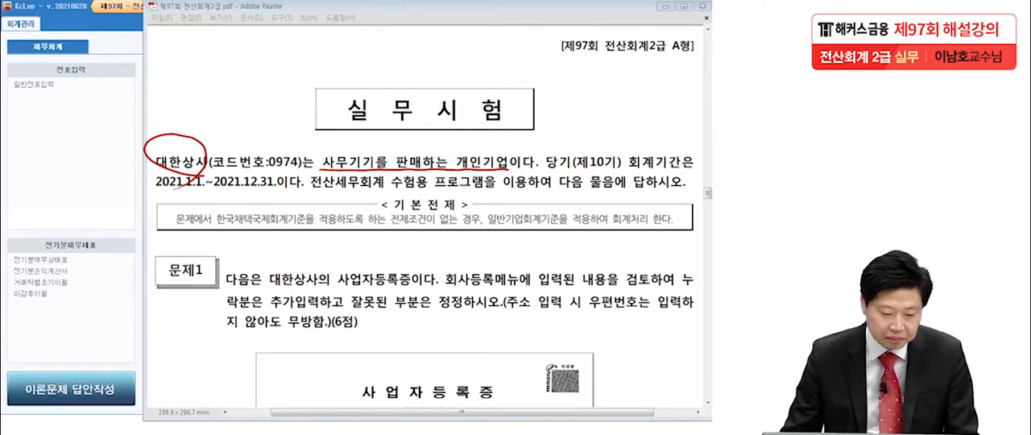
Clear the red pen marks and read through problem 1's business registration certificate in the exam PDF.
{"action": "key", "text": "Escape"}
{"action": "left_click_drag", "start_coordinate": [273, 306], "coordinate": [281, 188]}
{"action": "left_click_drag", "start_coordinate": [316, 275], "coordinate": [309, 180]}
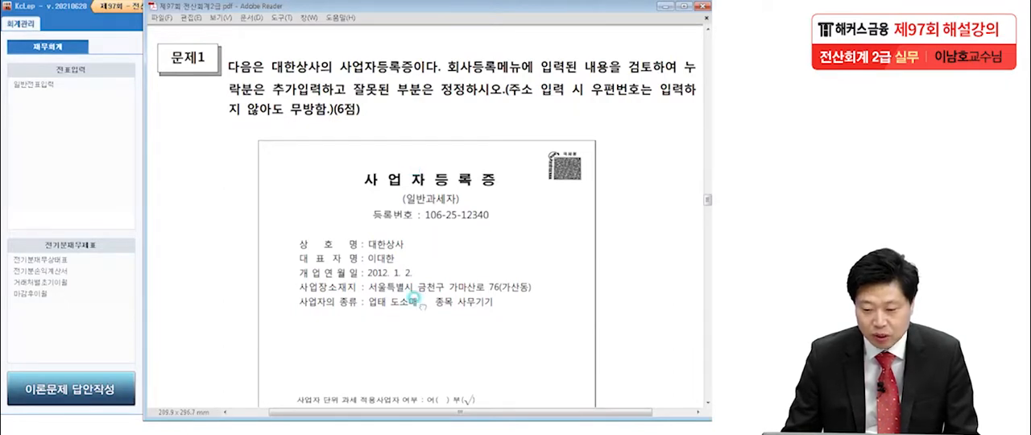
{"action": "scroll", "coordinate": [417, 250], "scroll_direction": "down", "scroll_amount": 4}
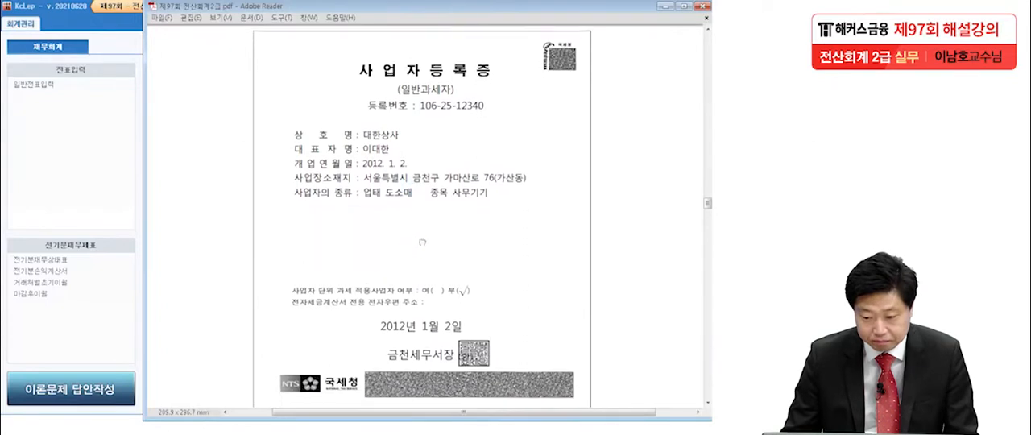
{"action": "scroll", "coordinate": [414, 242], "scroll_direction": "down", "scroll_amount": 1}
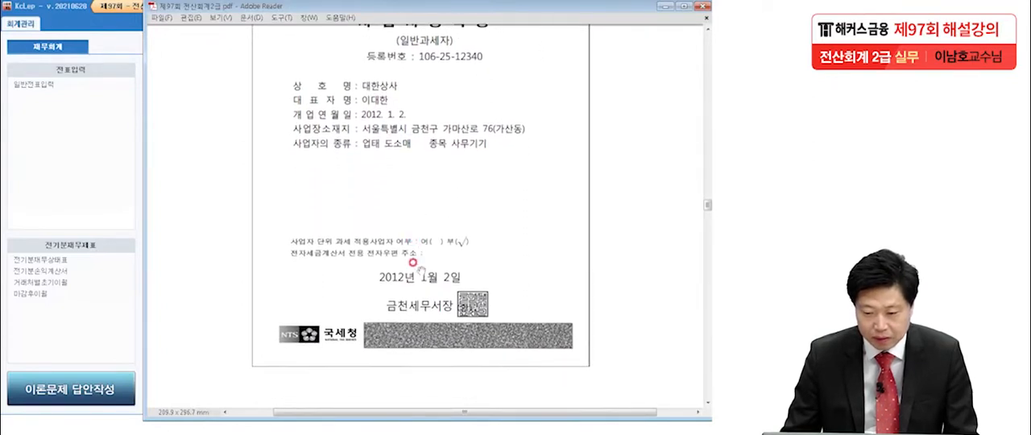
{"action": "scroll", "coordinate": [412, 279], "scroll_direction": "up", "scroll_amount": 1}
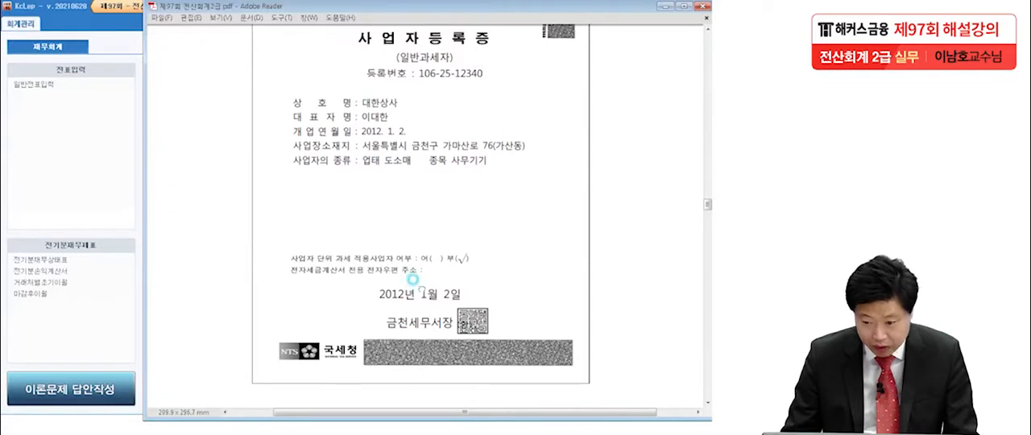
Move the exam PDF aside, open the company registration (회사등록) form and select 대한상사 in the company list.
{"action": "left_click_drag", "start_coordinate": [237, 10], "coordinate": [415, 10]}
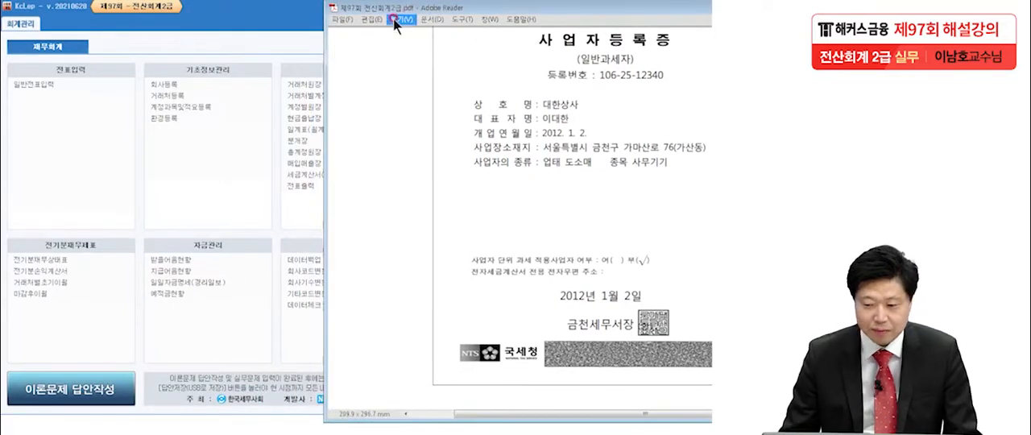
{"action": "left_click", "coordinate": [154, 84]}
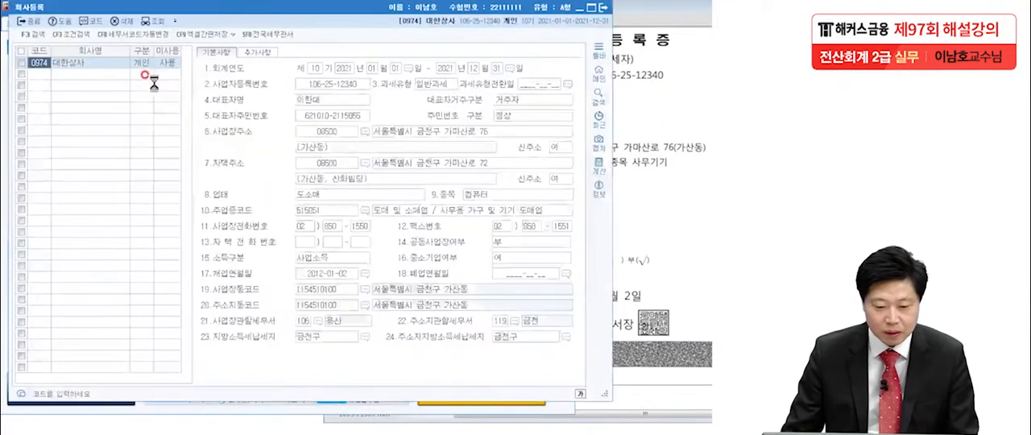
{"action": "left_click", "coordinate": [78, 64]}
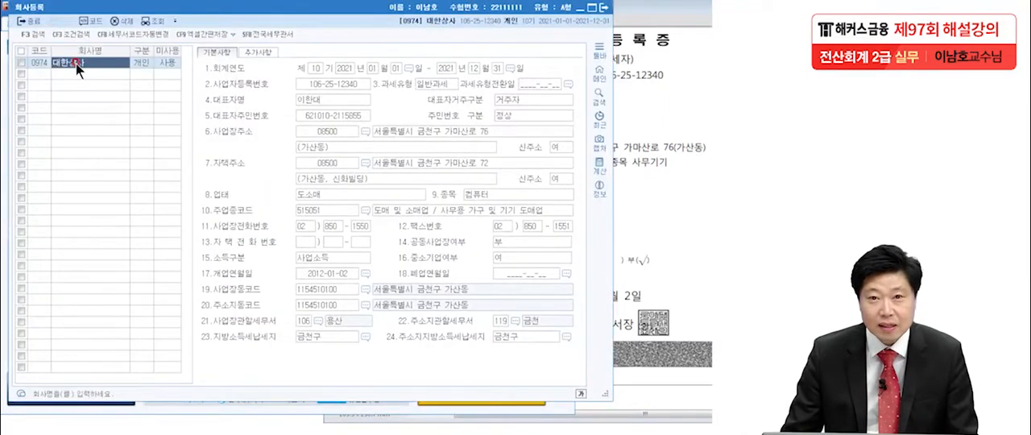
{"action": "left_click", "coordinate": [129, 60]}
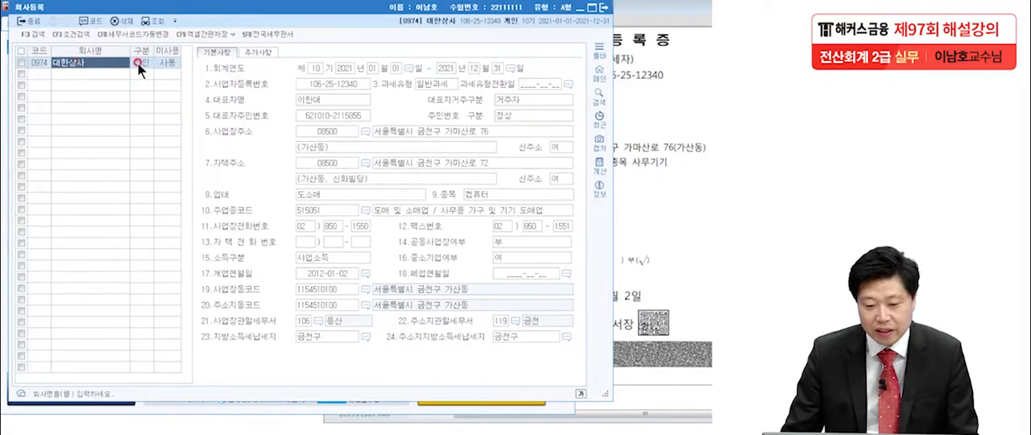
{"action": "left_click", "coordinate": [125, 64]}
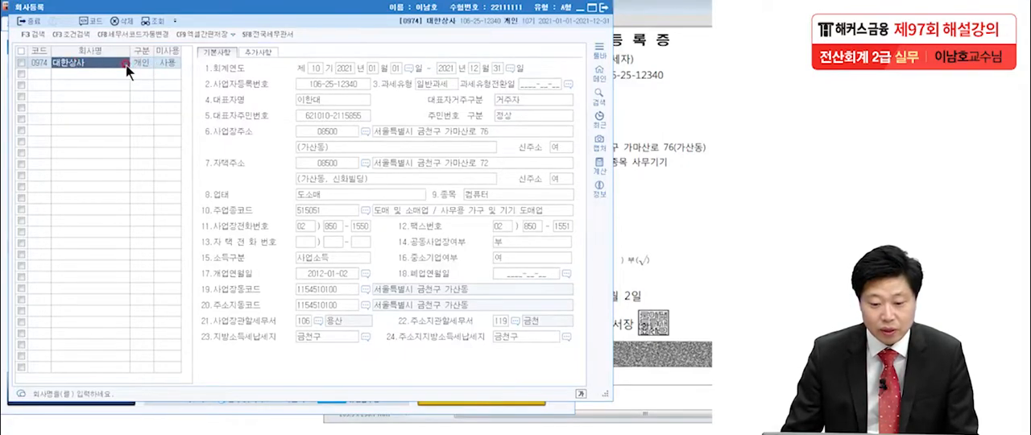
{"action": "left_click", "coordinate": [81, 52]}
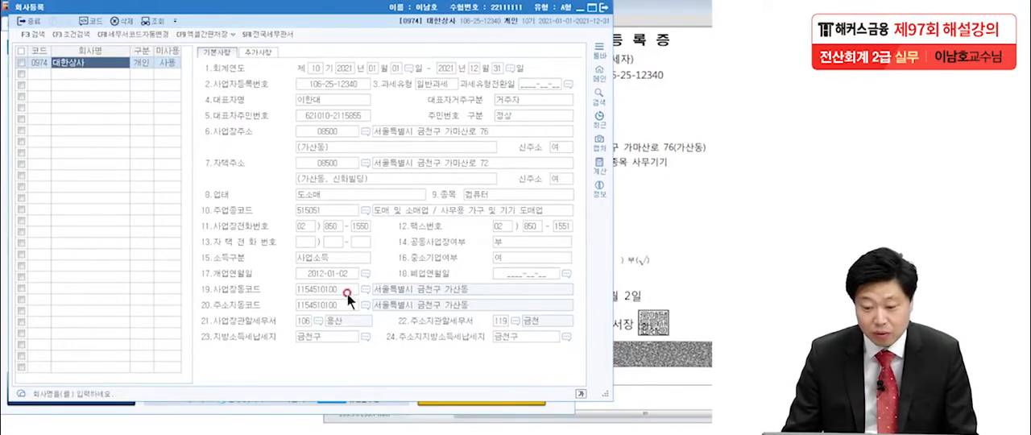
Arrange the company registration form and the certificate PDF side by side so their details can be compared.
{"action": "left_click_drag", "start_coordinate": [367, 13], "coordinate": [220, 13]}
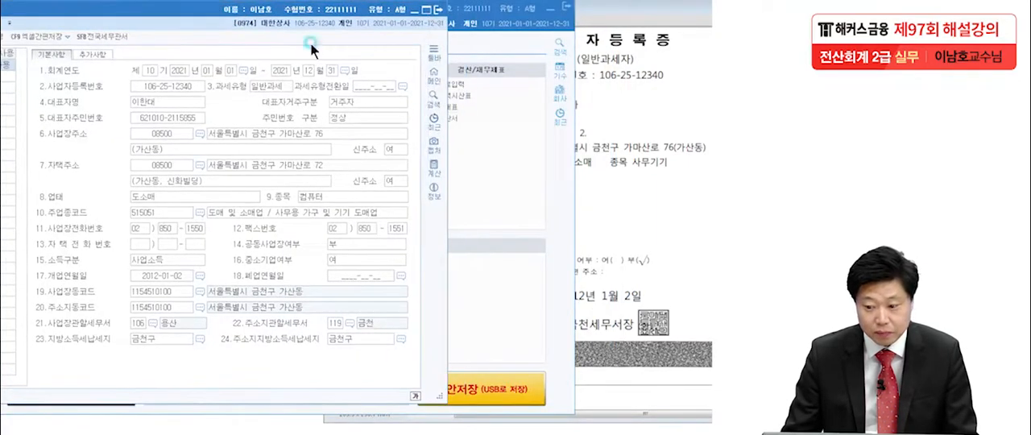
{"action": "left_click", "coordinate": [598, 129]}
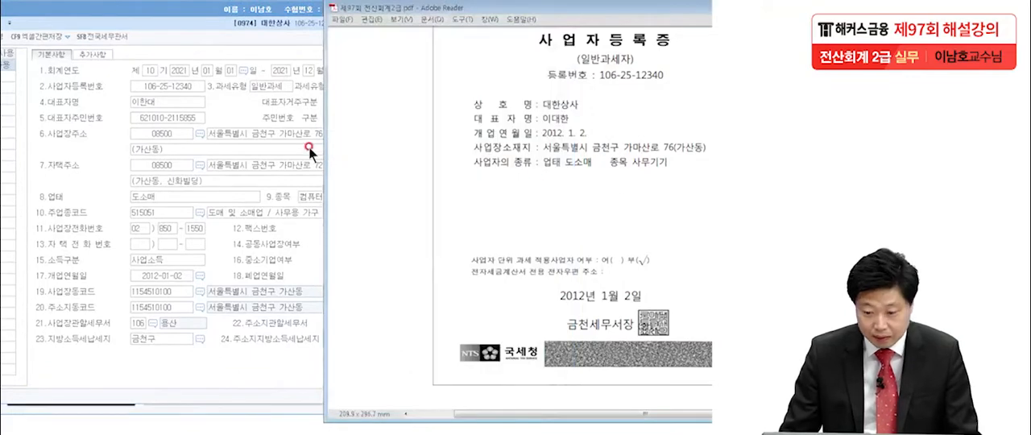
{"action": "left_click", "coordinate": [199, 18]}
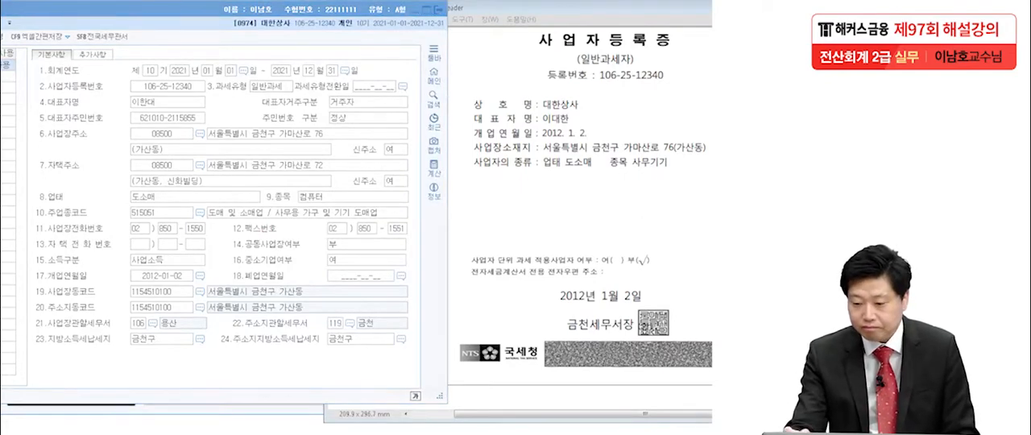
Compare the registration number and representative's name on certificate and form, underlining them and marking the name as item 1.
{"action": "left_click_drag", "start_coordinate": [596, 89], "coordinate": [672, 91]}
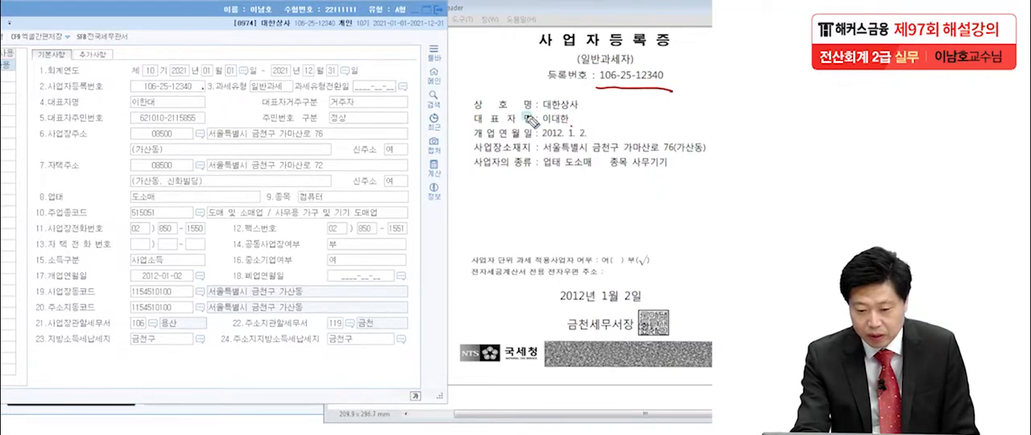
{"action": "left_click_drag", "start_coordinate": [540, 125], "coordinate": [576, 125]}
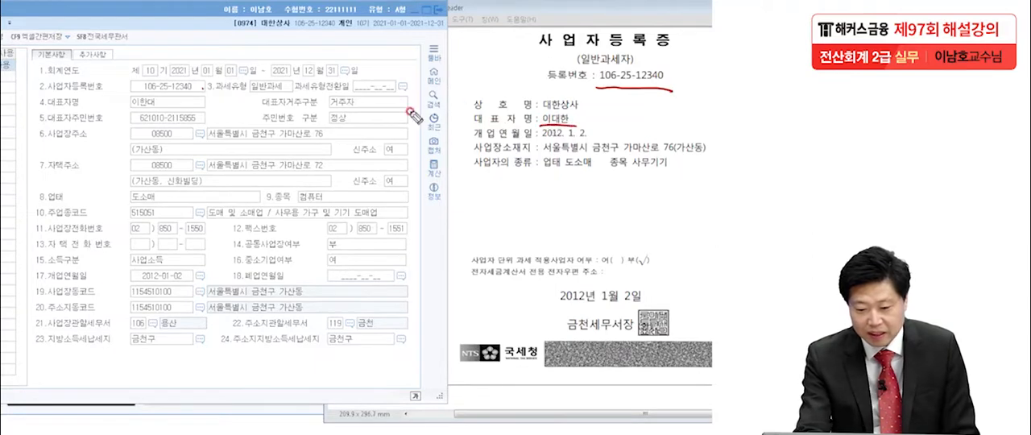
{"action": "left_click_drag", "start_coordinate": [132, 106], "coordinate": [169, 106]}
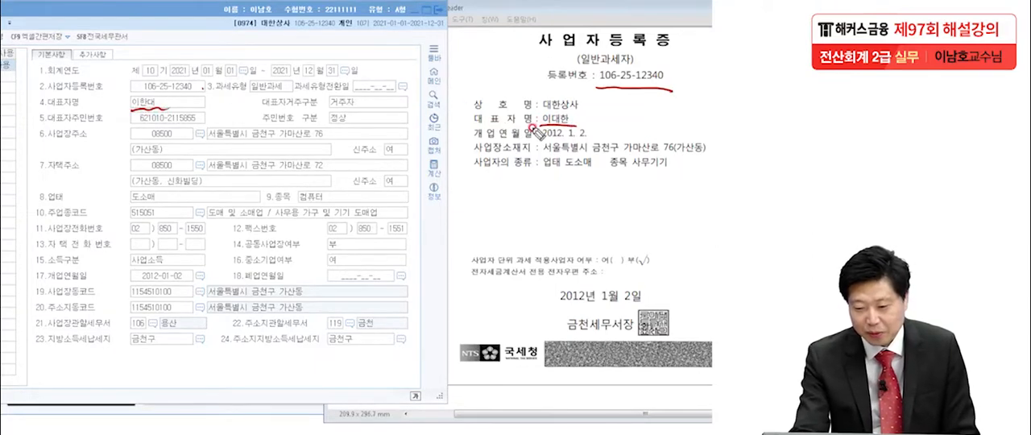
{"action": "mouse_move", "coordinate": [464, 105]}
{"action": "left_mouse_down"}
{"action": "mouse_move", "coordinate": [449, 114]}
{"action": "mouse_move", "coordinate": [457, 117]}
{"action": "left_mouse_up"}
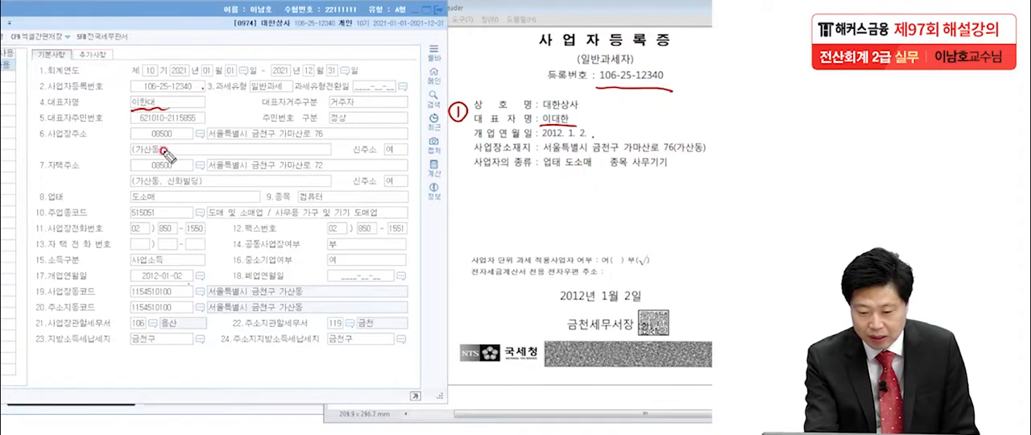
Compare the business type (업태) and business item (종목) on both documents, marking the certificate's 사무기기 as item 2.
{"action": "left_click", "coordinate": [584, 174]}
{"action": "left_click", "coordinate": [159, 195]}
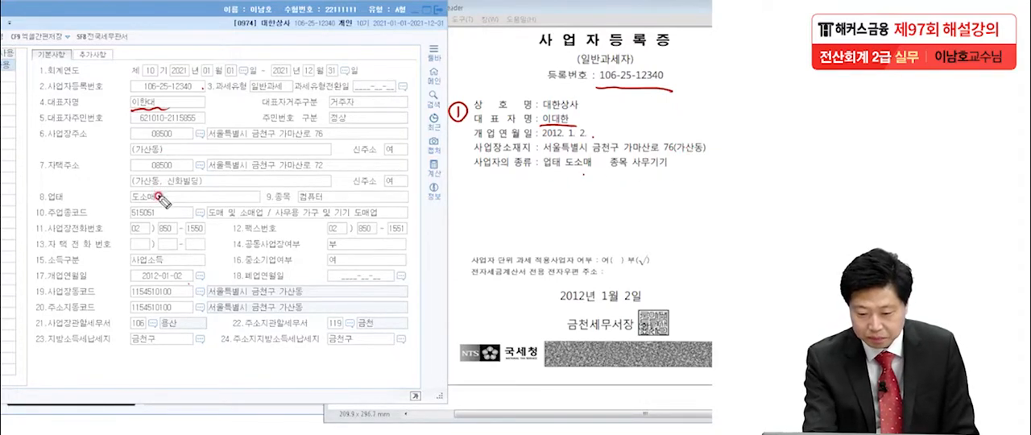
{"action": "left_click_drag", "start_coordinate": [632, 170], "coordinate": [675, 169]}
{"action": "left_click", "coordinate": [324, 203]}
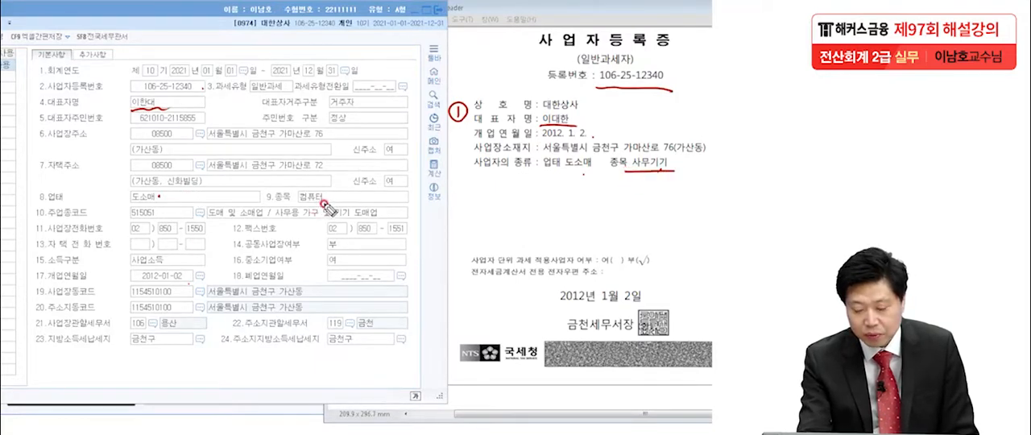
{"action": "mouse_move", "coordinate": [622, 183]}
{"action": "left_mouse_down"}
{"action": "mouse_move", "coordinate": [640, 200]}
{"action": "mouse_move", "coordinate": [610, 208]}
{"action": "left_mouse_up"}
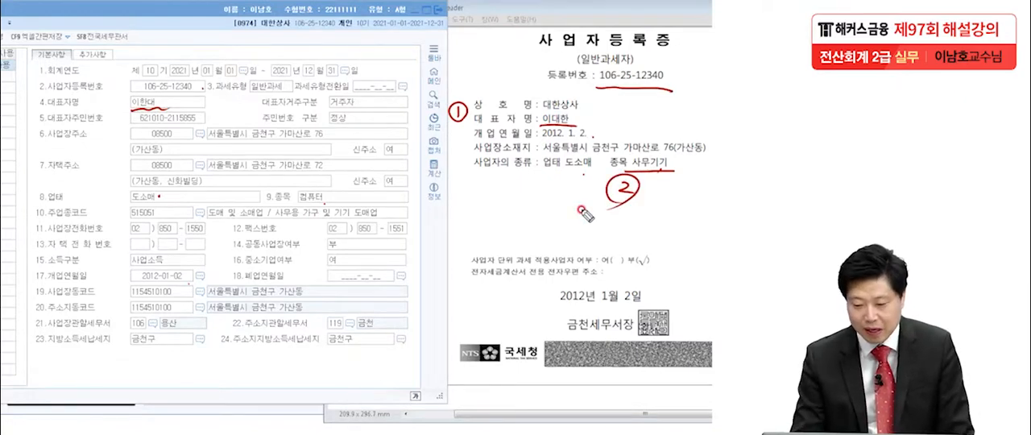
Compare the tax offices by underlining 금천 on the certificate and 용산 on the form, marking this as item 3.
{"action": "left_click_drag", "start_coordinate": [564, 331], "coordinate": [588, 334]}
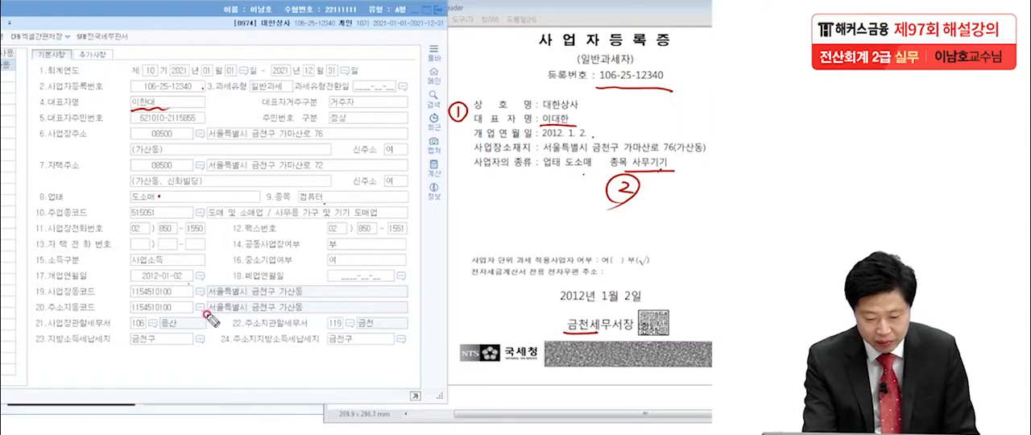
{"action": "left_click_drag", "start_coordinate": [159, 327], "coordinate": [182, 331]}
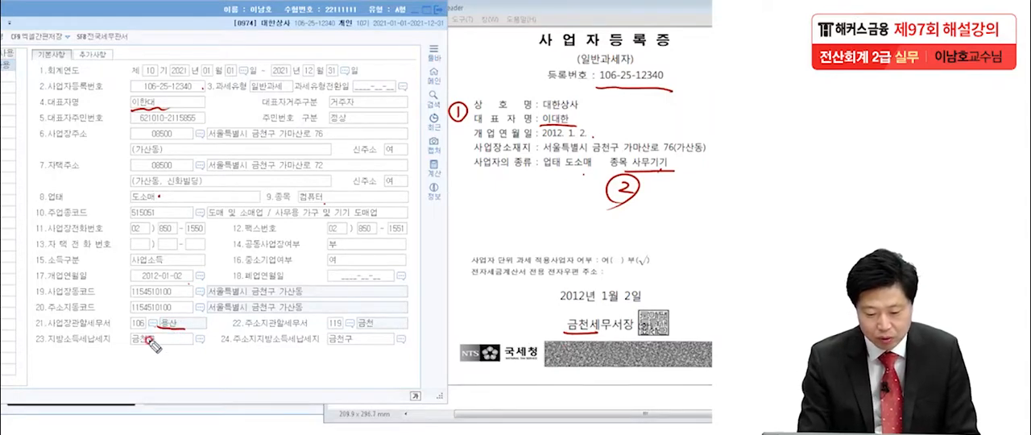
{"action": "mouse_move", "coordinate": [535, 308]}
{"action": "left_mouse_down"}
{"action": "mouse_move", "coordinate": [536, 324]}
{"action": "mouse_move", "coordinate": [551, 317]}
{"action": "mouse_move", "coordinate": [529, 329]}
{"action": "left_mouse_up"}
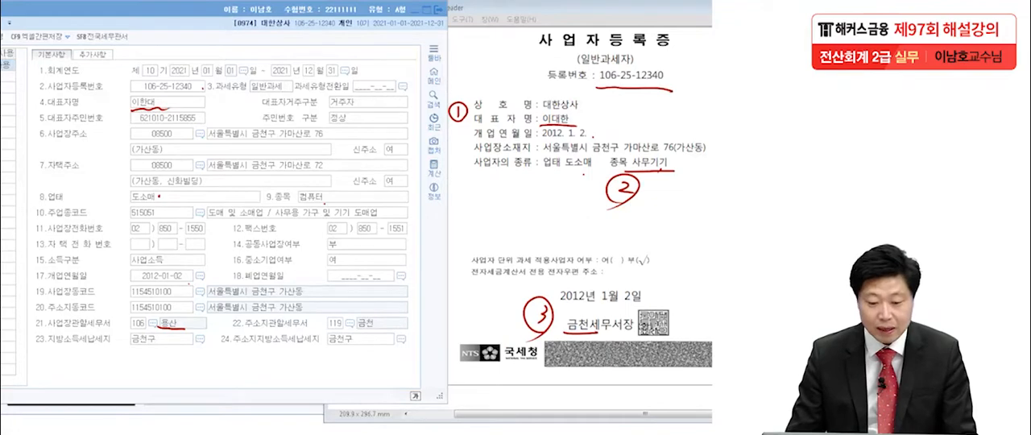
Replace the representative's name (대표자명) with the name shown on the certificate.
{"action": "left_click", "coordinate": [150, 104]}
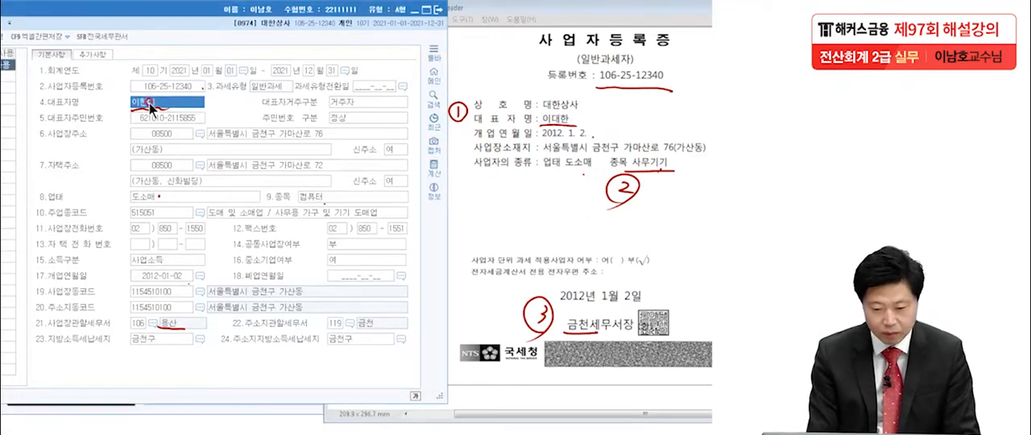
{"action": "type", "text": "이대"}
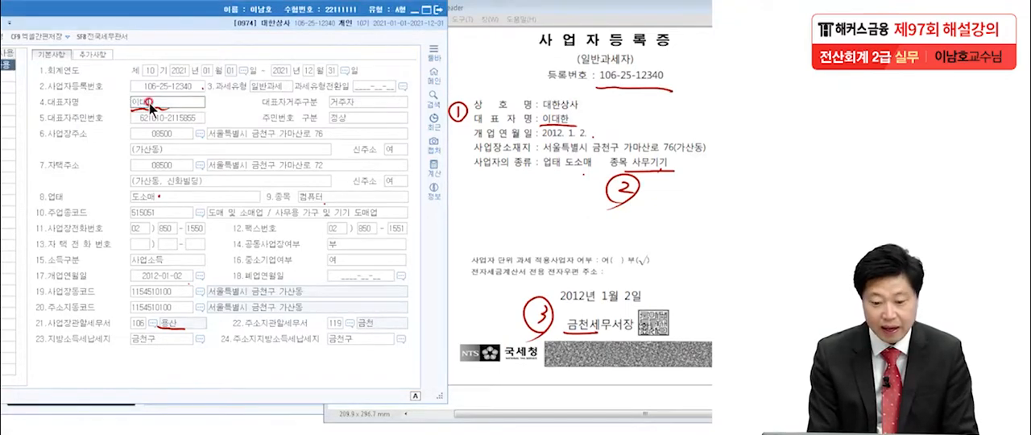
{"action": "type", "text": "한"}
{"action": "key", "text": "Return"}
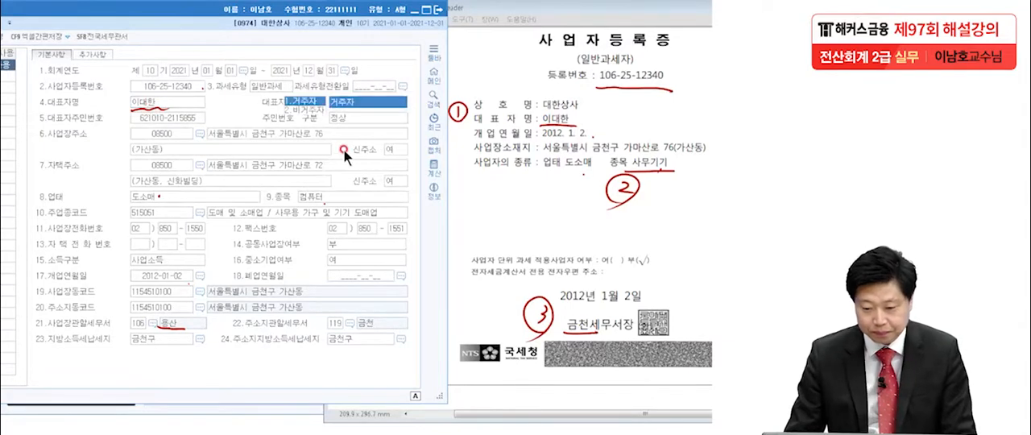
Set the business item (종목) to 사무기기.
{"action": "left_click", "coordinate": [311, 178]}
{"action": "left_click", "coordinate": [318, 198]}
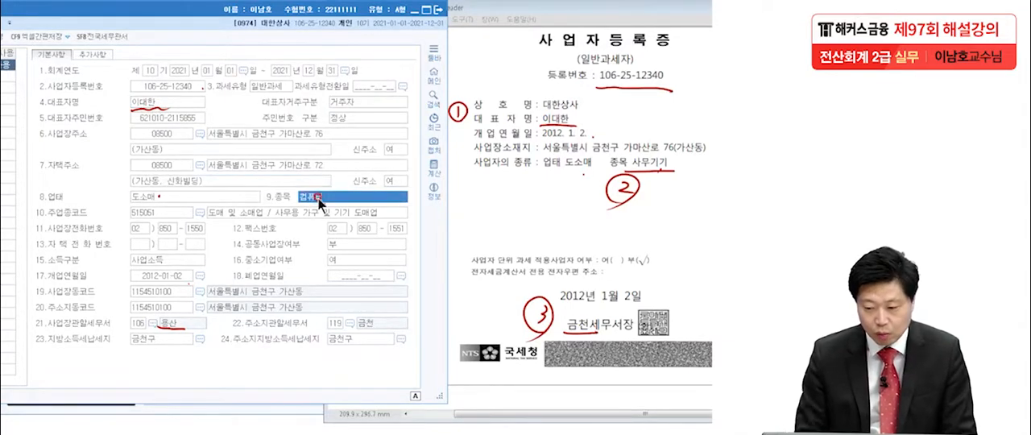
{"action": "type", "text": "사무기기"}
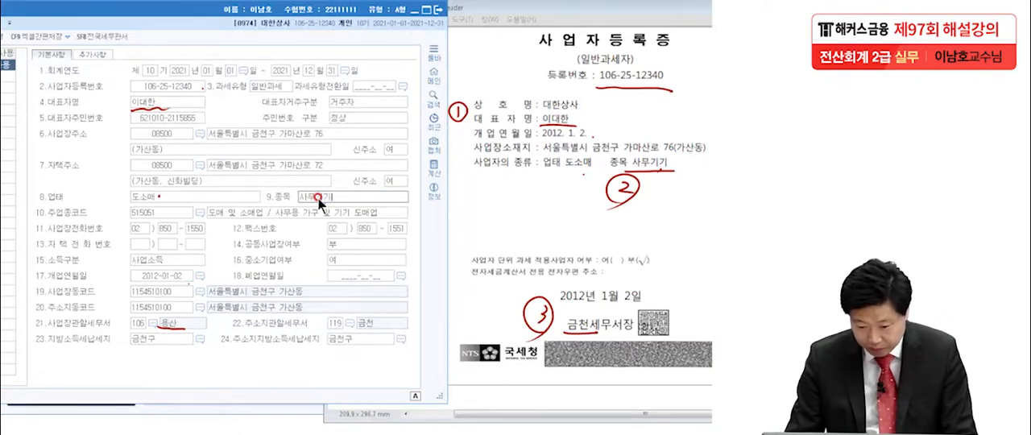
Look up 금천 in the tax office list and set the business location's tax office (사업장관할세무서) to 119 금천.
{"action": "left_click", "coordinate": [154, 324]}
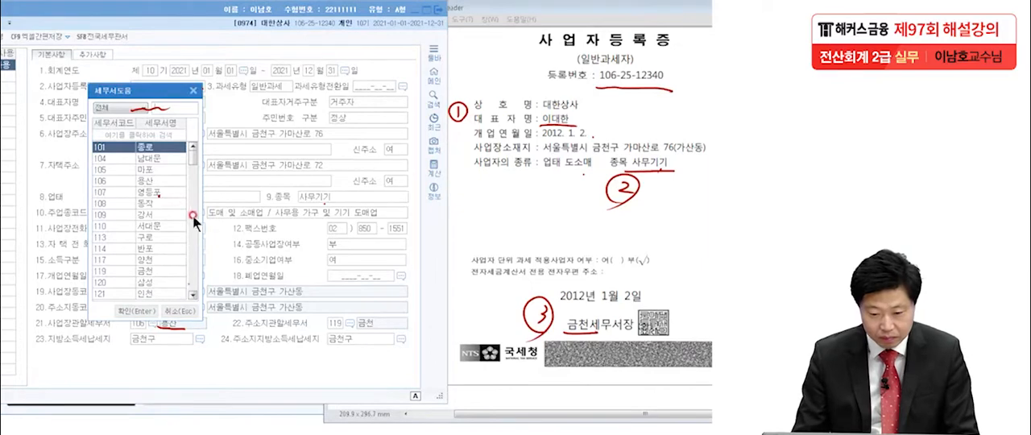
{"action": "left_click_drag", "start_coordinate": [156, 95], "coordinate": [273, 89]}
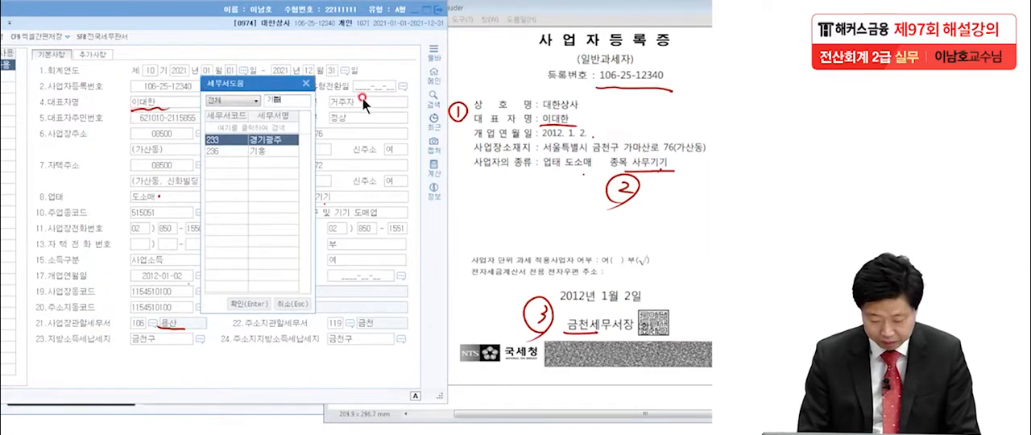
{"action": "key", "text": "BackSpace"}
{"action": "type", "text": "금천"}
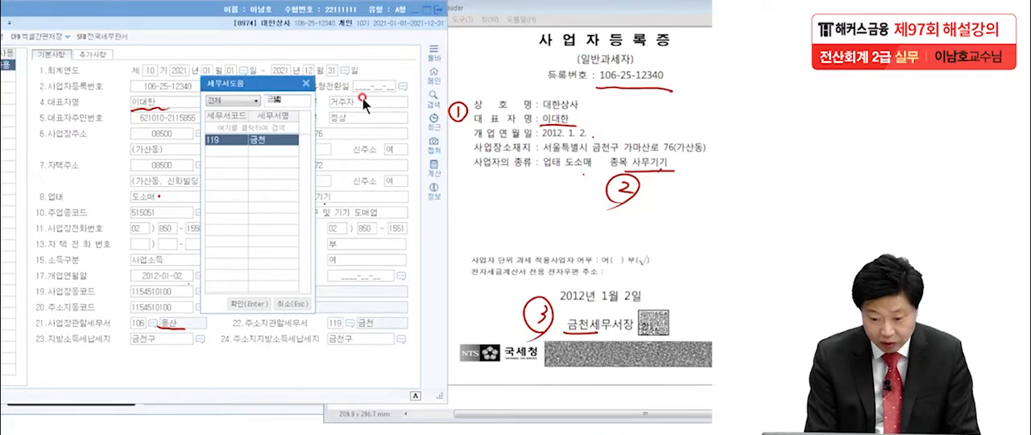
{"action": "key", "text": "Return"}
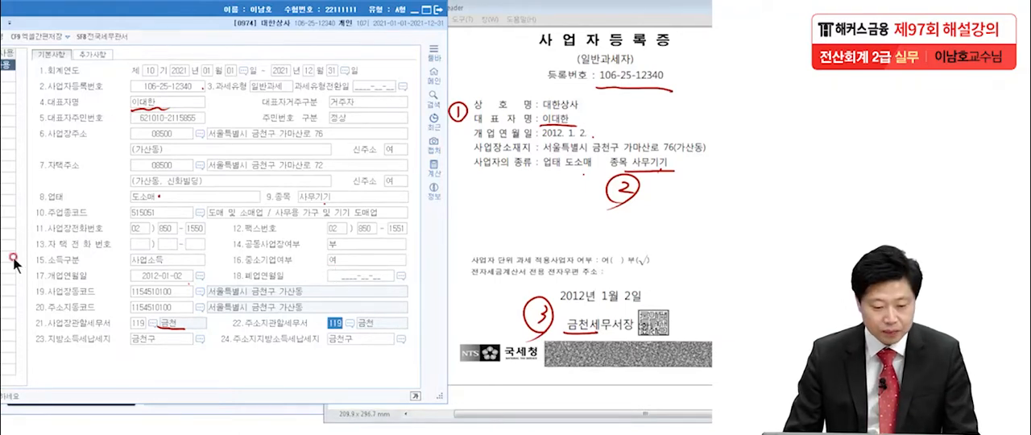
Clear the pen marks, close the company registration form and move the exam PDF back over the main menu.
{"action": "key", "text": "Escape"}
{"action": "mouse_move", "coordinate": [90, 11]}
{"action": "left_mouse_down"}
{"action": "mouse_move", "coordinate": [278, 10]}
{"action": "mouse_move", "coordinate": [252, 11]}
{"action": "left_mouse_up"}
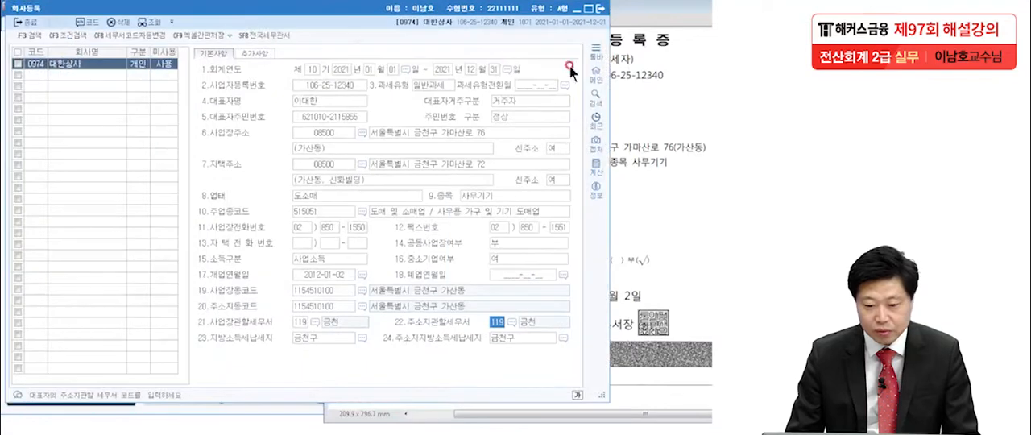
{"action": "left_click", "coordinate": [602, 9]}
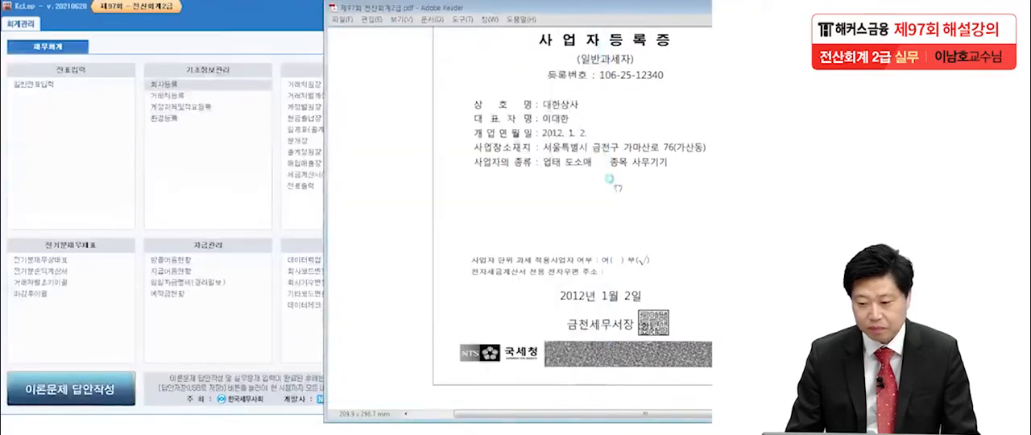
{"action": "left_click_drag", "start_coordinate": [624, 12], "coordinate": [442, 11]}
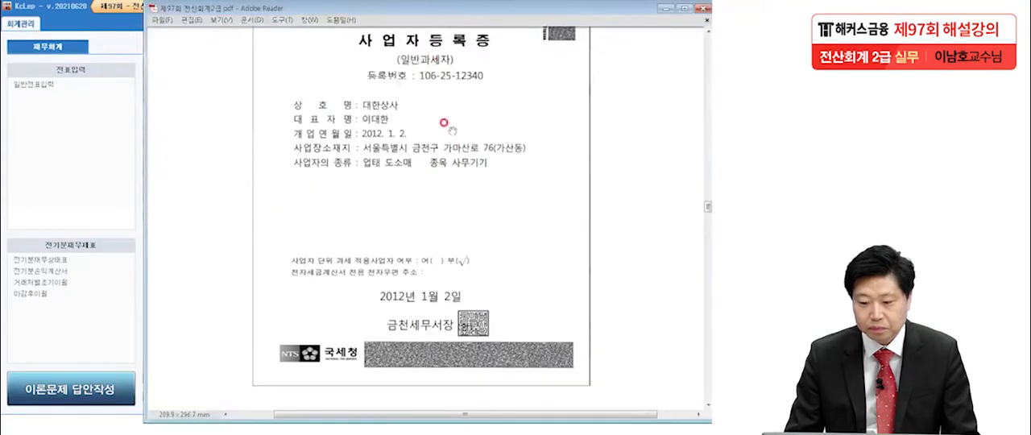
Go to 문제2 [1] in the exam PDF and open the 거래처등록 form.
{"action": "scroll", "coordinate": [413, 260], "scroll_direction": "down", "scroll_amount": 10}
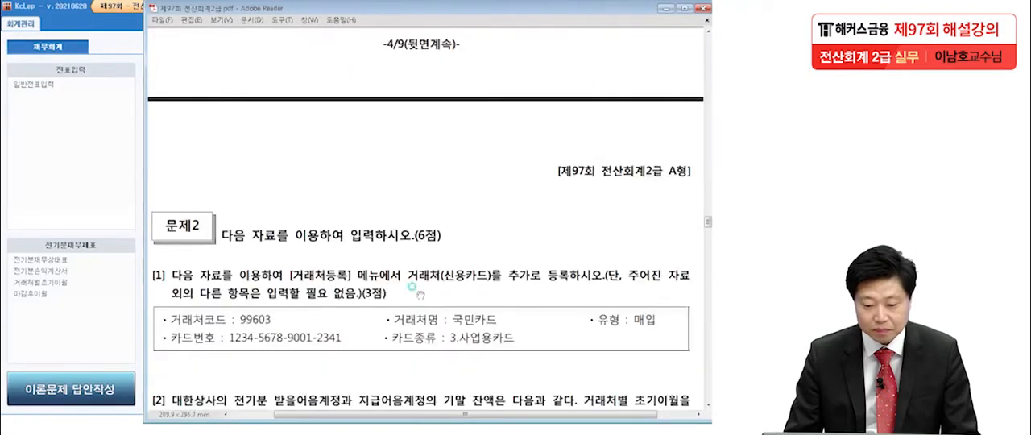
{"action": "scroll", "coordinate": [418, 295], "scroll_direction": "down", "scroll_amount": 5}
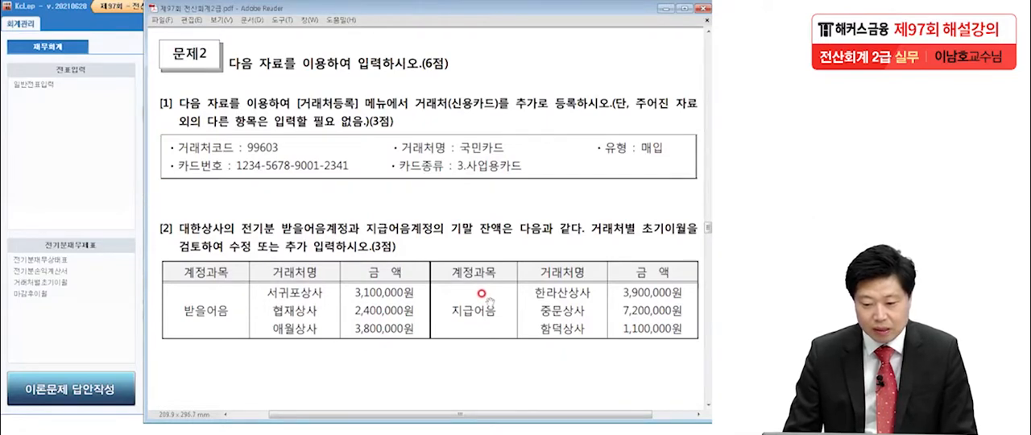
{"action": "scroll", "coordinate": [487, 302], "scroll_direction": "down", "scroll_amount": 2}
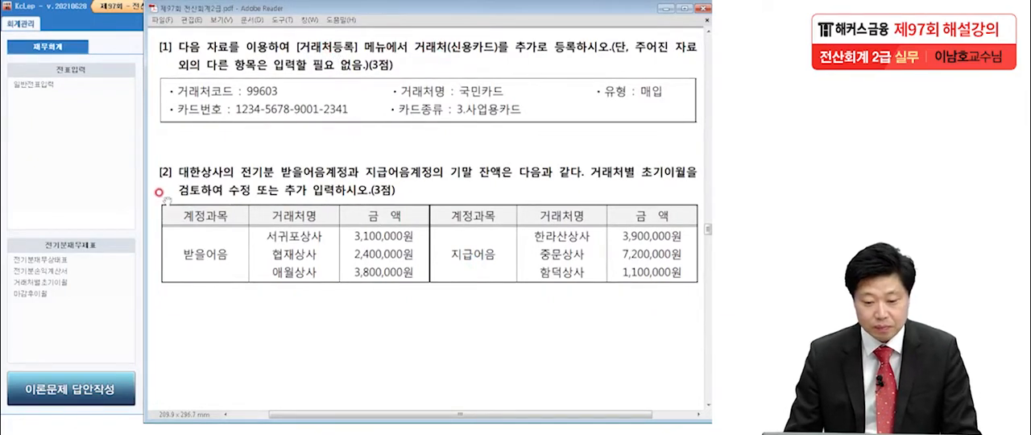
{"action": "left_click", "coordinate": [90, 180]}
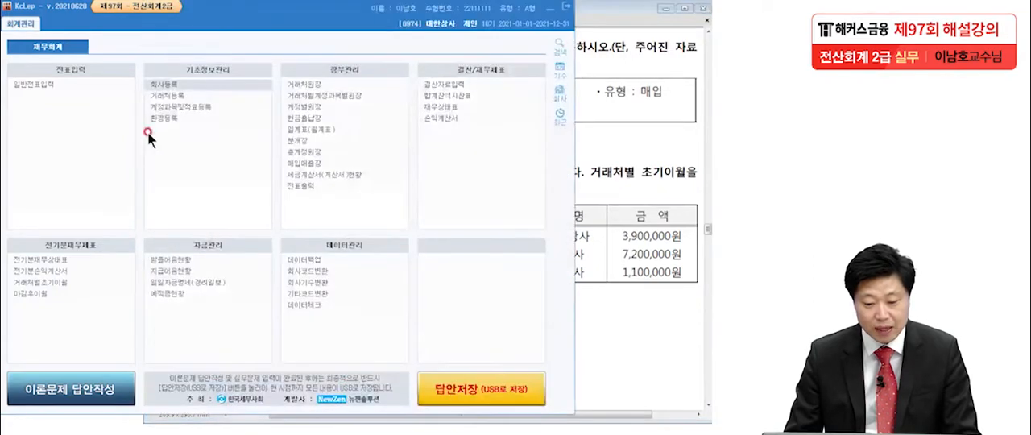
{"action": "left_click", "coordinate": [159, 97]}
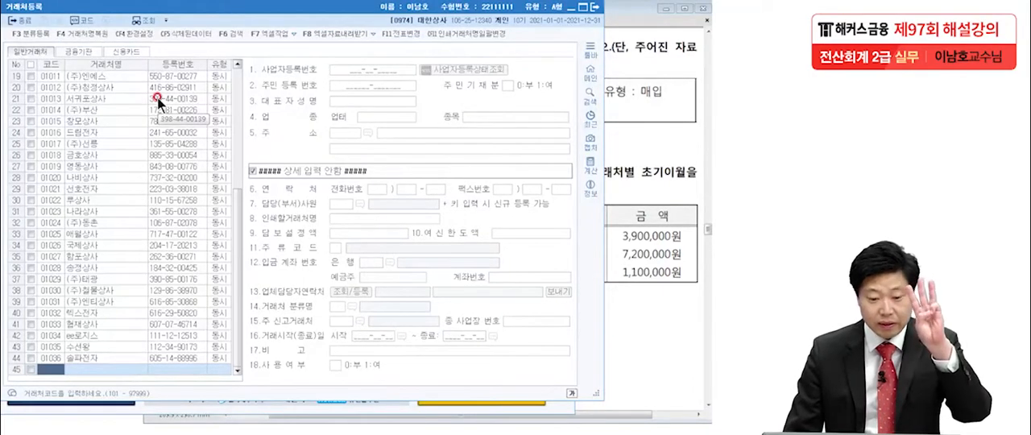
Look through the 금융기관, 신용카드 and 일반거래처 lists of the registered business partners.
{"action": "left_click", "coordinate": [71, 50]}
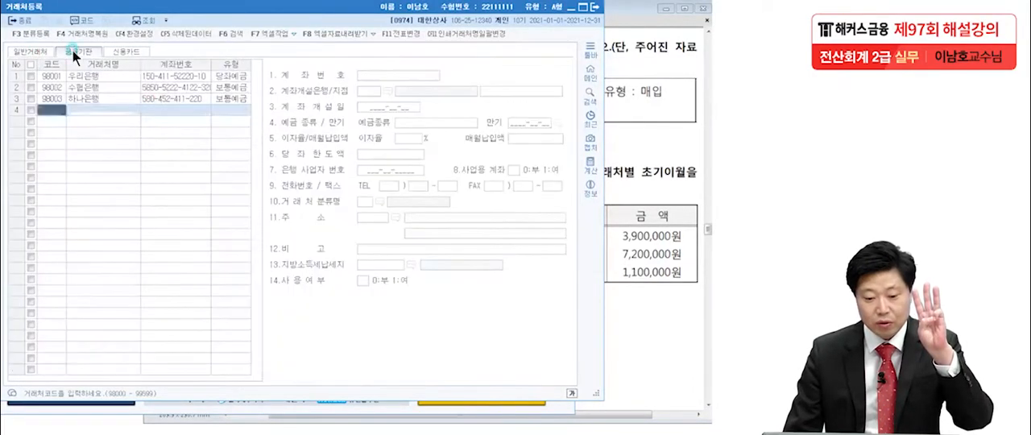
{"action": "left_click", "coordinate": [123, 50]}
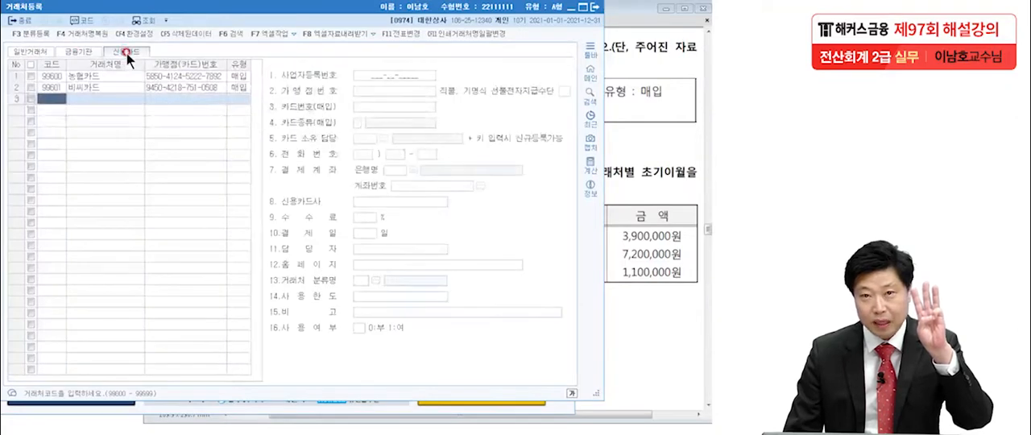
{"action": "left_click", "coordinate": [36, 53]}
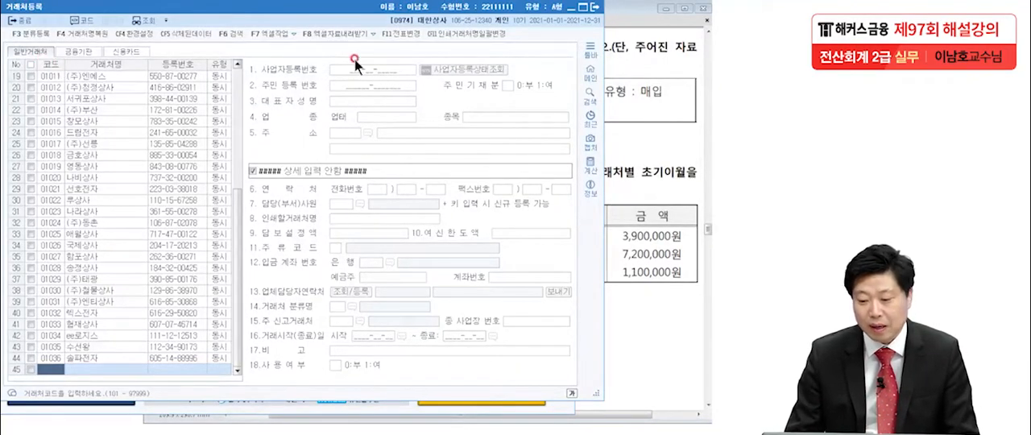
Underline 신용카드 and 국민카드 in question [1] and the matching 신용카드 category in the form, and clear the pen marks.
{"action": "key", "text": "alt+Tab"}
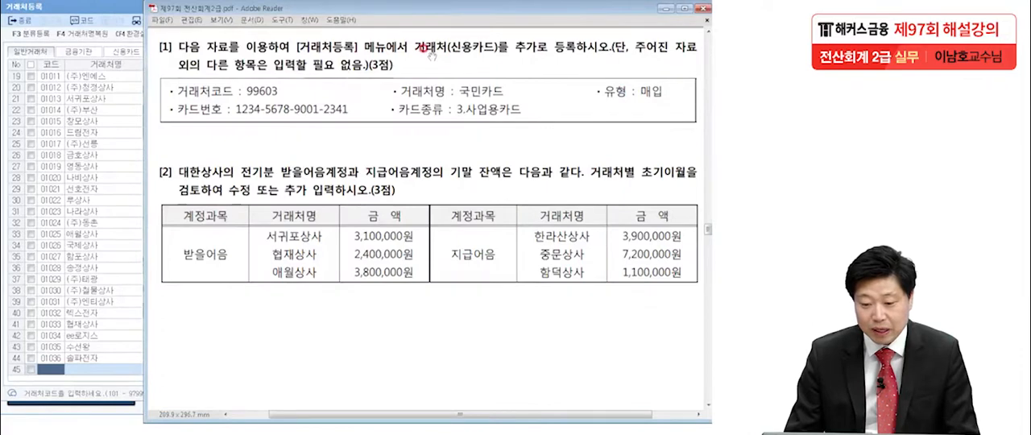
{"action": "key", "text": "alt+Tab"}
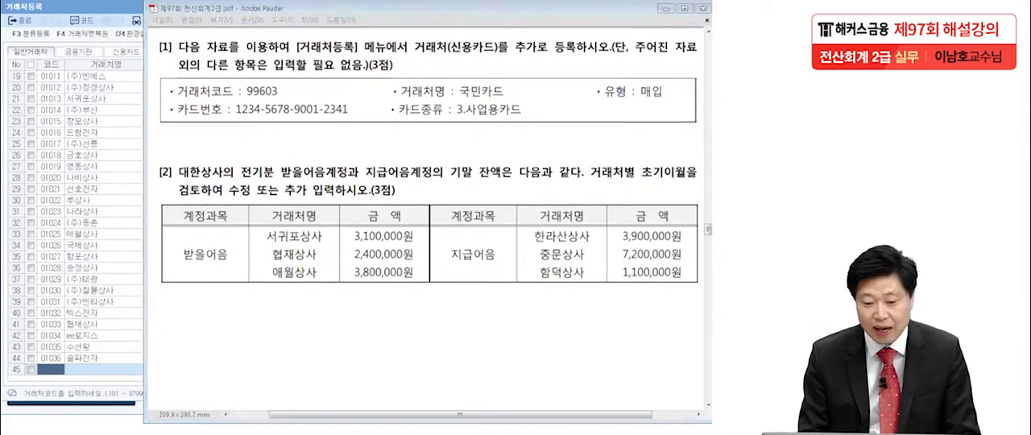
{"action": "left_click_drag", "start_coordinate": [443, 60], "coordinate": [494, 57]}
{"action": "left_click_drag", "start_coordinate": [464, 104], "coordinate": [509, 100]}
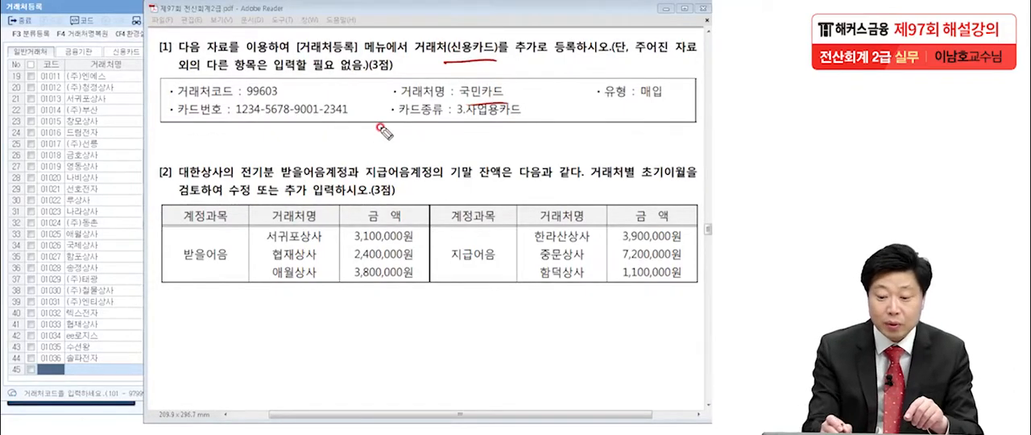
{"action": "left_click_drag", "start_coordinate": [446, 55], "coordinate": [498, 56]}
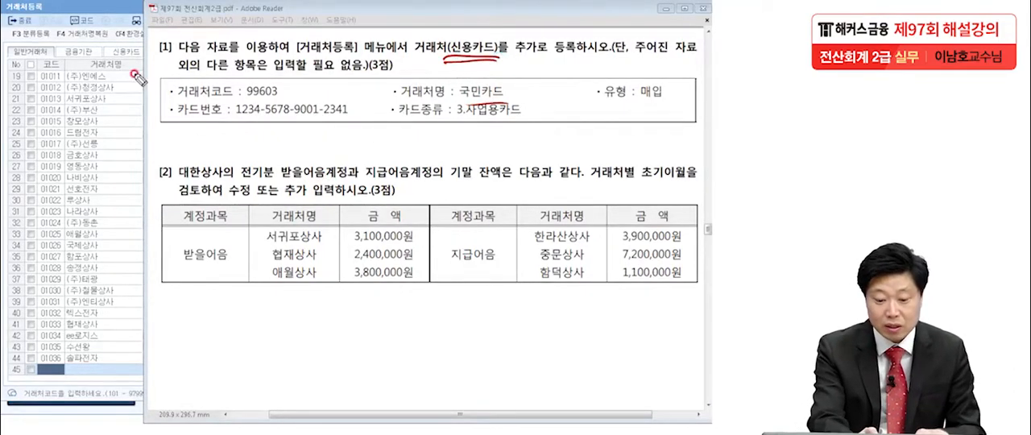
{"action": "left_click_drag", "start_coordinate": [115, 57], "coordinate": [139, 55]}
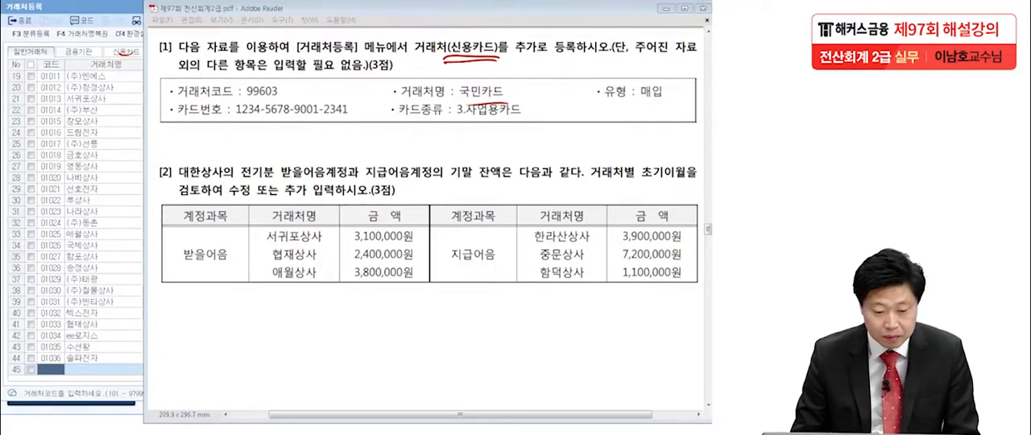
{"action": "key", "text": "Escape"}
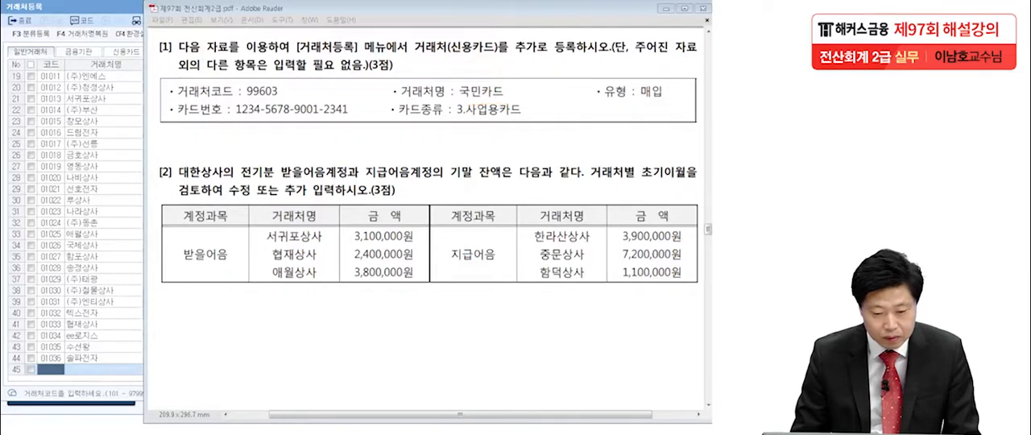
Add a credit card partner with code 99603 and the name 국민카드.
{"action": "left_click", "coordinate": [126, 52]}
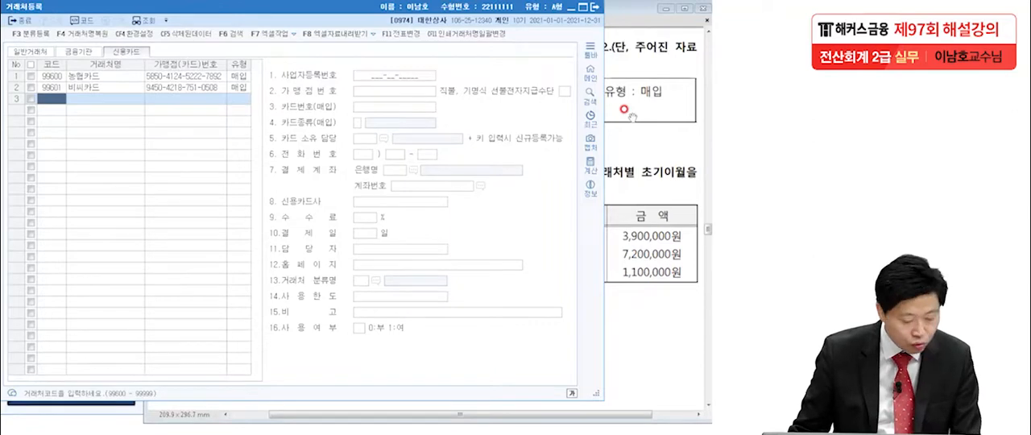
{"action": "type", "text": "99603"}
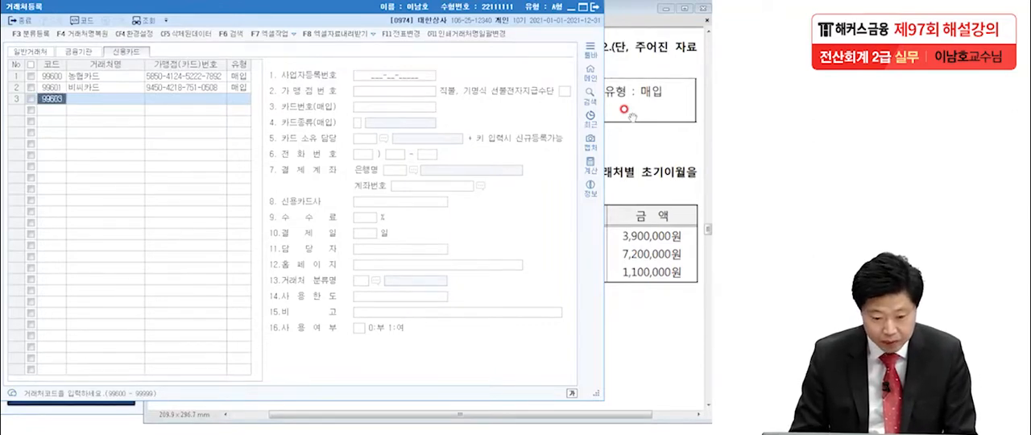
{"action": "key", "text": "Return"}
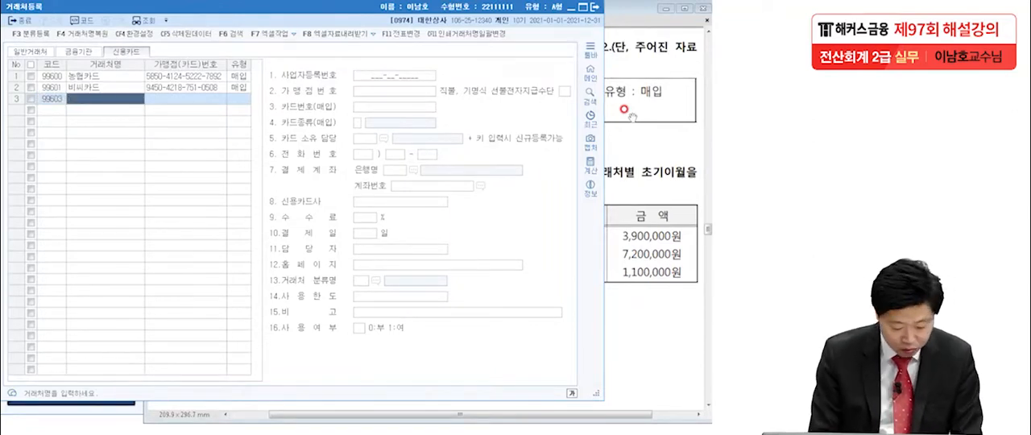
{"action": "type", "text": "국민"}
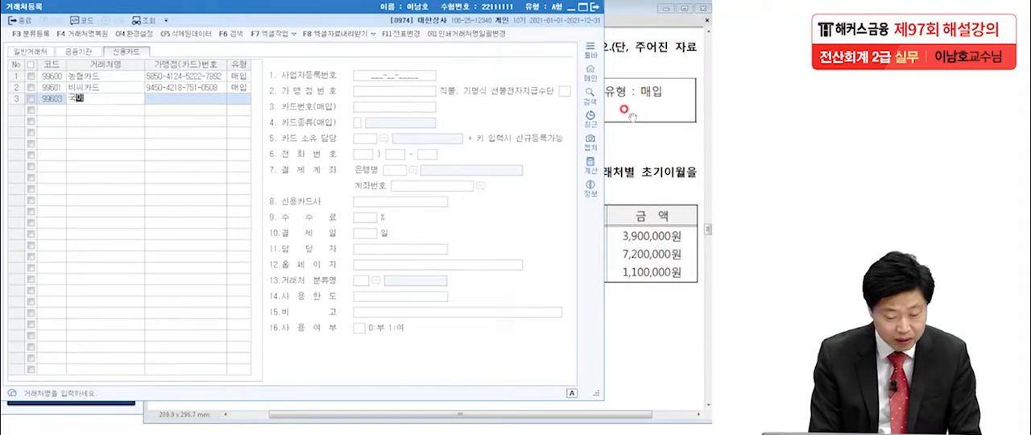
{"action": "type", "text": "카드"}
{"action": "key", "text": "Return"}
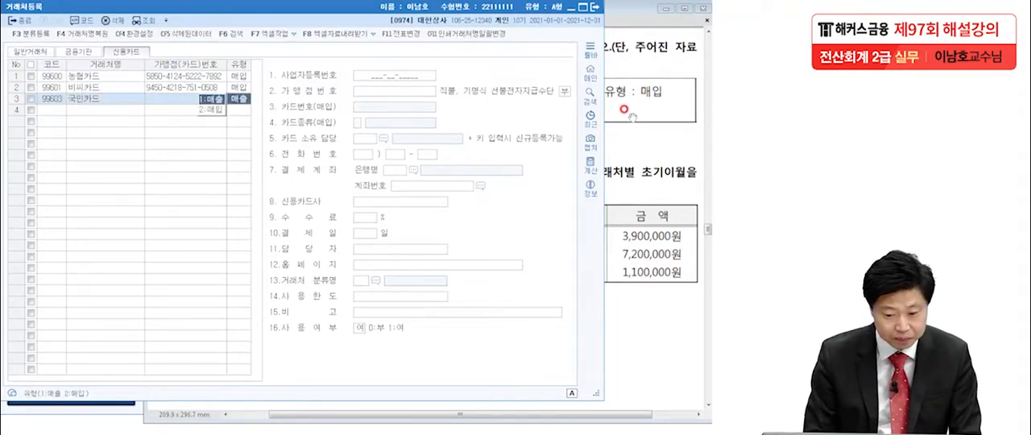
Check the 유형 given in the question and set 국민카드's type to 2:매입.
{"action": "left_click", "coordinate": [213, 99]}
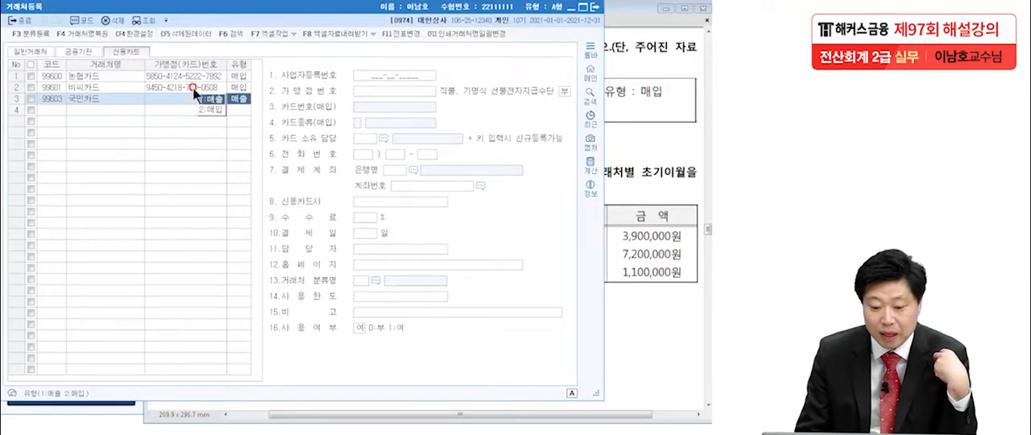
{"action": "left_click", "coordinate": [665, 121]}
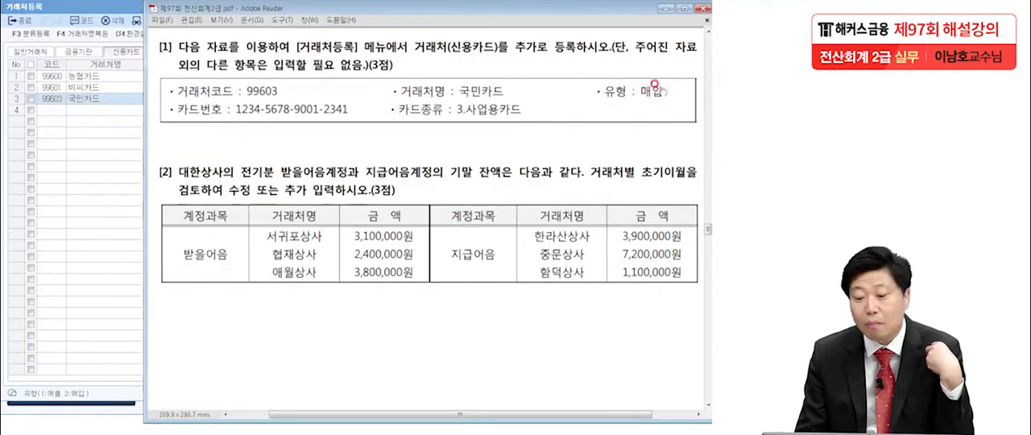
{"action": "left_click", "coordinate": [94, 98]}
{"action": "left_click", "coordinate": [235, 98]}
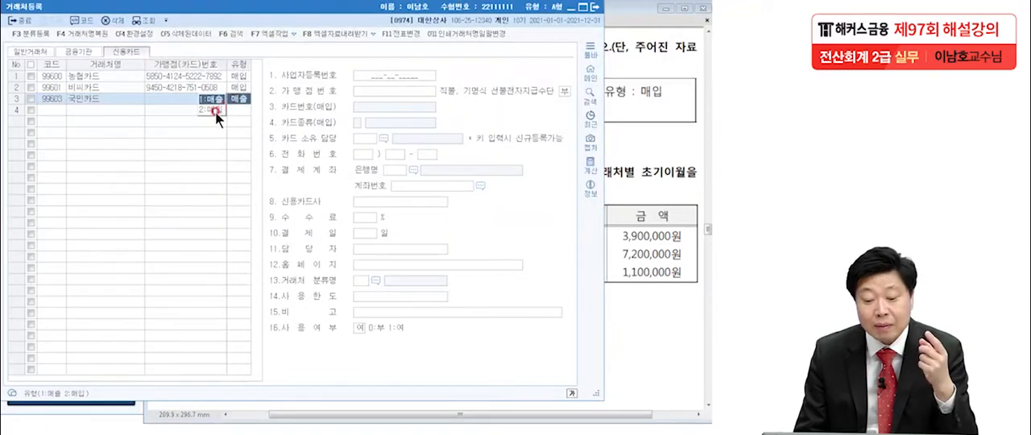
{"action": "left_click", "coordinate": [215, 110]}
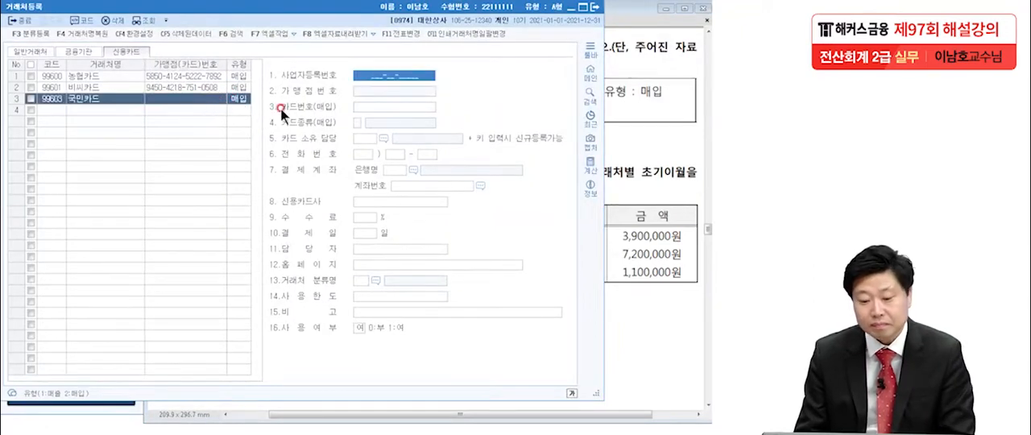
Enter the card number (카드번호) from the question for 국민카드, set 카드종류 to 3.사업용카드 and close the form.
{"action": "left_click", "coordinate": [614, 100]}
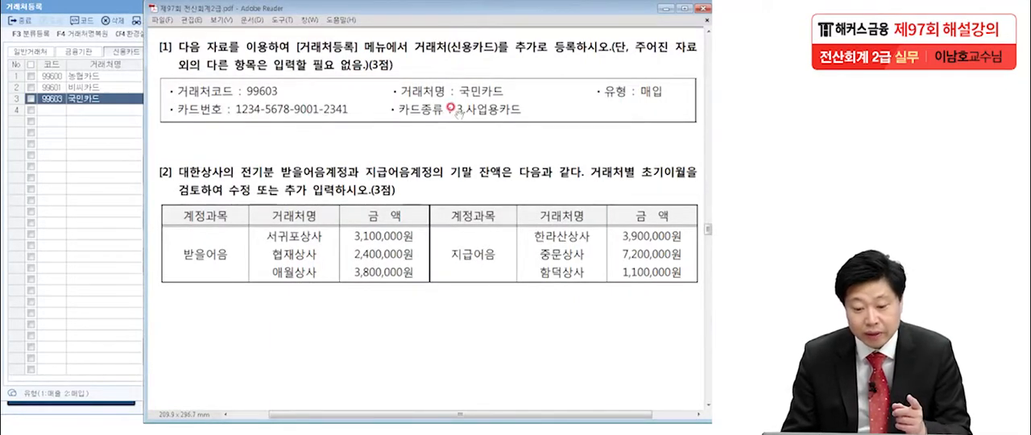
{"action": "left_click", "coordinate": [107, 100]}
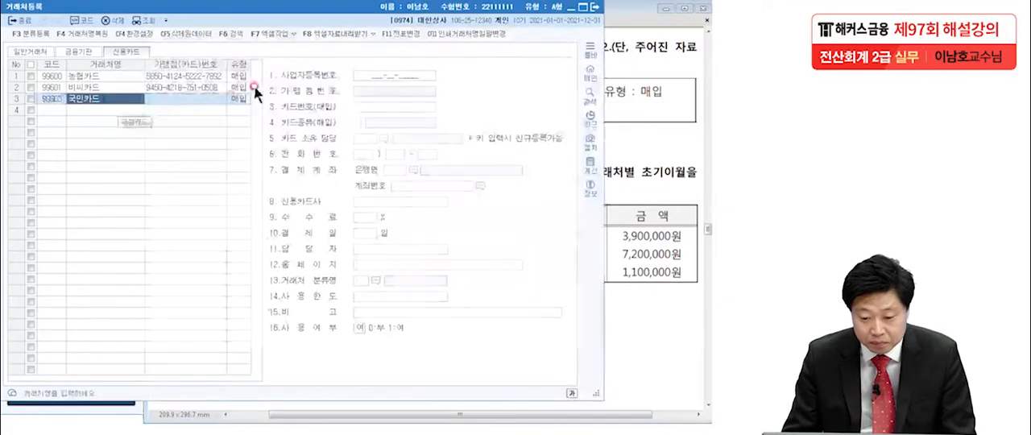
{"action": "left_click", "coordinate": [374, 105]}
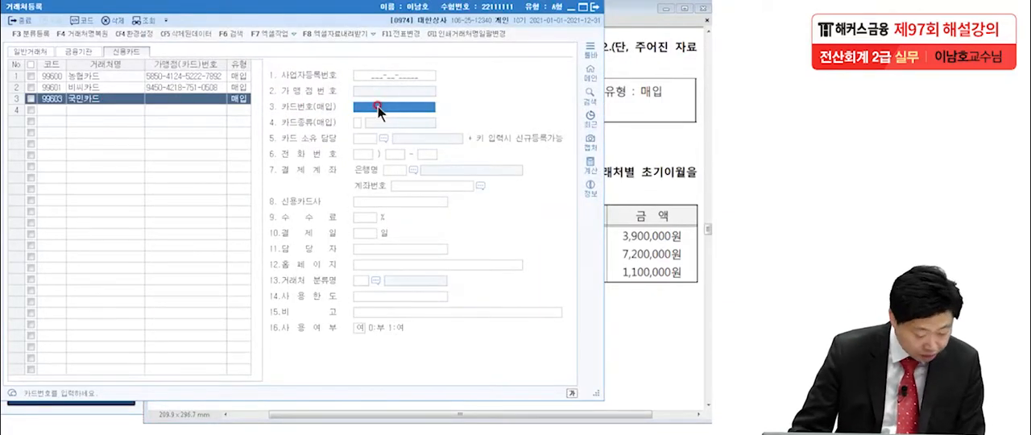
{"action": "type", "text": "1234-5678-"}
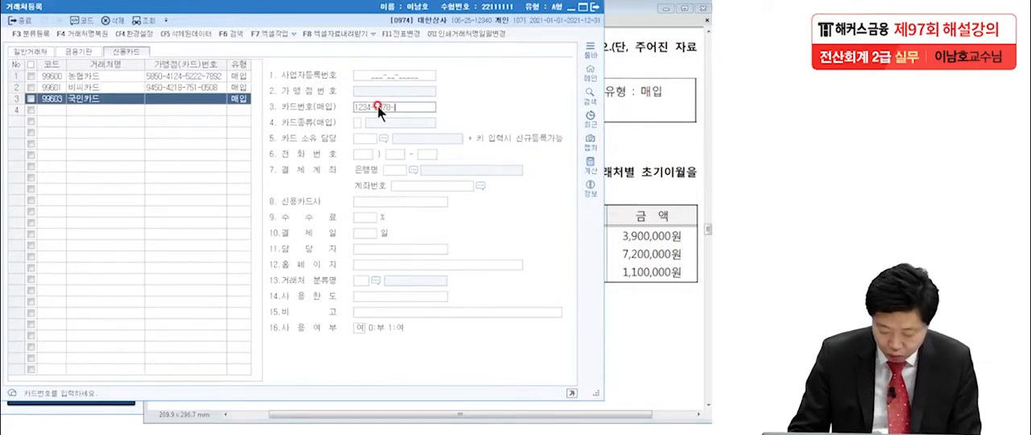
{"action": "type", "text": "9001-"}
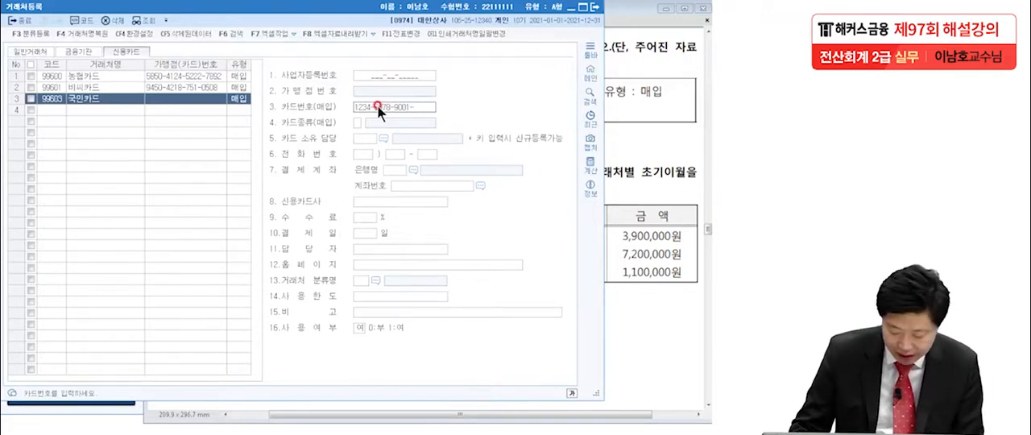
{"action": "type", "text": "2341"}
{"action": "key", "text": "Return"}
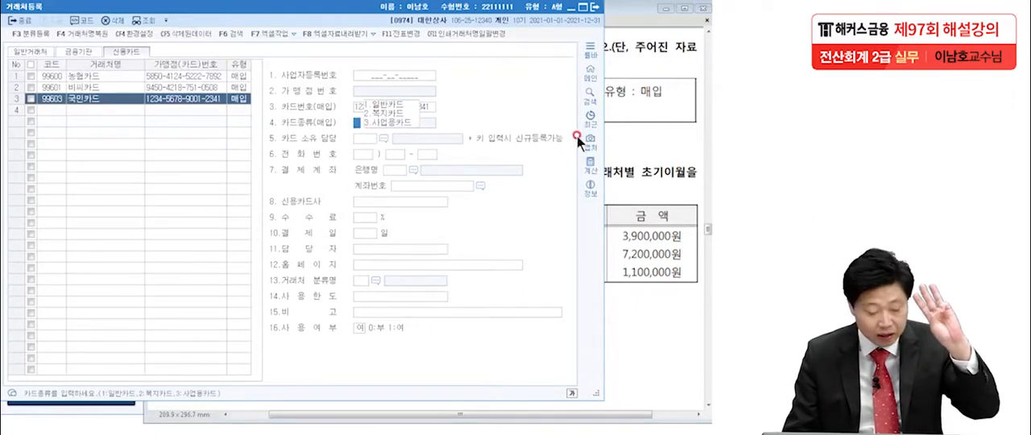
{"action": "left_click", "coordinate": [402, 125]}
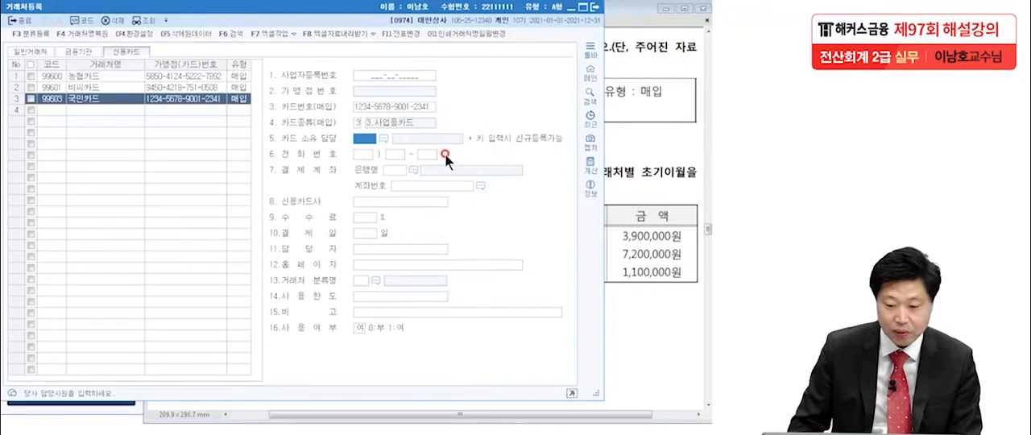
{"action": "left_click", "coordinate": [594, 6]}
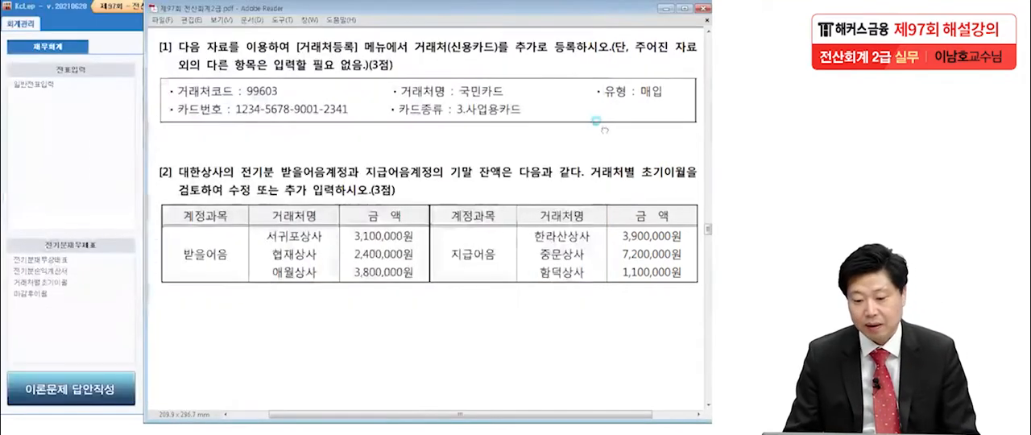
Open 거래처별초기이월 for question [2], select 받을어음 and move the form aside so the question can be compared.
{"action": "left_click_drag", "start_coordinate": [595, 285], "coordinate": [565, 163]}
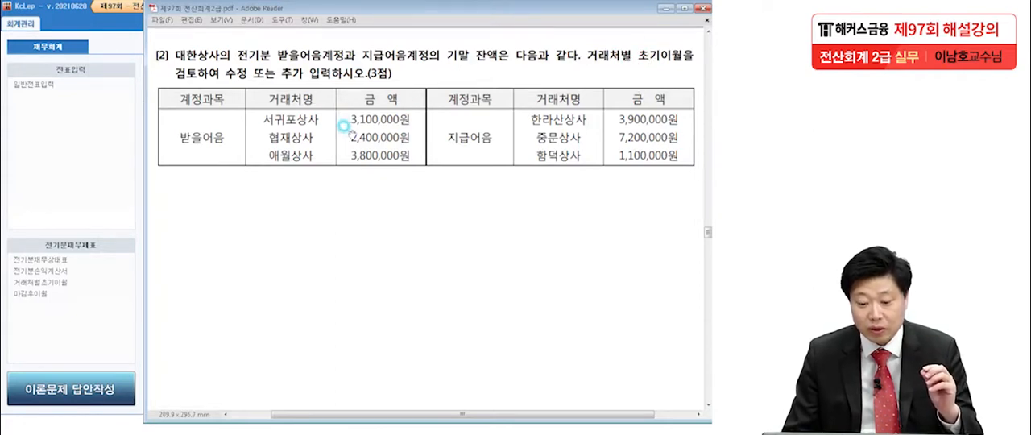
{"action": "left_click", "coordinate": [80, 192]}
{"action": "left_click", "coordinate": [62, 282]}
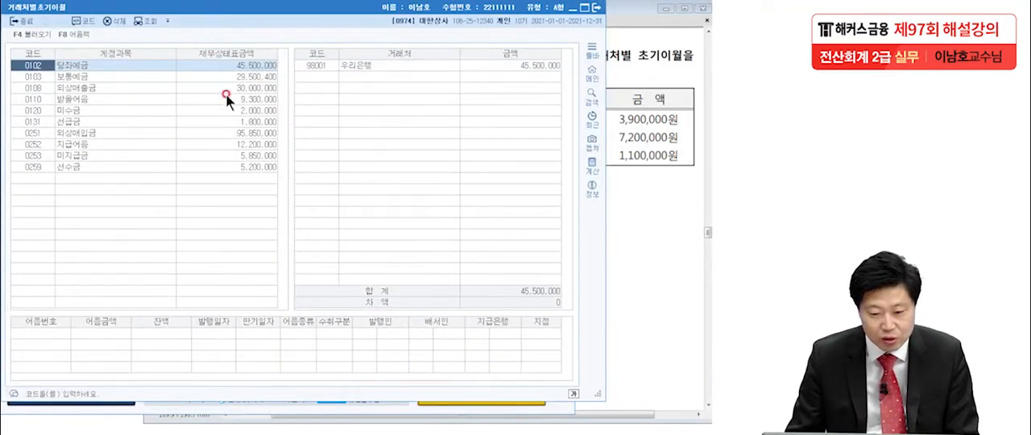
{"action": "left_click", "coordinate": [71, 100]}
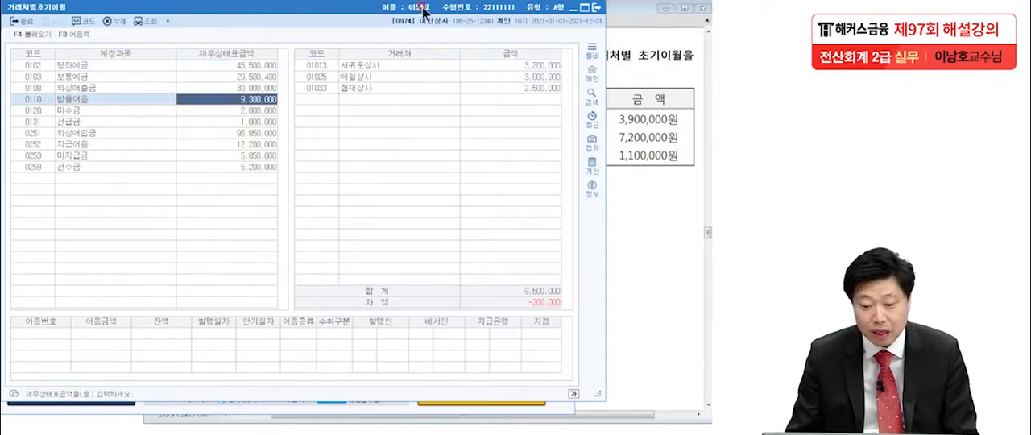
{"action": "left_click_drag", "start_coordinate": [419, 12], "coordinate": [213, 11]}
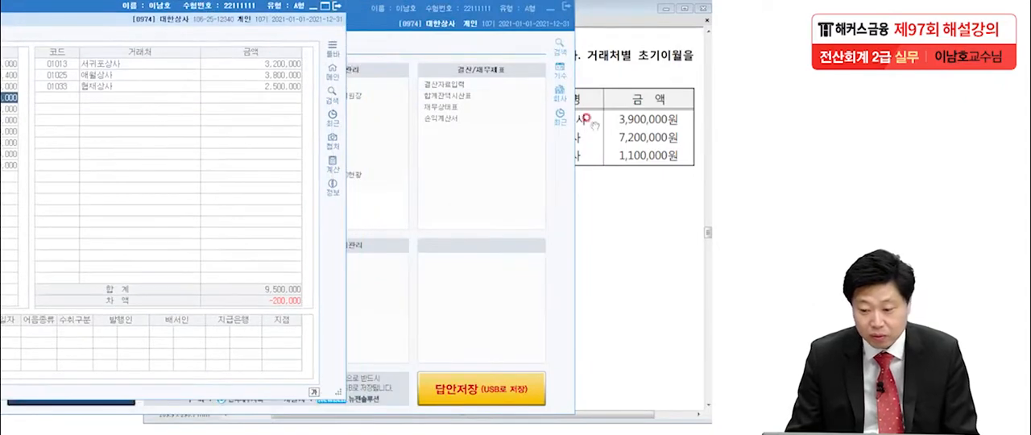
Place the exam question beside the form and set 서귀포상사's 받을어음 opening balance to 3,100,000.
{"action": "left_click", "coordinate": [578, 117]}
{"action": "left_click_drag", "start_coordinate": [372, 10], "coordinate": [474, 10]}
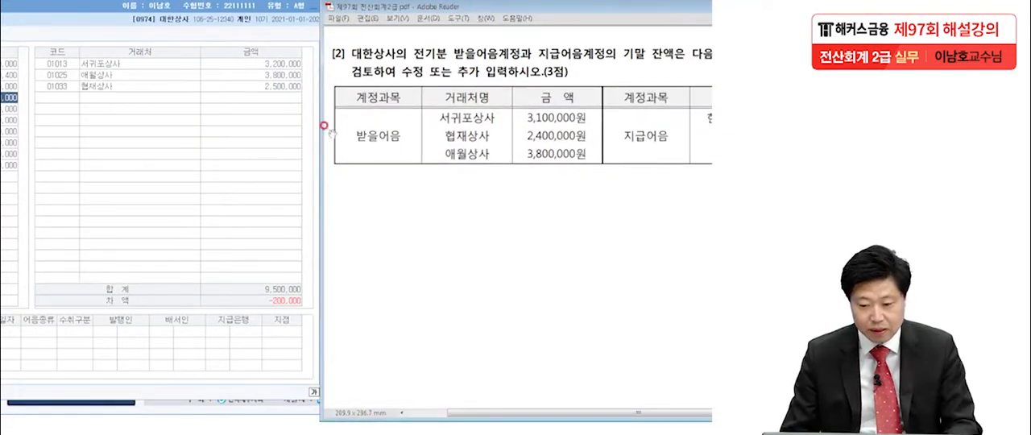
{"action": "left_click", "coordinate": [298, 70]}
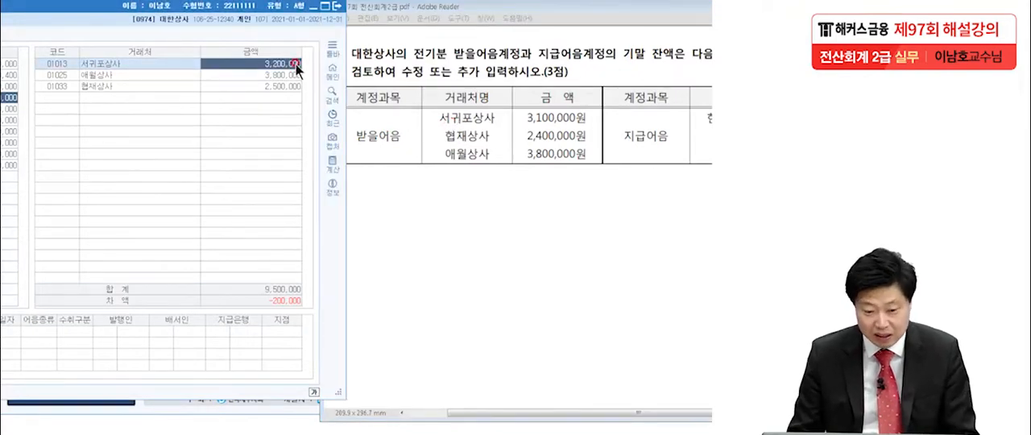
{"action": "type", "text": "3,100,000"}
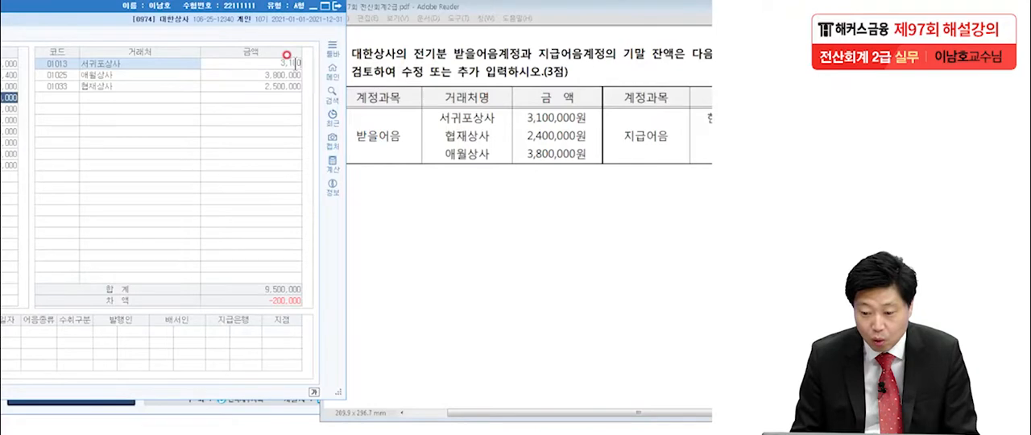
{"action": "key", "text": "Return"}
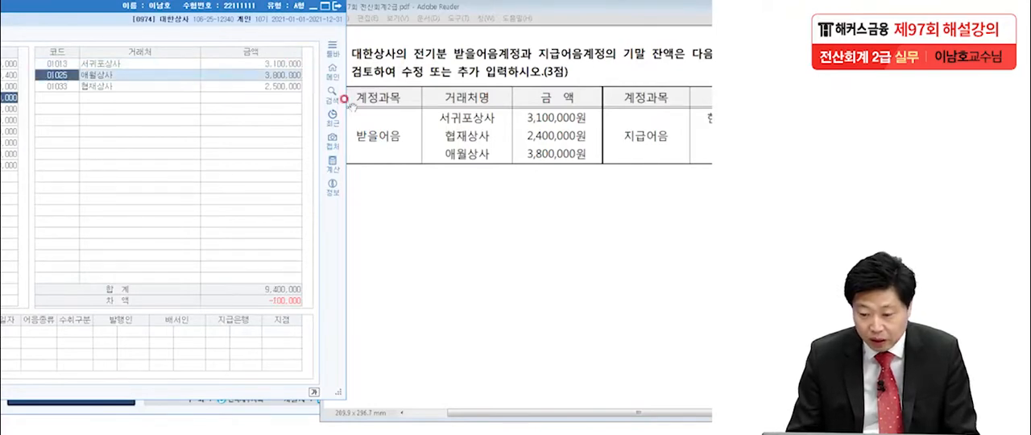
Set 협재상사's 받을어음 opening balance to 2,400,000, then check 애월상사's amount and the 차액.
{"action": "left_click", "coordinate": [276, 86]}
{"action": "type", "text": "2,400,00"}
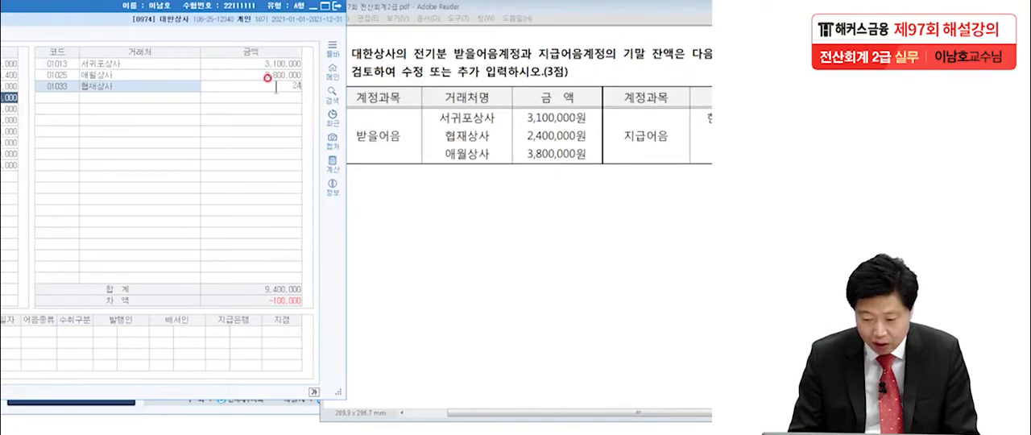
{"action": "type", "text": "0"}
{"action": "key", "text": "Return"}
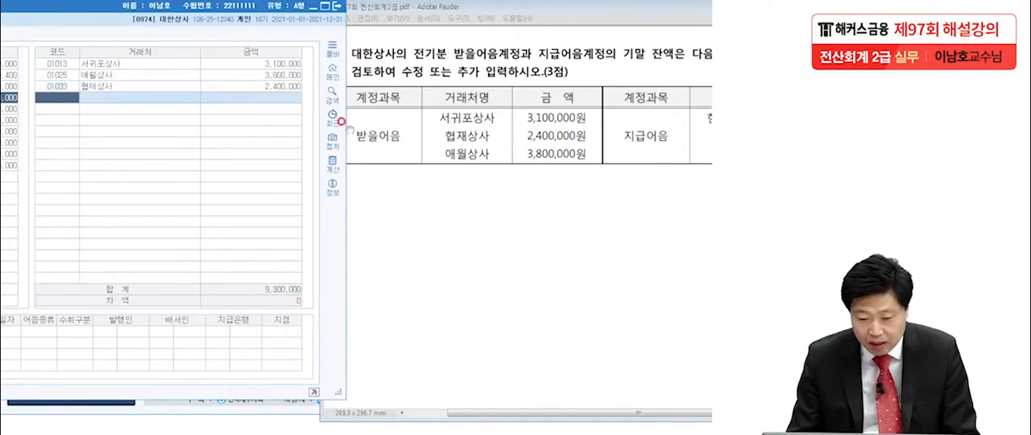
{"action": "left_click", "coordinate": [276, 74]}
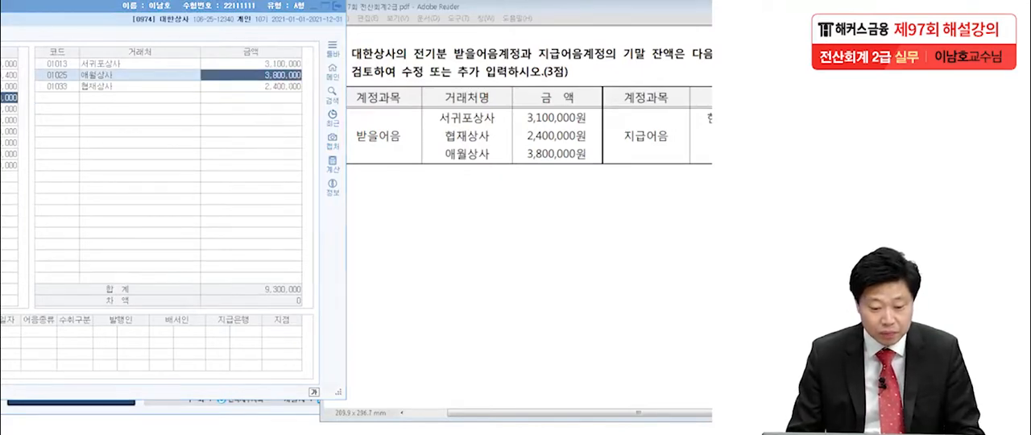
{"action": "left_click_drag", "start_coordinate": [146, 311], "coordinate": [146, 311]}
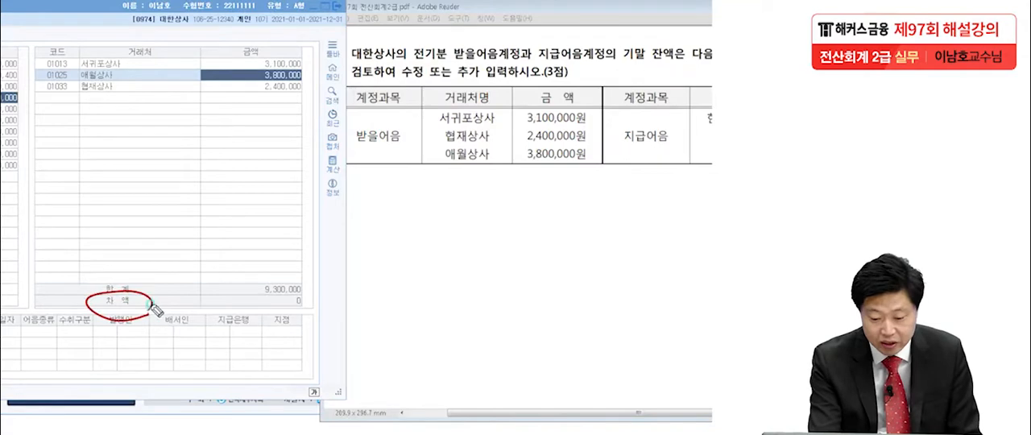
{"action": "left_click_drag", "start_coordinate": [297, 314], "coordinate": [394, 274]}
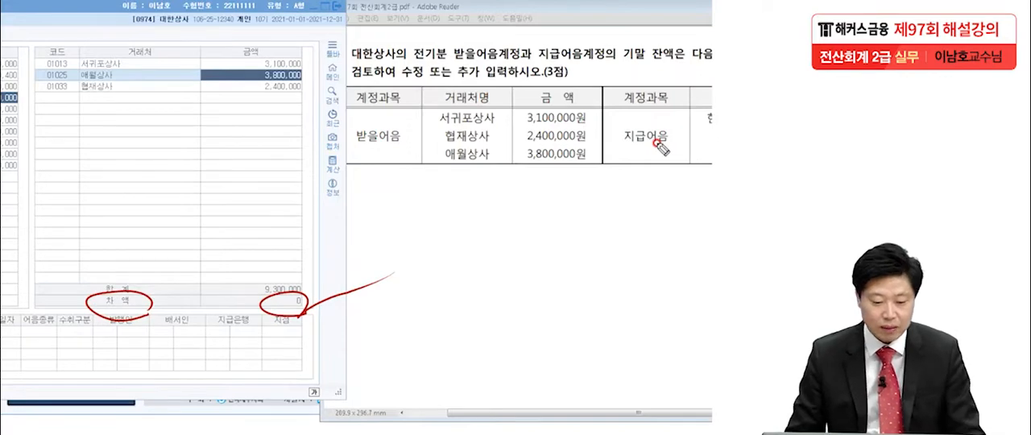
{"action": "key", "text": "Escape"}
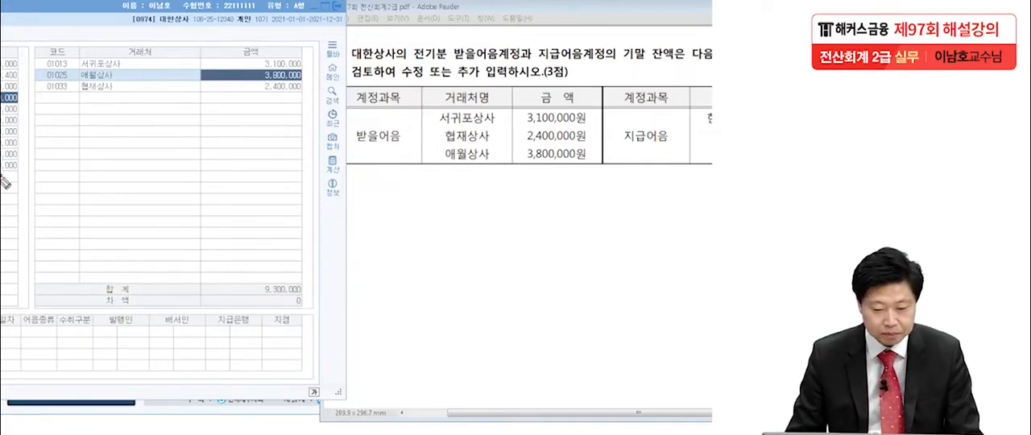
Select the 지급어음 account in 거래처별초기이월 and arrange the windows so its partner amounts can be compared with question [2].
{"action": "left_click_drag", "start_coordinate": [23, 16], "coordinate": [292, 15]}
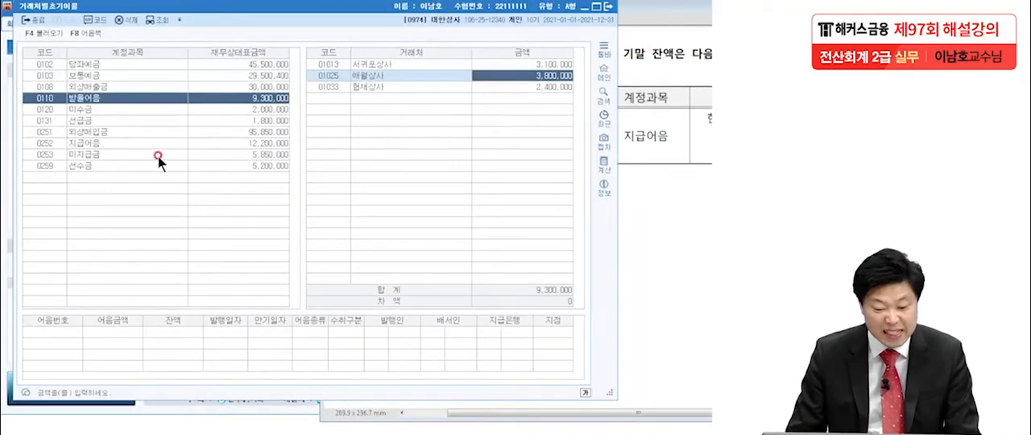
{"action": "left_click", "coordinate": [90, 143]}
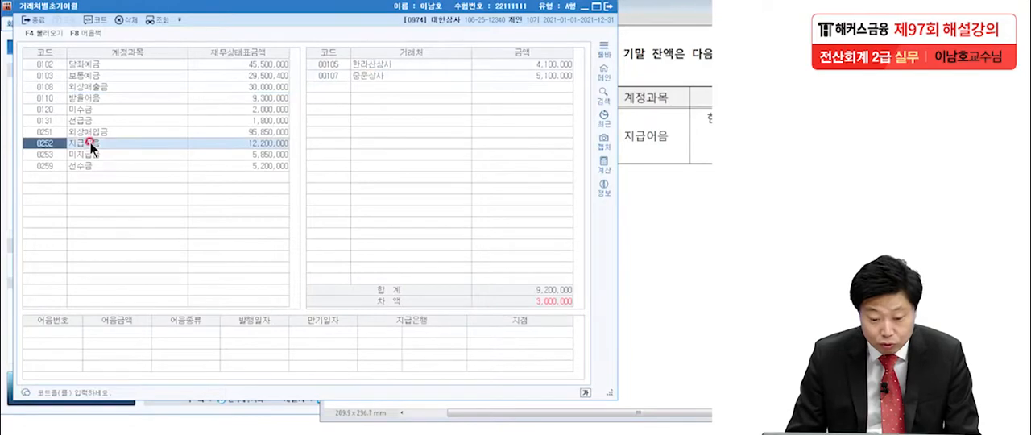
{"action": "key", "text": "Return"}
{"action": "left_click", "coordinate": [566, 43]}
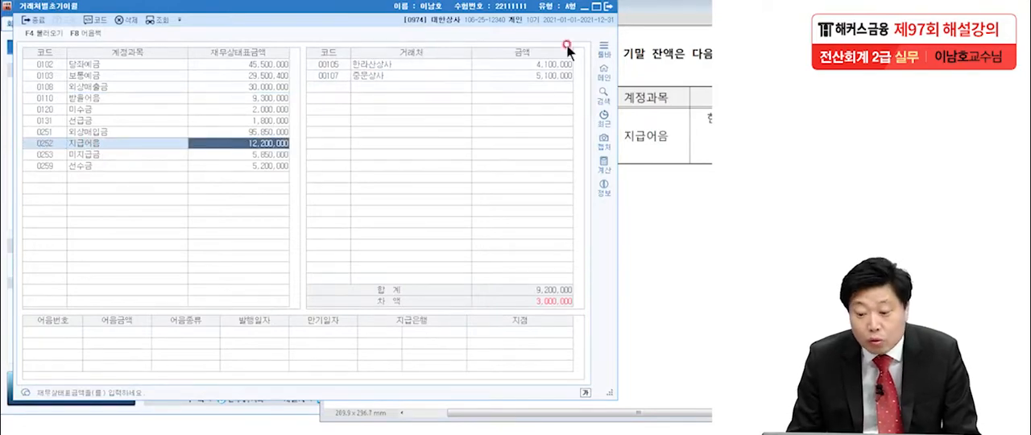
{"action": "left_click_drag", "start_coordinate": [489, 7], "coordinate": [235, 12]}
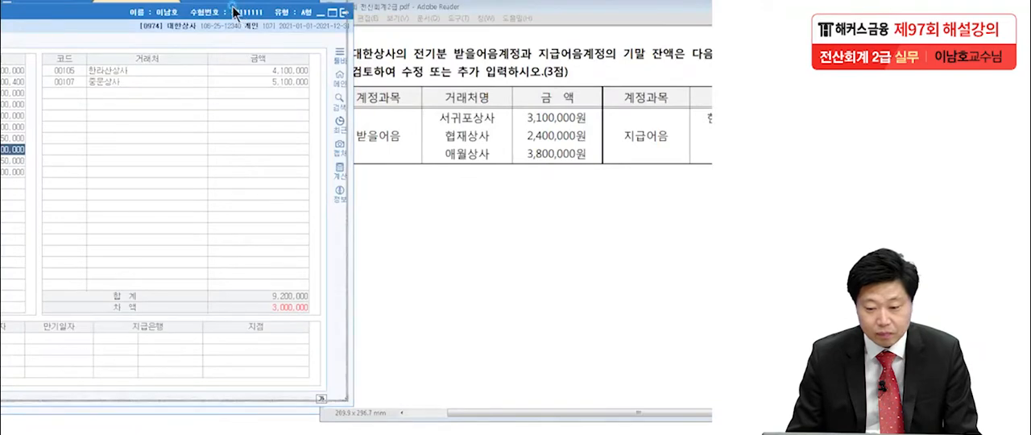
{"action": "left_click", "coordinate": [610, 195]}
{"action": "left_click_drag", "start_coordinate": [645, 10], "coordinate": [543, 16]}
{"action": "left_click_drag", "start_coordinate": [543, 16], "coordinate": [514, 14]}
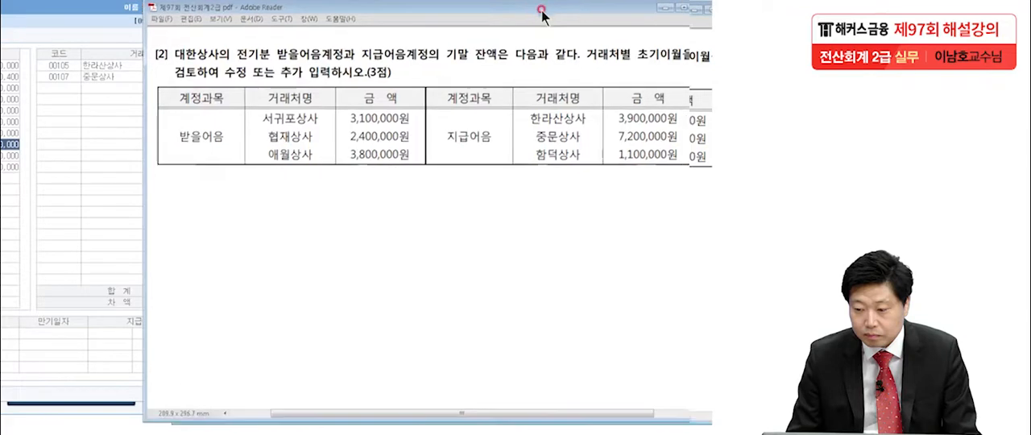
{"action": "left_click", "coordinate": [479, 183]}
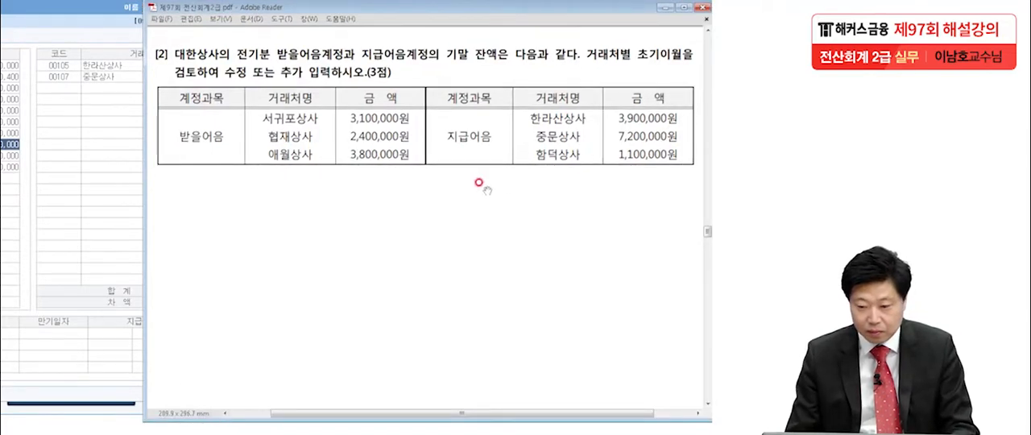
{"action": "left_click", "coordinate": [110, 216]}
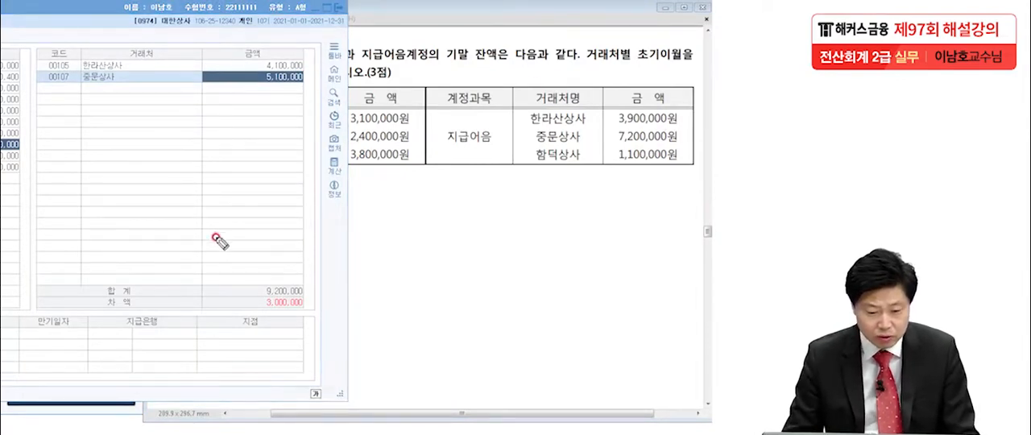
Set the 지급어음 opening balances to 3,900,000 for 한라산상사 and 7,200,000 for 중문상사.
{"action": "left_click", "coordinate": [271, 63]}
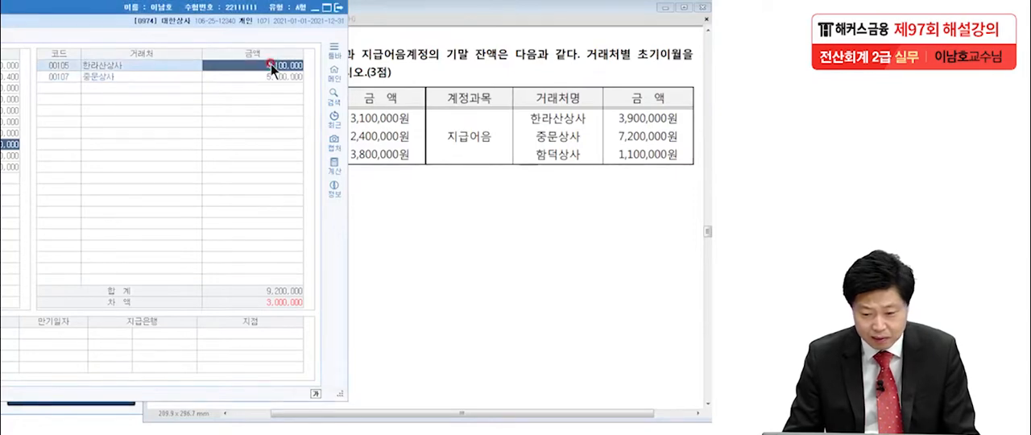
{"action": "type", "text": "390"}
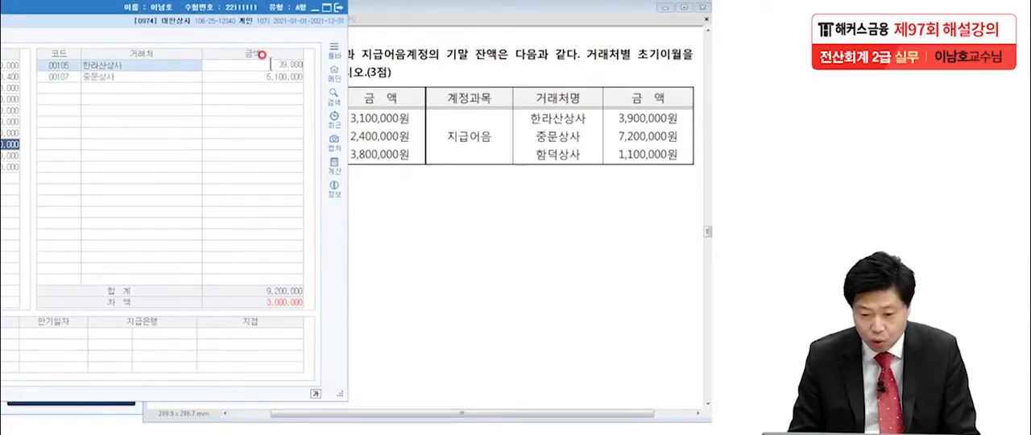
{"action": "key", "text": "Return"}
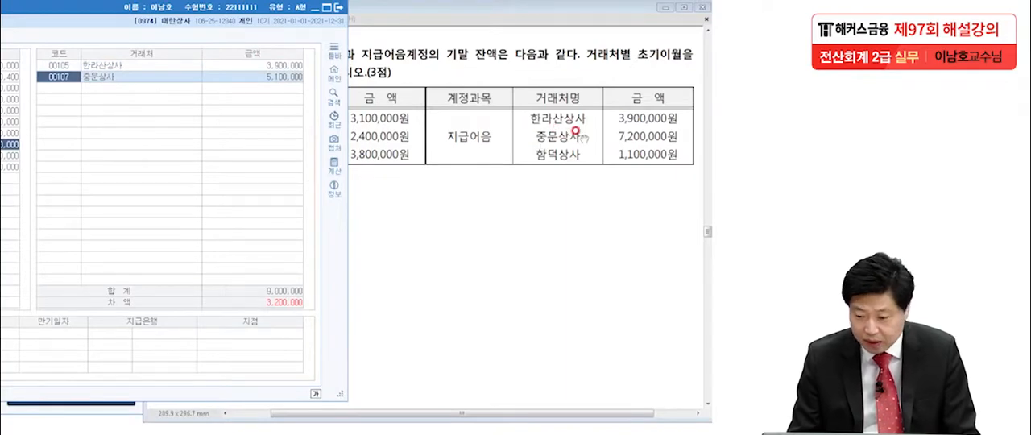
{"action": "left_click", "coordinate": [266, 81]}
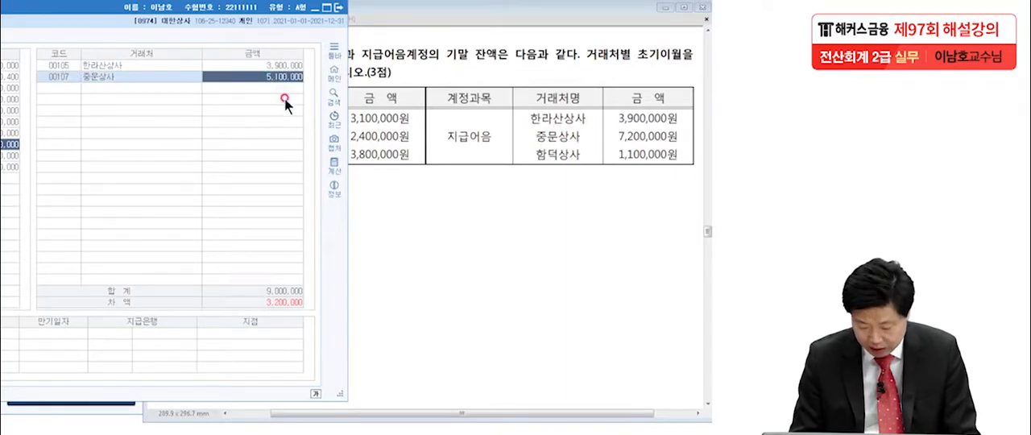
{"action": "type", "text": "7,200,000"}
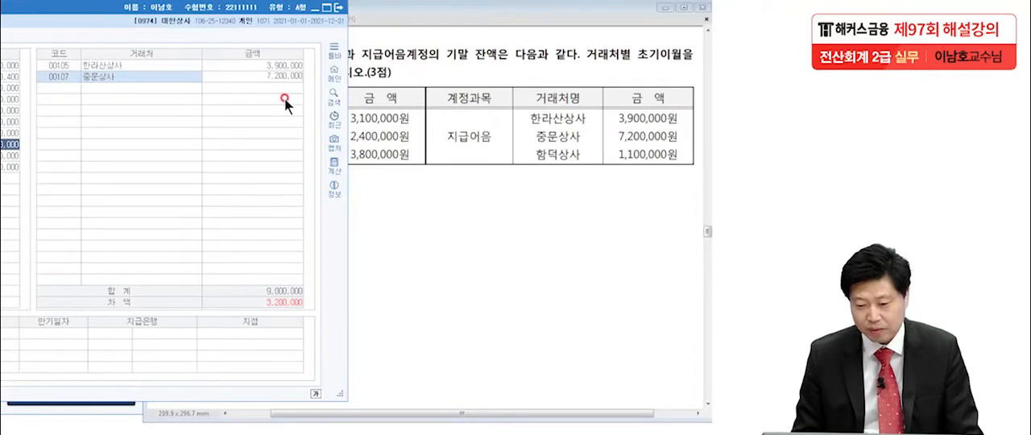
{"action": "key", "text": "Return"}
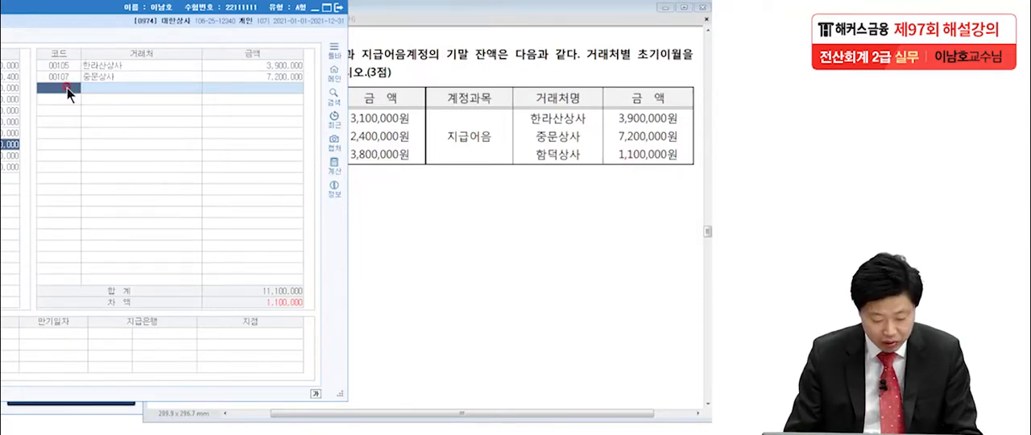
Look up 함덕상사, add it to 지급어음 with an opening balance of 1,100,000, and check the 차액.
{"action": "key", "text": "F2"}
{"action": "left_click_drag", "start_coordinate": [67, 88], "coordinate": [271, 91]}
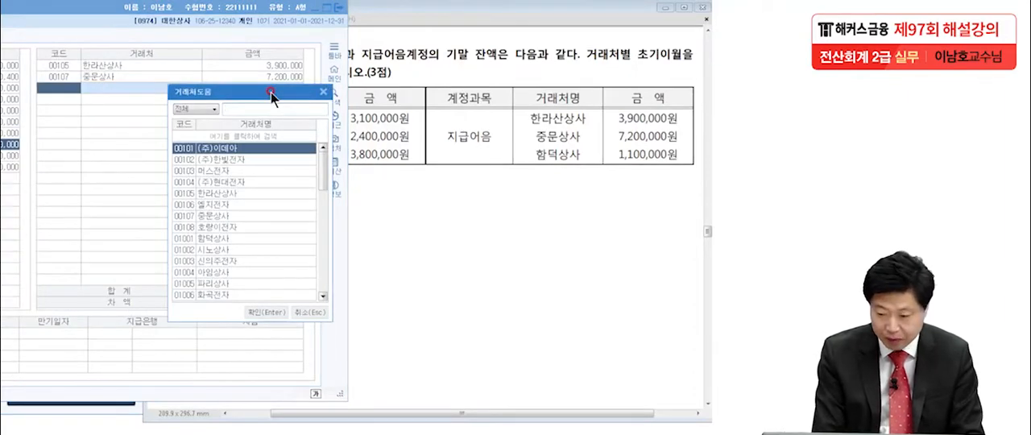
{"action": "type", "text": "함덕"}
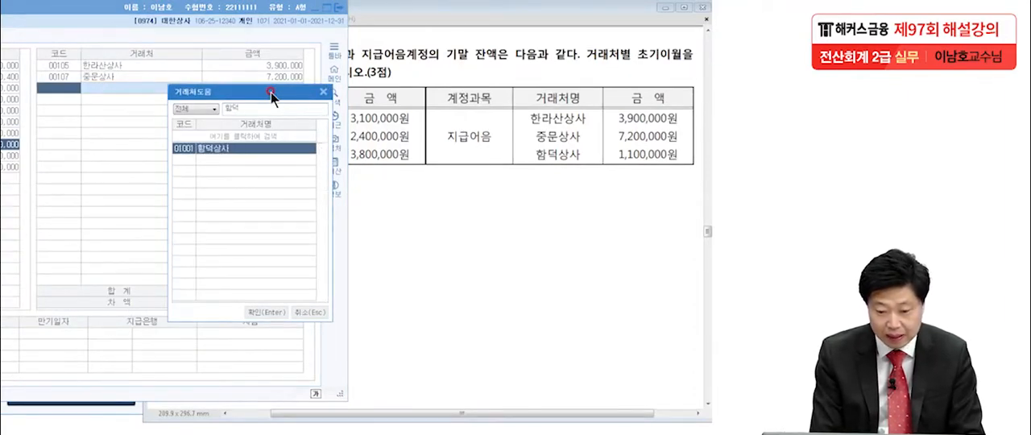
{"action": "key", "text": "Return"}
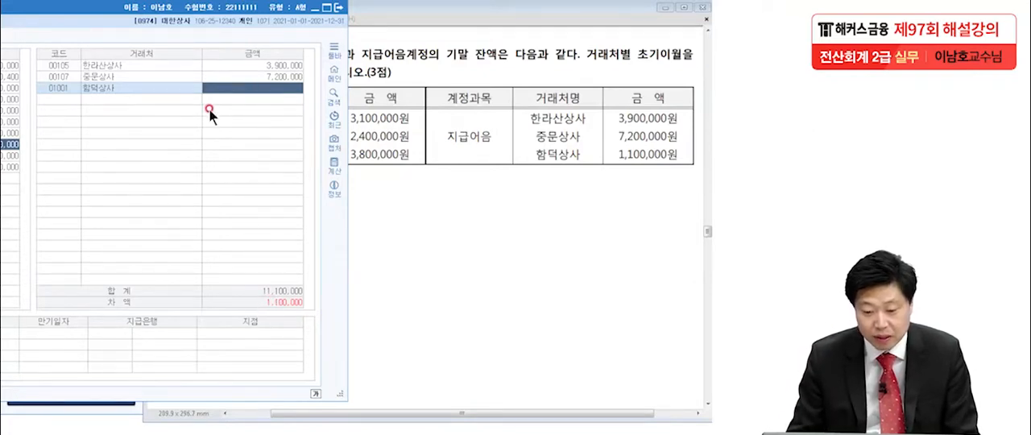
{"action": "type", "text": "1,100,000"}
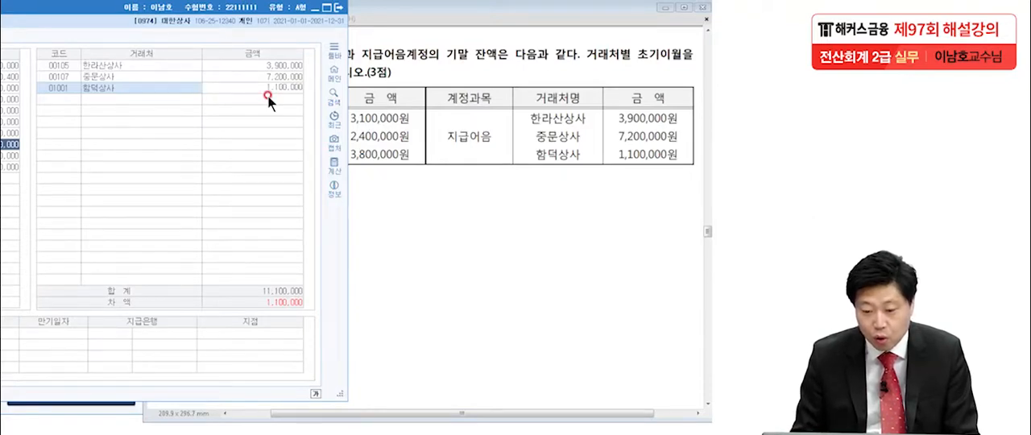
{"action": "key", "text": "Return"}
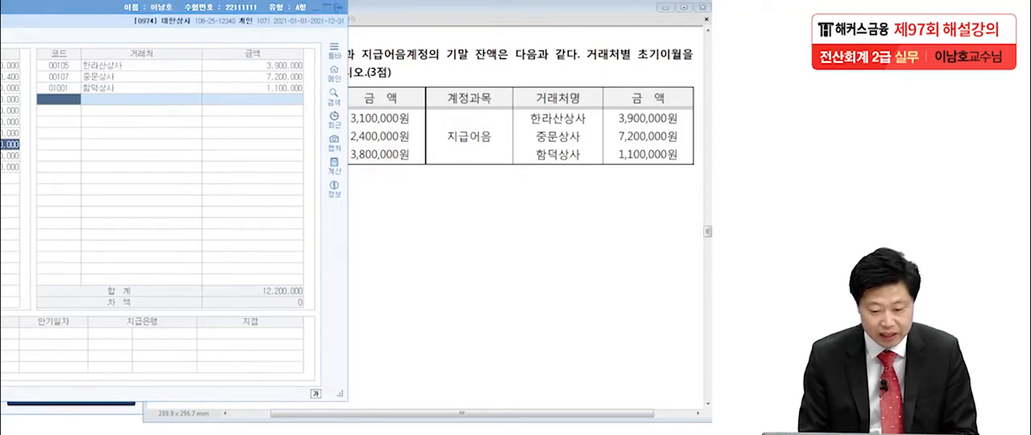
{"action": "left_click_drag", "start_coordinate": [315, 312], "coordinate": [379, 294]}
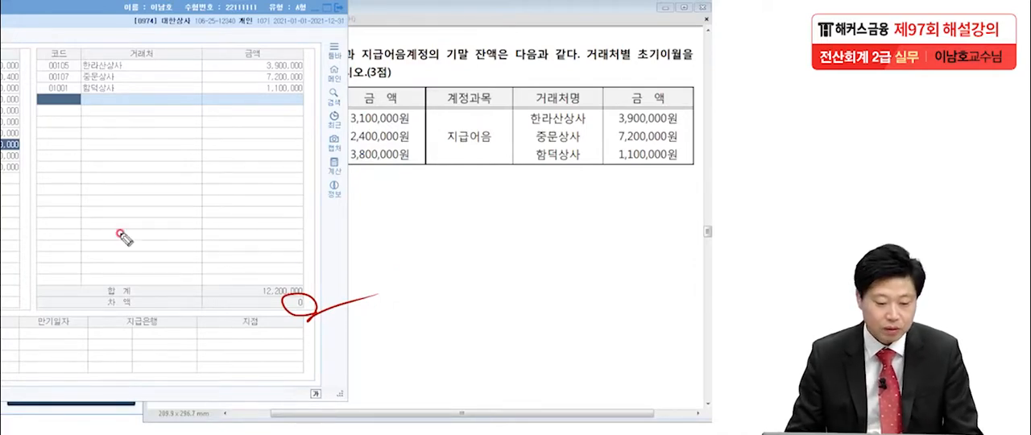
{"action": "key", "text": "Escape"}
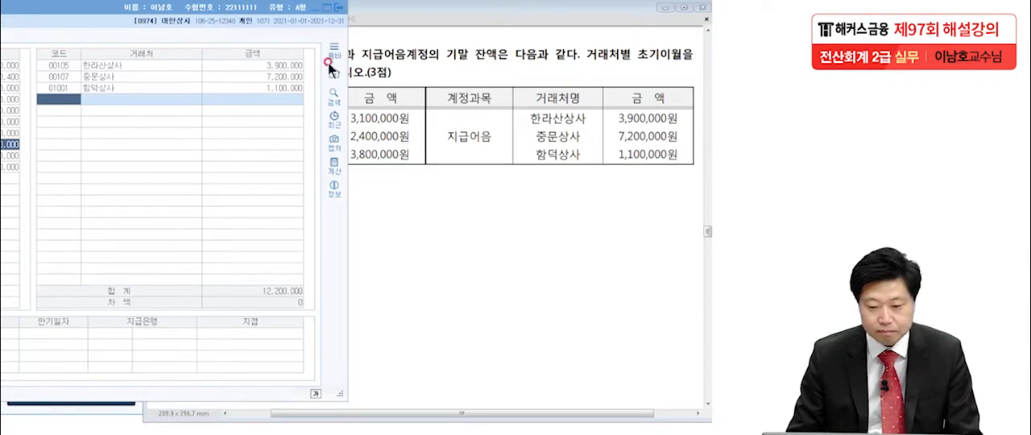
Close 거래처별초기이월 and bring up the 손익계산서 of 문제3 in the exam paper.
{"action": "left_click_drag", "start_coordinate": [150, 8], "coordinate": [414, 15]}
{"action": "left_click", "coordinate": [604, 7]}
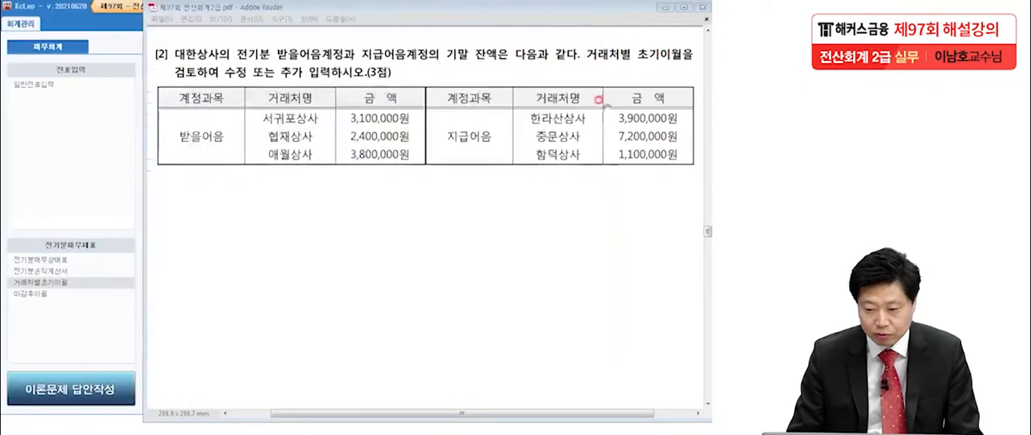
{"action": "scroll", "coordinate": [494, 287], "scroll_direction": "down", "scroll_amount": 10}
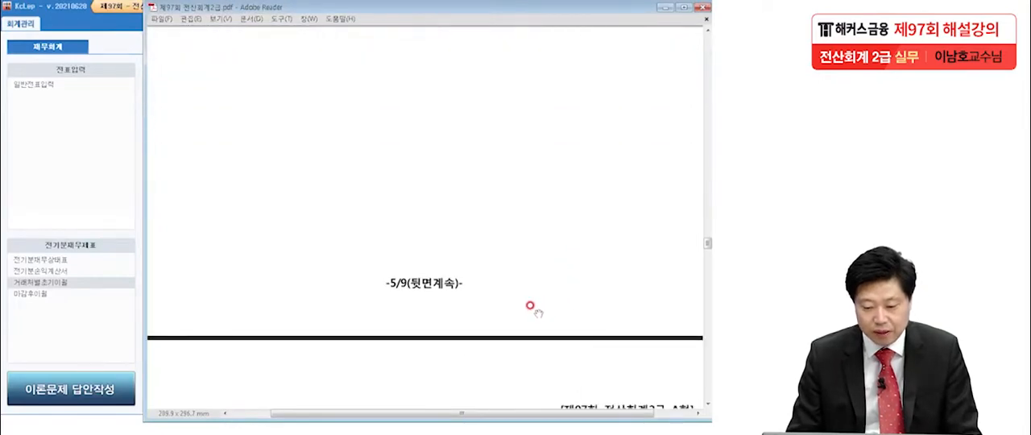
{"action": "scroll", "coordinate": [526, 308], "scroll_direction": "down", "scroll_amount": 10}
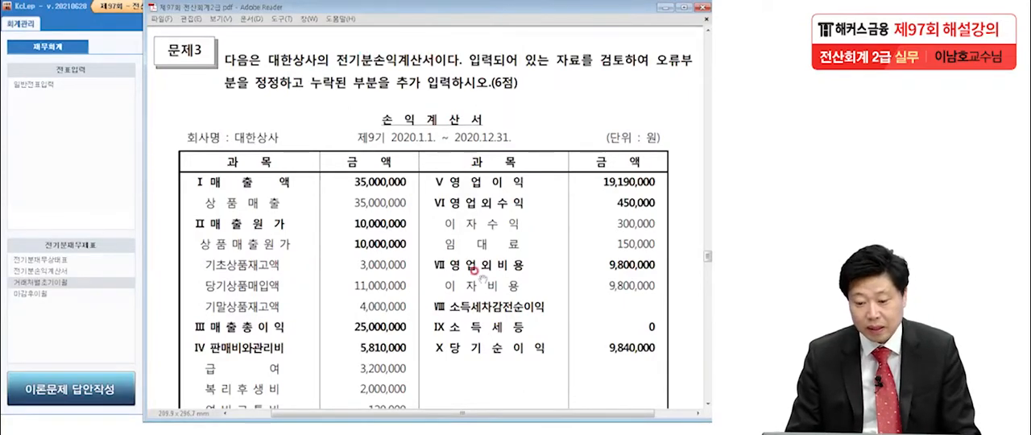
{"action": "scroll", "coordinate": [475, 291], "scroll_direction": "down", "scroll_amount": 3}
{"action": "scroll", "coordinate": [478, 326], "scroll_direction": "down", "scroll_amount": 2}
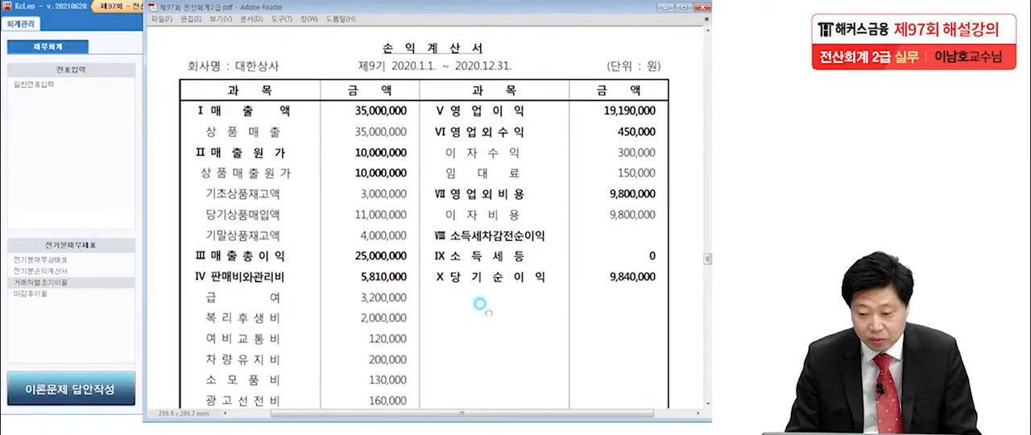
{"action": "scroll", "coordinate": [483, 318], "scroll_direction": "down", "scroll_amount": 1}
{"action": "scroll", "coordinate": [483, 318], "scroll_direction": "down", "scroll_amount": 1}
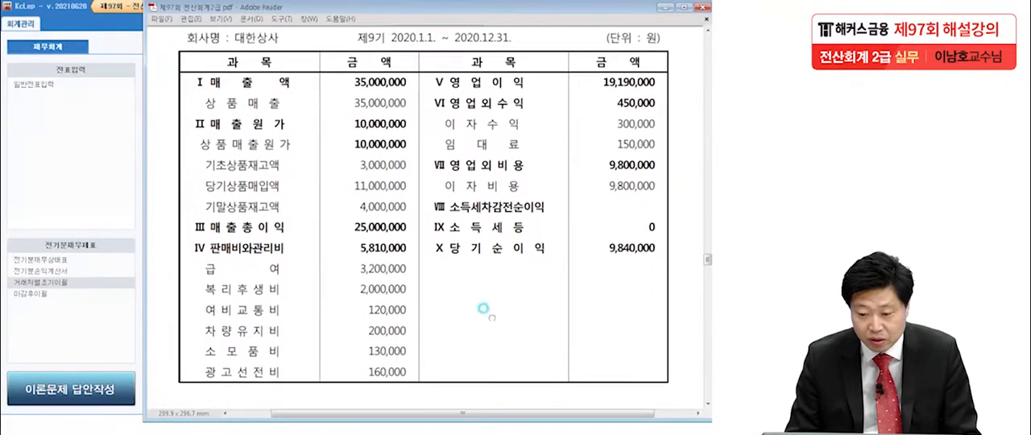
Open 전기분손익계산서 and arrange the exam paper beside it so both income statements' amounts can be compared.
{"action": "scroll", "coordinate": [483, 306], "scroll_direction": "down", "scroll_amount": 2}
{"action": "left_click_drag", "start_coordinate": [485, 286], "coordinate": [489, 286]}
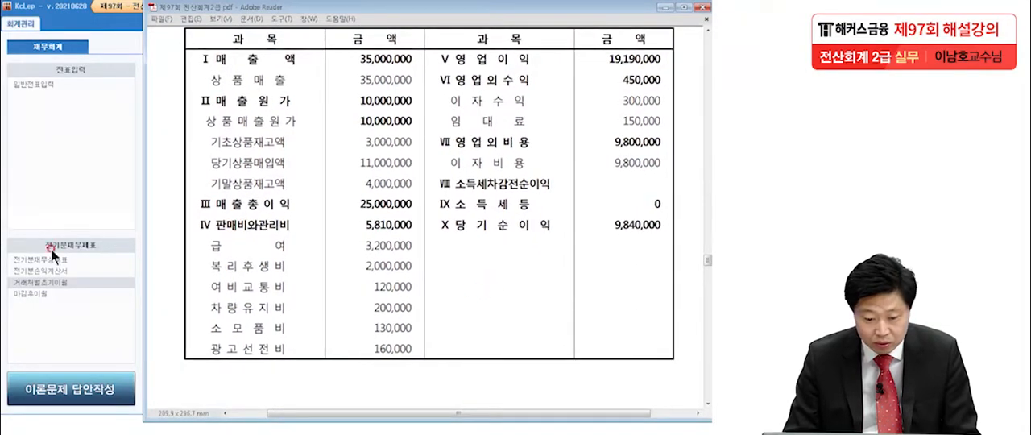
{"action": "left_click", "coordinate": [51, 184]}
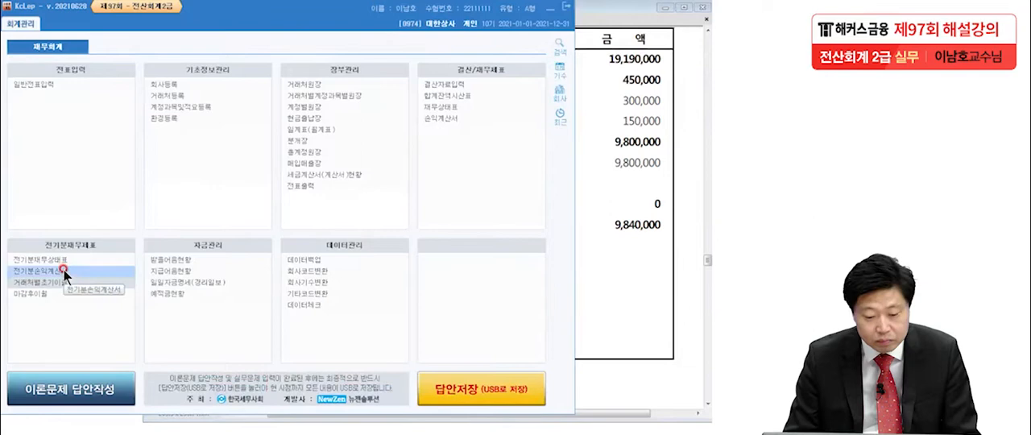
{"action": "left_click", "coordinate": [59, 272]}
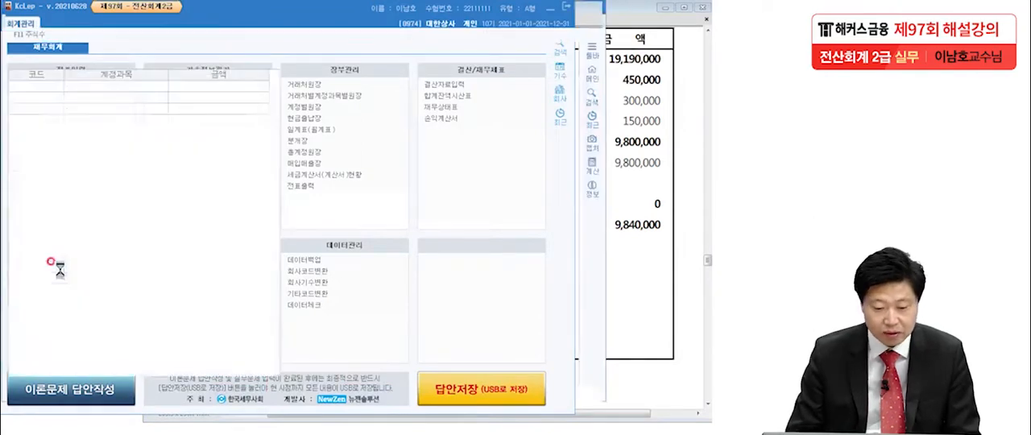
{"action": "left_click", "coordinate": [624, 203]}
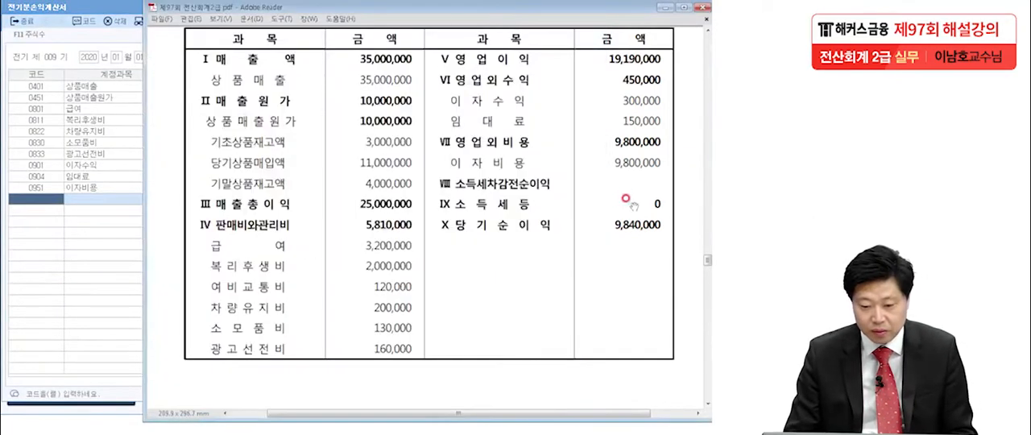
{"action": "left_click_drag", "start_coordinate": [322, 9], "coordinate": [448, 16]}
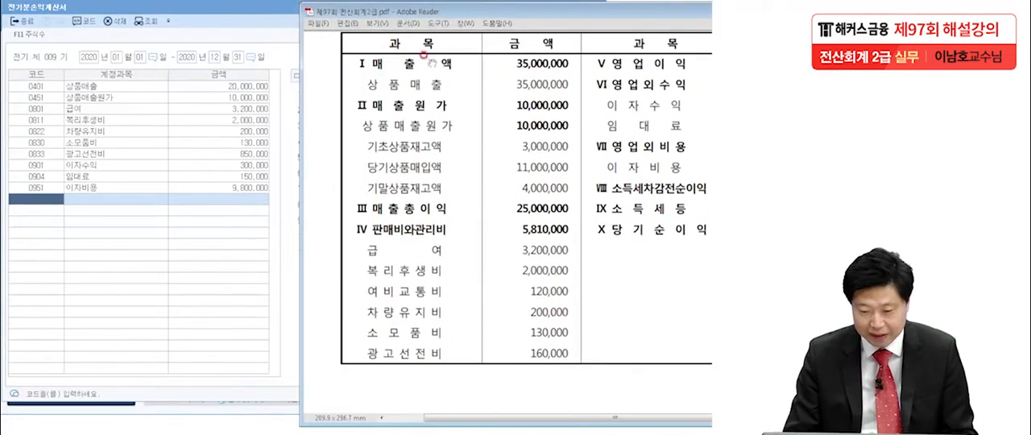
Compare the 상품매출 amounts in both statements, marking the mismatch as item 1, and circle the exam's three 상품매출원가 component amounts.
{"action": "left_click", "coordinate": [37, 198]}
{"action": "left_click", "coordinate": [566, 95]}
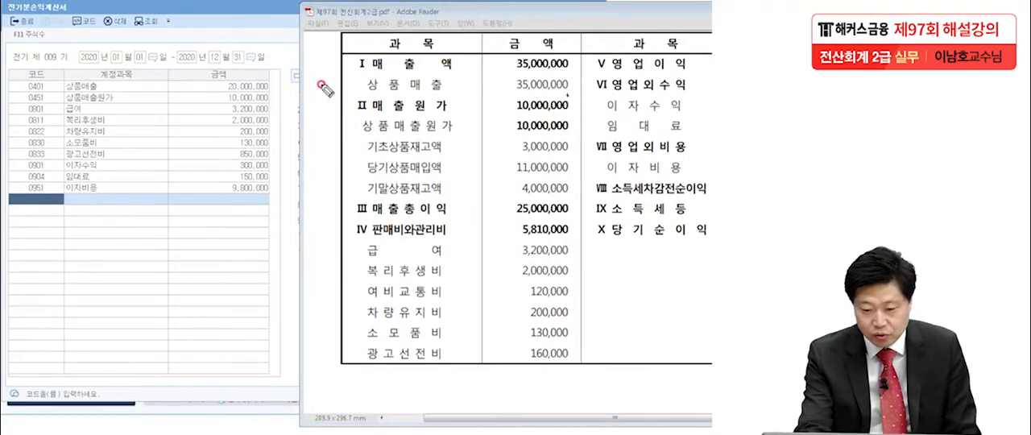
{"action": "left_click_drag", "start_coordinate": [511, 92], "coordinate": [569, 95]}
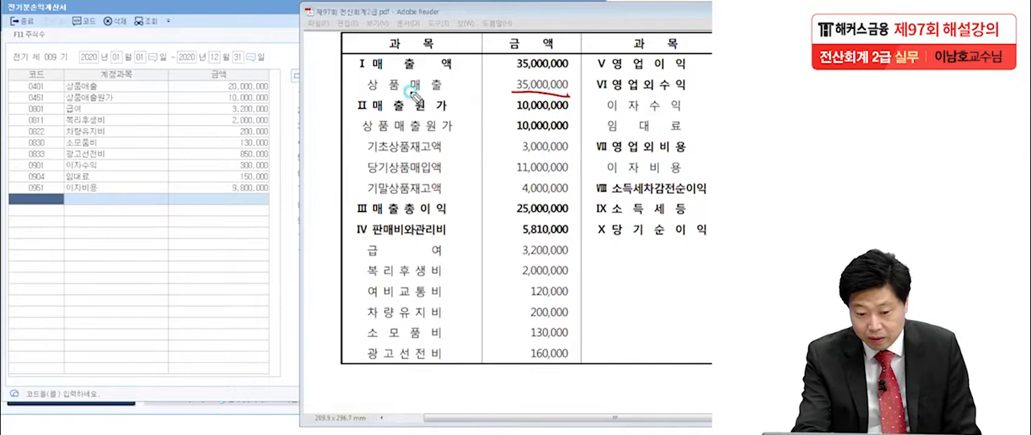
{"action": "left_click_drag", "start_coordinate": [220, 94], "coordinate": [263, 97]}
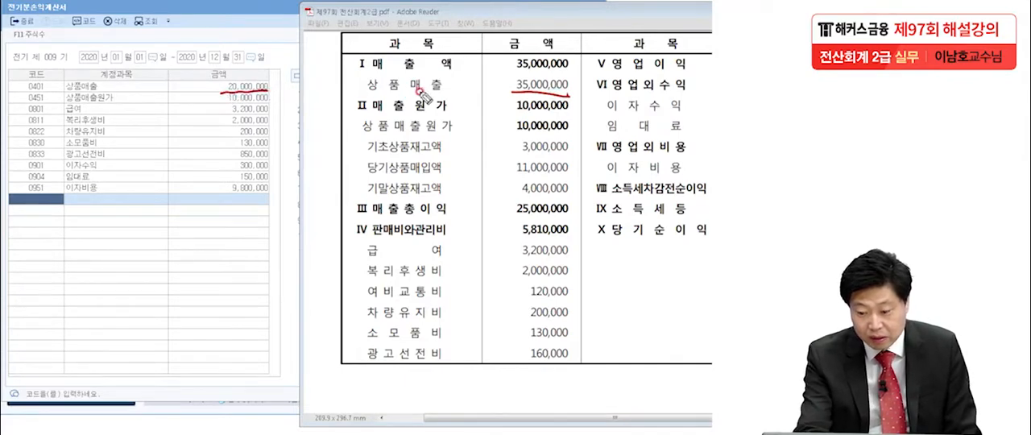
{"action": "left_click_drag", "start_coordinate": [459, 74], "coordinate": [458, 91]}
{"action": "left_click_drag", "start_coordinate": [464, 71], "coordinate": [467, 74]}
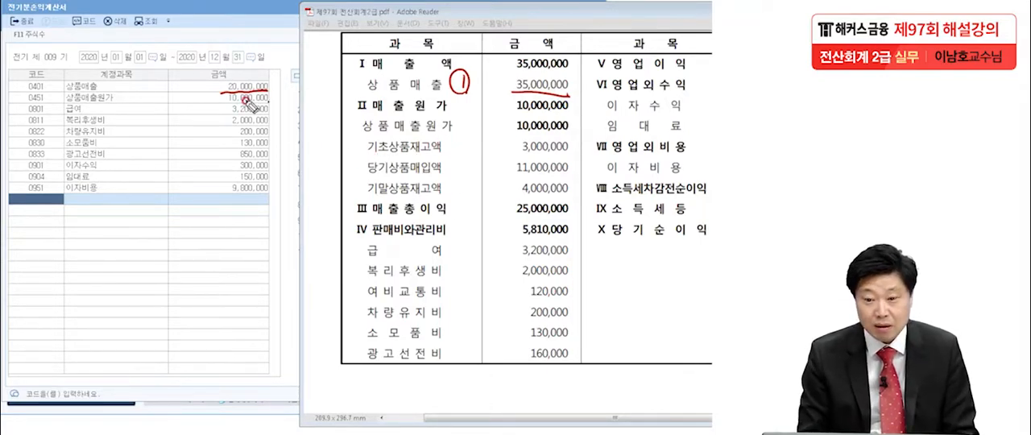
{"action": "mouse_move", "coordinate": [554, 197]}
{"action": "left_mouse_down"}
{"action": "mouse_move", "coordinate": [501, 169]}
{"action": "mouse_move", "coordinate": [596, 171]}
{"action": "mouse_move", "coordinate": [493, 205]}
{"action": "left_mouse_up"}
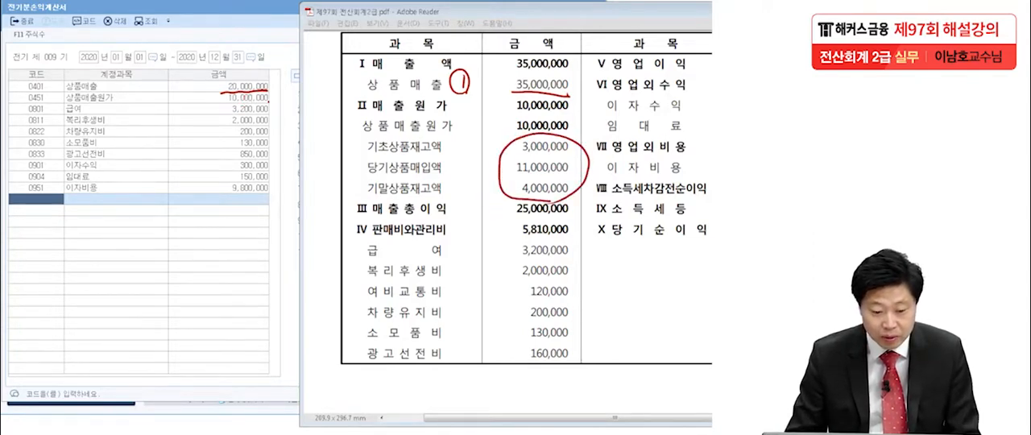
Examine the 매출원가 breakdown of 상품매출원가 against the exam's 기초상품재고액, 당기상품매입액 and 기말상품재고액, and close it.
{"action": "left_click", "coordinate": [221, 99]}
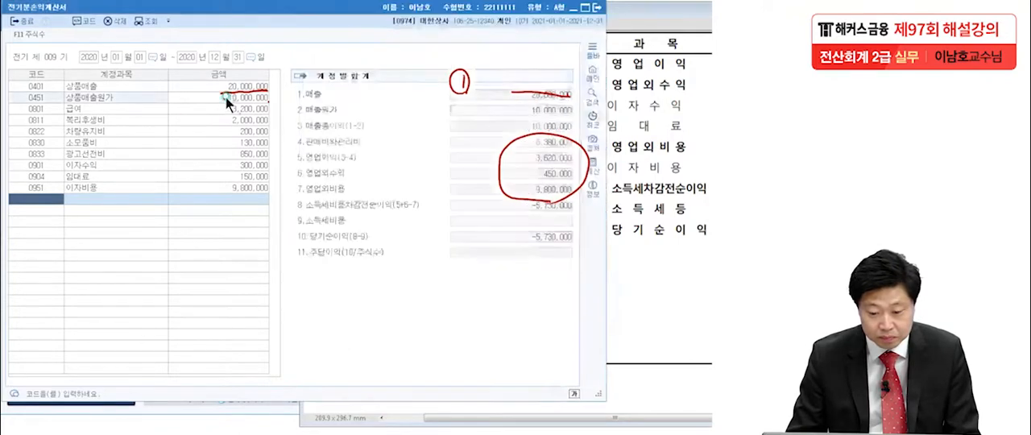
{"action": "left_click_drag", "start_coordinate": [298, 108], "coordinate": [35, 112]}
{"action": "left_click", "coordinate": [660, 187]}
{"action": "left_click", "coordinate": [642, 151]}
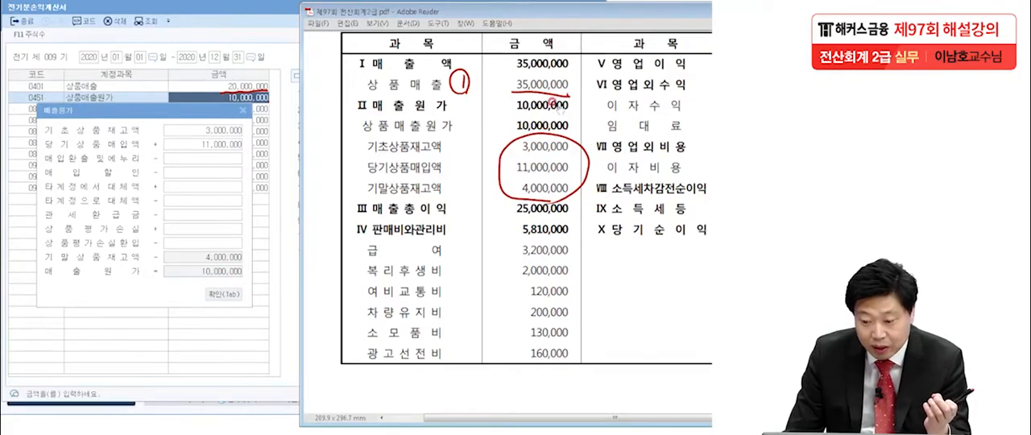
{"action": "left_click", "coordinate": [171, 111]}
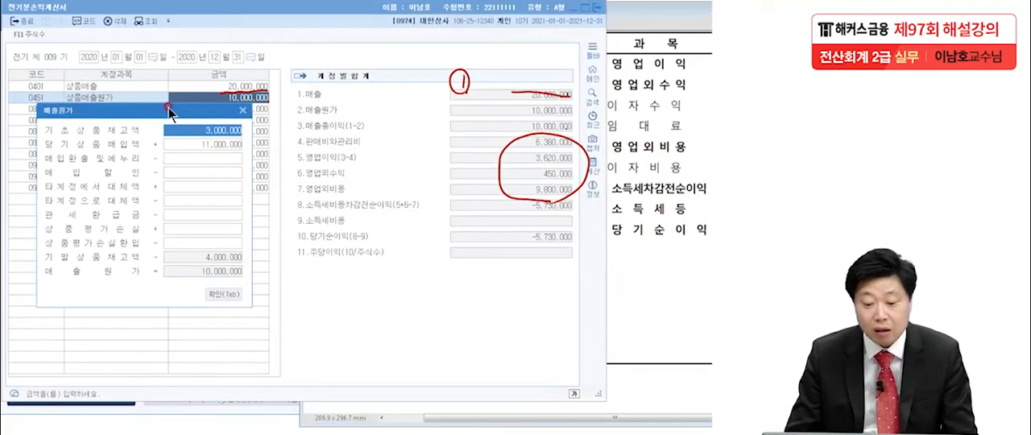
{"action": "left_click", "coordinate": [243, 110]}
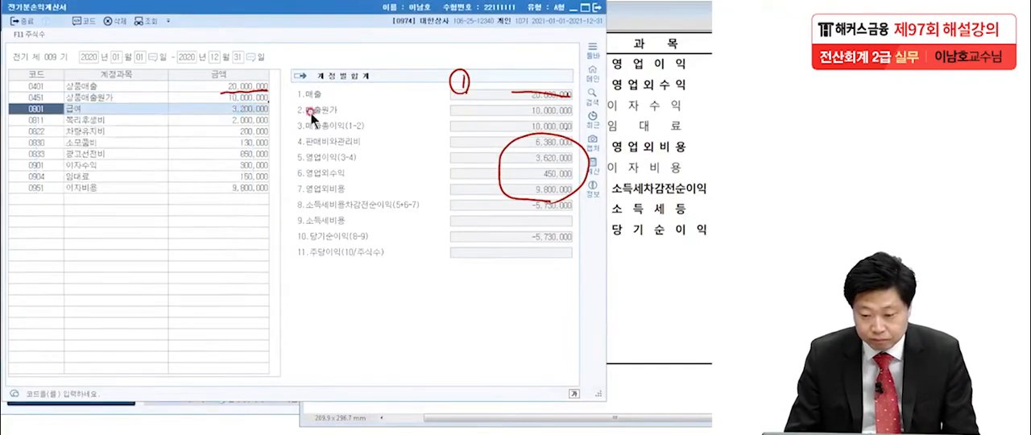
{"action": "left_click", "coordinate": [646, 154]}
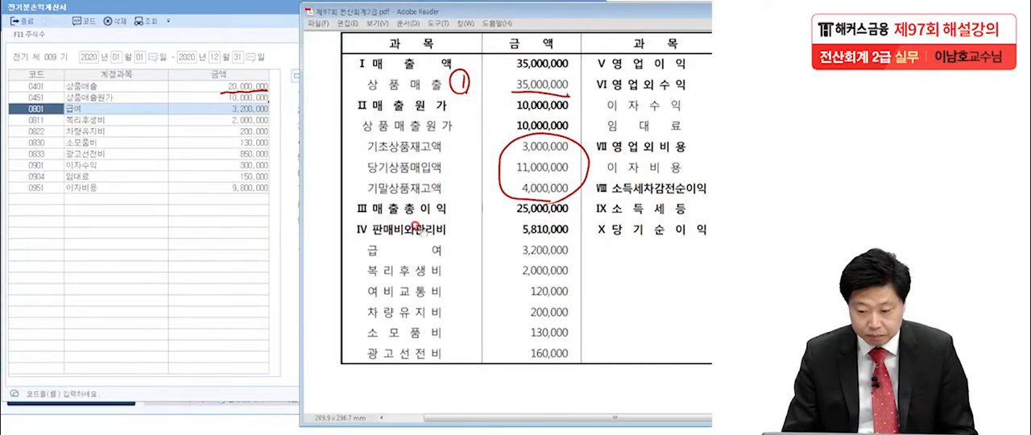
Compare the 판매비와관리비 accounts with the exam, mark 여비교통비 as item 2 and 광고선전비 as item 3, and clear the markings.
{"action": "left_click", "coordinate": [268, 101]}
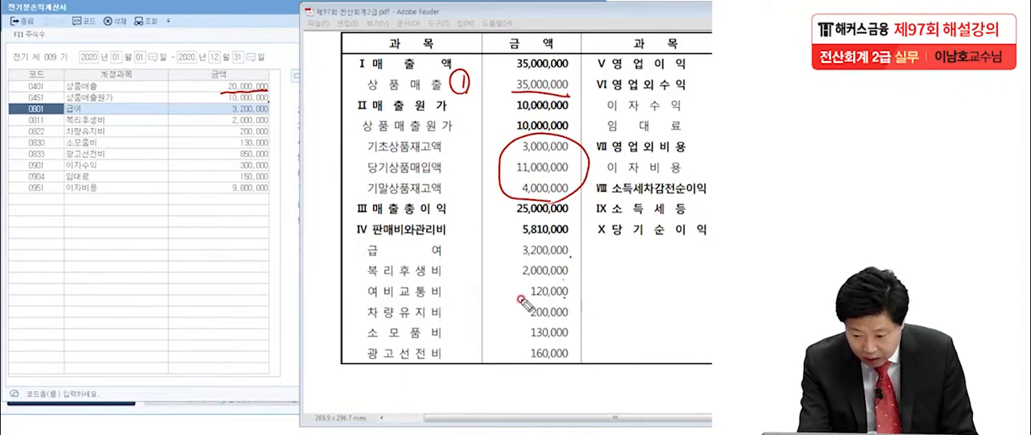
{"action": "left_click_drag", "start_coordinate": [532, 302], "coordinate": [566, 299]}
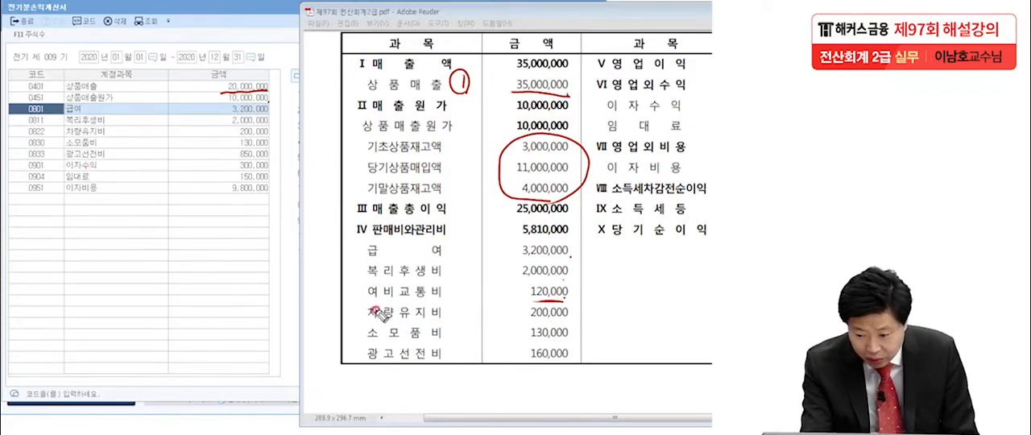
{"action": "mouse_move", "coordinate": [354, 302]}
{"action": "left_mouse_down"}
{"action": "mouse_move", "coordinate": [561, 303]}
{"action": "mouse_move", "coordinate": [358, 283]}
{"action": "mouse_move", "coordinate": [586, 287]}
{"action": "mouse_move", "coordinate": [580, 300]}
{"action": "left_mouse_up"}
{"action": "left_click_drag", "start_coordinate": [317, 276], "coordinate": [339, 294]}
{"action": "left_click_drag", "start_coordinate": [330, 263], "coordinate": [343, 272]}
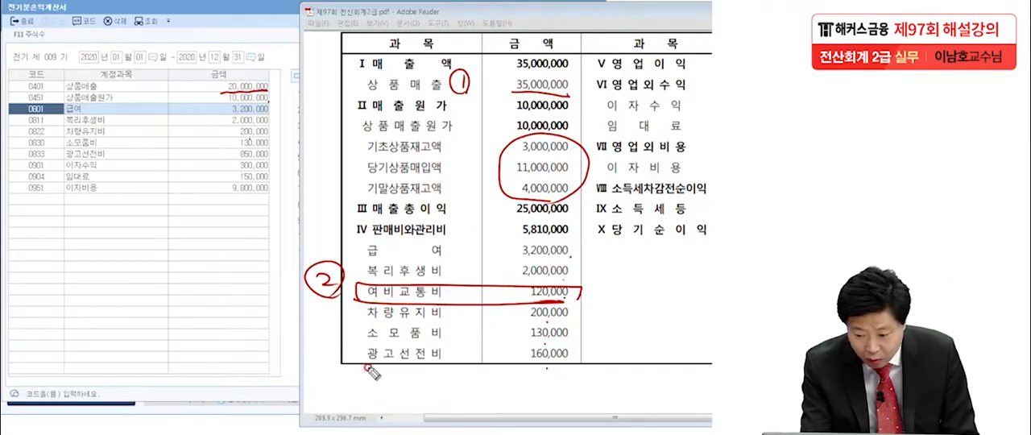
{"action": "mouse_move", "coordinate": [355, 344]}
{"action": "left_mouse_down"}
{"action": "mouse_move", "coordinate": [435, 340]}
{"action": "mouse_move", "coordinate": [581, 370]}
{"action": "mouse_move", "coordinate": [353, 344]}
{"action": "left_mouse_up"}
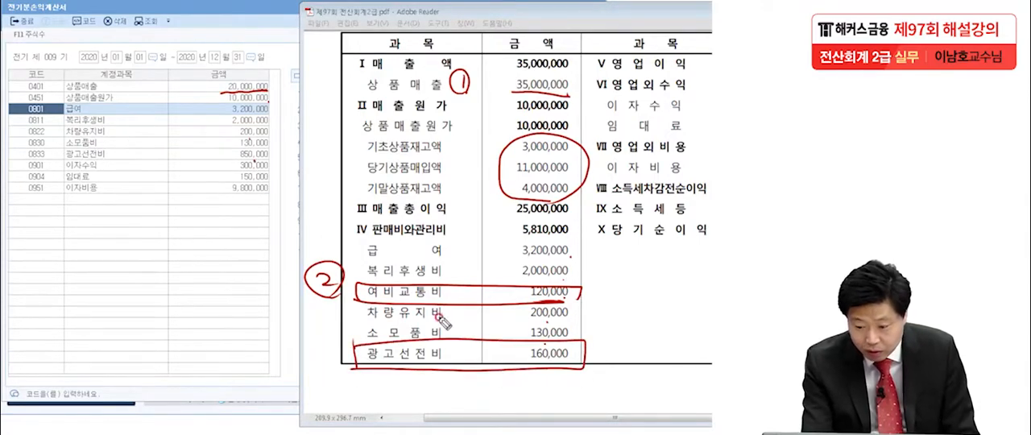
{"action": "mouse_move", "coordinate": [317, 339]}
{"action": "left_mouse_down"}
{"action": "mouse_move", "coordinate": [314, 361]}
{"action": "mouse_move", "coordinate": [307, 354]}
{"action": "mouse_move", "coordinate": [330, 369]}
{"action": "left_mouse_up"}
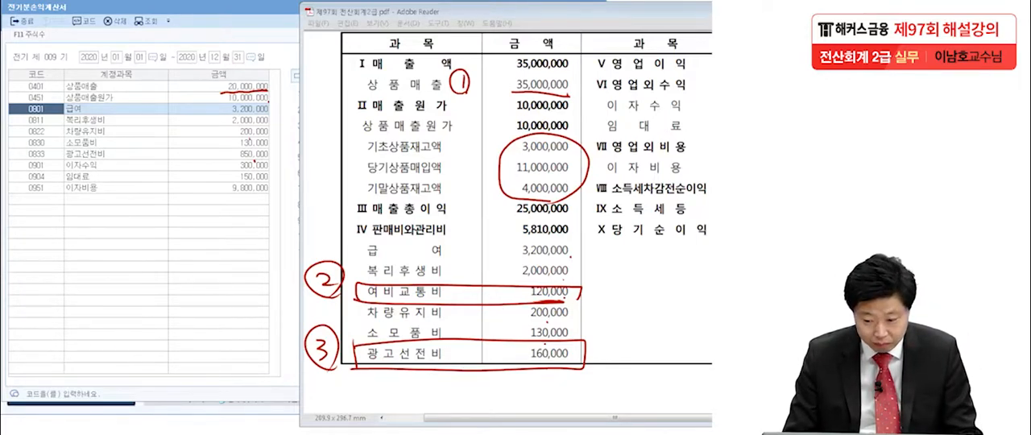
{"action": "key", "text": "Escape"}
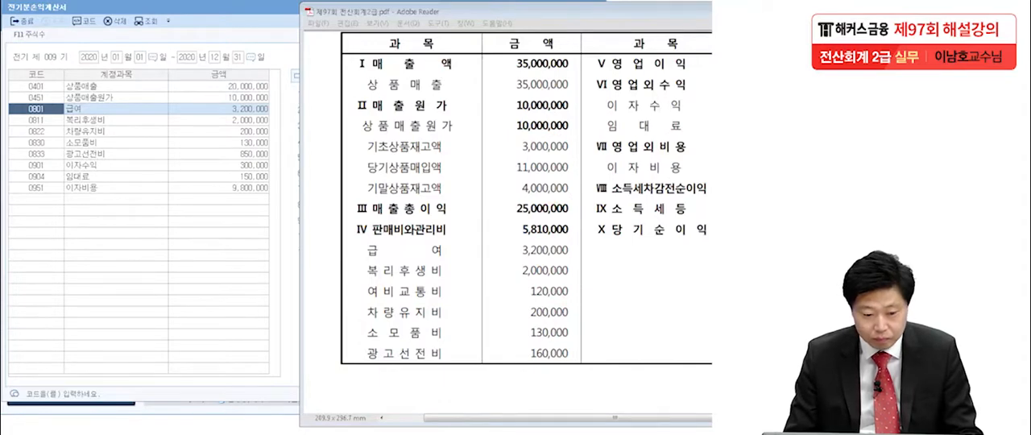
Bring the exam's full 손익계산서 into view and compare its 영업외수익, 영업외비용 and 당기순이익 with 전기분손익계산서.
{"action": "left_click_drag", "start_coordinate": [596, 9], "coordinate": [458, 12]}
{"action": "left_click_drag", "start_coordinate": [531, 14], "coordinate": [515, 7]}
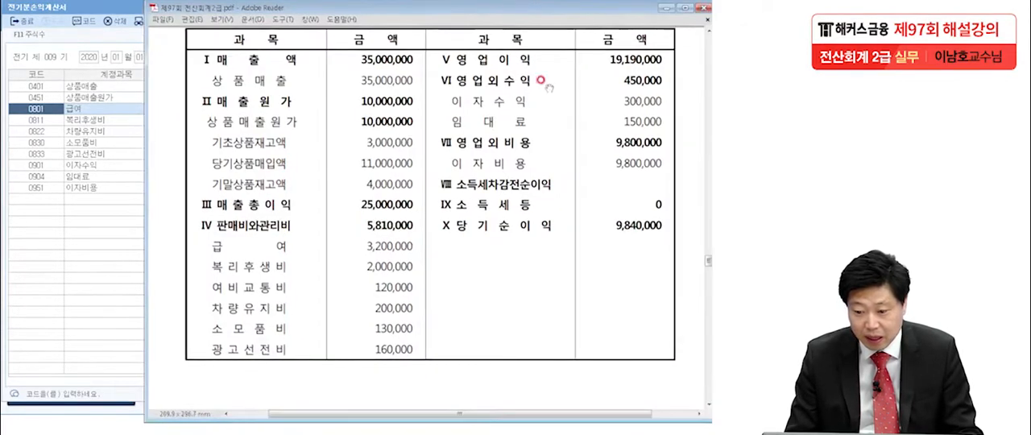
{"action": "left_click", "coordinate": [110, 261]}
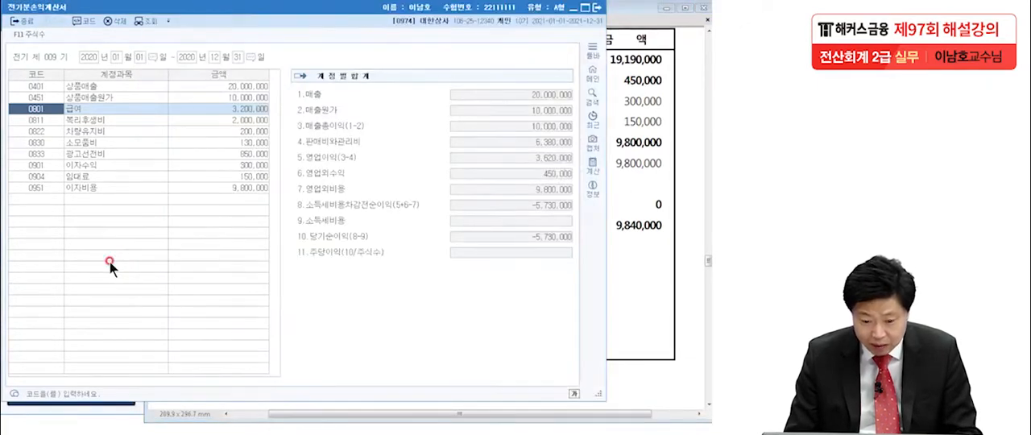
{"action": "left_click", "coordinate": [654, 175]}
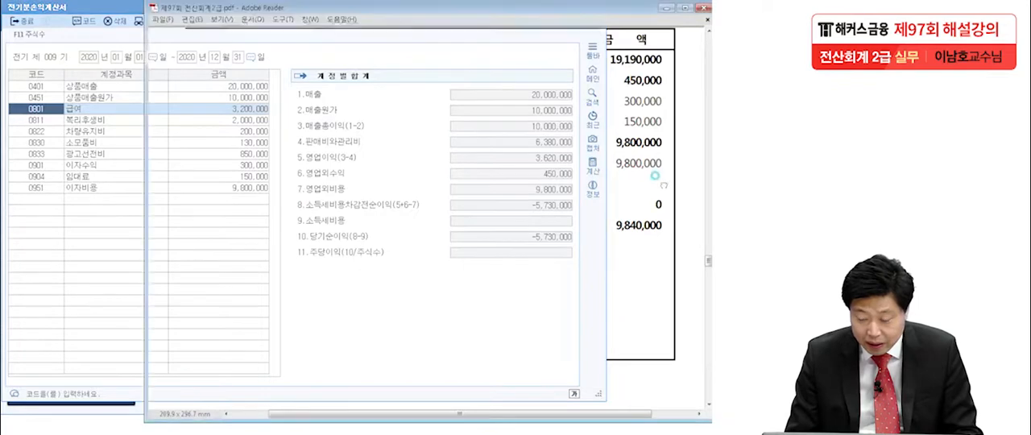
{"action": "left_click", "coordinate": [80, 231]}
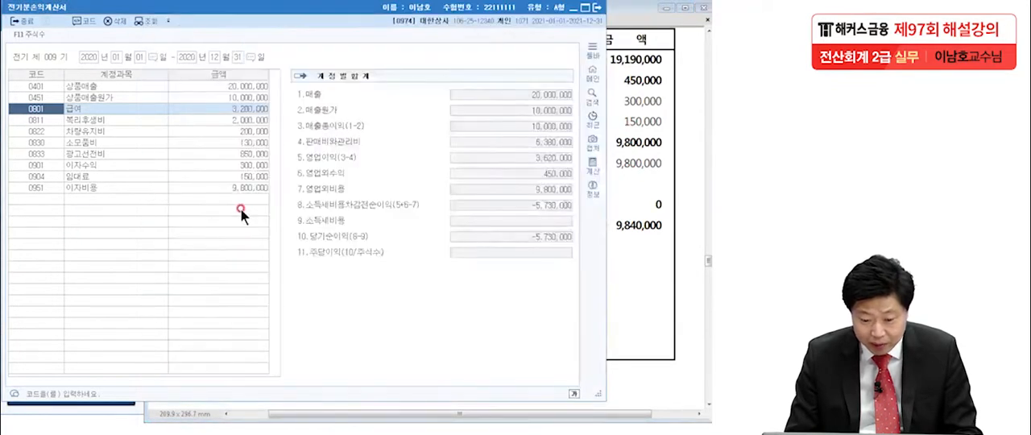
{"action": "left_click", "coordinate": [623, 237]}
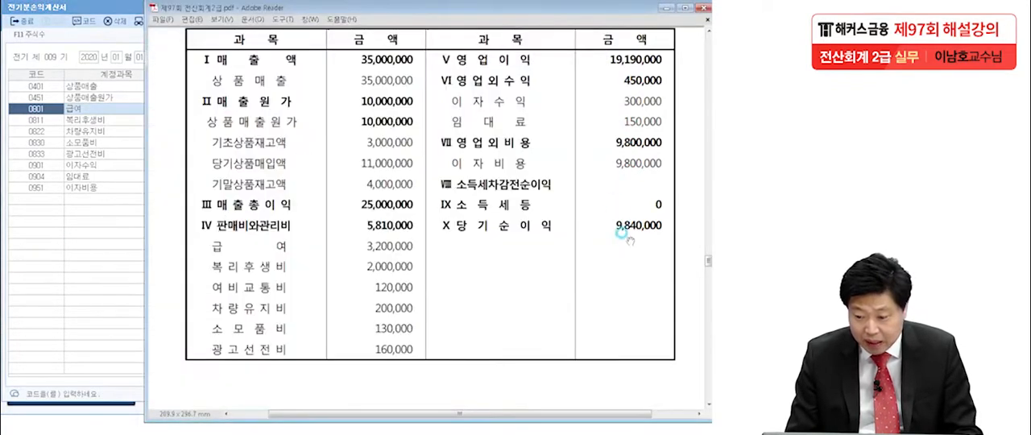
{"action": "left_click", "coordinate": [124, 287]}
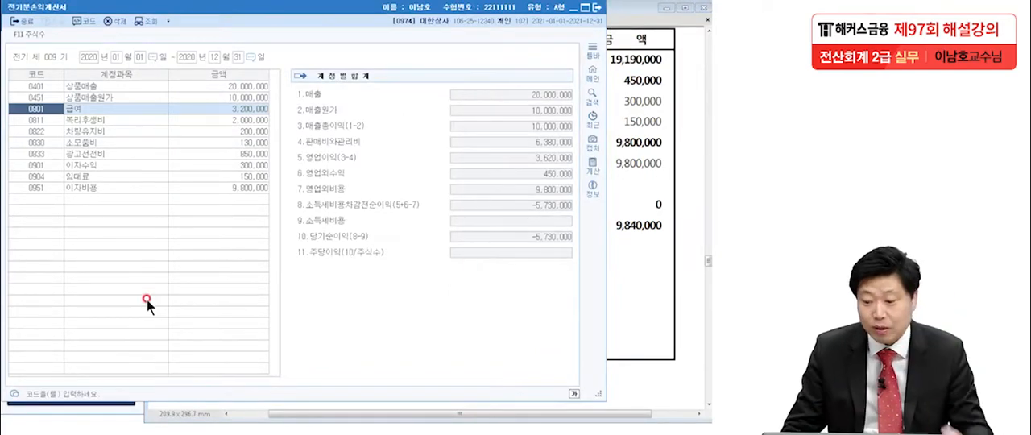
{"action": "left_click", "coordinate": [654, 224]}
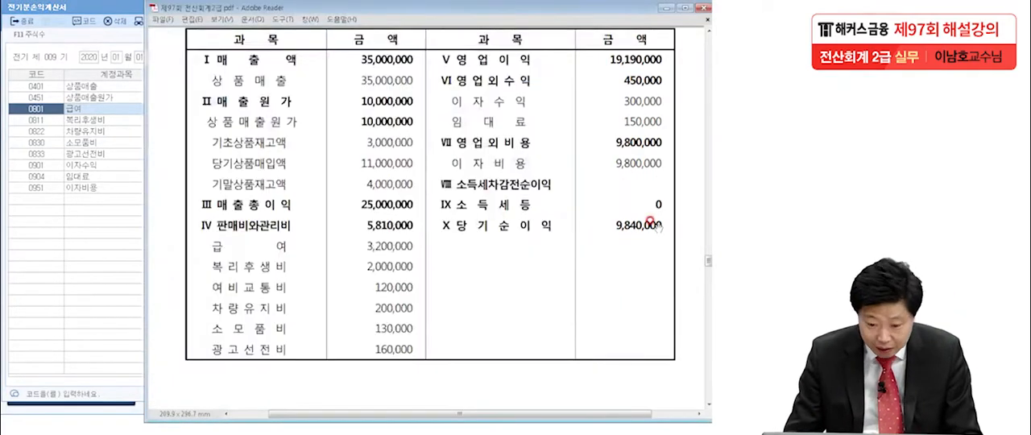
Set the 상품매출 amount in 전기분손익계산서 to 35,000,000.
{"action": "left_click", "coordinate": [112, 86]}
{"action": "type", "text": "35,0"}
{"action": "type", "text": "00,00"}
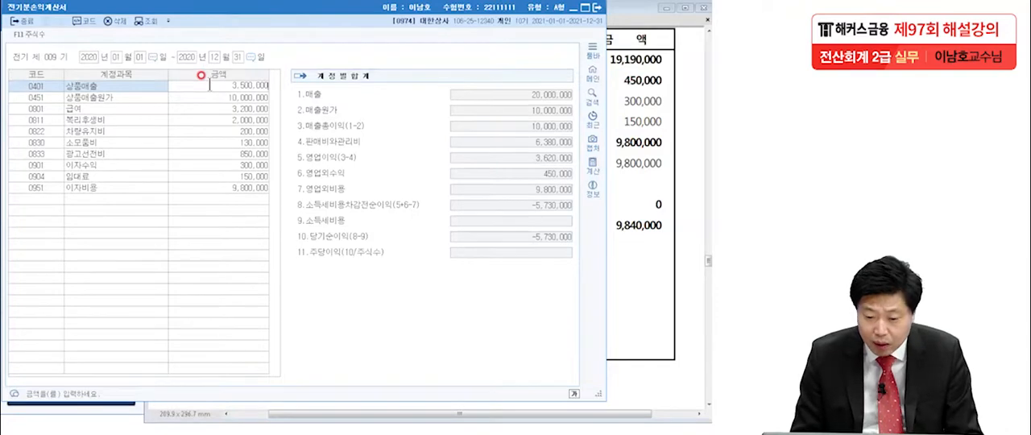
{"action": "type", "text": "0"}
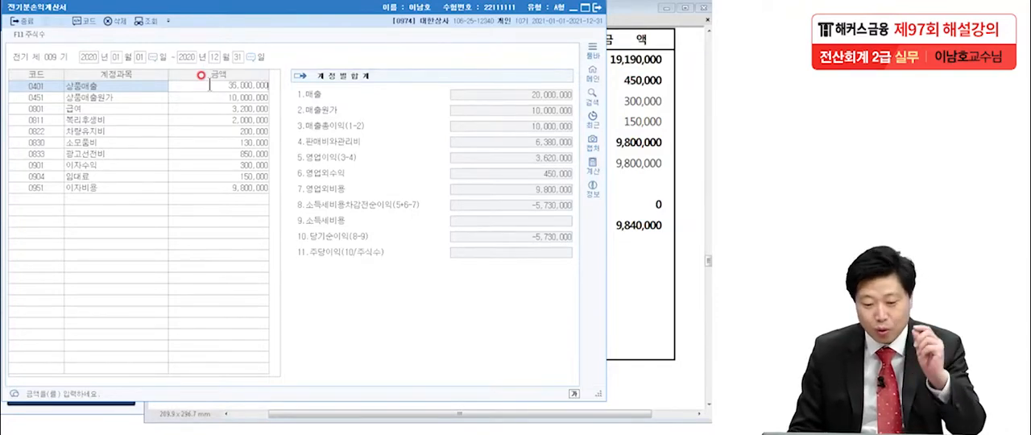
{"action": "key", "text": "Return"}
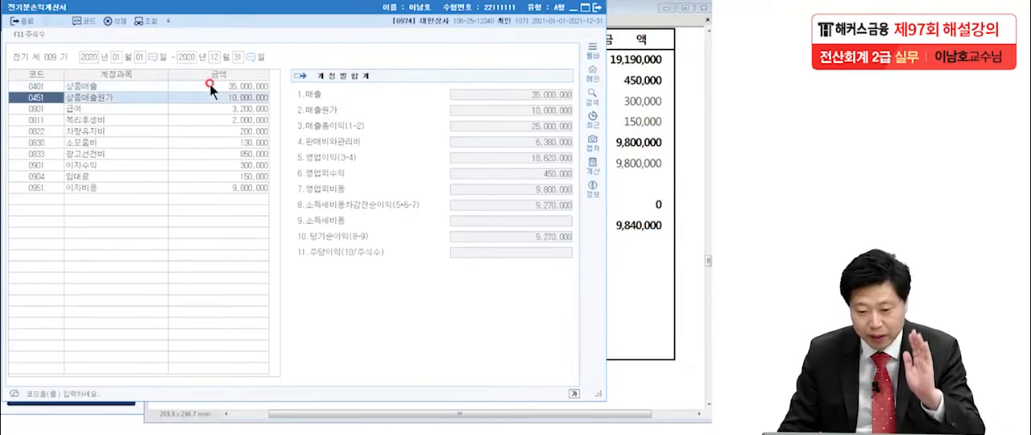
Check the exam's 광고선전비 figure and set the 광고선전비 amount in 전기분손익계산서 to 160,000.
{"action": "left_click", "coordinate": [655, 179]}
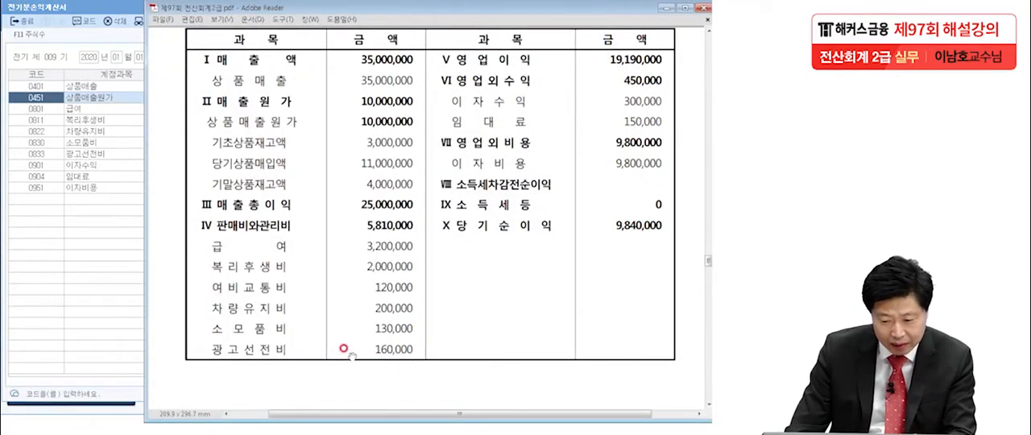
{"action": "left_click", "coordinate": [52, 261]}
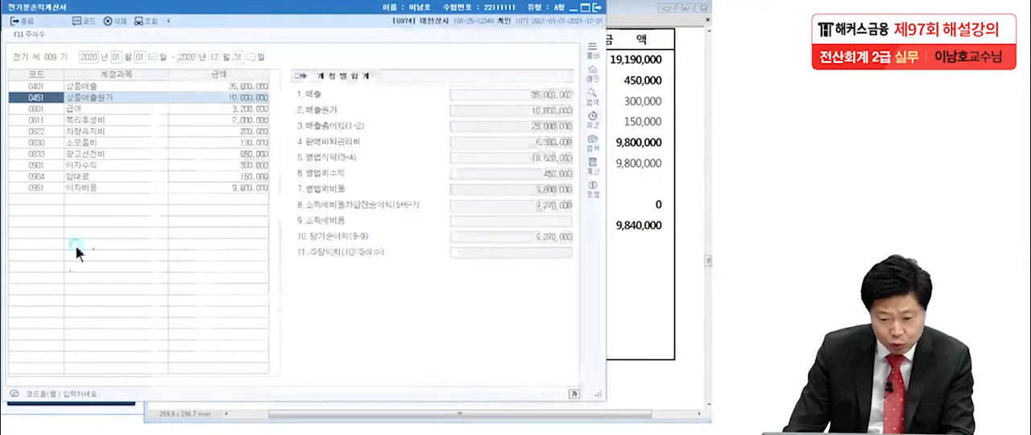
{"action": "left_click", "coordinate": [237, 153]}
{"action": "type", "text": "1"}
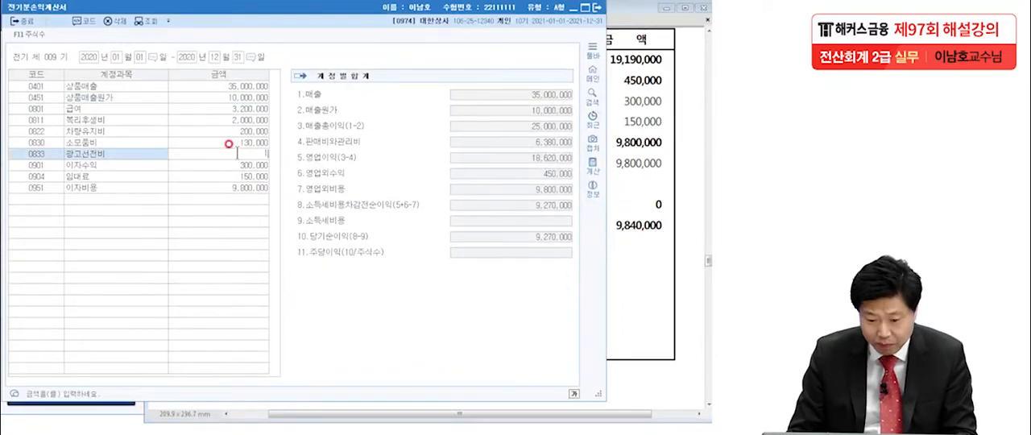
{"action": "type", "text": "6,000"}
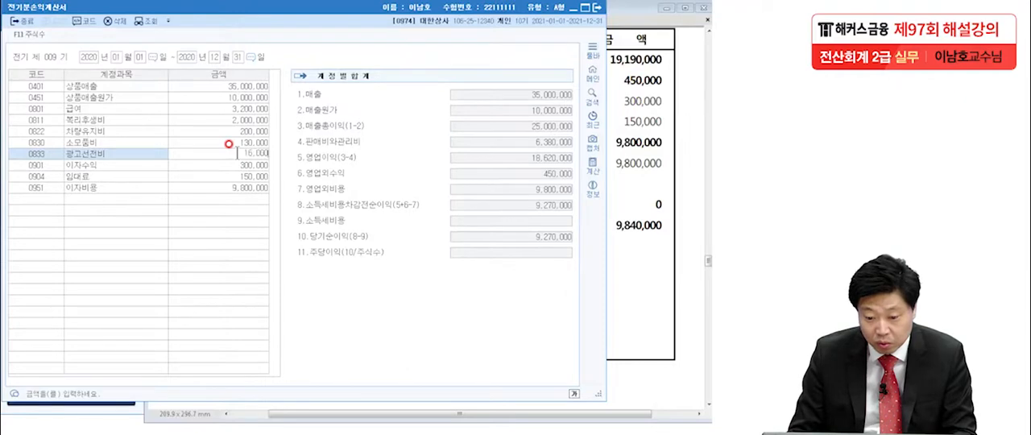
{"action": "key", "text": "Return"}
Check the exam's 여비교통비 figure and add account 0812 여비교통비 to 전기분손익계산서 with an amount of 120,000.
{"action": "left_click", "coordinate": [629, 207]}
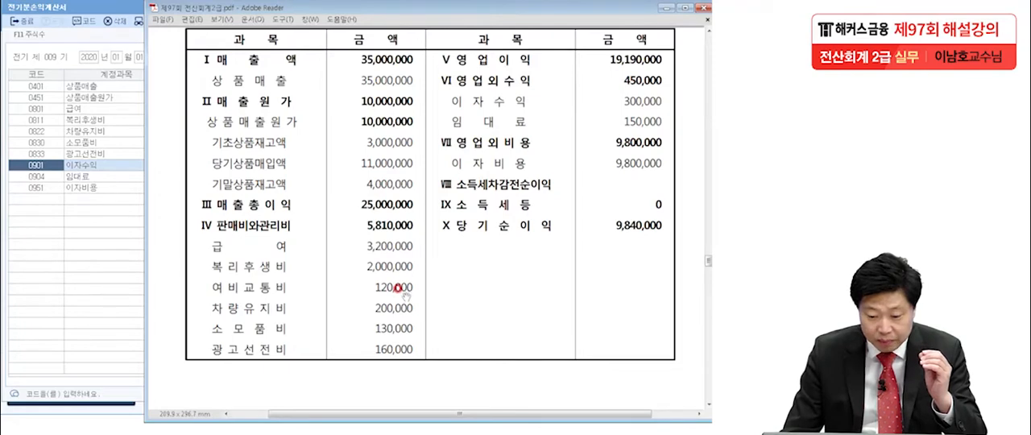
{"action": "left_click", "coordinate": [54, 248]}
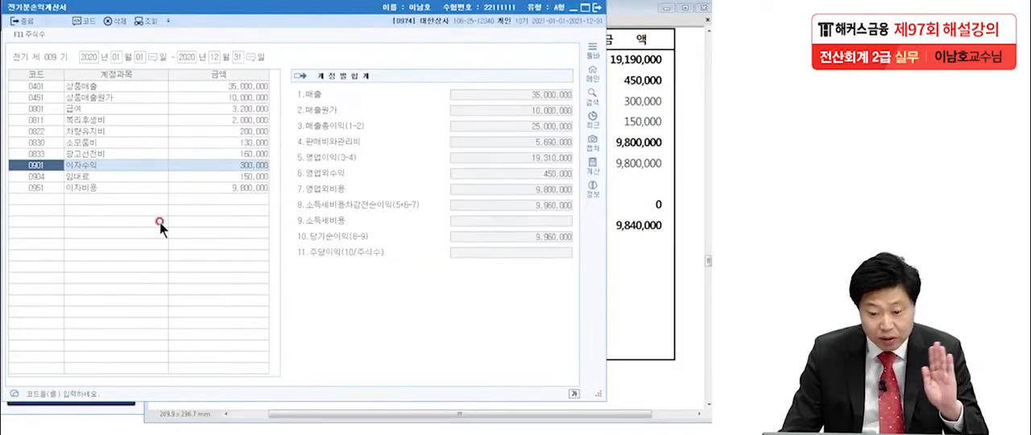
{"action": "left_click", "coordinate": [50, 198]}
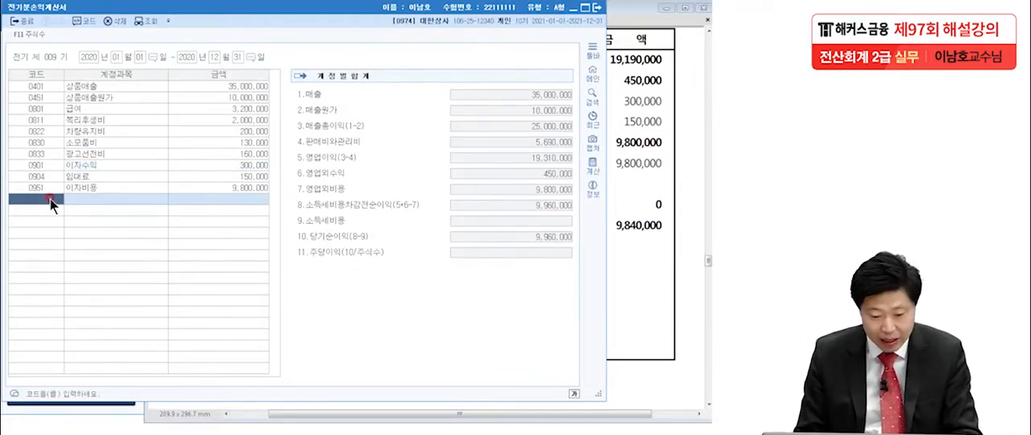
{"action": "key", "text": "F2"}
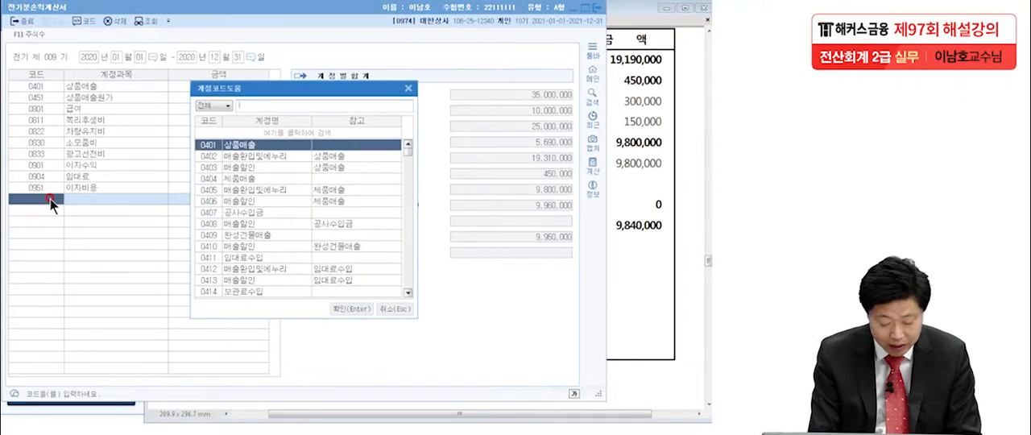
{"action": "type", "text": "여비"}
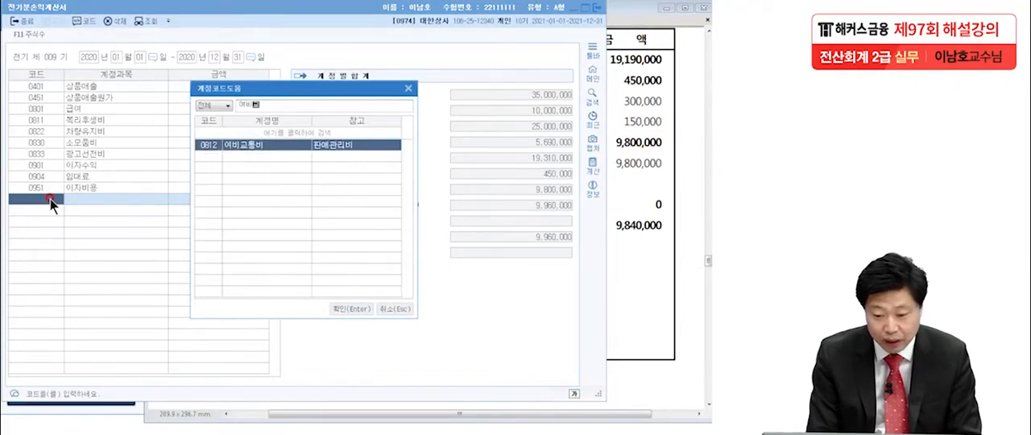
{"action": "key", "text": "Return"}
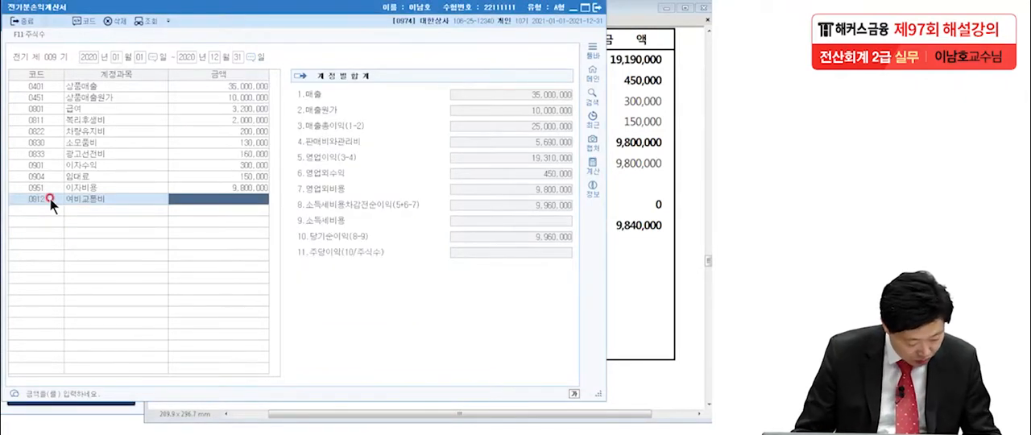
{"action": "type", "text": "1200000"}
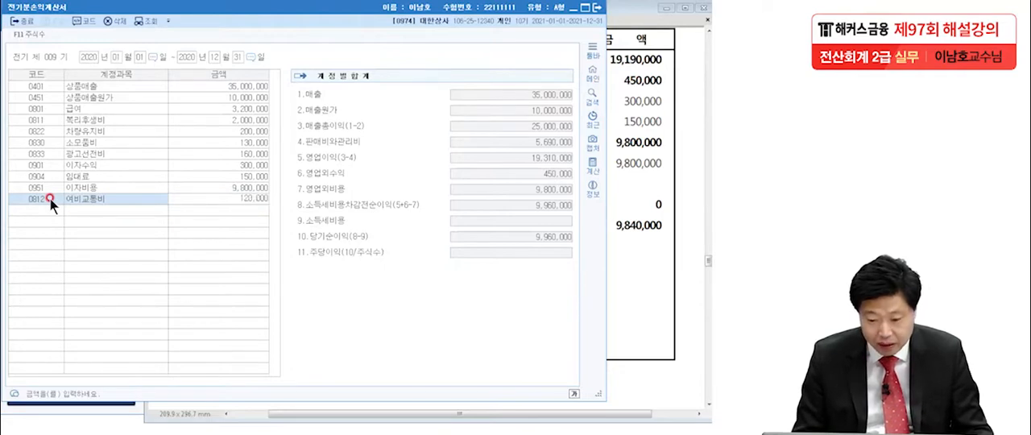
{"action": "key", "text": "Return"}
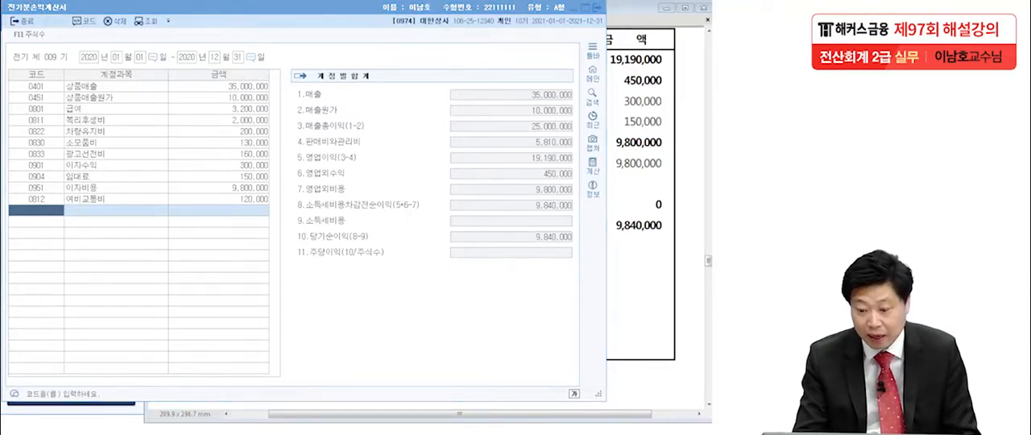
Circle 당기순이익 in 전기분손익계산서 and in the exam to compare them, clear the markings, and close 전기분손익계산서.
{"action": "mouse_move", "coordinate": [576, 240]}
{"action": "left_mouse_down"}
{"action": "mouse_move", "coordinate": [515, 248]}
{"action": "mouse_move", "coordinate": [573, 232]}
{"action": "left_mouse_up"}
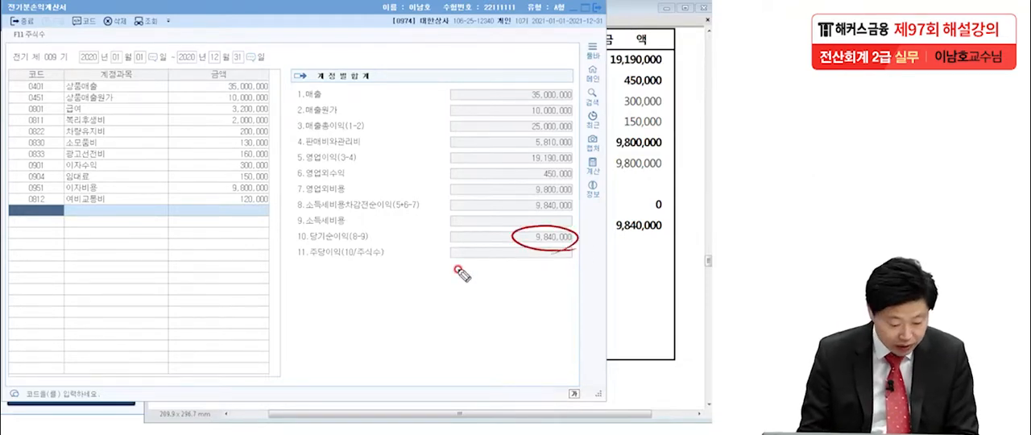
{"action": "mouse_move", "coordinate": [668, 232]}
{"action": "left_mouse_down"}
{"action": "mouse_move", "coordinate": [612, 223]}
{"action": "mouse_move", "coordinate": [677, 233]}
{"action": "mouse_move", "coordinate": [667, 244]}
{"action": "left_mouse_up"}
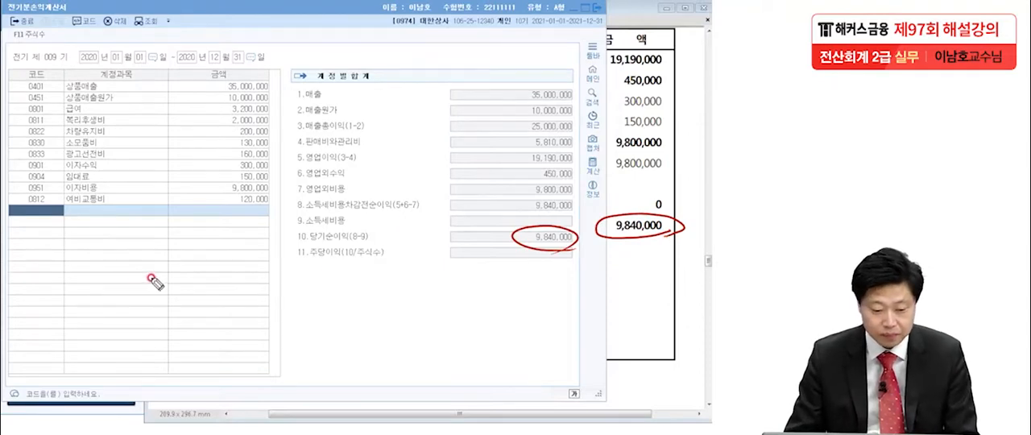
{"action": "key", "text": "Escape"}
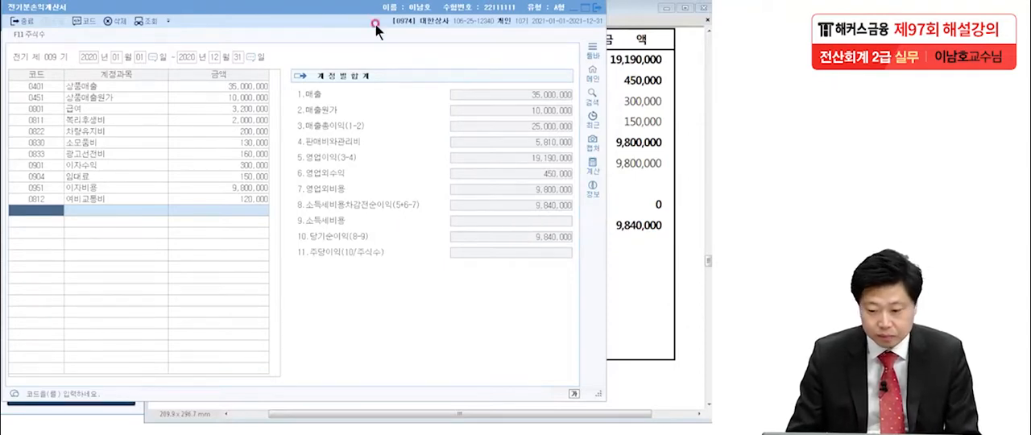
{"action": "left_click", "coordinate": [598, 9]}
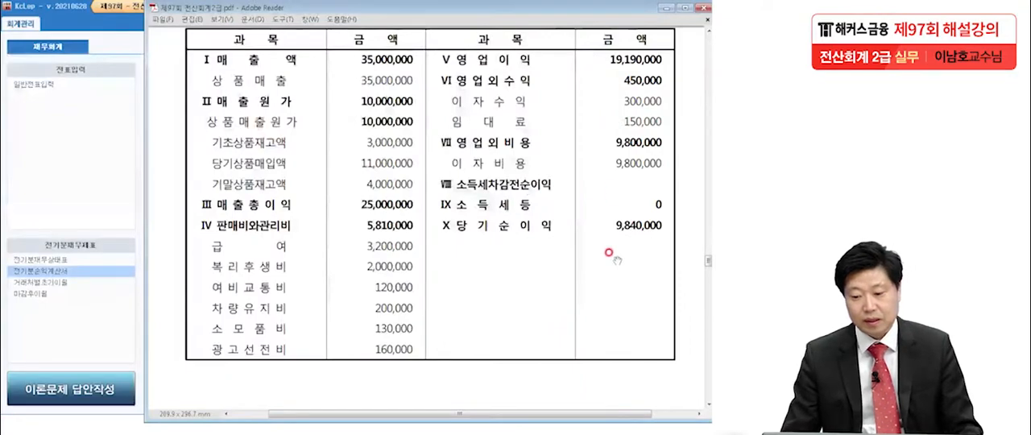
Bring 문제4 of the exam into view, read item 1 dated 7월 1일, and underline 계약금 1,500,000원.
{"action": "scroll", "coordinate": [553, 283], "scroll_direction": "down", "scroll_amount": 6}
{"action": "scroll", "coordinate": [559, 306], "scroll_direction": "down", "scroll_amount": 5}
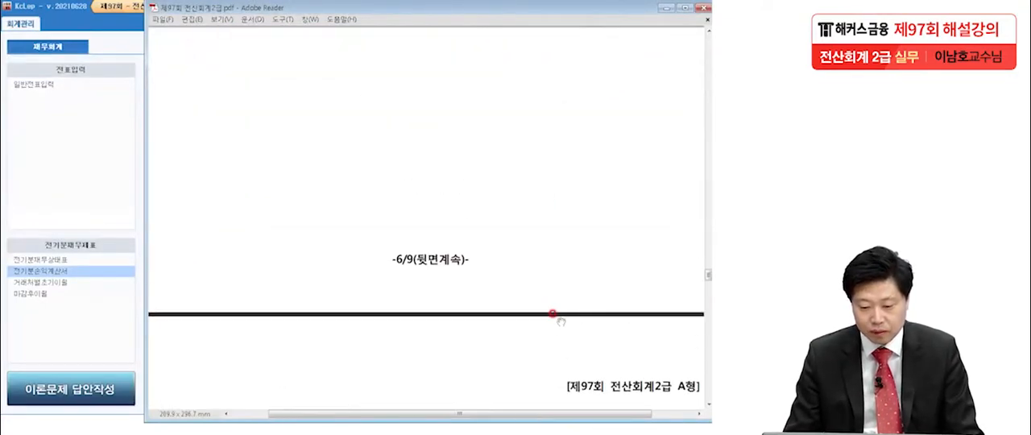
{"action": "left_click_drag", "start_coordinate": [543, 307], "coordinate": [535, 208]}
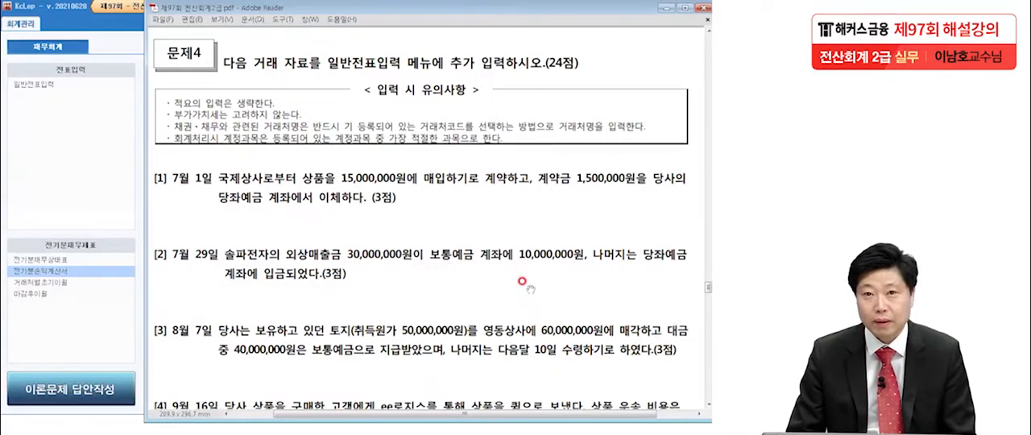
{"action": "scroll", "coordinate": [522, 274], "scroll_direction": "down", "scroll_amount": 4}
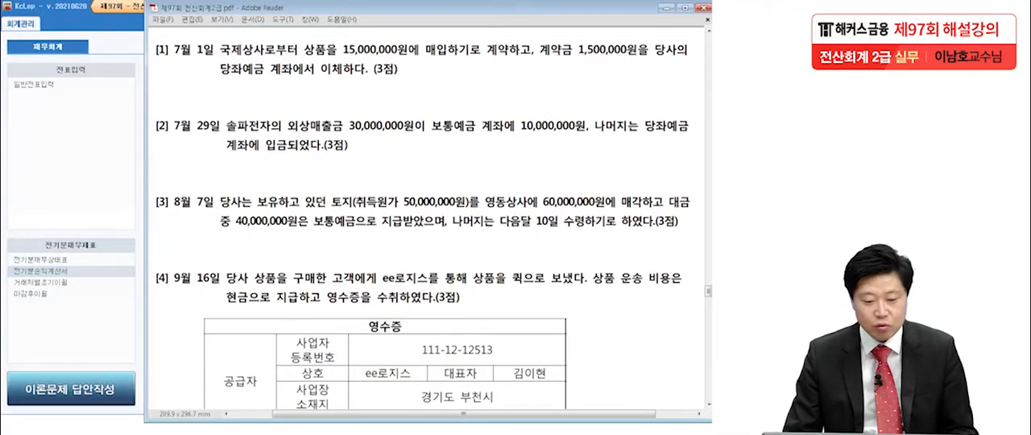
{"action": "key", "text": "ctrl+2"}
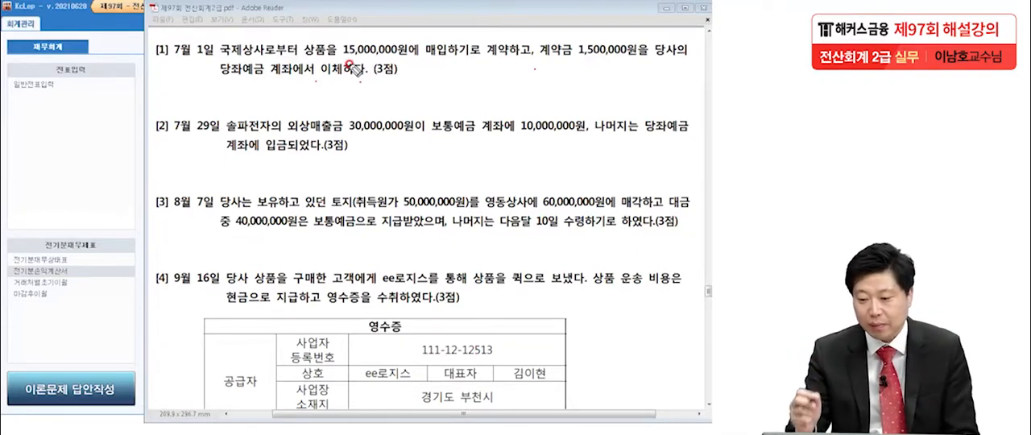
{"action": "left_click_drag", "start_coordinate": [533, 61], "coordinate": [635, 60]}
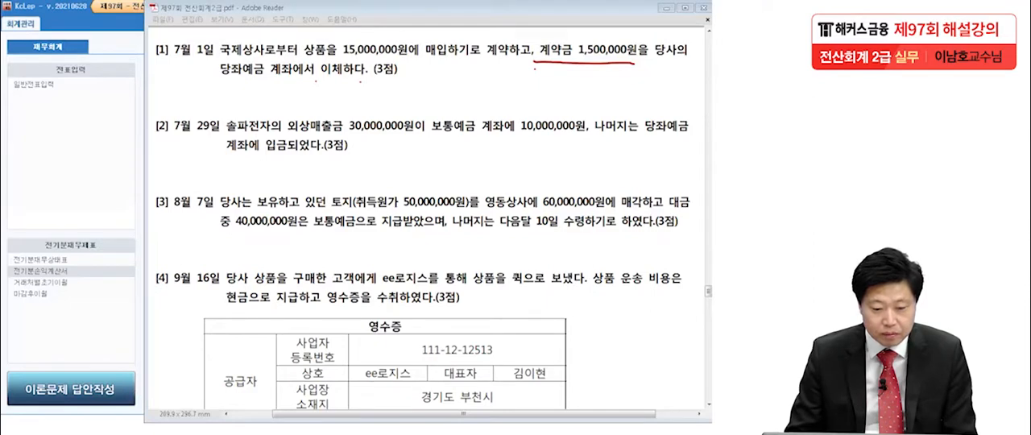
Open 일반전표입력 for July 1, 2021 and start a debit (차변) line with account 0131 선급금.
{"action": "left_click", "coordinate": [35, 88]}
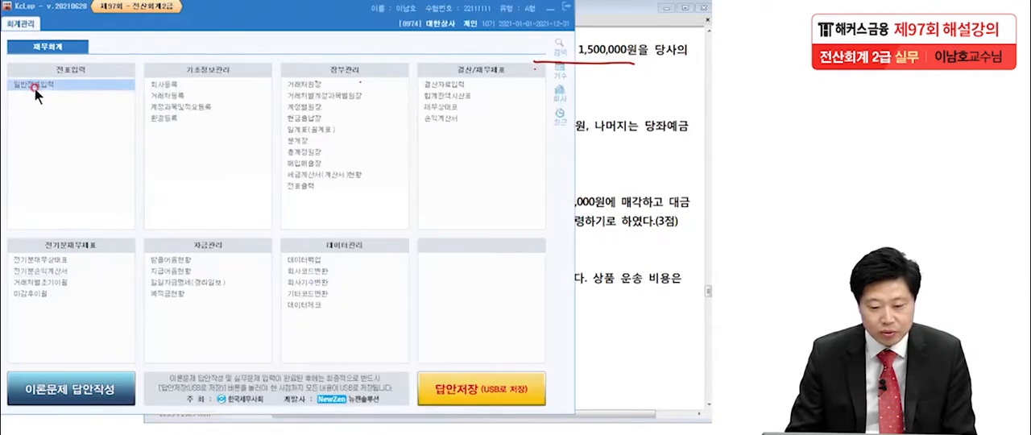
{"action": "key", "text": "Return"}
{"action": "type", "text": "1"}
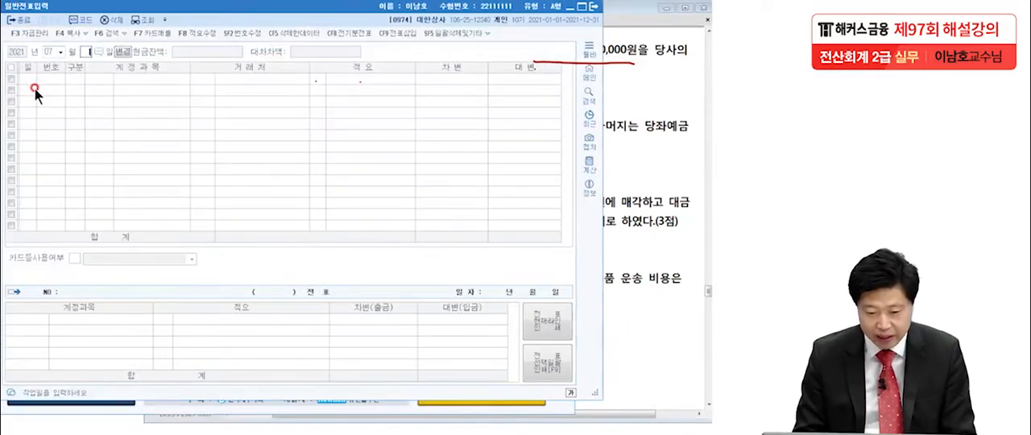
{"action": "key", "text": "Return"}
{"action": "type", "text": "3선급"}
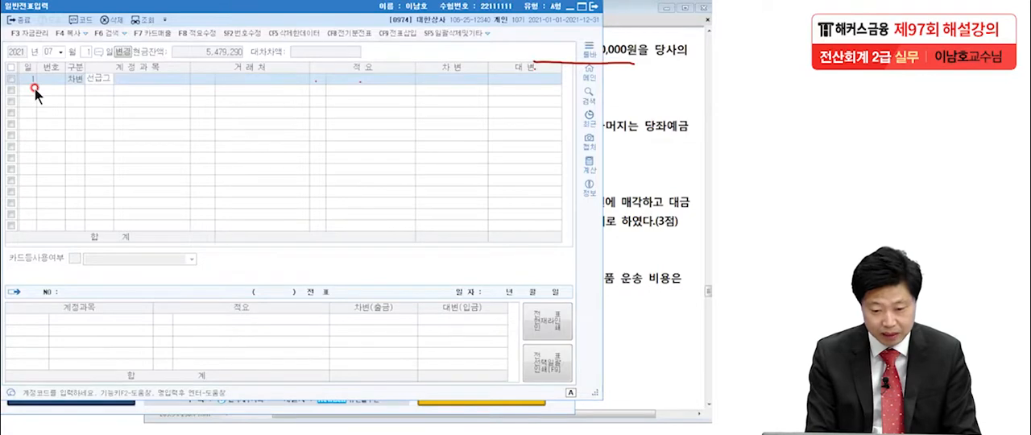
{"action": "key", "text": "Return"}
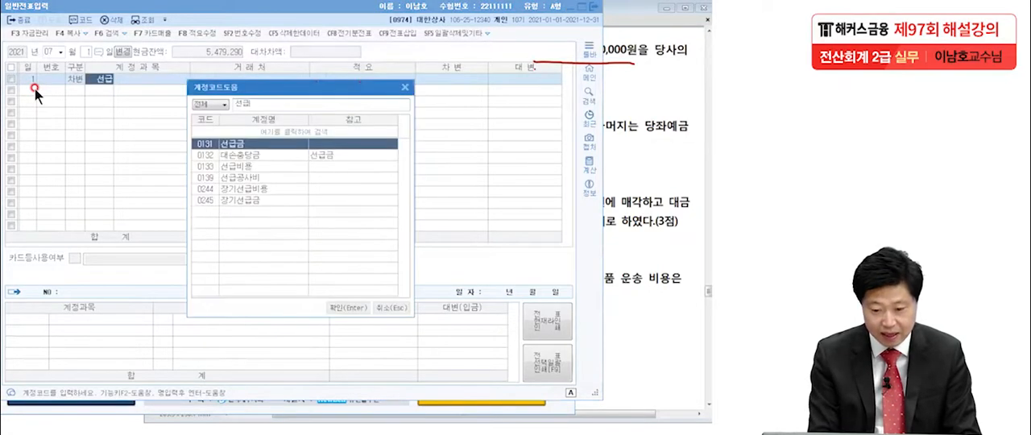
{"action": "key", "text": "Return"}
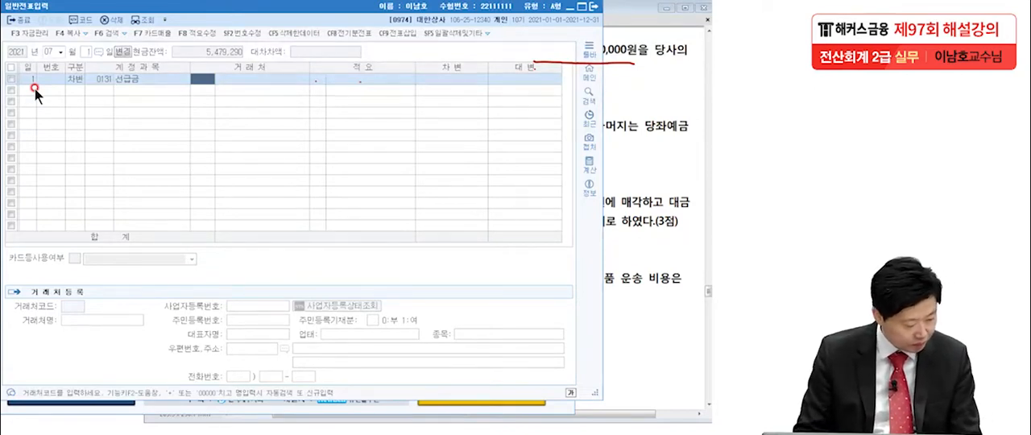
Assign 국제상사 as the 거래처 of the 선급금 line and enter a debit amount of 1,500,000.
{"action": "type", "text": "국세청"}
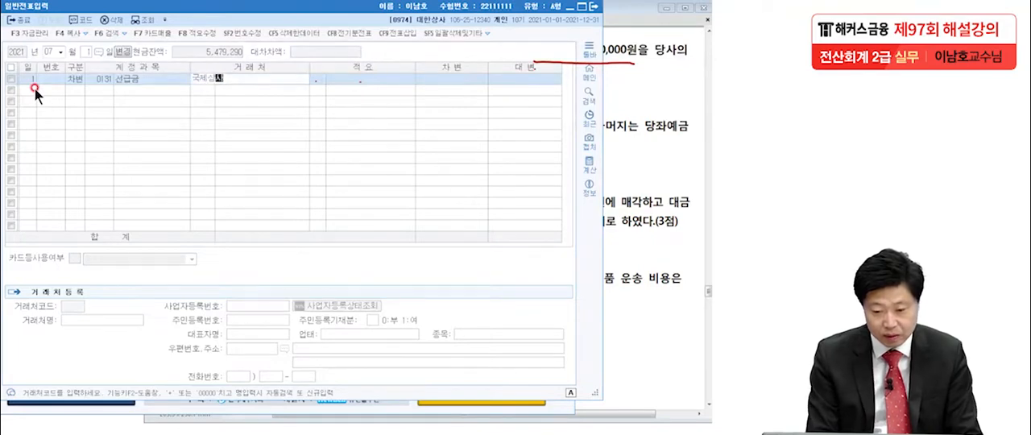
{"action": "key", "text": "Return"}
{"action": "key", "text": "Return"}
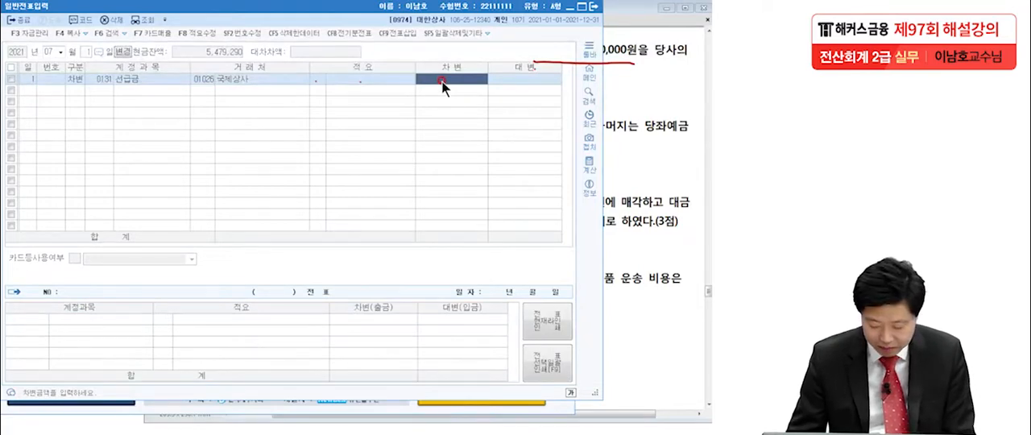
{"action": "type", "text": "1500000"}
{"action": "key", "text": "Return"}
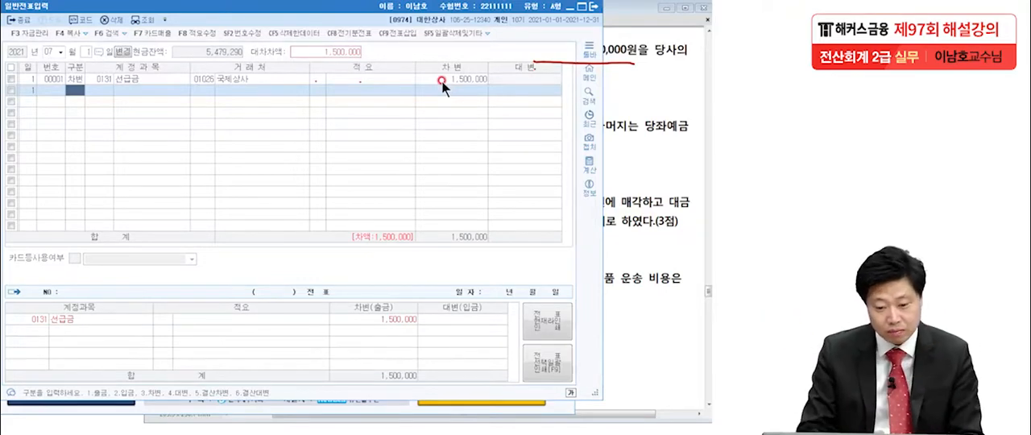
Add a credit (대변) line for 0102 당좌예금 with 1,500,000 to the July 1 voucher, and clear the markings.
{"action": "type", "text": "4당좌예"}
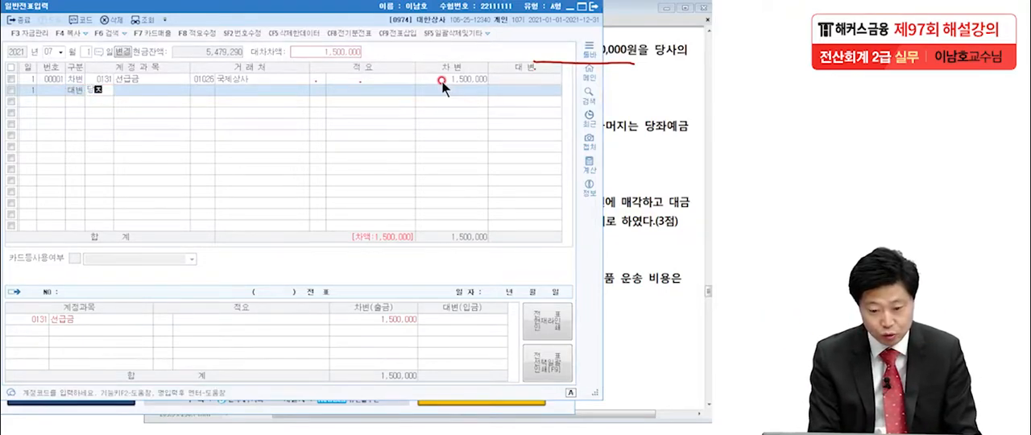
{"action": "key", "text": "Return"}
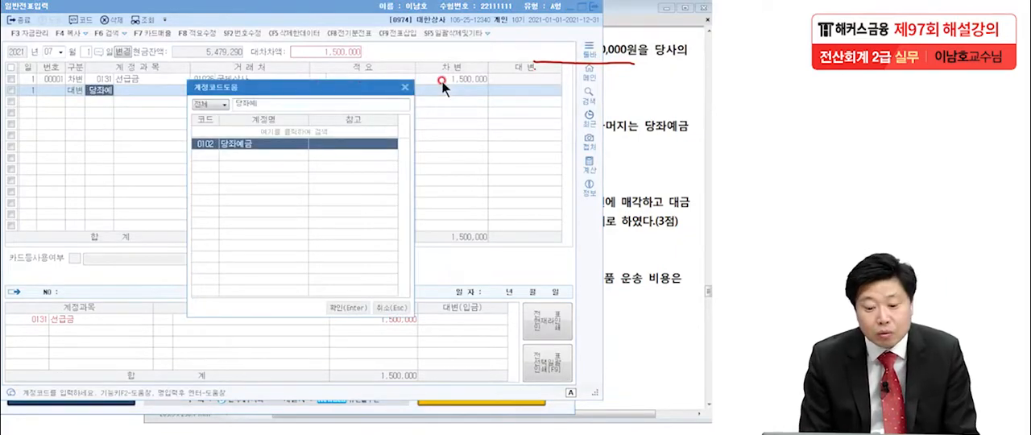
{"action": "key", "text": "Return"}
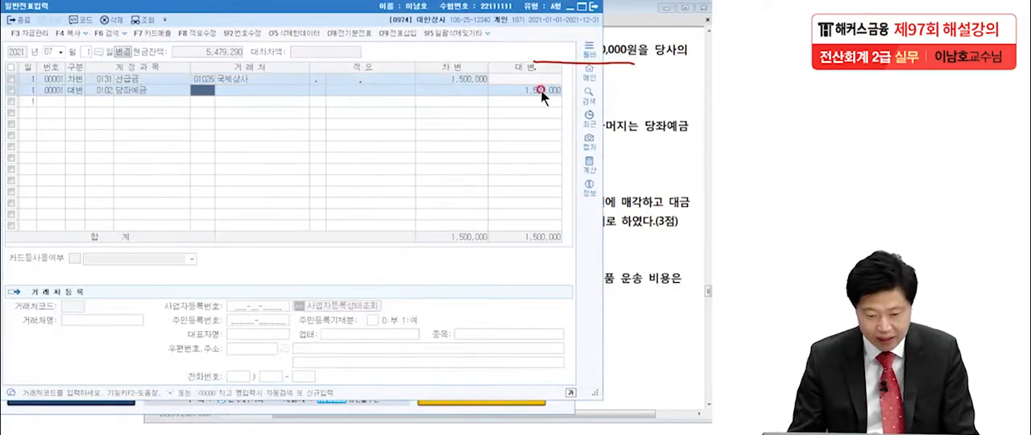
{"action": "key", "text": "Escape"}
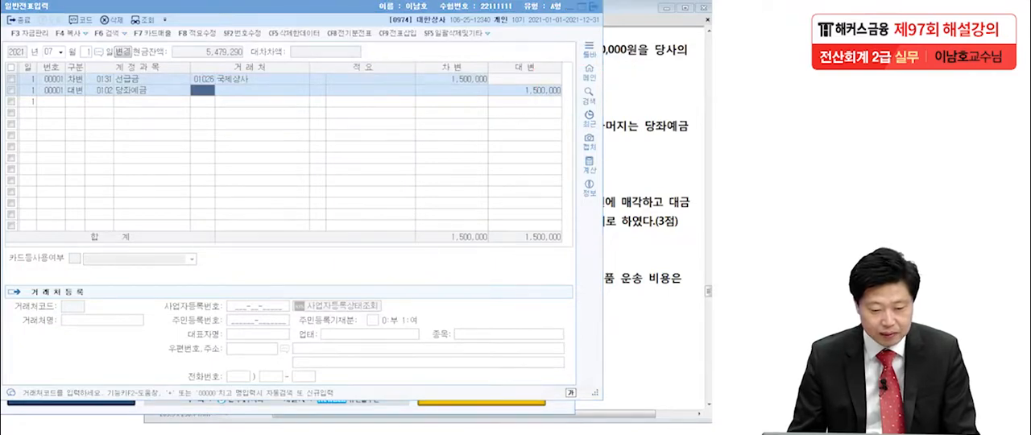
Bring 문제4 item 2 of the exam into view and examine the 7월 29일 솔파전자 외상매출금 transaction.
{"action": "left_click", "coordinate": [628, 158]}
{"action": "scroll", "coordinate": [622, 238], "scroll_direction": "down", "scroll_amount": 3}
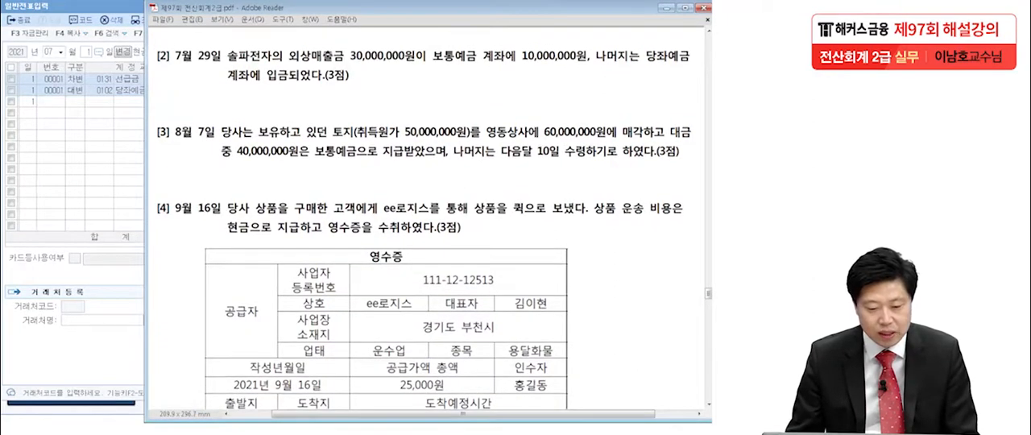
{"action": "left_click", "coordinate": [29, 199]}
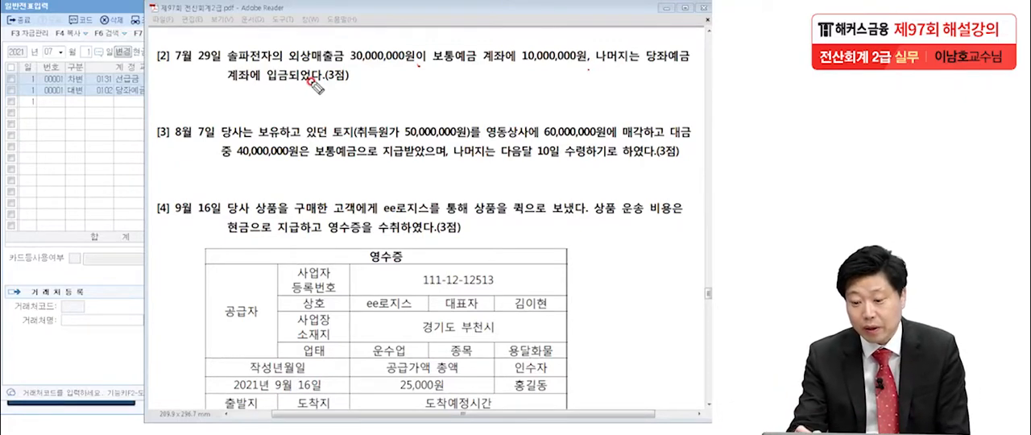
Underline the 보통예금 10,000,000원 and 당좌예금 parts of 문제4 item 2, and clear the markings.
{"action": "mouse_move", "coordinate": [467, 79]}
{"action": "left_mouse_down"}
{"action": "mouse_move", "coordinate": [443, 66]}
{"action": "mouse_move", "coordinate": [575, 61]}
{"action": "left_mouse_up"}
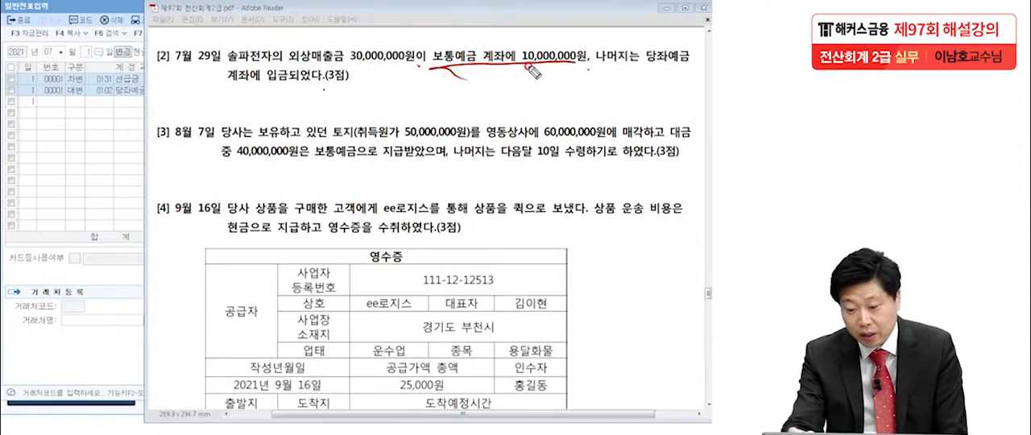
{"action": "left_click_drag", "start_coordinate": [640, 72], "coordinate": [693, 69]}
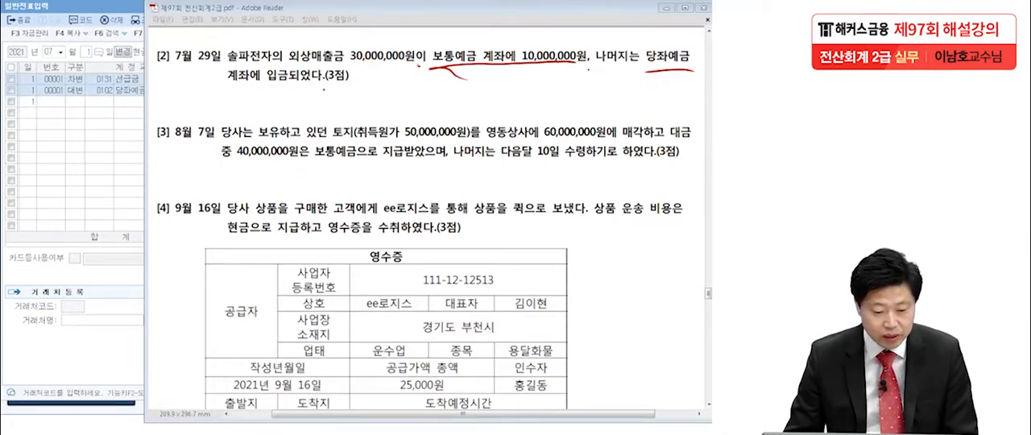
{"action": "key", "text": "Escape"}
Switch to 일반전표입력 in KcLep, open July 29, 2021 and start a credit (대변) line with account 0108 외상매출금.
{"action": "left_click", "coordinate": [75, 129]}
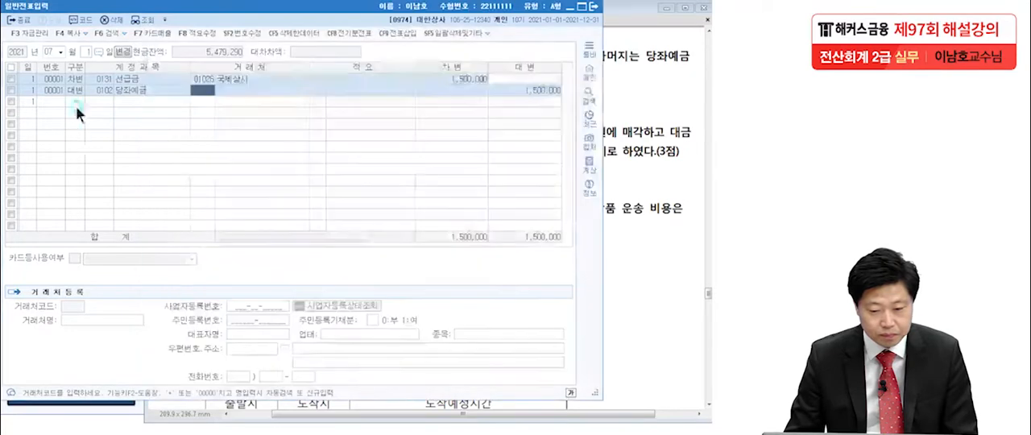
{"action": "left_click", "coordinate": [86, 52]}
{"action": "key", "text": "Return"}
{"action": "type", "text": "29"}
{"action": "key", "text": "Return"}
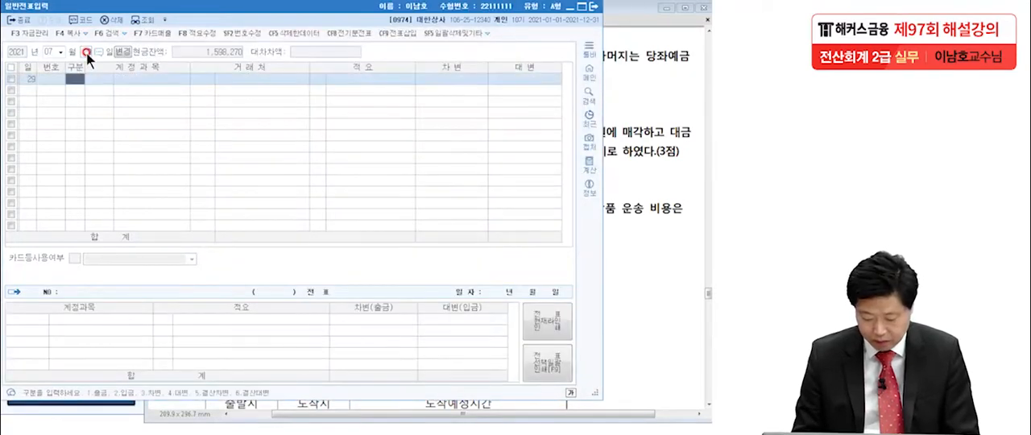
{"action": "type", "text": "4"}
{"action": "key", "text": "Return"}
{"action": "type", "text": "외상매"}
{"action": "key", "text": "Return"}
{"action": "key", "text": "Return"}
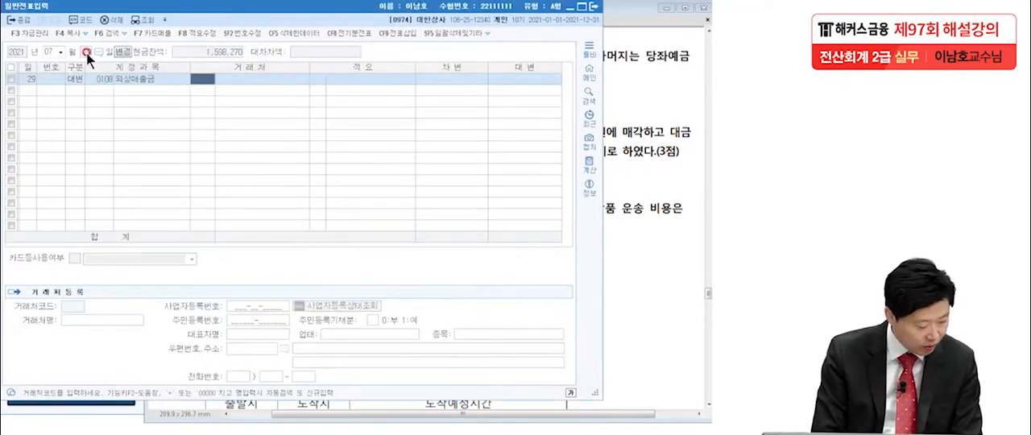
Assign 솔파전자 as the 거래처 of the 외상매출금 line and enter a credit amount of 30,000,000.
{"action": "type", "text": "송파"}
{"action": "key", "text": "Return"}
{"action": "key", "text": "Return"}
{"action": "key", "text": "Return"}
{"action": "type", "text": "30000000"}
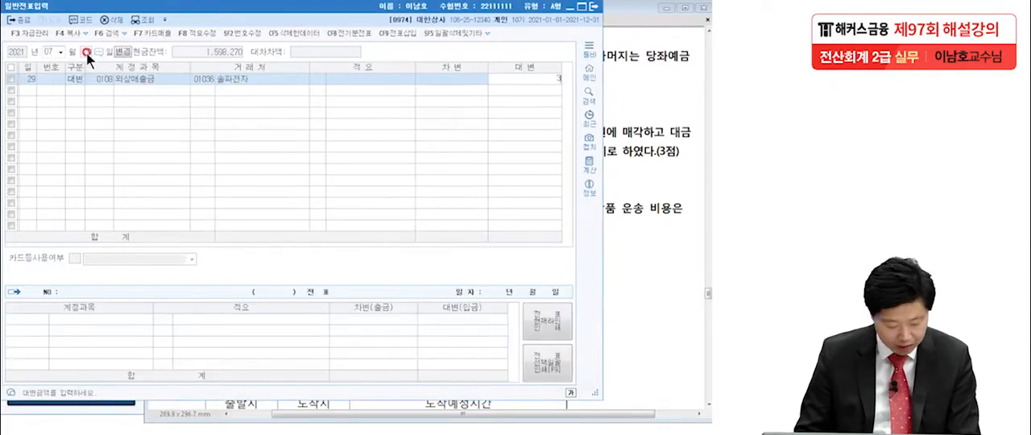
Add a debit (차변) line for 0103 보통예금 to the July 29 voucher and set its amount to 10,000,000.
{"action": "key", "text": "Return"}
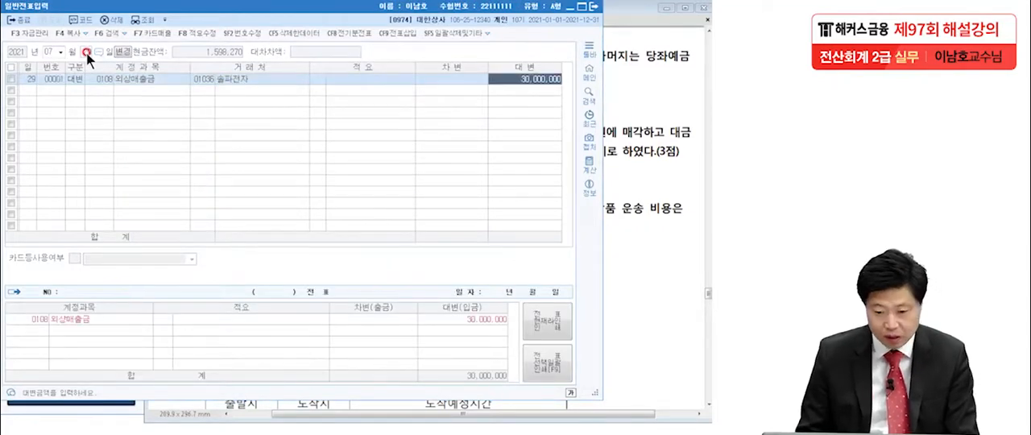
{"action": "type", "text": "3"}
{"action": "key", "text": "Return"}
{"action": "type", "text": "보통"}
{"action": "key", "text": "Return"}
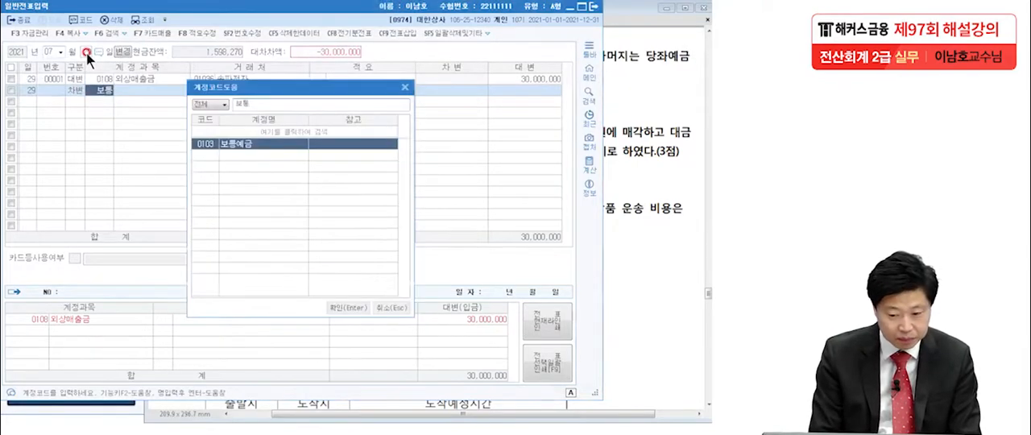
{"action": "key", "text": "Return"}
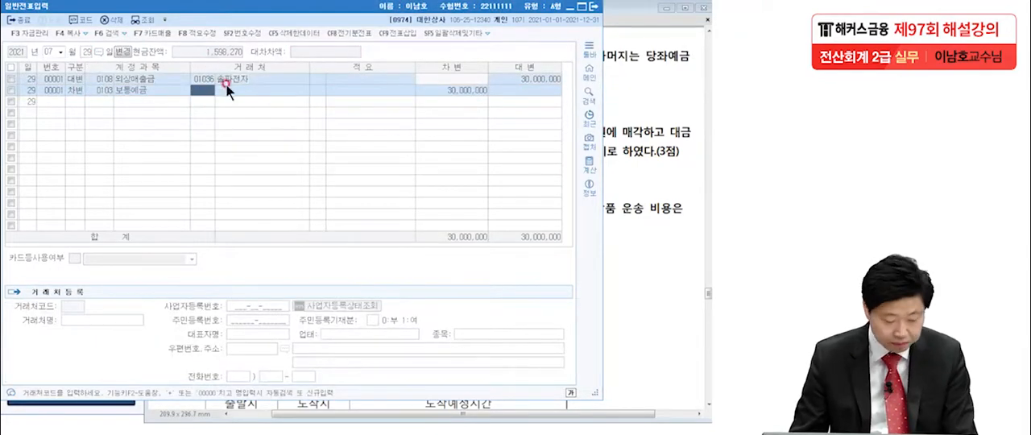
{"action": "left_click", "coordinate": [454, 93]}
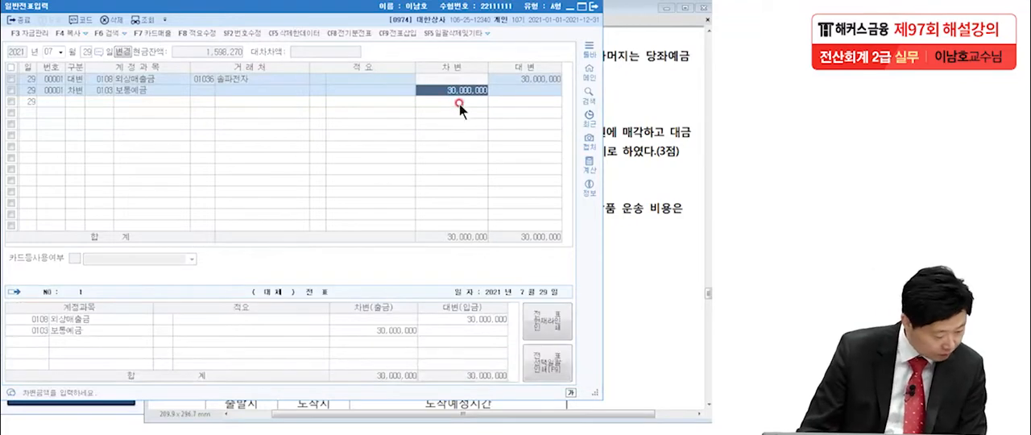
{"action": "key", "text": "Delete"}
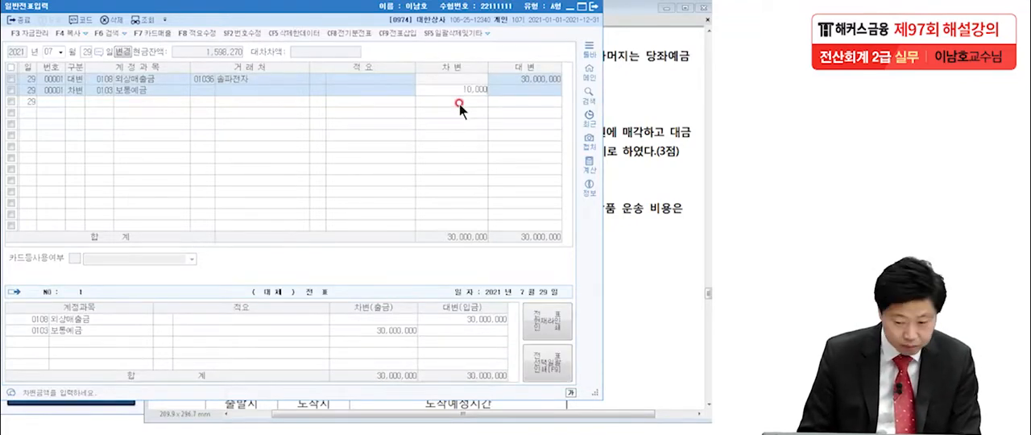
{"action": "key", "text": "Return"}
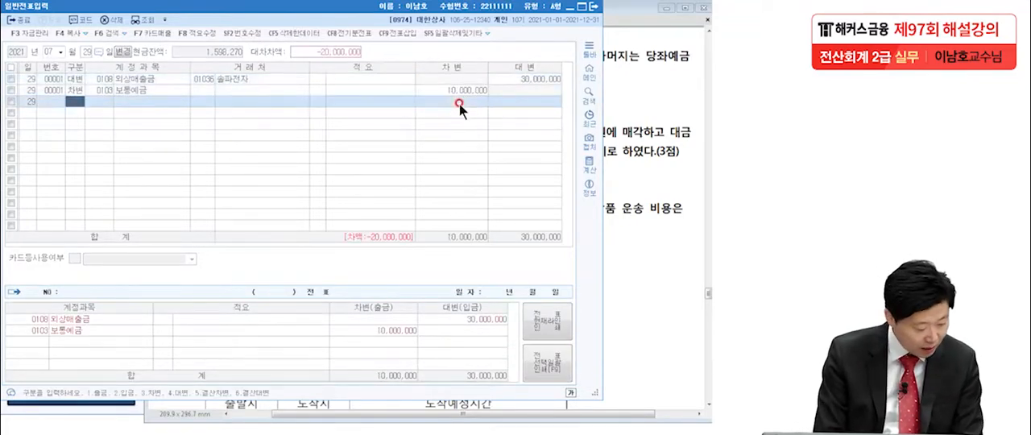
Add a debit (차변) line for 0102 당좌예금 with the remaining 20,000,000 to the July 29 voucher.
{"action": "type", "text": "3당좌예"}
{"action": "key", "text": "Return"}
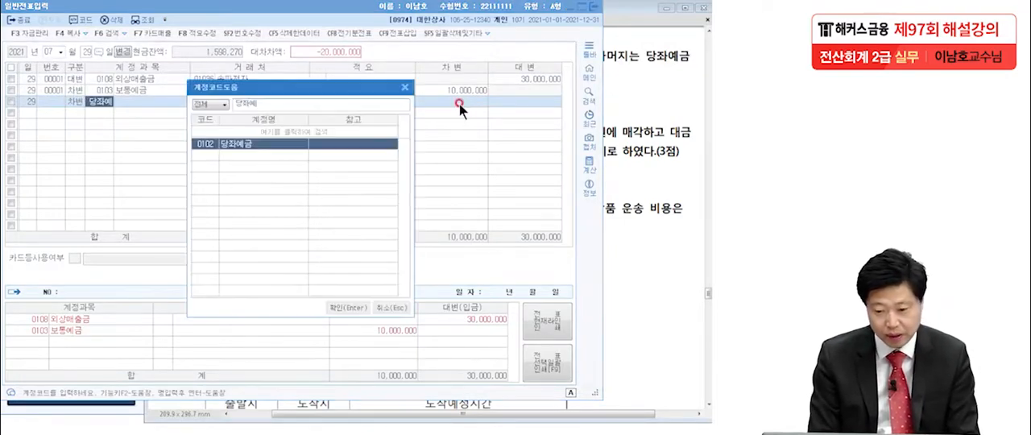
{"action": "key", "text": "Return"}
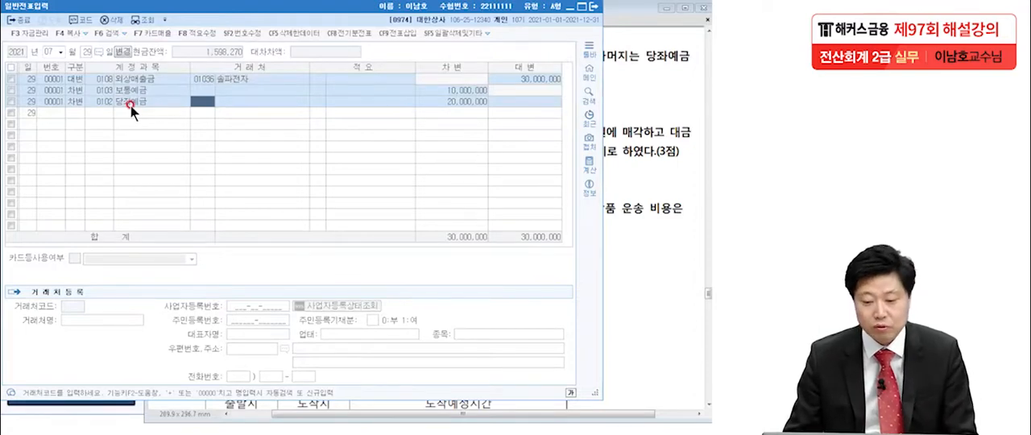
Switch to the exam PDF, underline the land sale amounts and payment terms in 문제4 item 3, and clear the markings.
{"action": "left_click", "coordinate": [648, 143]}
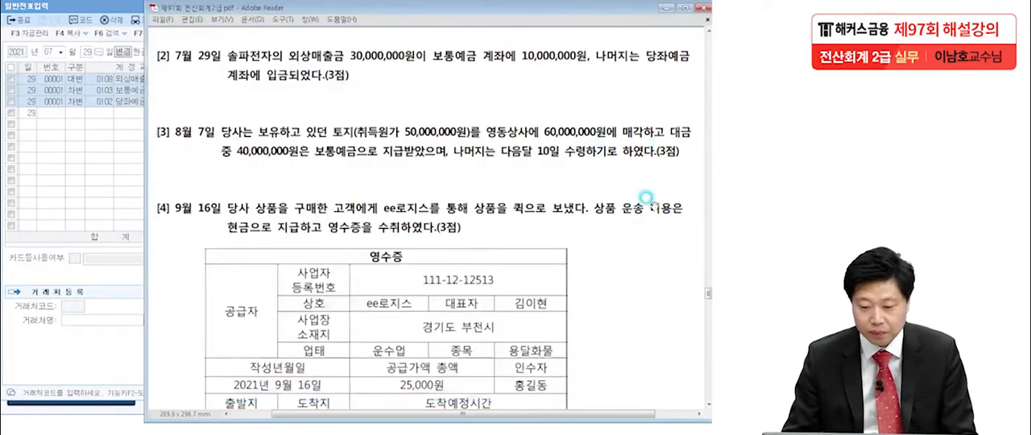
{"action": "scroll", "coordinate": [644, 165], "scroll_direction": "down", "scroll_amount": 2}
{"action": "scroll", "coordinate": [644, 165], "scroll_direction": "down", "scroll_amount": 1}
{"action": "left_click", "coordinate": [100, 167]}
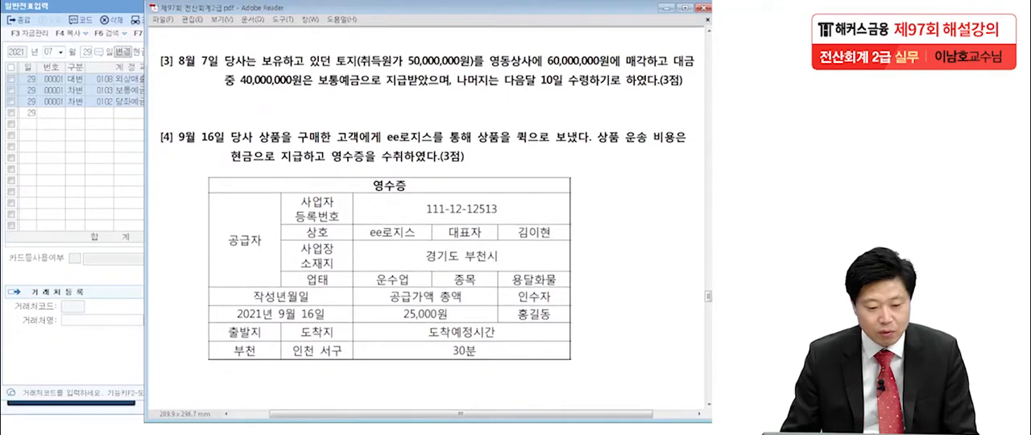
{"action": "left_click", "coordinate": [73, 226]}
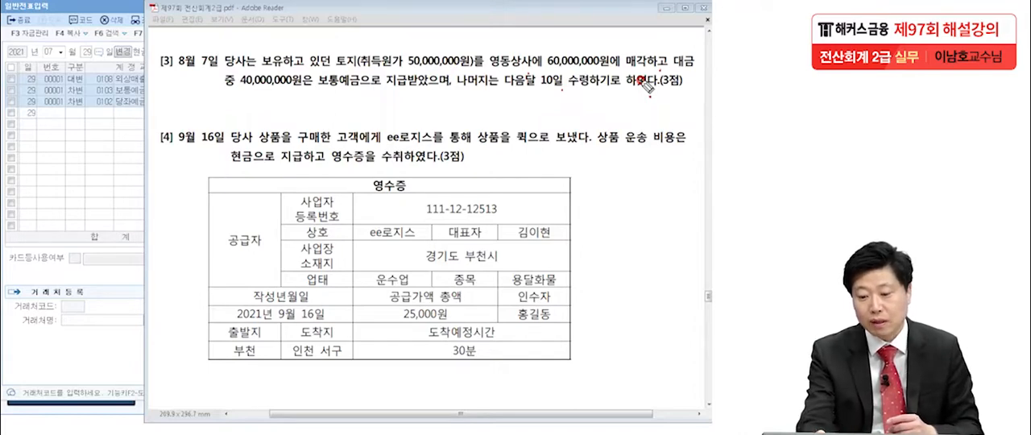
{"action": "left_click_drag", "start_coordinate": [408, 71], "coordinate": [475, 70]}
{"action": "left_click_drag", "start_coordinate": [332, 69], "coordinate": [364, 74]}
{"action": "left_click_drag", "start_coordinate": [544, 57], "coordinate": [620, 69]}
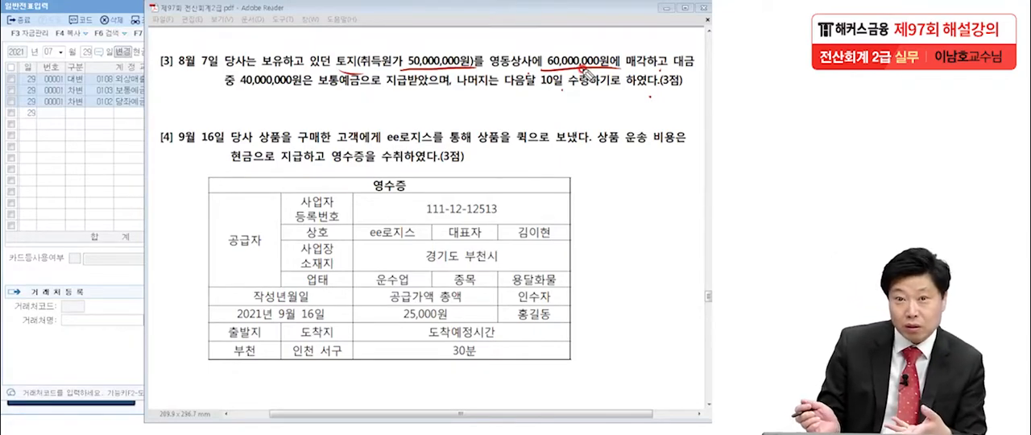
{"action": "left_click_drag", "start_coordinate": [238, 102], "coordinate": [362, 93]}
{"action": "left_click_drag", "start_coordinate": [512, 101], "coordinate": [562, 105]}
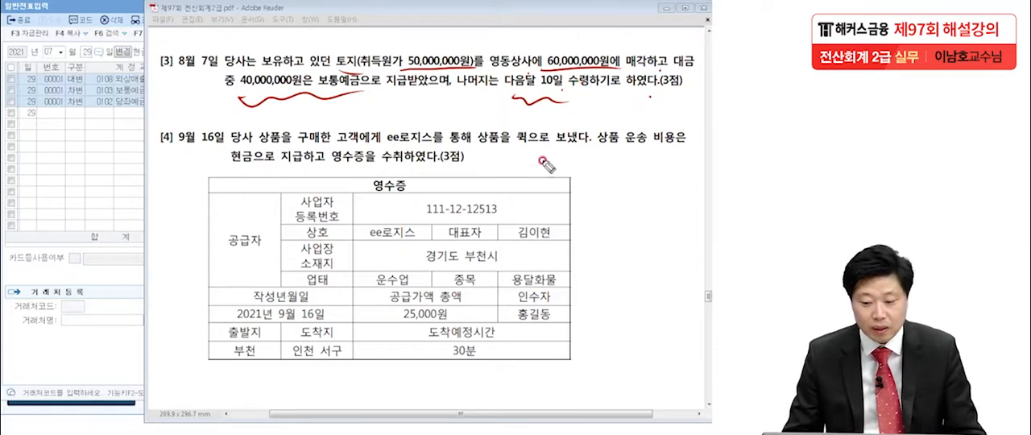
{"action": "key", "text": "Escape"}
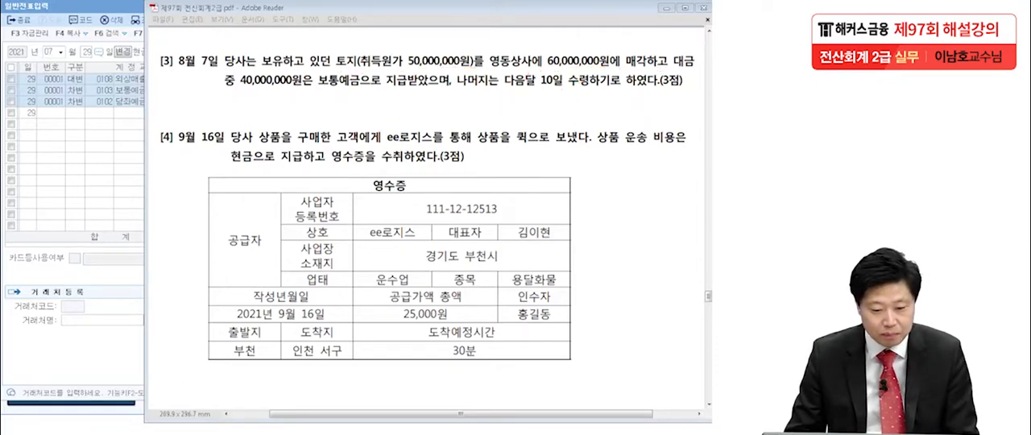
Switch to 일반전표입력 in KcLep, open August 7, 2021 and enter a credit (대변) line for 0201 토지 with 50,000,000.
{"action": "left_click", "coordinate": [71, 166]}
{"action": "left_click", "coordinate": [49, 52]}
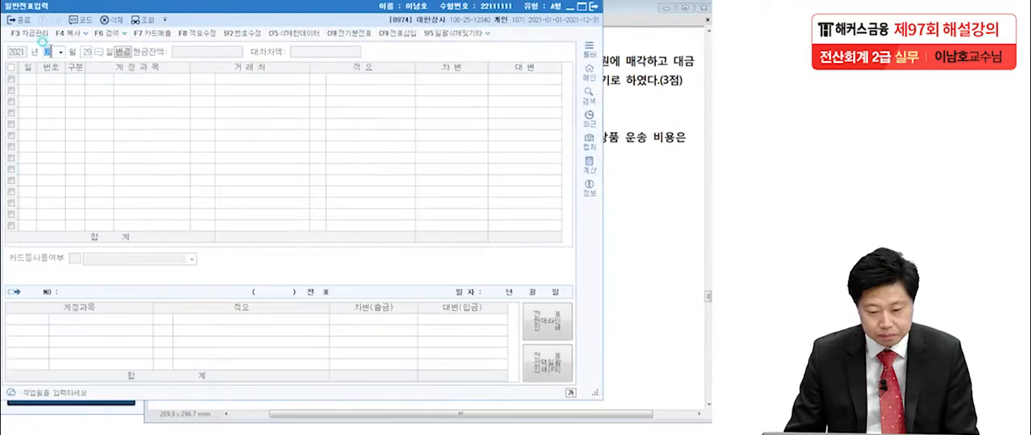
{"action": "type", "text": "087"}
{"action": "key", "text": "Return"}
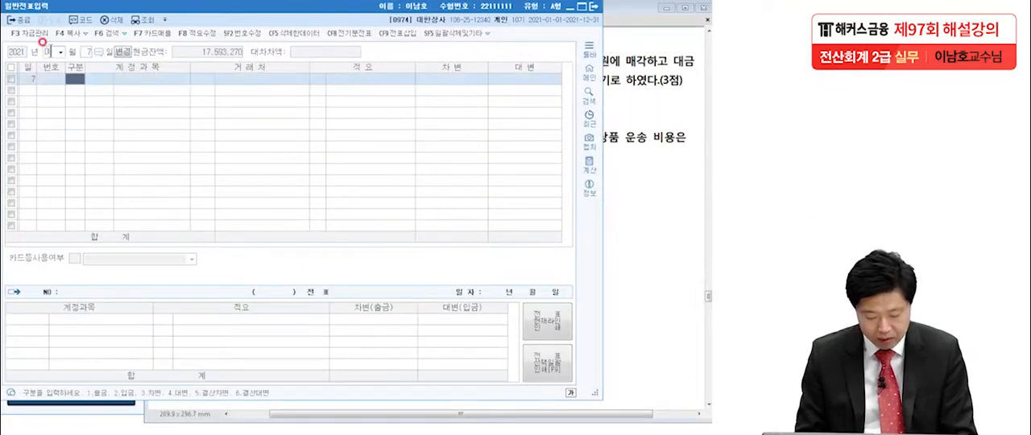
{"action": "type", "text": "4토지"}
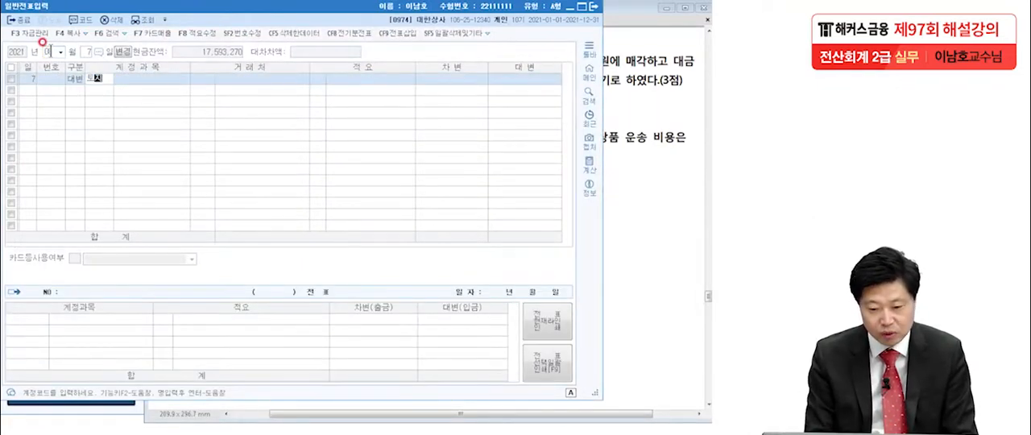
{"action": "key", "text": "Return"}
{"action": "key", "text": "Return"}
{"action": "key", "text": "Return"}
{"action": "key", "text": "Return"}
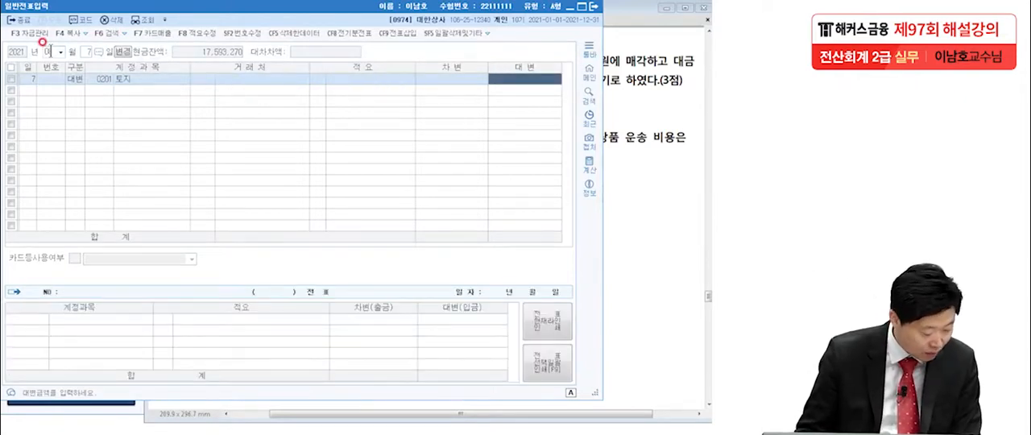
{"action": "type", "text": "50000000"}
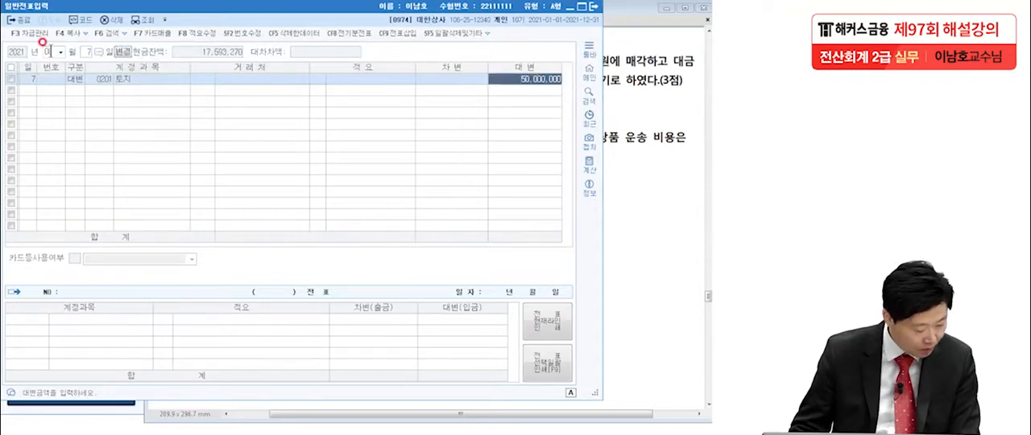
{"action": "key", "text": "Return"}
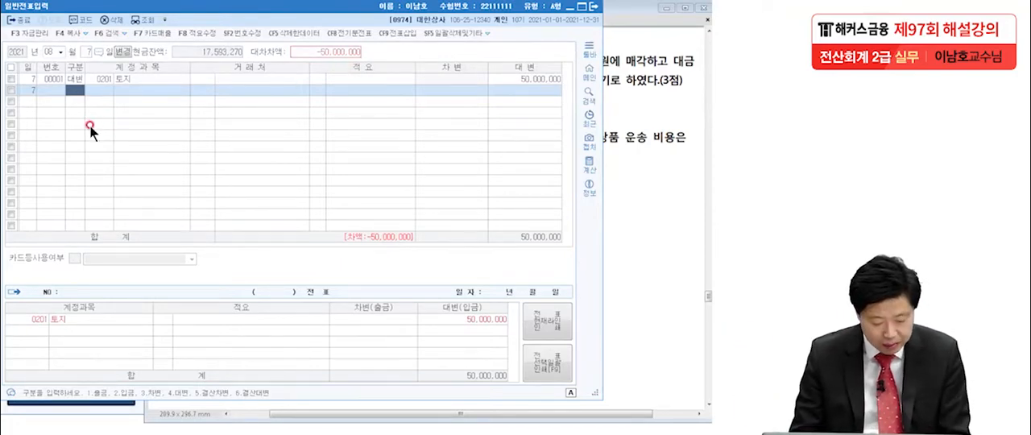
Add a debit (차변) line for 0103 보통예금 to the August 7 voucher and set its amount to 40,000,000.
{"action": "key", "text": "3"}
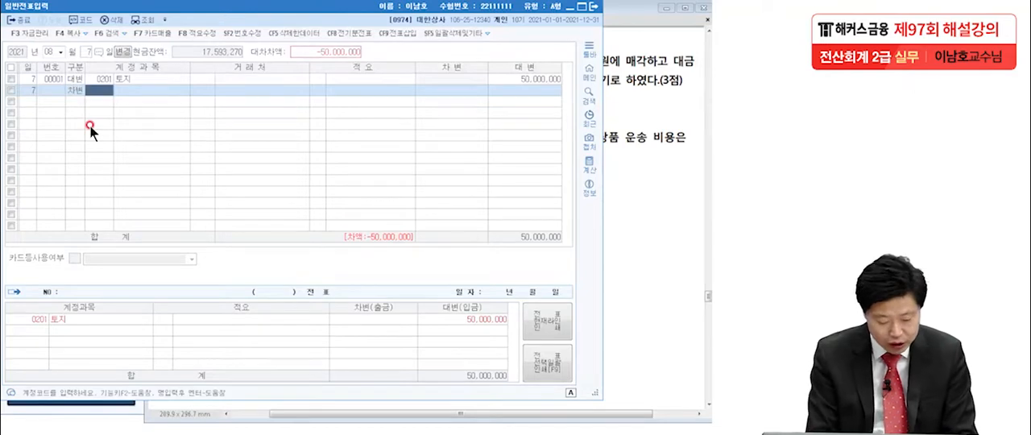
{"action": "type", "text": "보통"}
{"action": "key", "text": "Return"}
{"action": "key", "text": "Return"}
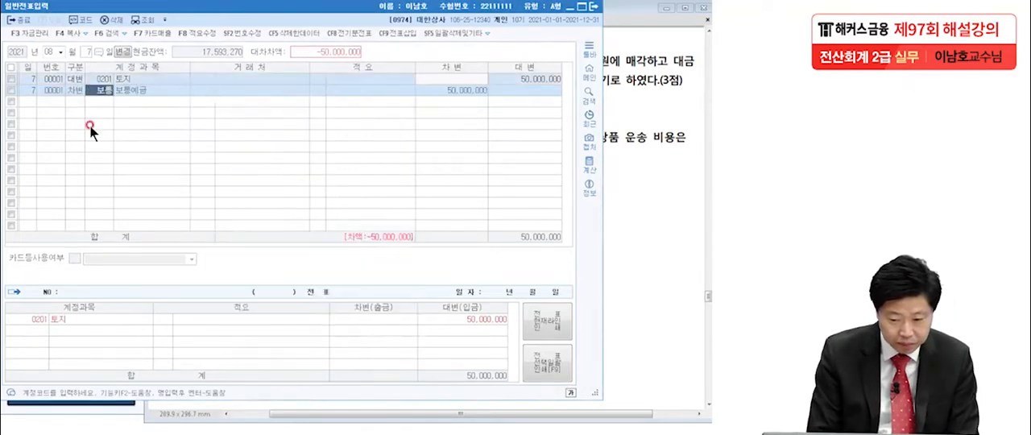
{"action": "left_click", "coordinate": [458, 90]}
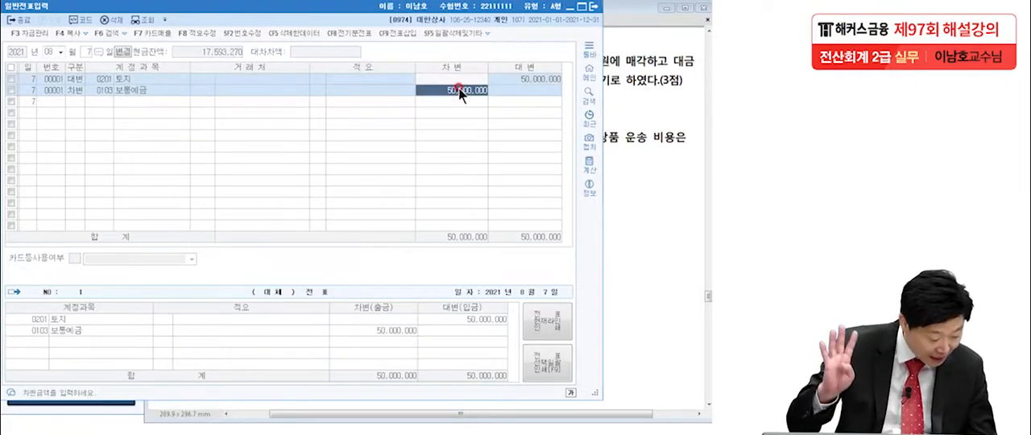
{"action": "type", "text": "40000000"}
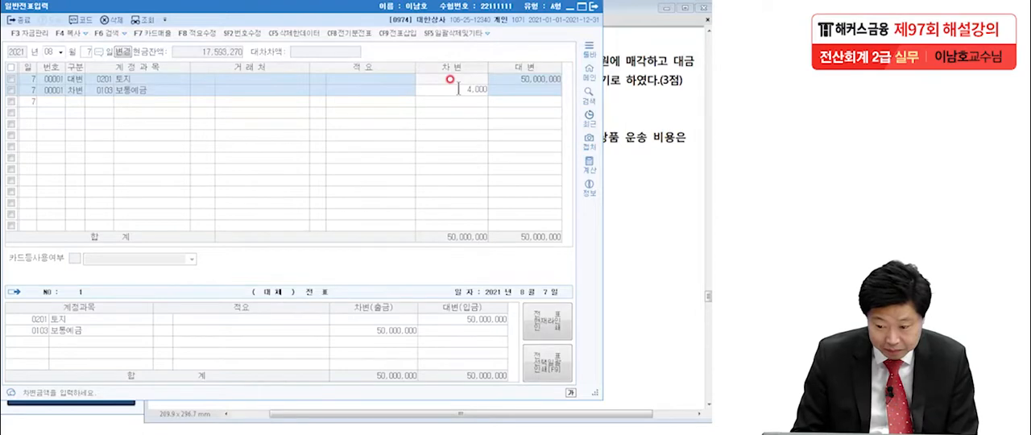
{"action": "key", "text": "Return"}
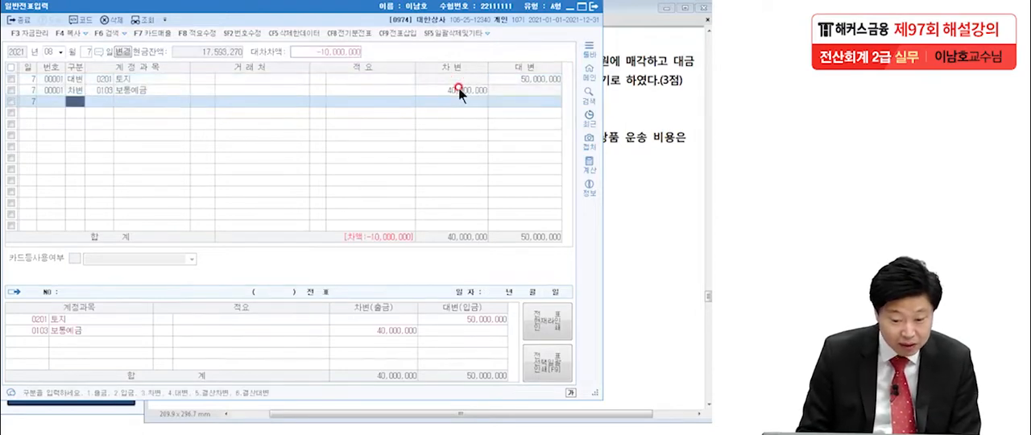
Add a debit (차변) line for 0120 미수금 with 10,000,000 to the August 7 voucher.
{"action": "type", "text": "2"}
{"action": "key", "text": "Return"}
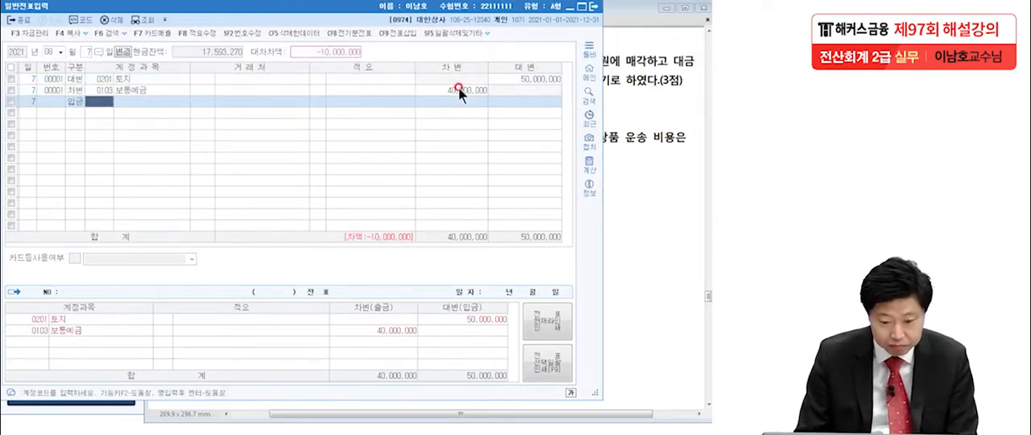
{"action": "left_click", "coordinate": [75, 103]}
{"action": "type", "text": "미수"}
{"action": "key", "text": "Return"}
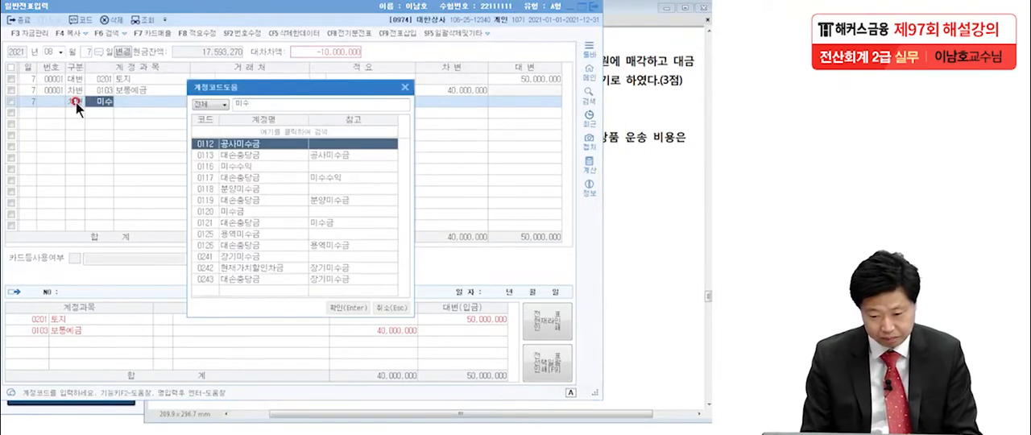
{"action": "left_click", "coordinate": [230, 210]}
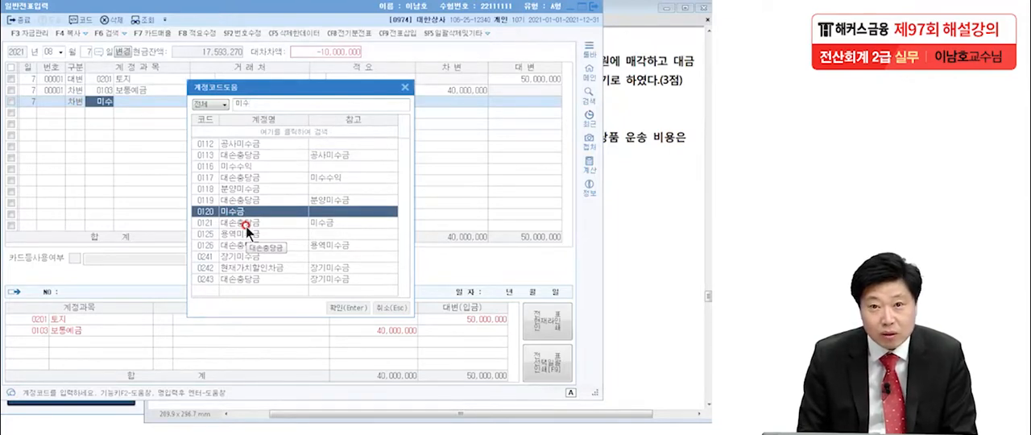
{"action": "key", "text": "Return"}
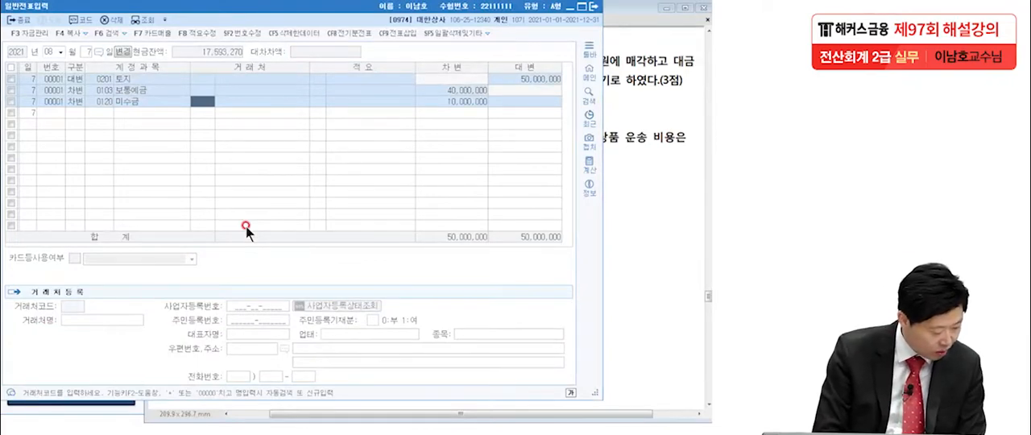
Assign 01019 영동상사 as the client of the August 7 미수금 line and set its debit amount to 20,000,000.
{"action": "type", "text": "영풍"}
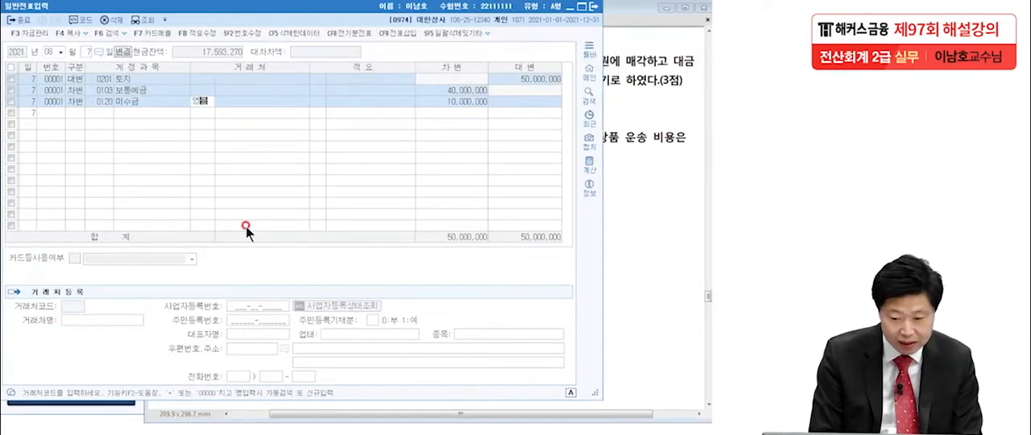
{"action": "key", "text": "Return"}
{"action": "key", "text": "Return"}
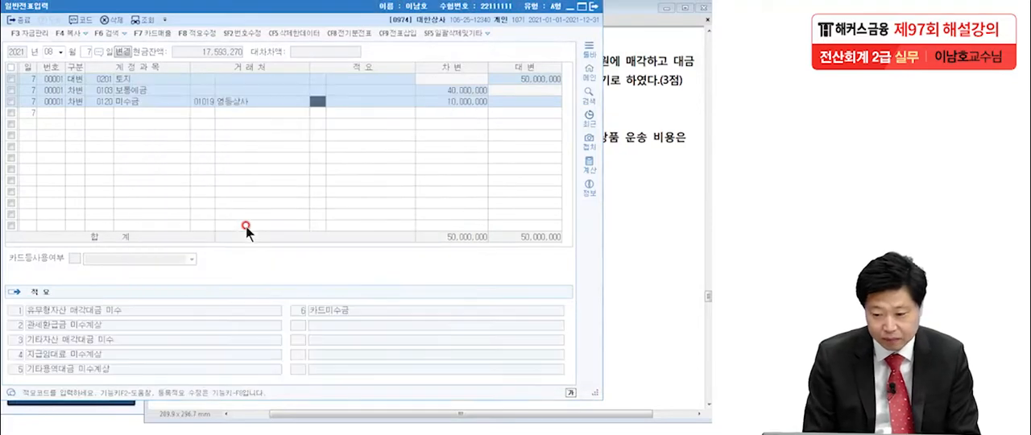
{"action": "left_click", "coordinate": [472, 100]}
{"action": "type", "text": "20,000,000"}
{"action": "key", "text": "Return"}
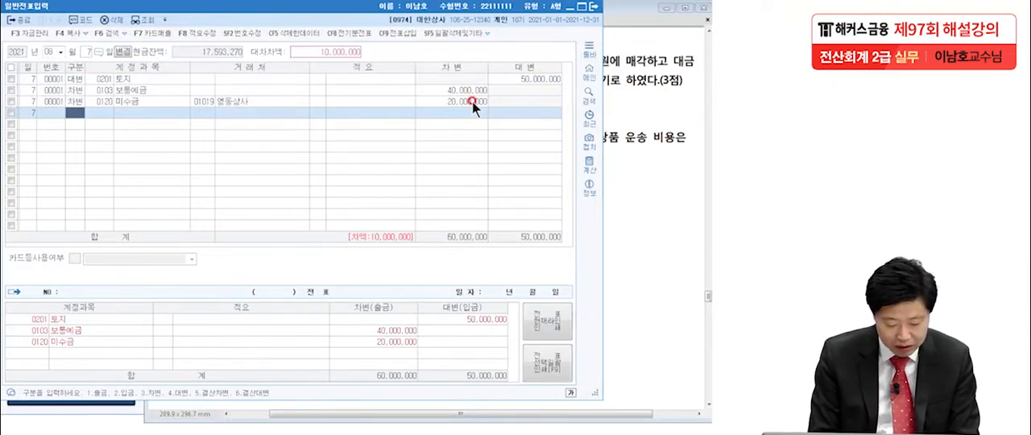
Add a credit (대변) line for 0914 유형자산처분이익 with 10,000,000 to the August 7 voucher.
{"action": "type", "text": "4"}
{"action": "key", "text": "Return"}
{"action": "type", "text": "유형자"}
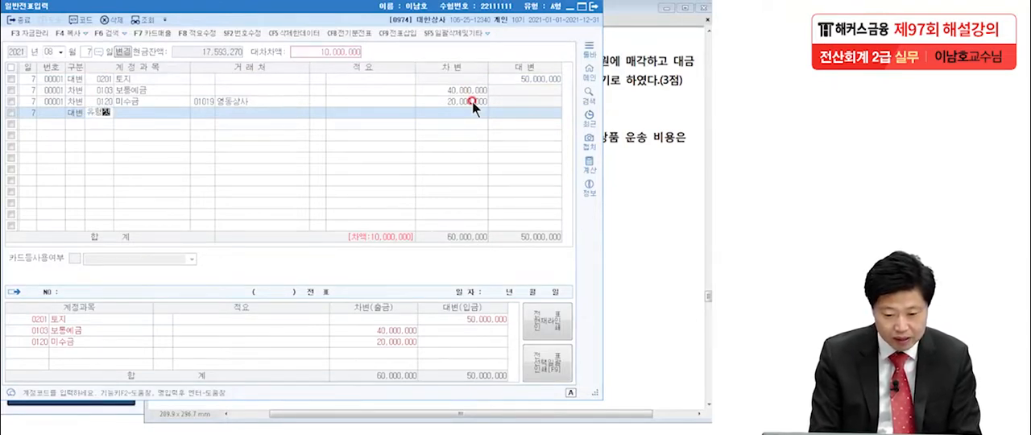
{"action": "key", "text": "Return"}
{"action": "key", "text": "Return"}
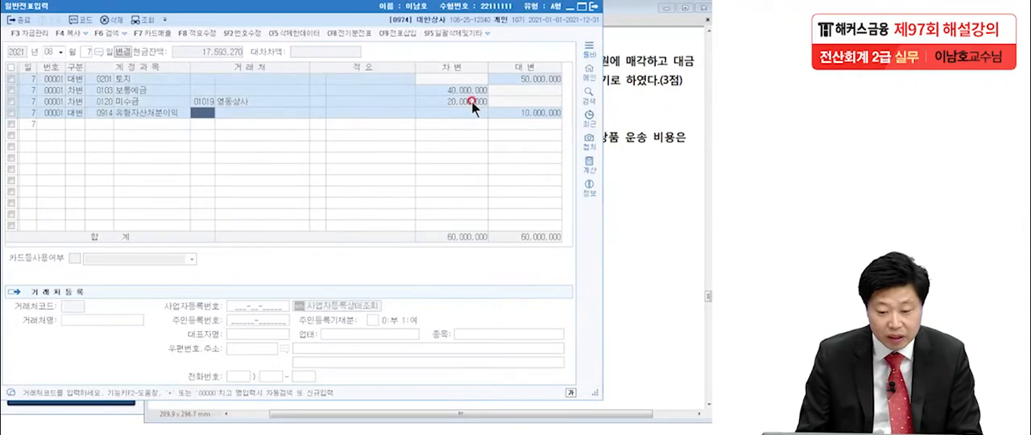
Look up 유형자산 in the account code help and reselect 0914 유형자산처분이익 for the last August 7 line.
{"action": "left_click", "coordinate": [106, 114]}
{"action": "key", "text": "F2"}
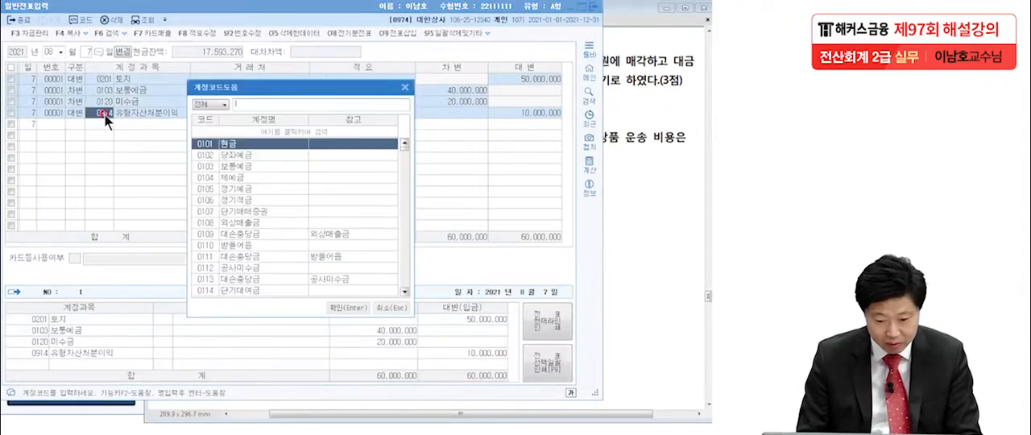
{"action": "type", "text": "유형자산"}
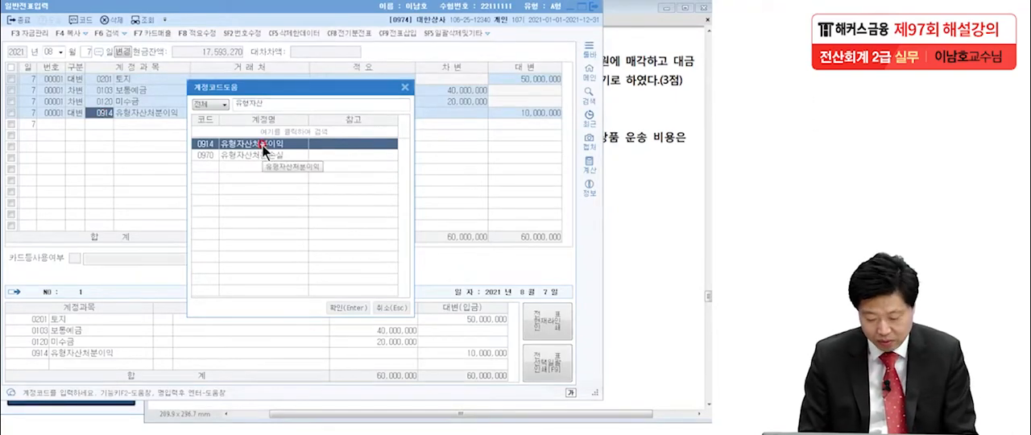
{"action": "double_click", "coordinate": [263, 150]}
{"action": "left_click", "coordinate": [525, 115]}
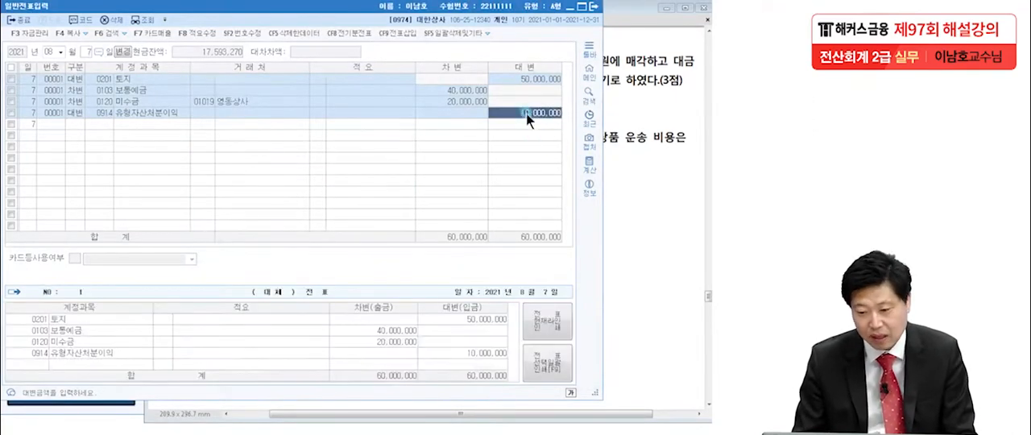
Switch to the exam PDF, mark the 퀵 delivery, 상품, 현금 and 25,000원 details in 문제4 item 4, and clear the markings.
{"action": "left_click", "coordinate": [649, 185]}
{"action": "scroll", "coordinate": [177, 285], "scroll_direction": "down", "scroll_amount": 4}
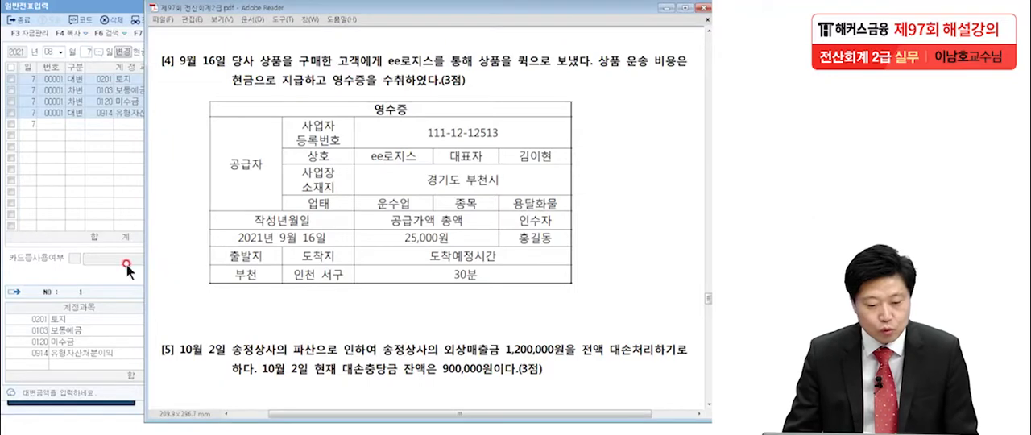
{"action": "left_click", "coordinate": [179, 255]}
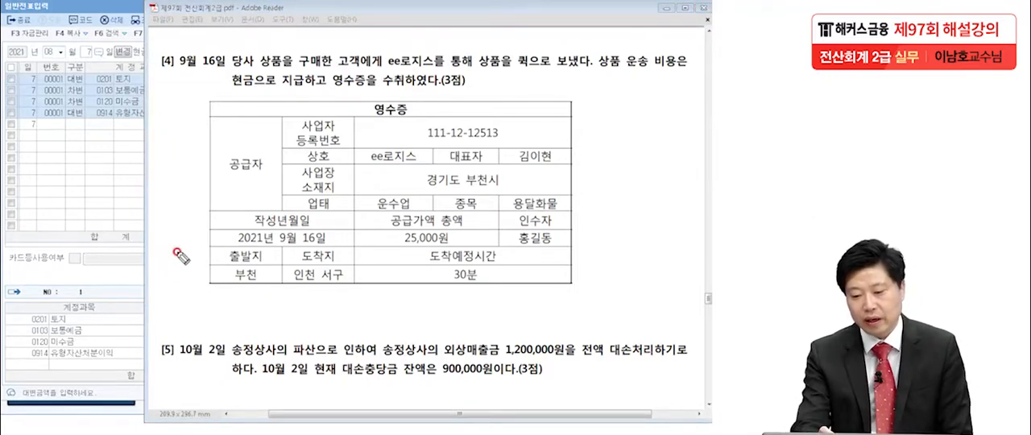
{"action": "left_click", "coordinate": [456, 74]}
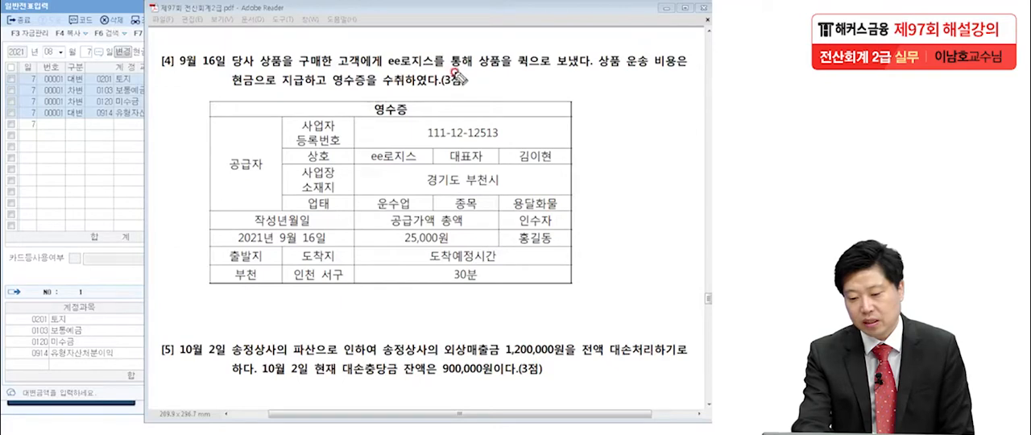
{"action": "left_click", "coordinate": [516, 71]}
{"action": "left_click_drag", "start_coordinate": [516, 72], "coordinate": [537, 71]}
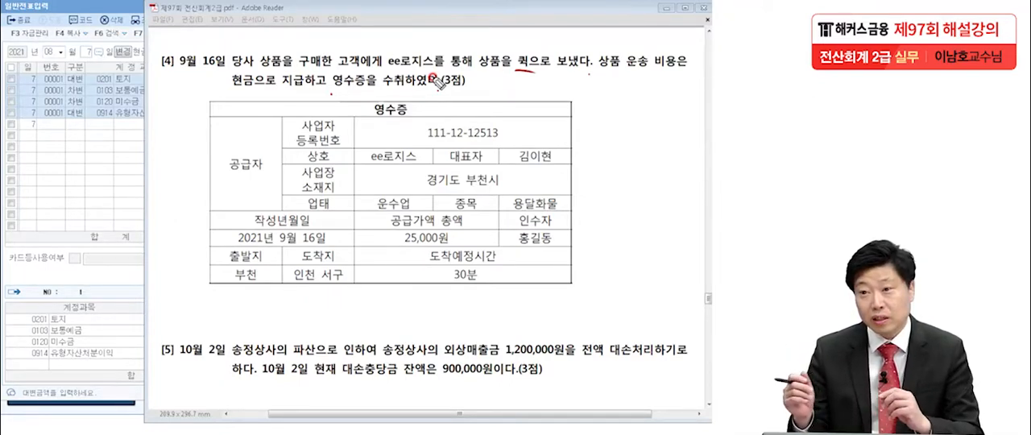
{"action": "left_click_drag", "start_coordinate": [535, 69], "coordinate": [529, 75]}
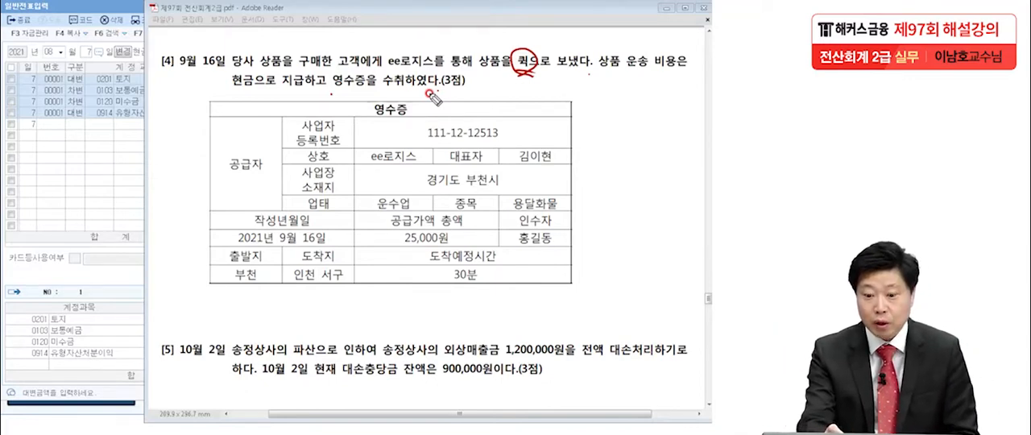
{"action": "left_click_drag", "start_coordinate": [258, 72], "coordinate": [282, 70]}
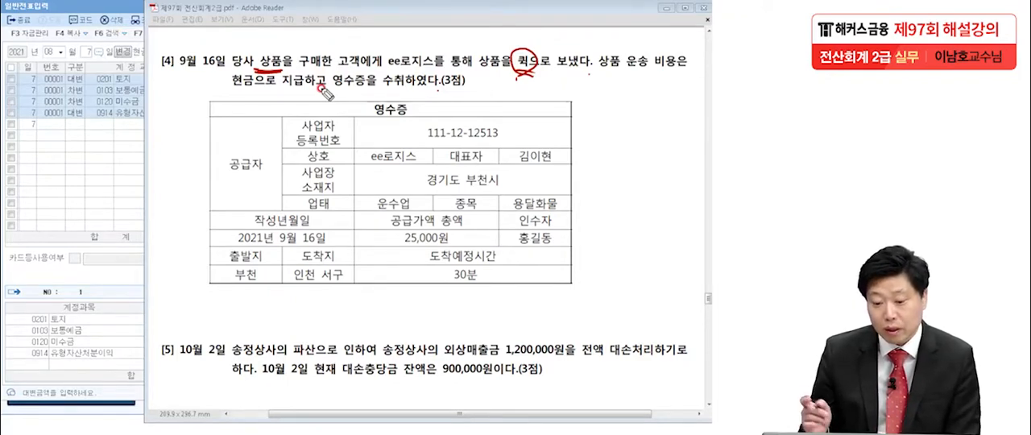
{"action": "left_click_drag", "start_coordinate": [258, 89], "coordinate": [229, 94]}
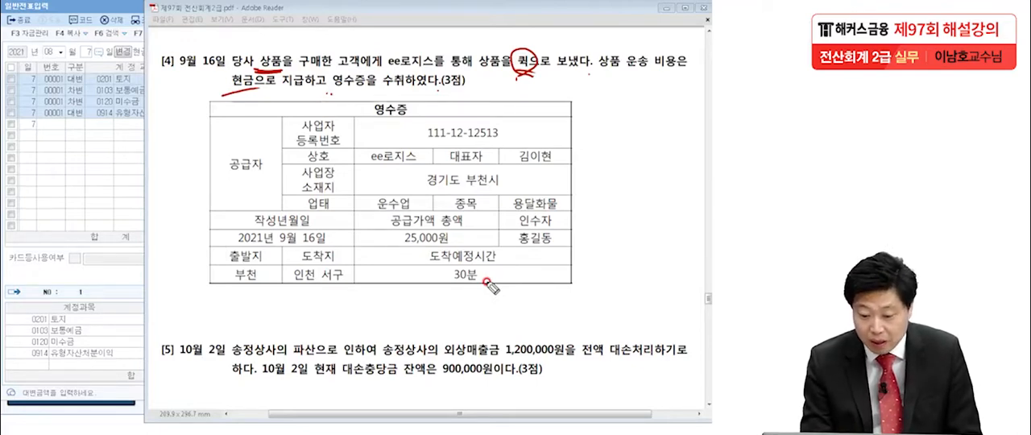
{"action": "mouse_move", "coordinate": [465, 240]}
{"action": "left_mouse_down"}
{"action": "mouse_move", "coordinate": [463, 232]}
{"action": "mouse_move", "coordinate": [475, 244]}
{"action": "left_mouse_up"}
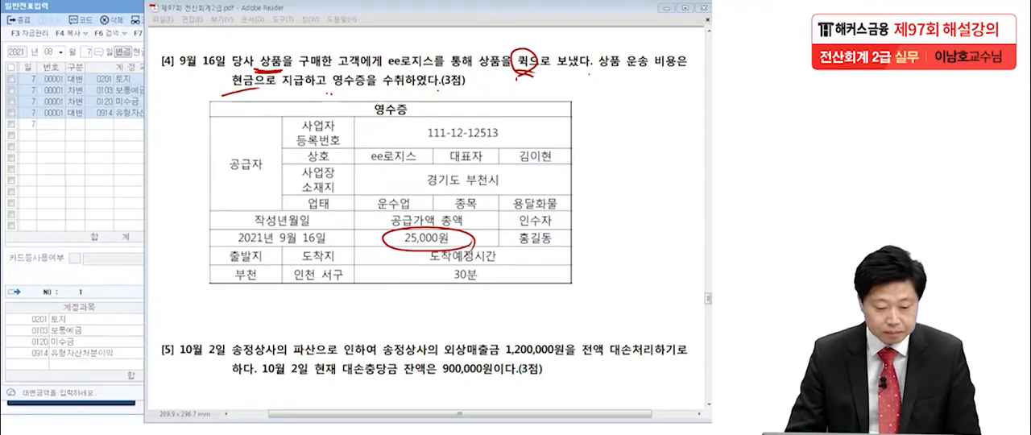
{"action": "key", "text": "Escape"}
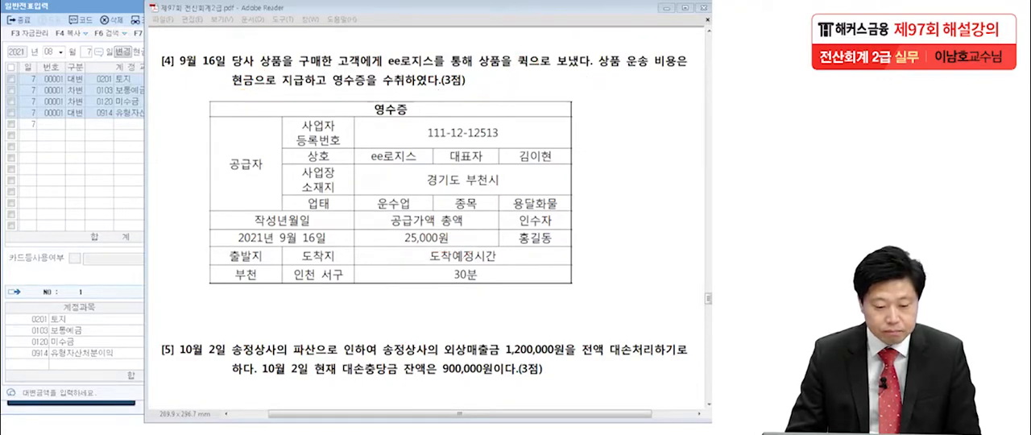
Switch to 일반전표입력 in KcLep and open the voucher date September 16, 2021.
{"action": "left_click", "coordinate": [41, 173]}
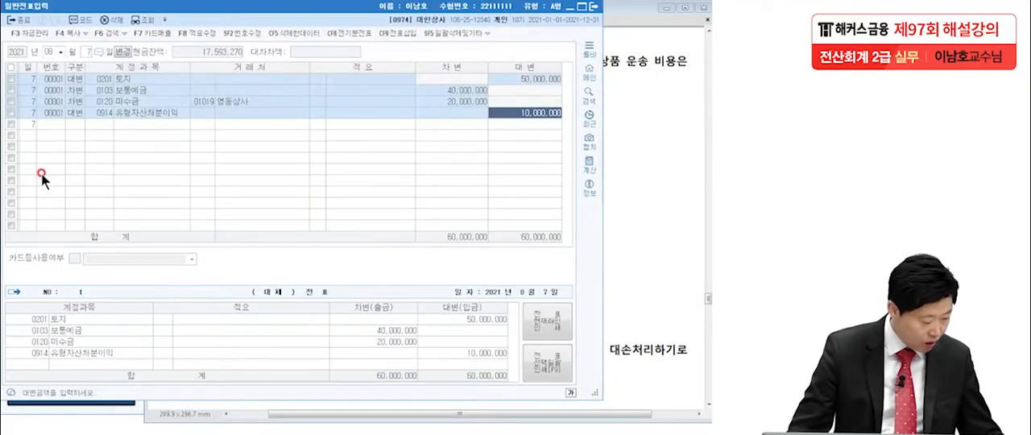
{"action": "left_click", "coordinate": [49, 52]}
{"action": "type", "text": "9"}
{"action": "key", "text": "Return"}
{"action": "type", "text": "16"}
{"action": "key", "text": "Return"}
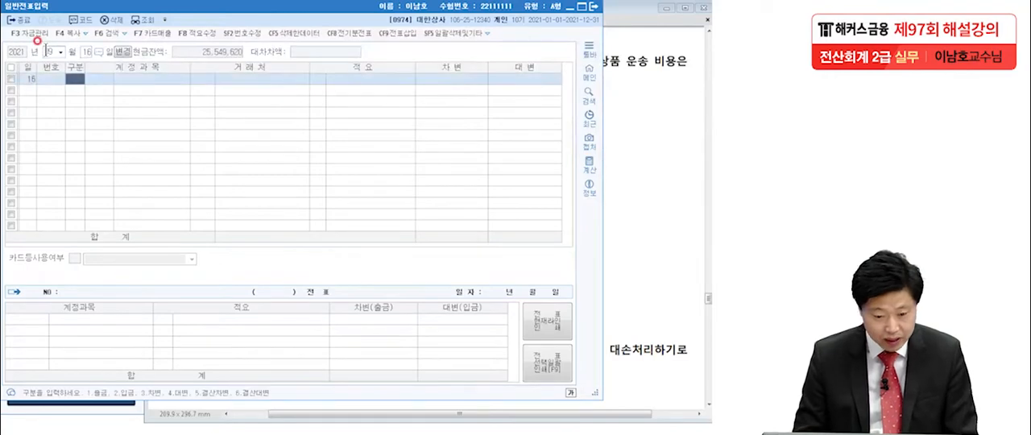
Start a debit (차변) line for the 판매관리비 account 0824 운반비 on September 16, without a client.
{"action": "type", "text": "3"}
{"action": "key", "text": "Return"}
{"action": "type", "text": "수"}
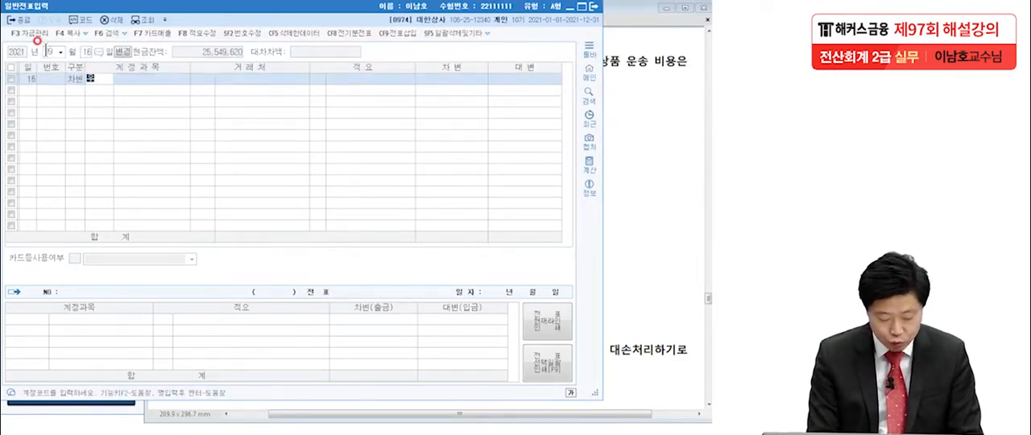
{"action": "type", "text": "바"}
{"action": "key", "text": "BackSpace"}
{"action": "key", "text": "BackSpace"}
{"action": "type", "text": "운반"}
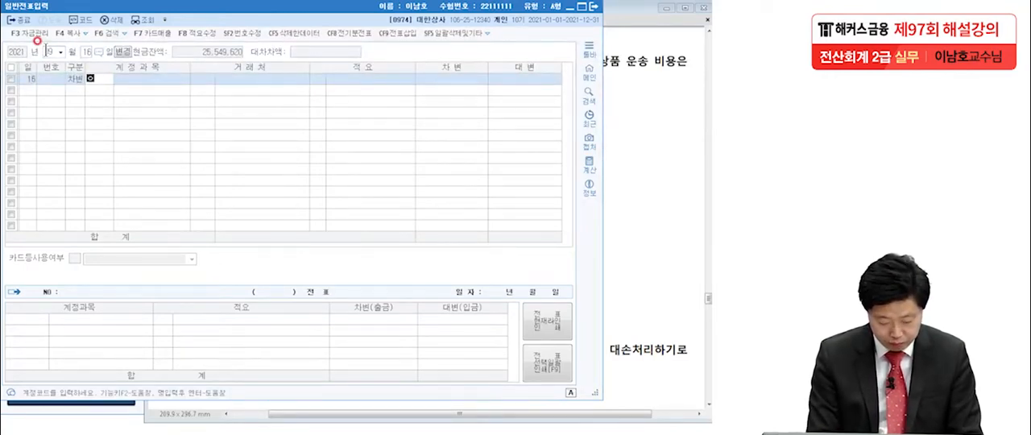
{"action": "key", "text": "Return"}
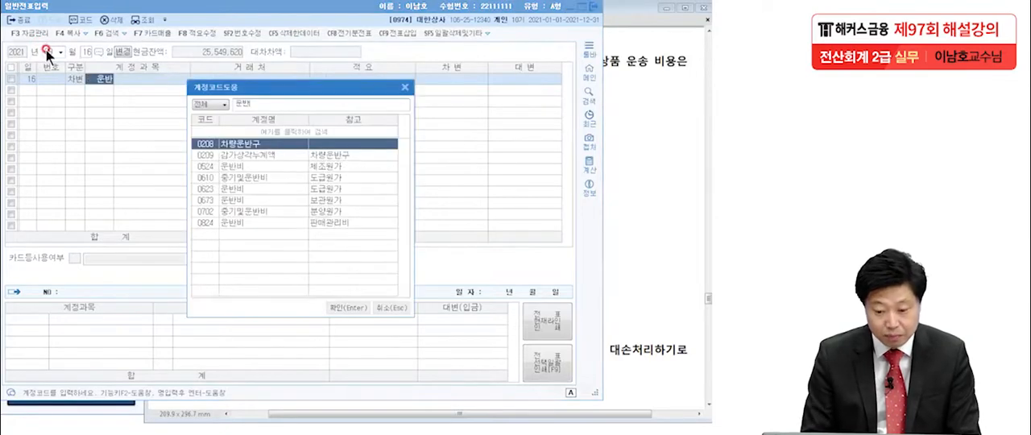
{"action": "left_click", "coordinate": [242, 225]}
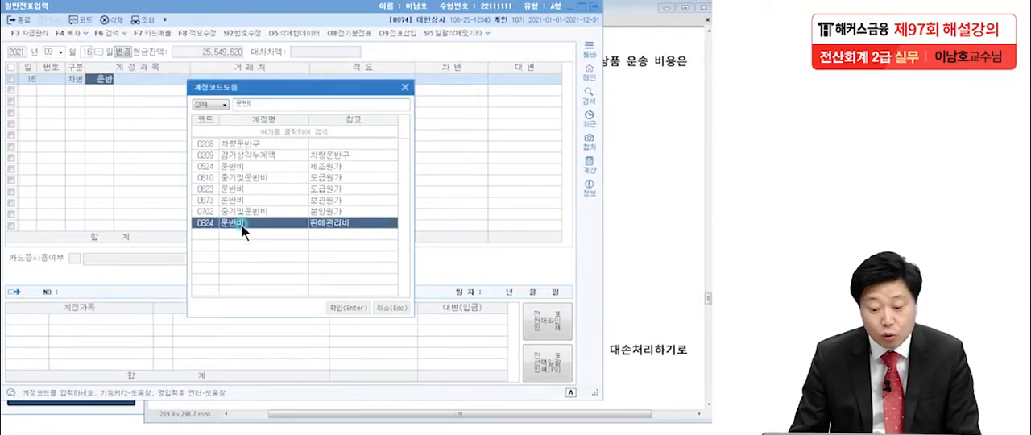
{"action": "key", "text": "Return"}
Set the 운반비 debit to 25,000 and balance it with a credit (대변) line for 0101 현금 of 25,000.
{"action": "key", "text": "Return"}
{"action": "key", "text": "Return"}
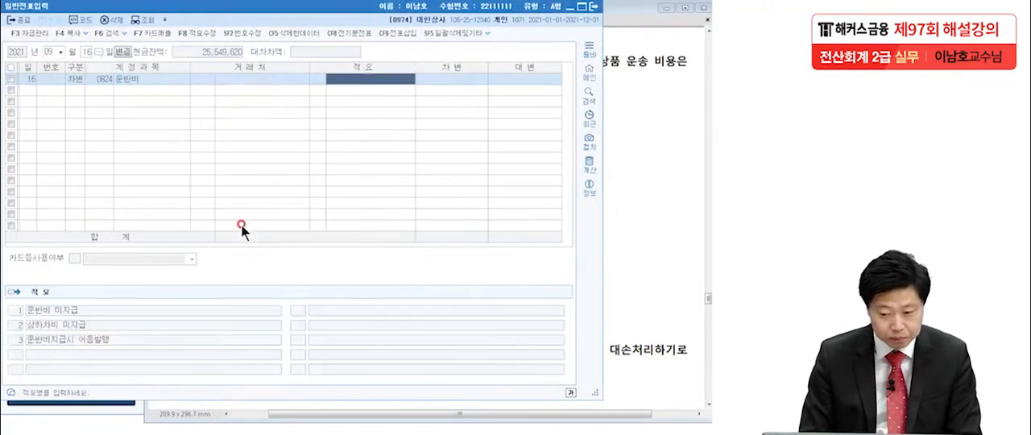
{"action": "key", "text": "Return"}
{"action": "type", "text": "25,000"}
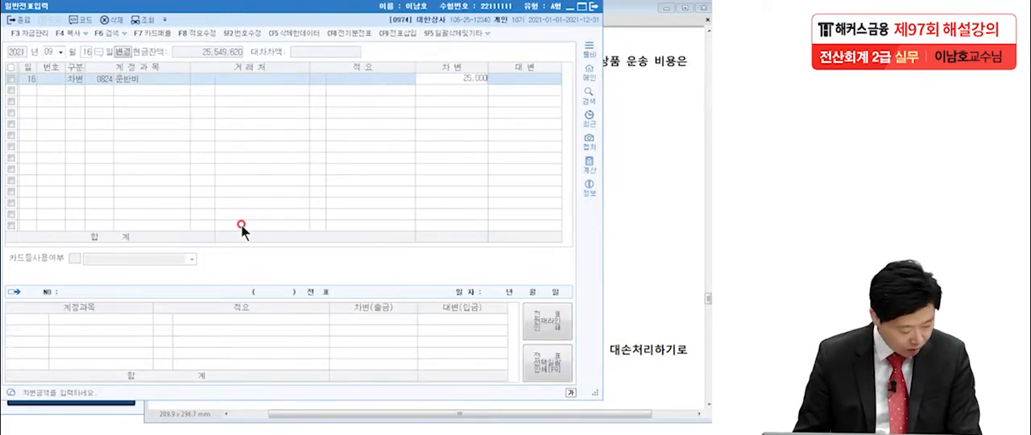
{"action": "key", "text": "Return"}
{"action": "type", "text": "4101"}
{"action": "key", "text": "Return"}
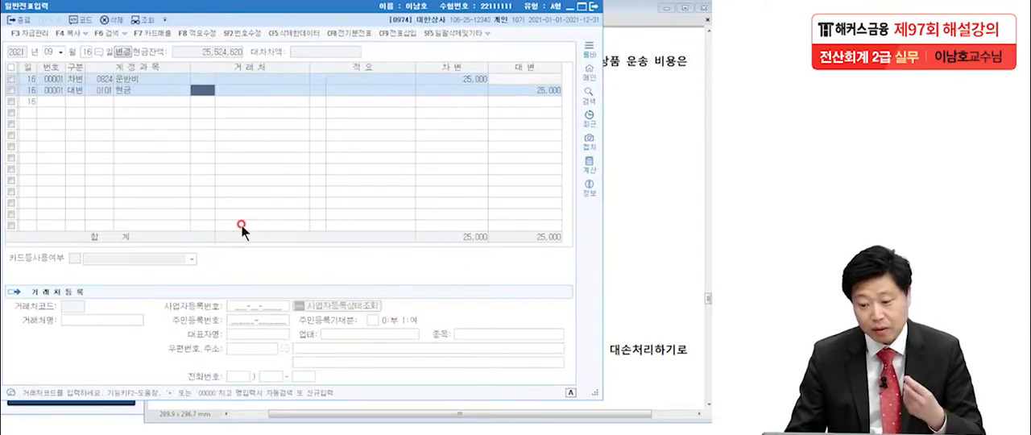
Switch to the exam PDF, underline the 900,000원 대손충당금 balance in 문제4 item 5, and clear the marking.
{"action": "left_click", "coordinate": [607, 218]}
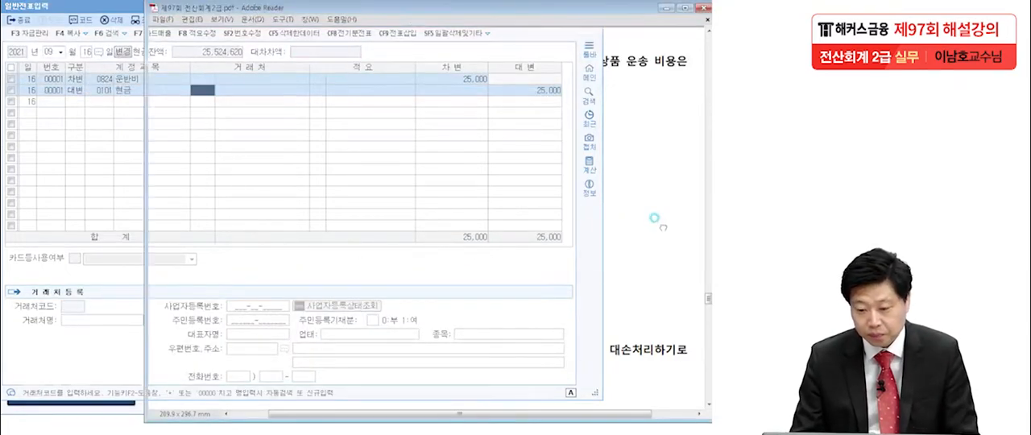
{"action": "scroll", "coordinate": [579, 242], "scroll_direction": "down", "scroll_amount": 2}
{"action": "scroll", "coordinate": [578, 238], "scroll_direction": "down", "scroll_amount": 3}
{"action": "scroll", "coordinate": [548, 228], "scroll_direction": "up", "scroll_amount": 1}
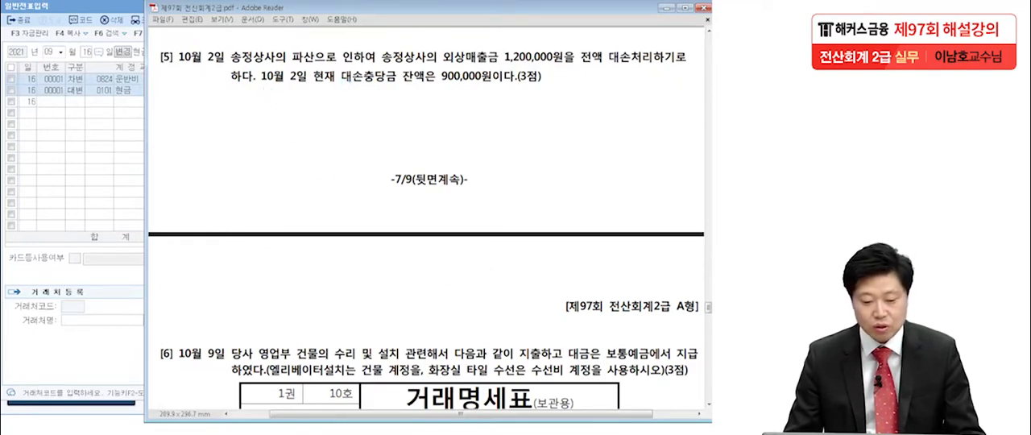
{"action": "left_click", "coordinate": [76, 169]}
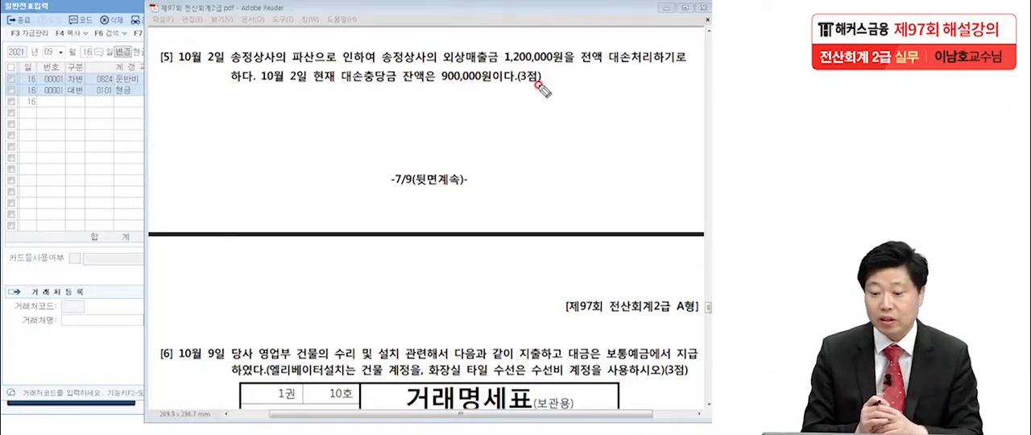
{"action": "left_click_drag", "start_coordinate": [433, 91], "coordinate": [499, 85]}
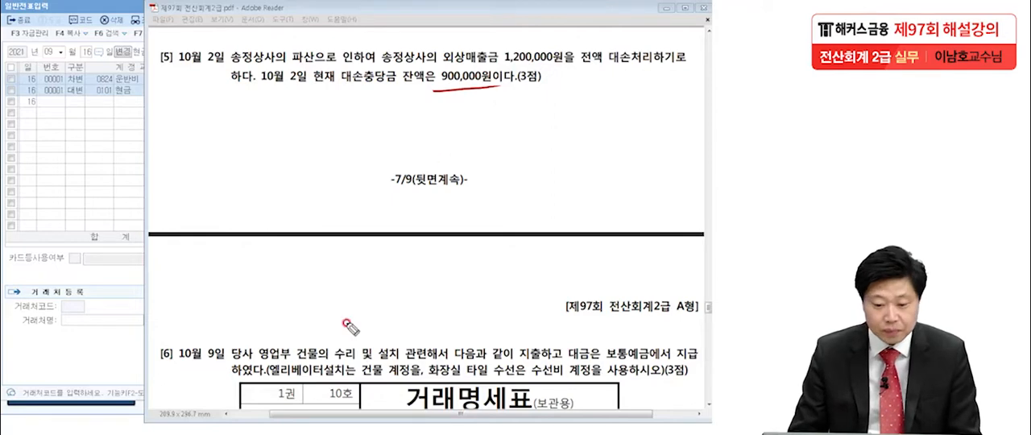
{"action": "key", "text": "Escape"}
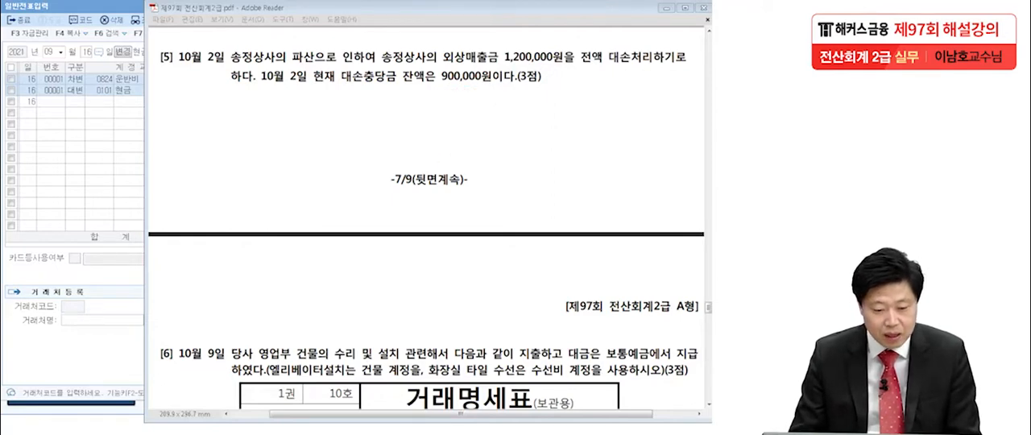
Switch to 일반전표입력 in KcLep and open the voucher date October 2, 2021.
{"action": "left_click", "coordinate": [122, 157]}
{"action": "left_click", "coordinate": [48, 50]}
{"action": "type", "text": "102"}
{"action": "key", "text": "Return"}
Enter a credit (대변) line for 0108 외상매출금 on October 2 with client 송정상사 and an amount of 1,200,000.
{"action": "key", "text": "Return"}
{"action": "type", "text": "4외상매"}
{"action": "key", "text": "Return"}
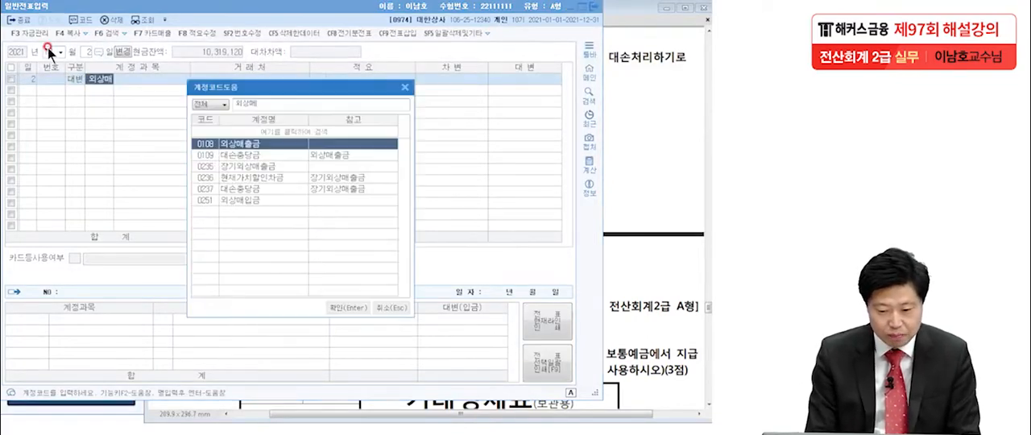
{"action": "key", "text": "Return"}
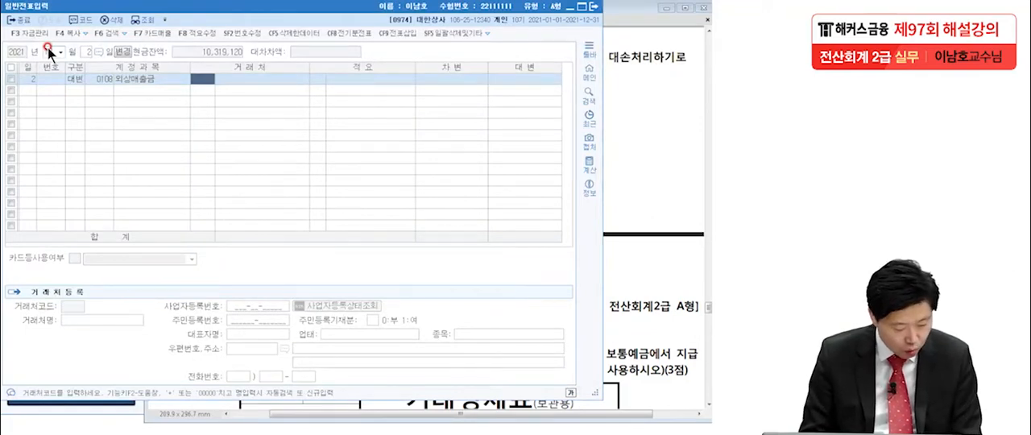
{"action": "type", "text": "송정"}
{"action": "key", "text": "Return"}
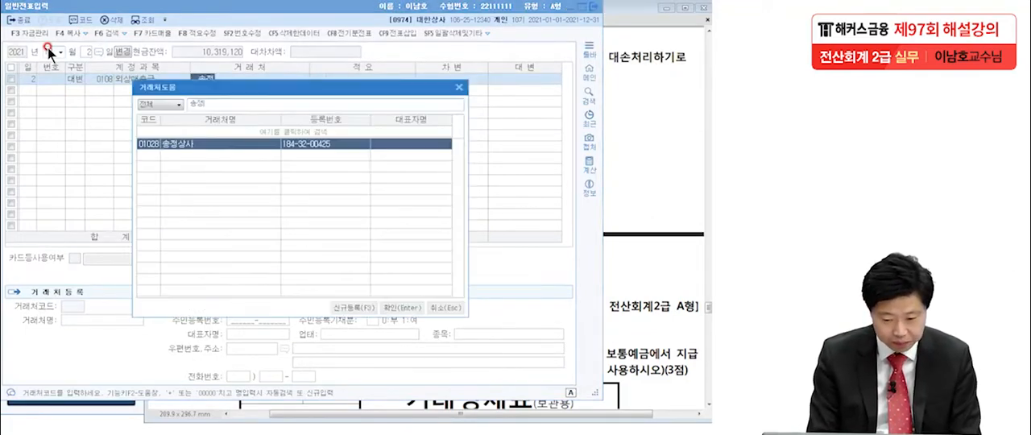
{"action": "key", "text": "Return"}
{"action": "key", "text": "Return"}
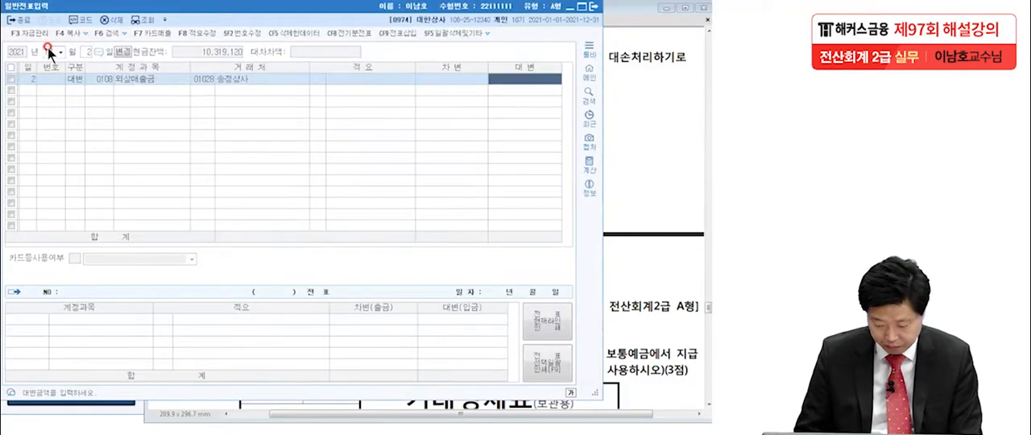
{"action": "type", "text": "1200000"}
{"action": "key", "text": "Return"}
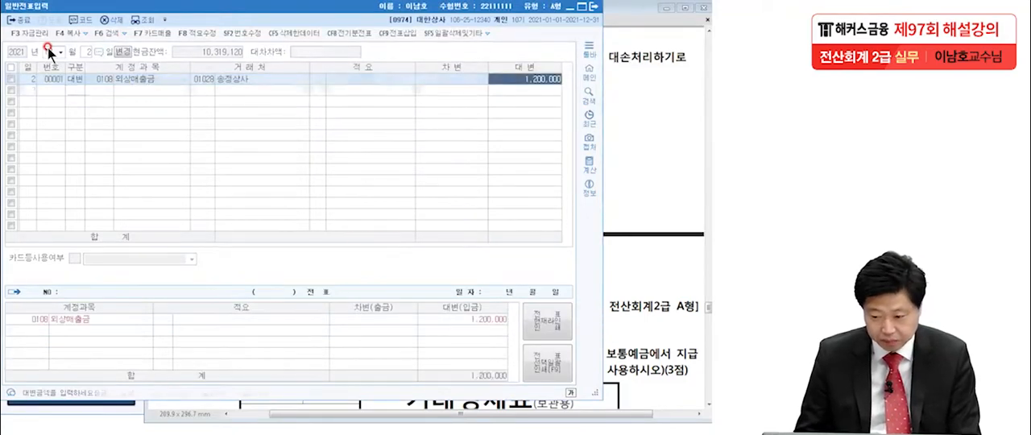
{"action": "key", "text": "Return"}
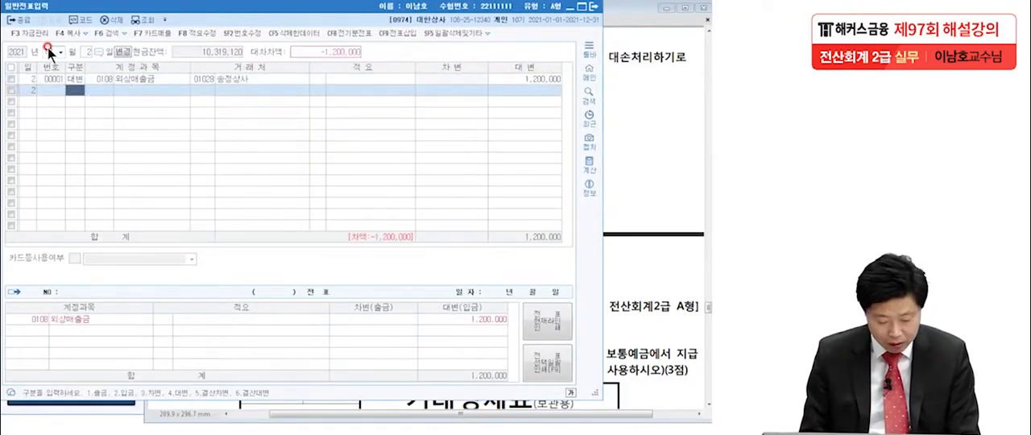
Add a debit (차변) line for 0109 대손충당금, the allowance for 외상매출금, and set its amount to 900,000.
{"action": "type", "text": "3"}
{"action": "key", "text": "Return"}
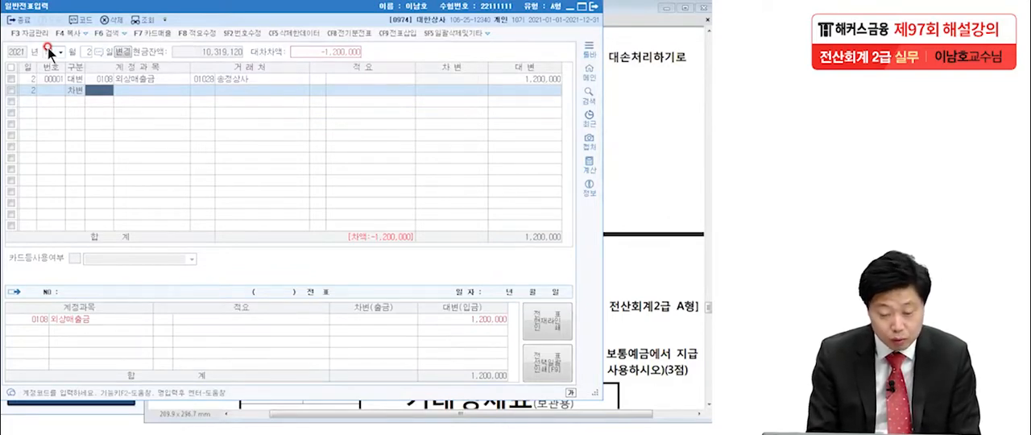
{"action": "type", "text": "대손"}
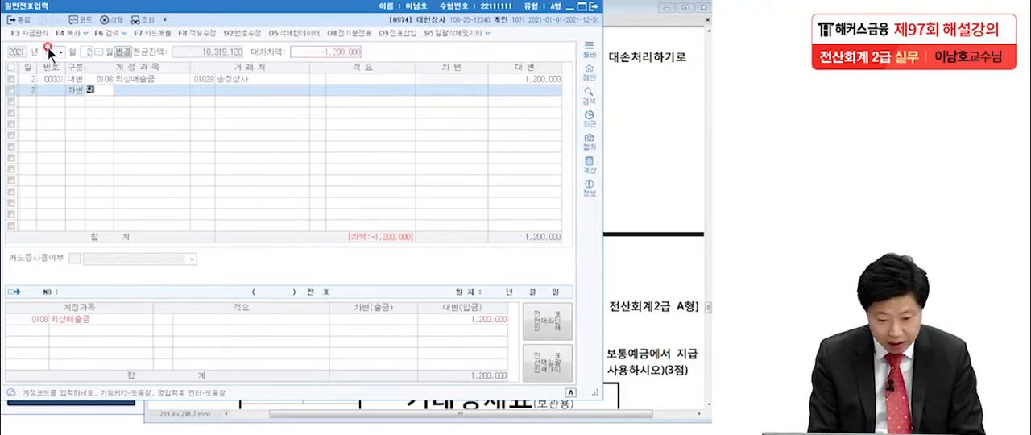
{"action": "type", "text": "충"}
{"action": "key", "text": "Return"}
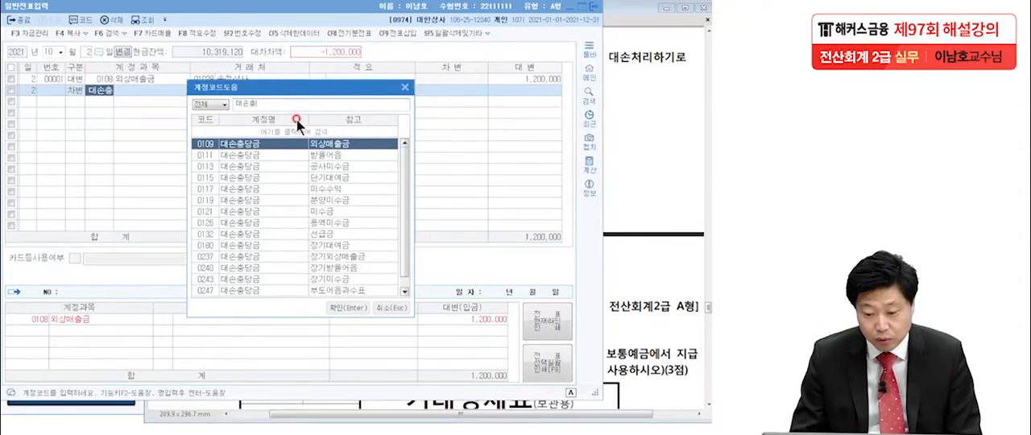
{"action": "double_click", "coordinate": [337, 144]}
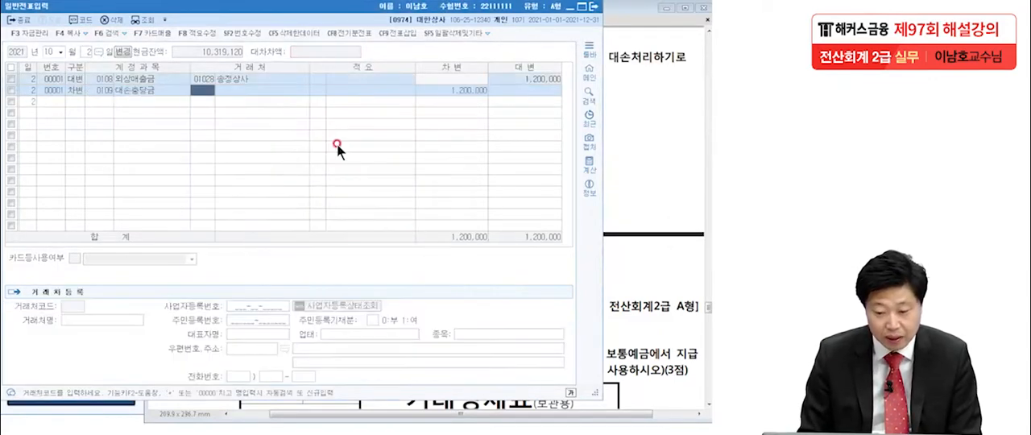
{"action": "left_click", "coordinate": [455, 91]}
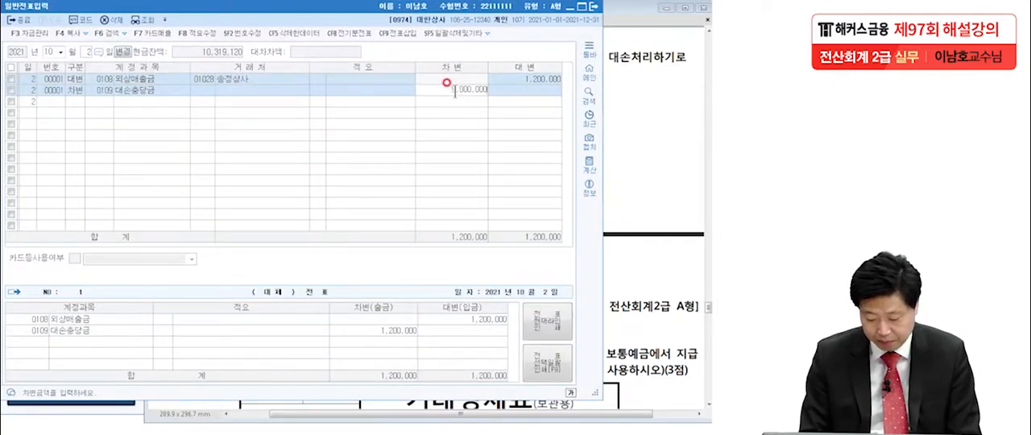
{"action": "key", "text": "Return"}
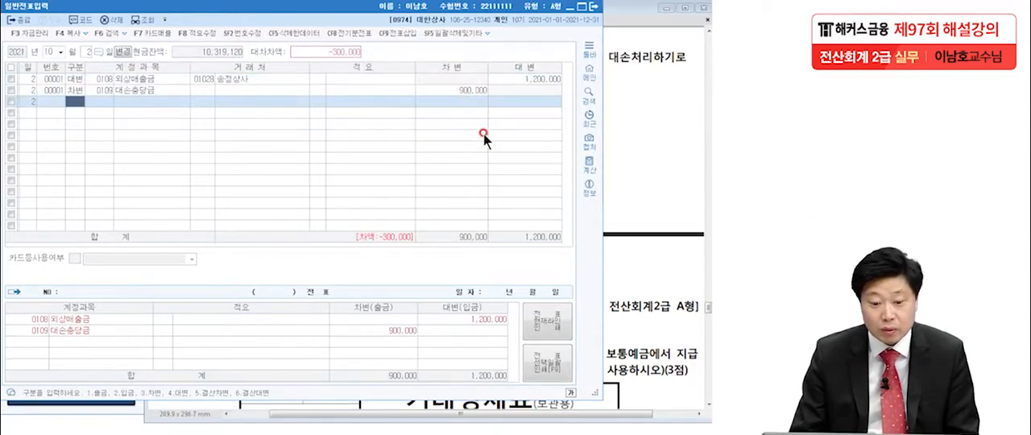
Add a debit (차변) line for the 판매관리비 account 0835 대손상각비 covering the remaining 300,000.
{"action": "key", "text": "3"}
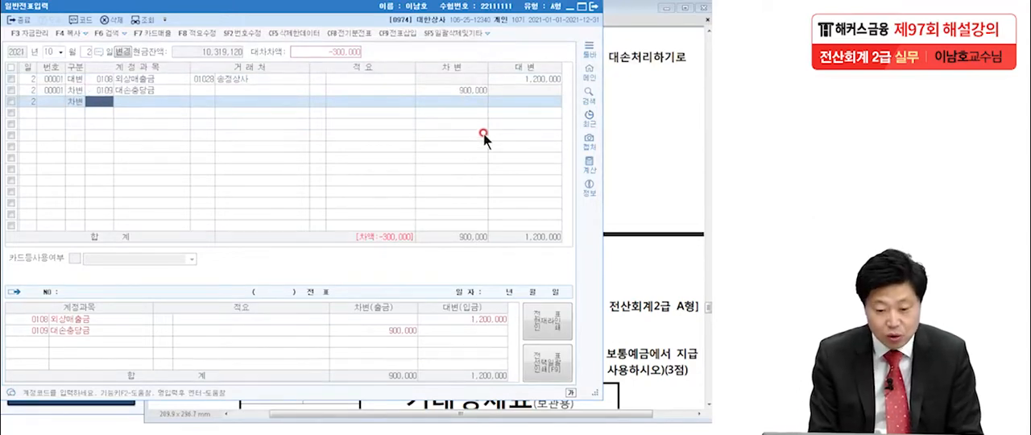
{"action": "type", "text": "대손상"}
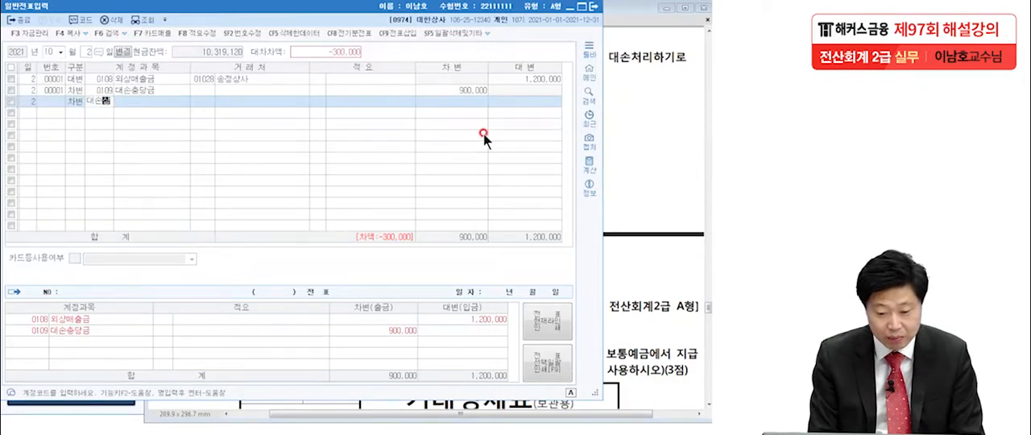
{"action": "key", "text": "Return"}
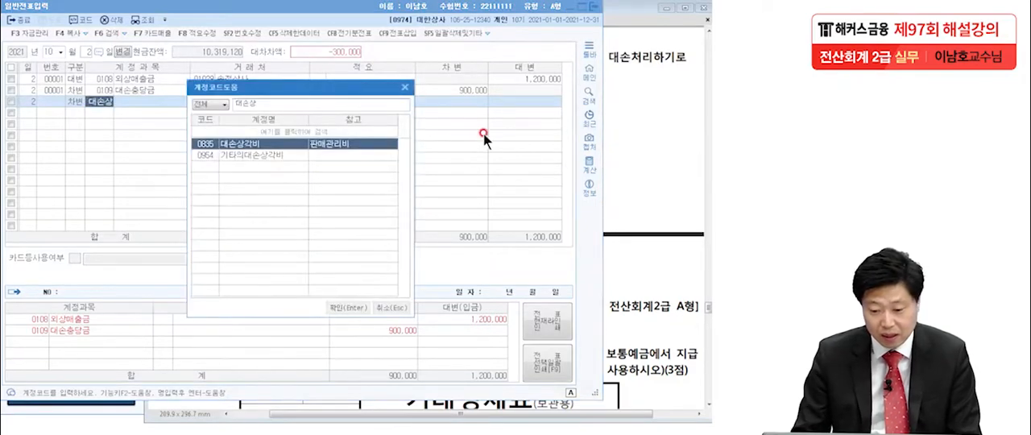
{"action": "key", "text": "Return"}
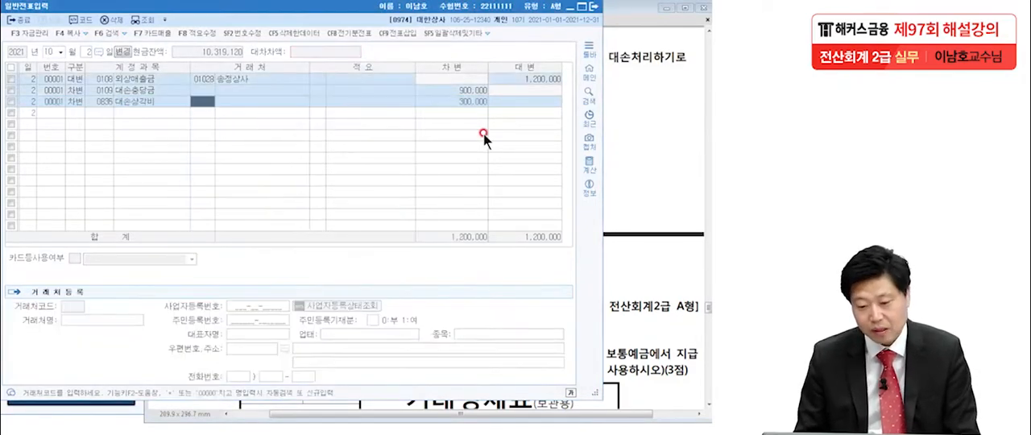
Switch to the exam PDF, go to 문제4 item 6, and underline the 1,510,000 total and the 엘리베이터 설치 and 화장실 타일 수선 entries.
{"action": "left_click", "coordinate": [655, 158]}
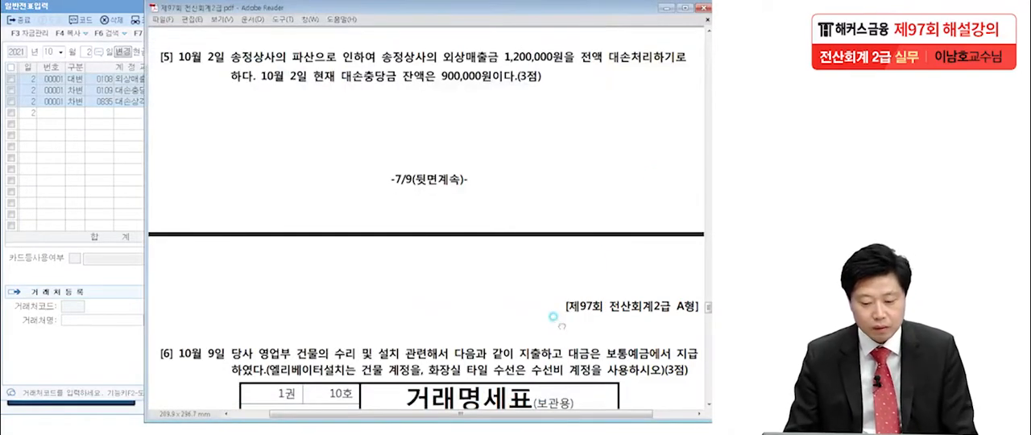
{"action": "scroll", "coordinate": [554, 316], "scroll_direction": "down", "scroll_amount": 3}
{"action": "scroll", "coordinate": [553, 315], "scroll_direction": "down", "scroll_amount": 3}
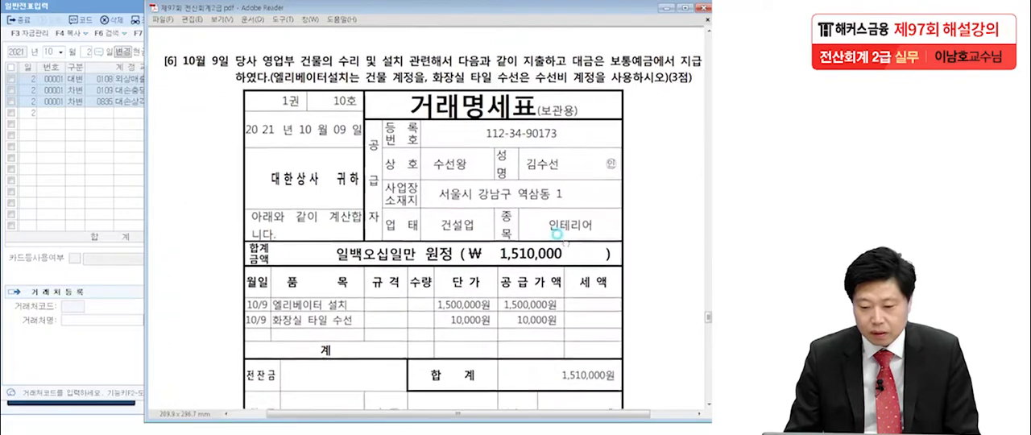
{"action": "scroll", "coordinate": [551, 232], "scroll_direction": "up", "scroll_amount": 1}
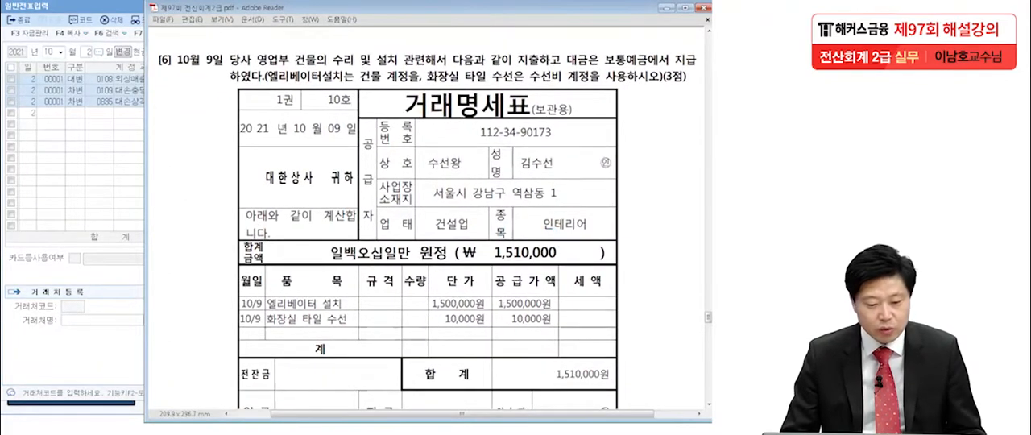
{"action": "left_click", "coordinate": [84, 202]}
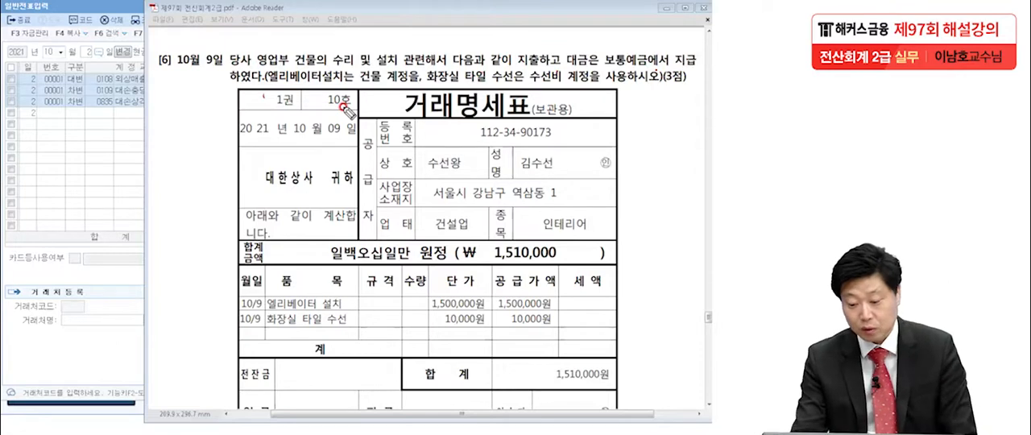
{"action": "mouse_move", "coordinate": [483, 256]}
{"action": "left_mouse_down"}
{"action": "mouse_move", "coordinate": [548, 264]}
{"action": "mouse_move", "coordinate": [538, 254]}
{"action": "left_mouse_up"}
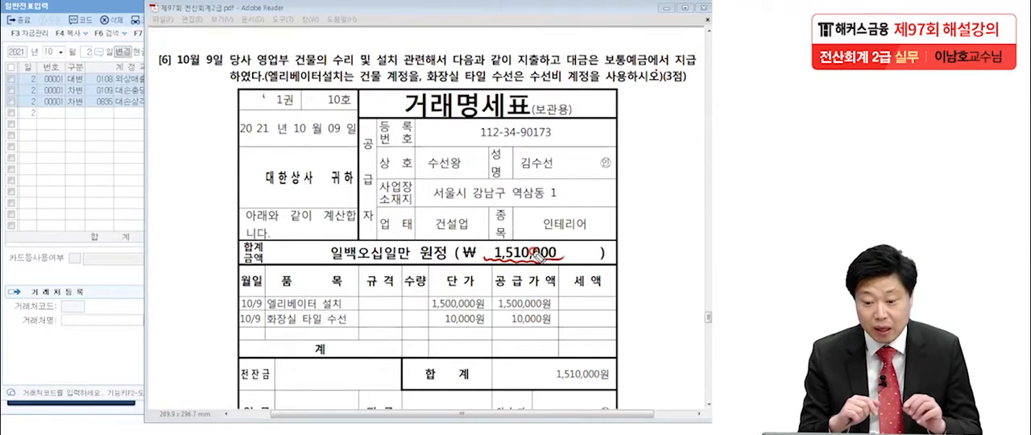
{"action": "left_click_drag", "start_coordinate": [269, 82], "coordinate": [344, 81]}
{"action": "left_click_drag", "start_coordinate": [266, 313], "coordinate": [348, 310]}
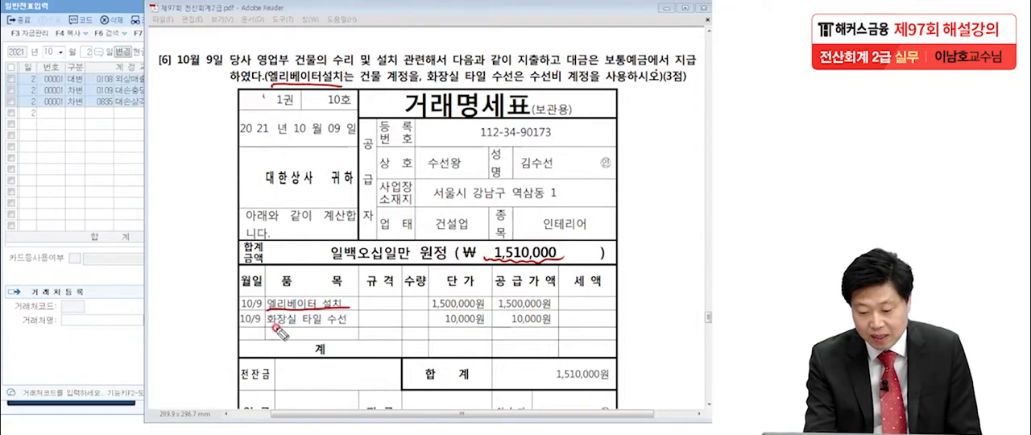
{"action": "left_click_drag", "start_coordinate": [266, 327], "coordinate": [355, 330]}
Circle the accounts 건물 and 수선비 in item 6, mark the two supply amounts, clear the markings, and review the rest of the 거래명세표.
{"action": "mouse_move", "coordinate": [319, 53]}
{"action": "left_mouse_down"}
{"action": "mouse_move", "coordinate": [302, 79]}
{"action": "mouse_move", "coordinate": [321, 46]}
{"action": "left_mouse_up"}
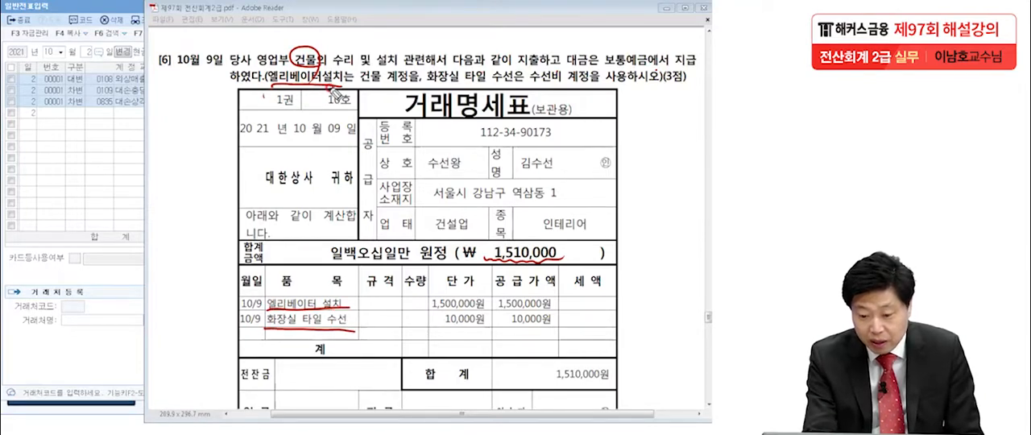
{"action": "mouse_move", "coordinate": [375, 67]}
{"action": "left_mouse_down"}
{"action": "mouse_move", "coordinate": [357, 81]}
{"action": "mouse_move", "coordinate": [382, 87]}
{"action": "left_mouse_up"}
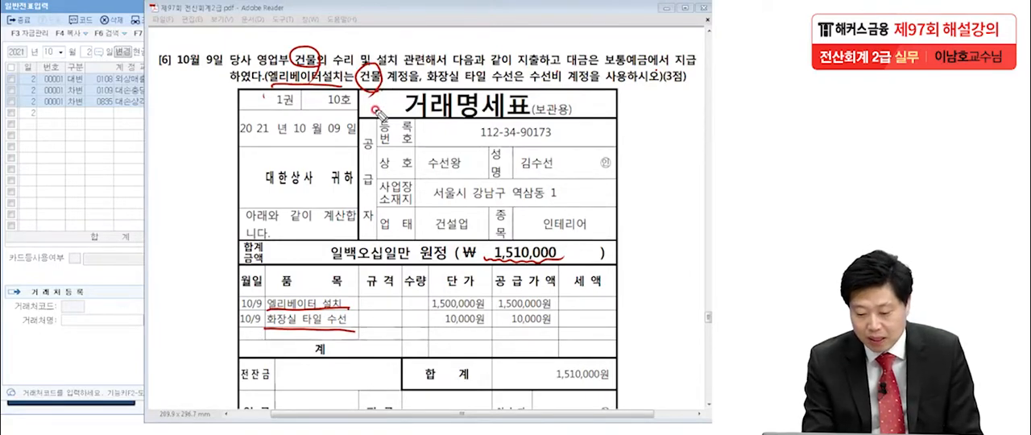
{"action": "left_click_drag", "start_coordinate": [425, 81], "coordinate": [564, 87]}
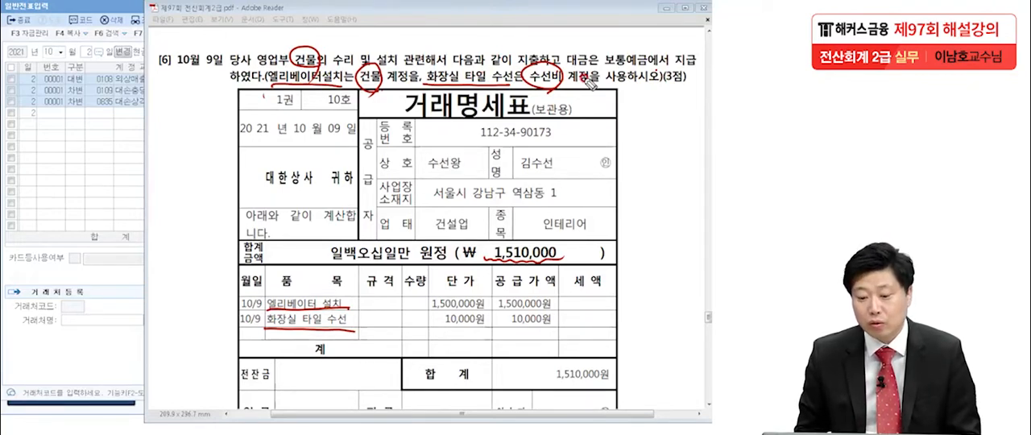
{"action": "left_click_drag", "start_coordinate": [486, 306], "coordinate": [544, 256]}
{"action": "left_click_drag", "start_coordinate": [483, 326], "coordinate": [522, 297]}
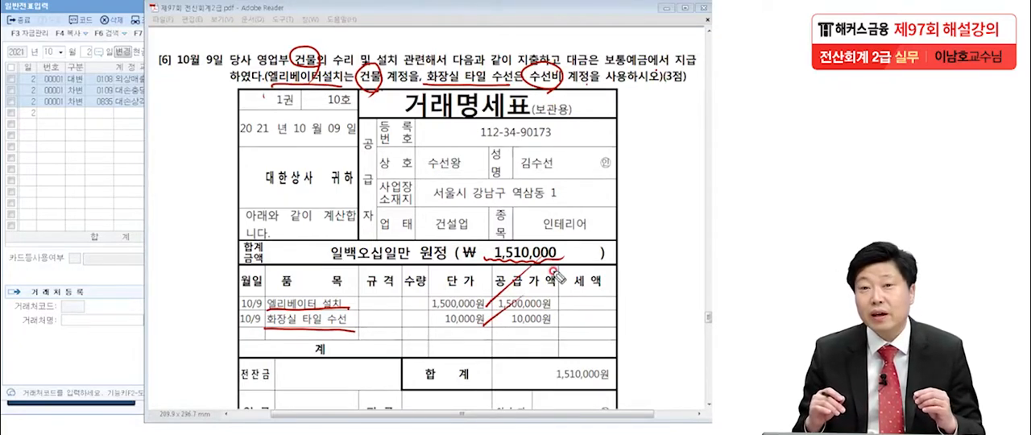
{"action": "left_click_drag", "start_coordinate": [369, 103], "coordinate": [381, 88]}
{"action": "left_click_drag", "start_coordinate": [556, 99], "coordinate": [604, 78]}
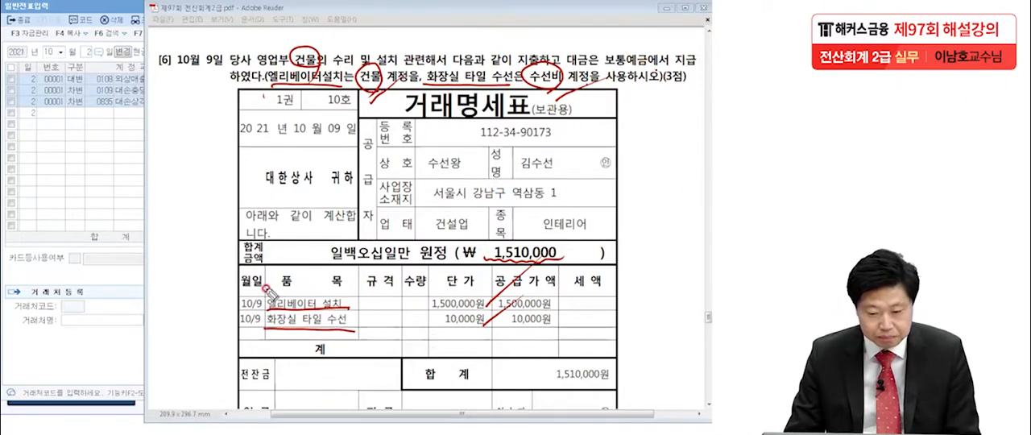
{"action": "key", "text": "e"}
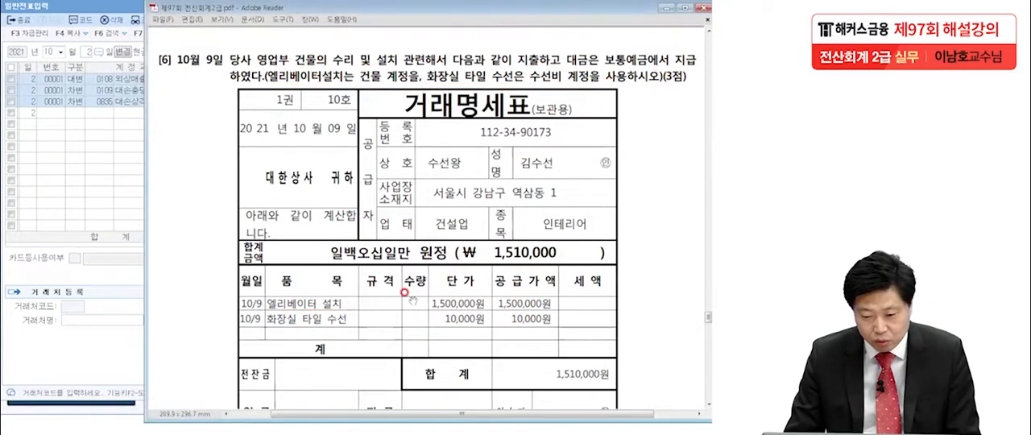
{"action": "scroll", "coordinate": [407, 273], "scroll_direction": "down", "scroll_amount": 1}
{"action": "scroll", "coordinate": [407, 273], "scroll_direction": "down", "scroll_amount": 3}
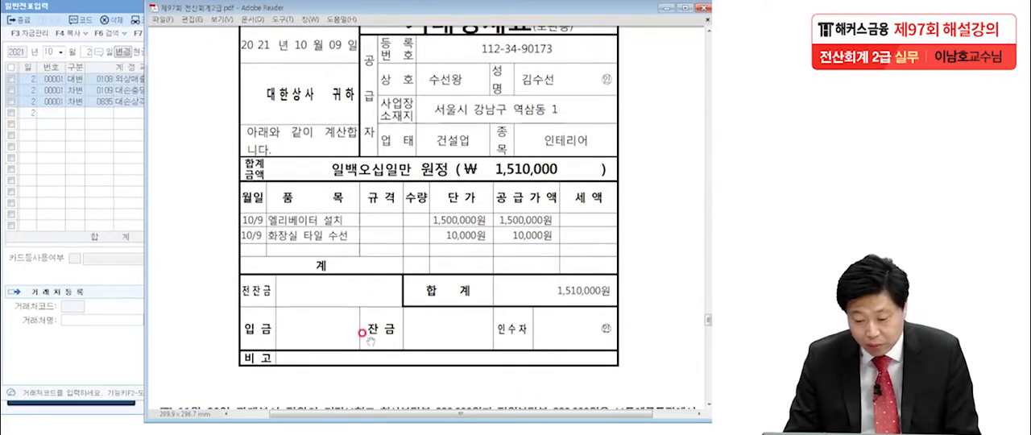
{"action": "scroll", "coordinate": [411, 172], "scroll_direction": "up", "scroll_amount": 3}
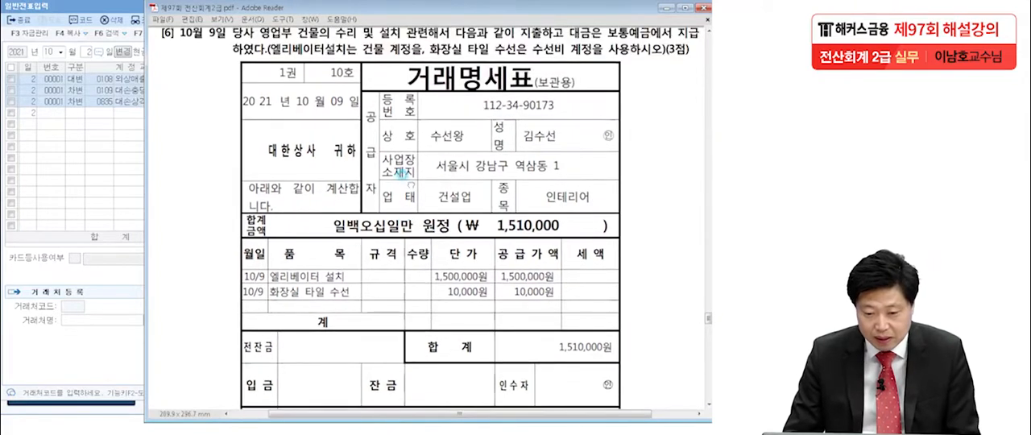
Switch to 일반전표입력 in KcLep and open the voucher date October 9, 2021.
{"action": "left_click", "coordinate": [72, 151]}
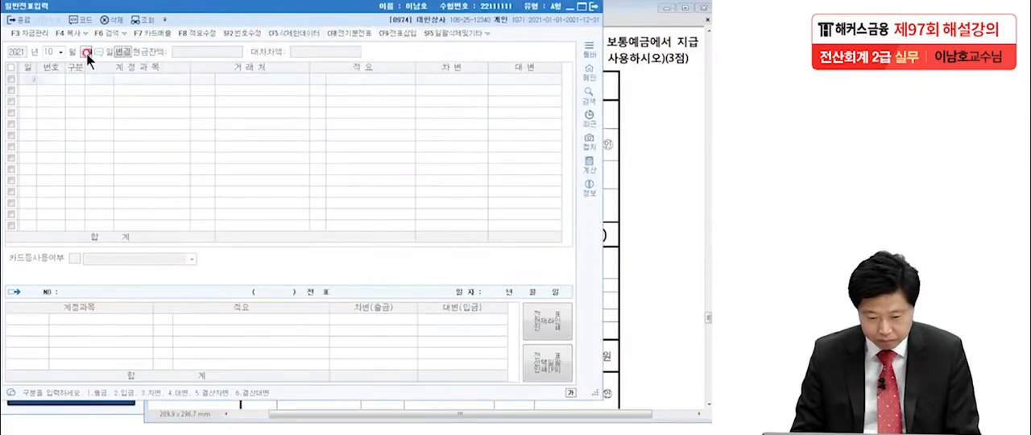
{"action": "type", "text": "9"}
{"action": "key", "text": "Return"}
Enter a credit (대변) line for 0103 보통예금 of 1,510,000 on October 9, without a client.
{"action": "type", "text": "4"}
{"action": "key", "text": "Return"}
{"action": "type", "text": "보통"}
{"action": "key", "text": "Return"}
{"action": "key", "text": "Return"}
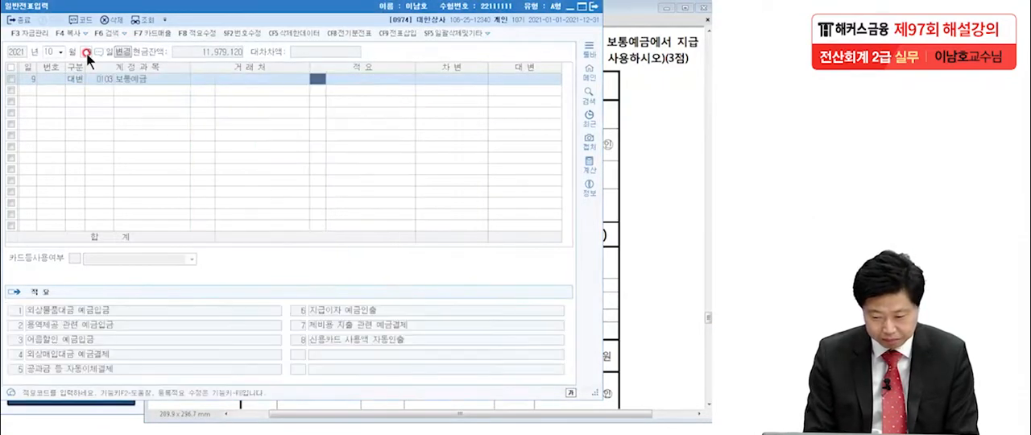
{"action": "key", "text": "Return"}
{"action": "type", "text": "1,510,000"}
Add a debit (차변) line for 0202 건물 of 1,500,000 to the October 9 voucher, without a client.
{"action": "key", "text": "Return"}
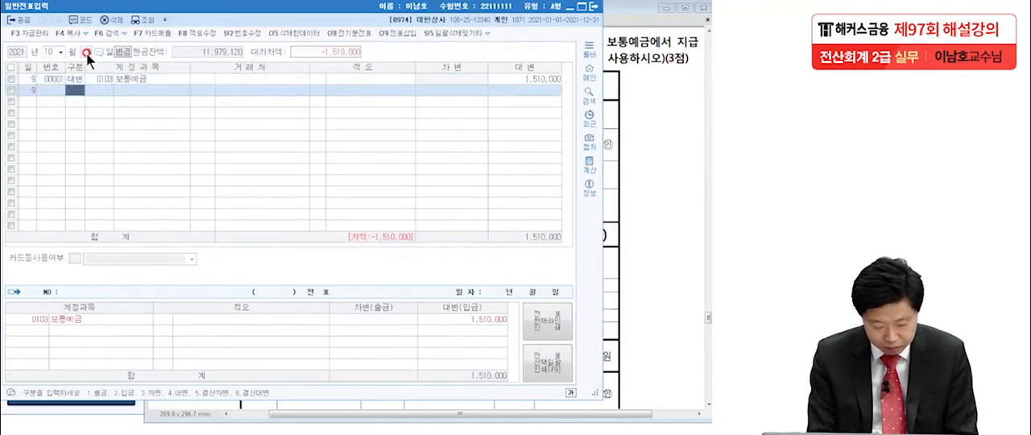
{"action": "type", "text": "3"}
{"action": "key", "text": "Return"}
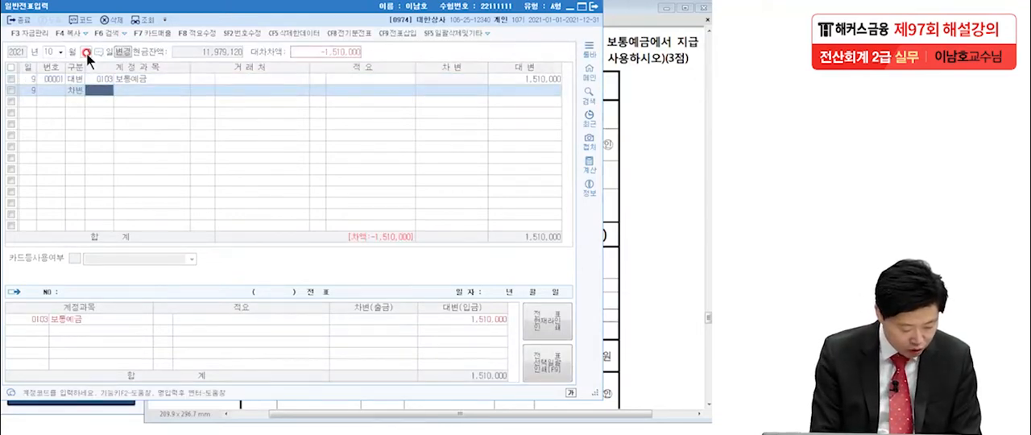
{"action": "type", "text": "202"}
{"action": "key", "text": "Return"}
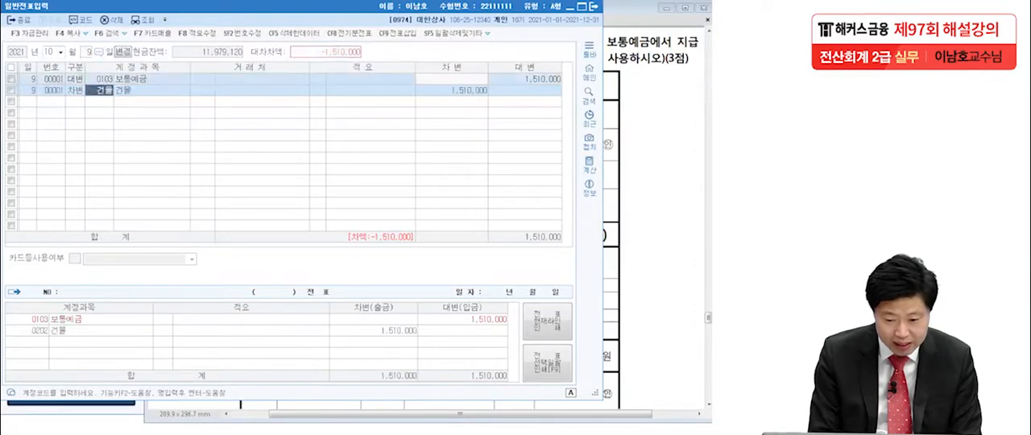
{"action": "left_click", "coordinate": [99, 90]}
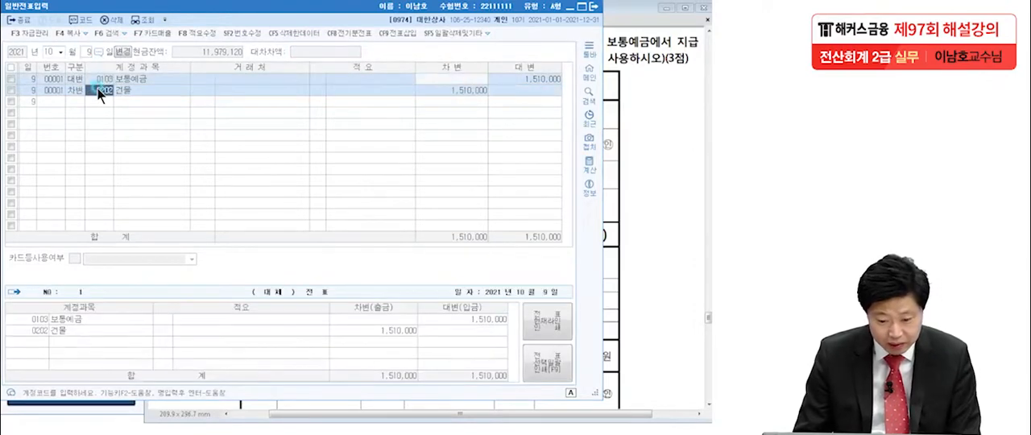
{"action": "type", "text": "건물"}
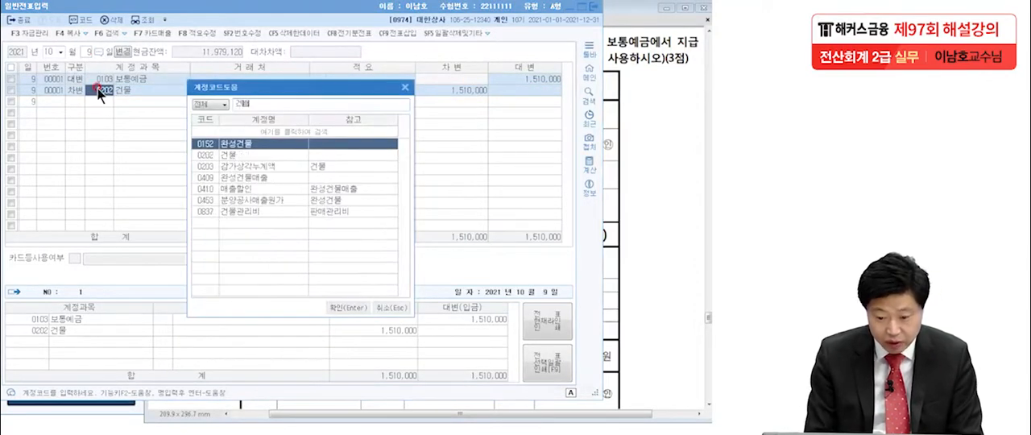
{"action": "left_click", "coordinate": [228, 154]}
{"action": "key", "text": "Return"}
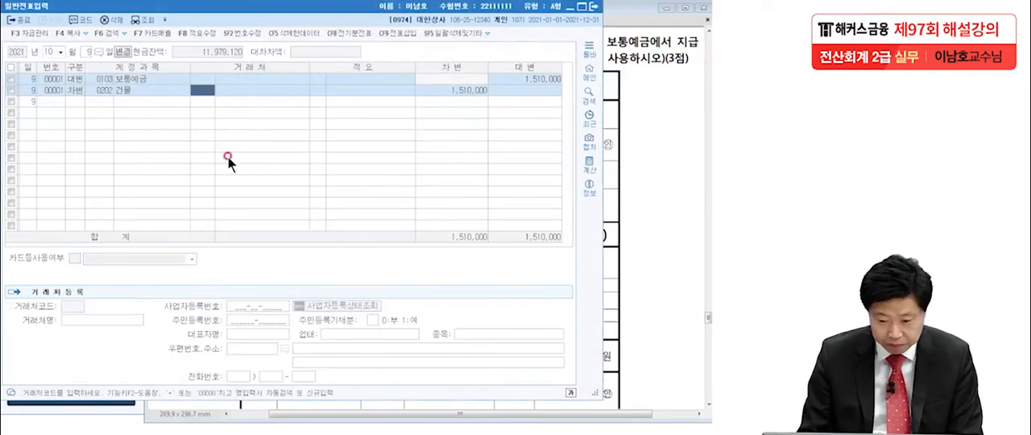
{"action": "left_click", "coordinate": [455, 95]}
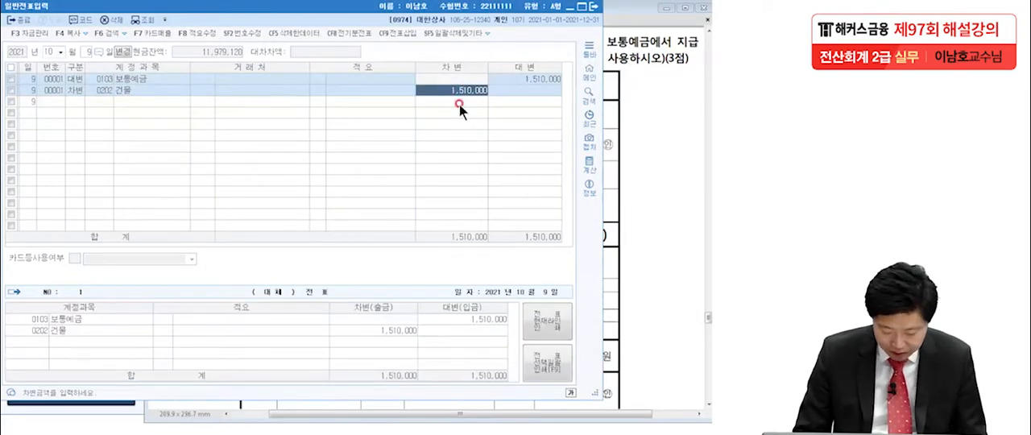
{"action": "type", "text": "150"}
{"action": "key", "text": "Return"}
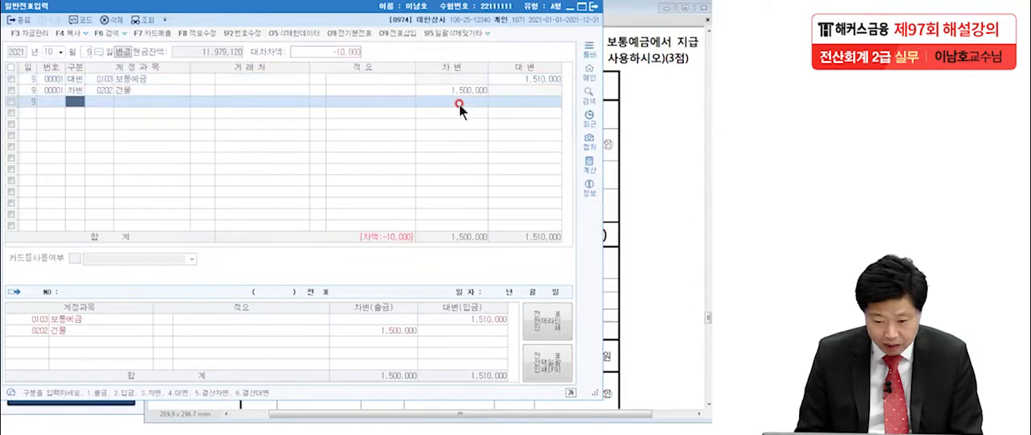
Add a debit (차변) line for the 판매관리비 account 0820 수선비 of 10,000 to the October 9 voucher, without a client.
{"action": "type", "text": "3"}
{"action": "key", "text": "Return"}
{"action": "type", "text": "수수"}
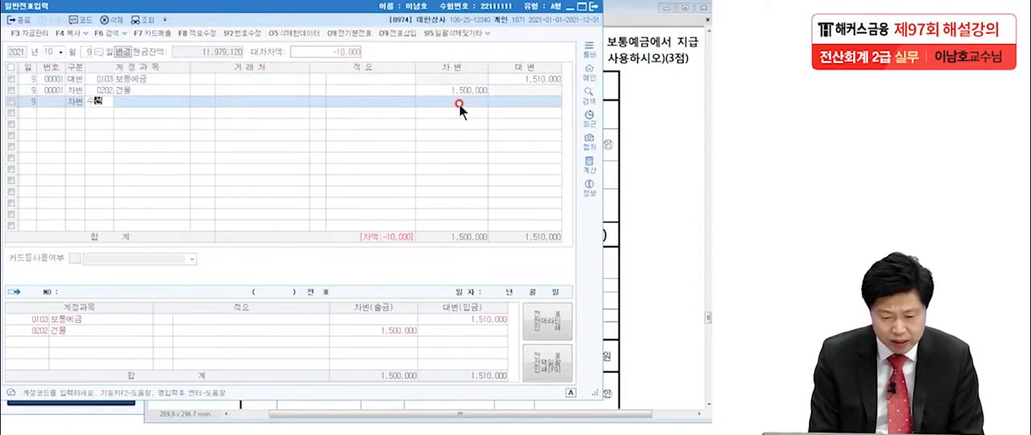
{"action": "key", "text": "Return"}
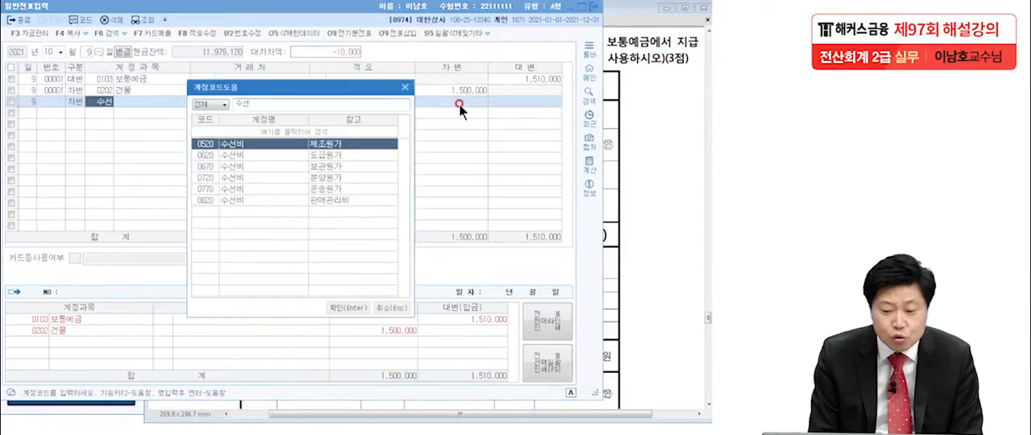
{"action": "double_click", "coordinate": [277, 200]}
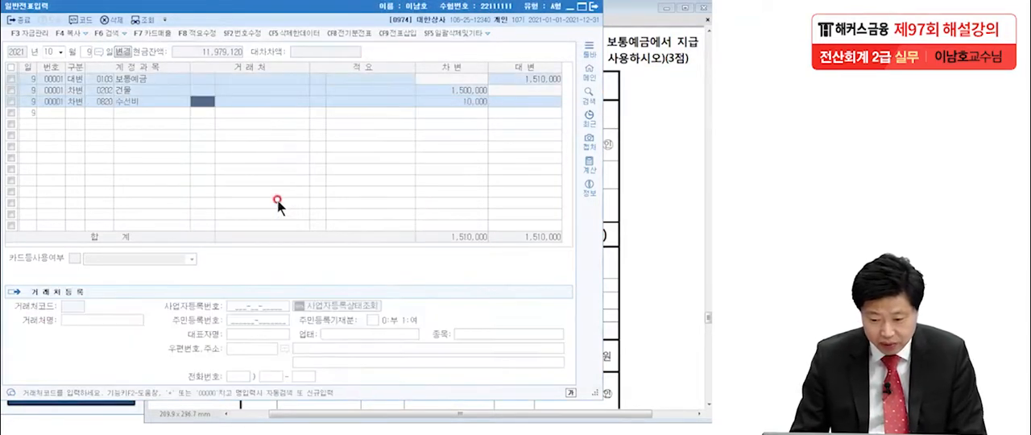
{"action": "left_click", "coordinate": [458, 100]}
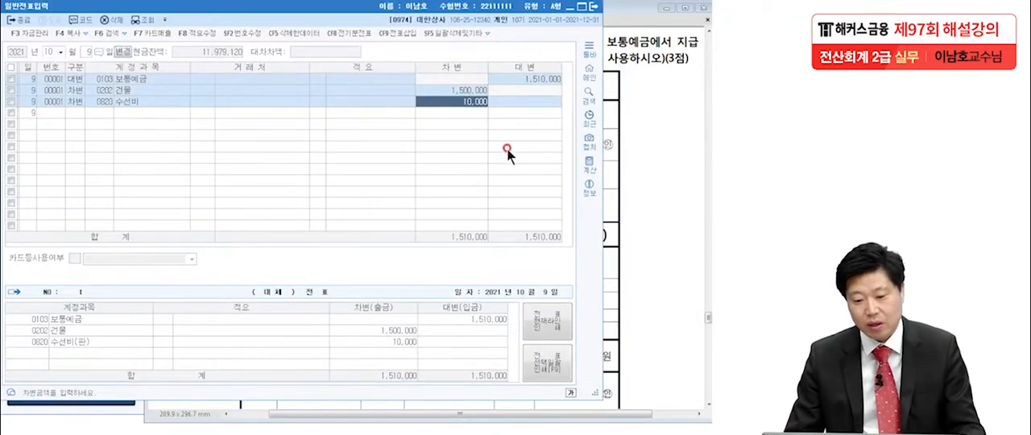
Switch to the exam PDF and read 문제4 item 7 of November 20, following the company and employee shares of the 건강보험료.
{"action": "left_click", "coordinate": [683, 169]}
{"action": "scroll", "coordinate": [600, 265], "scroll_direction": "down", "scroll_amount": 5}
{"action": "scroll", "coordinate": [592, 259], "scroll_direction": "down", "scroll_amount": 8}
{"action": "left_click_drag", "start_coordinate": [529, 89], "coordinate": [529, 93]}
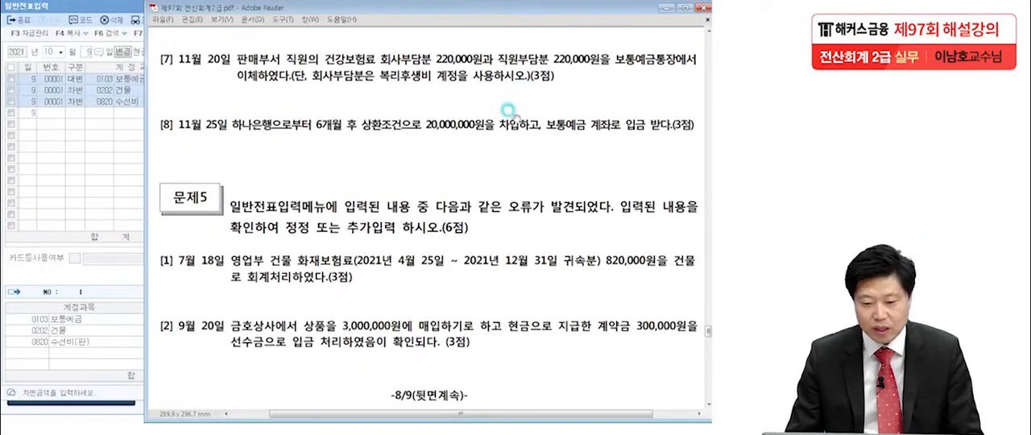
{"action": "left_click", "coordinate": [513, 138]}
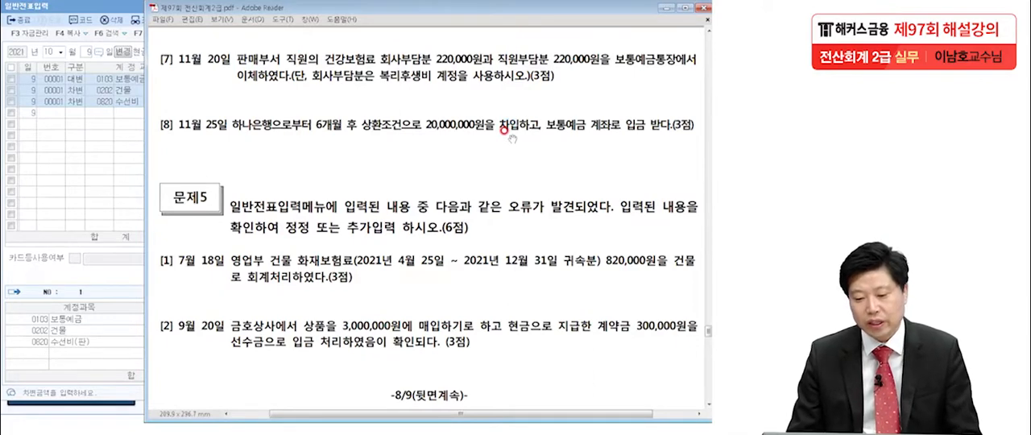
{"action": "left_click", "coordinate": [408, 71]}
{"action": "left_click", "coordinate": [458, 67]}
{"action": "left_click", "coordinate": [492, 63]}
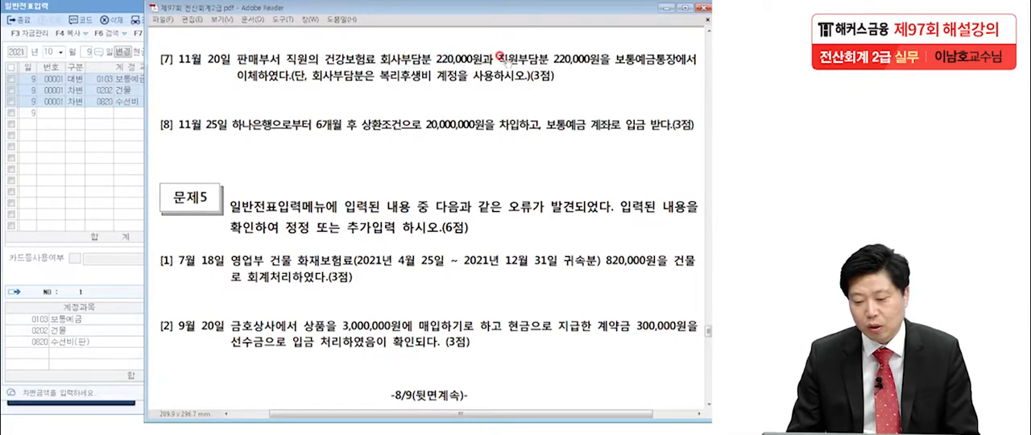
{"action": "left_click", "coordinate": [520, 62]}
{"action": "left_click", "coordinate": [593, 58]}
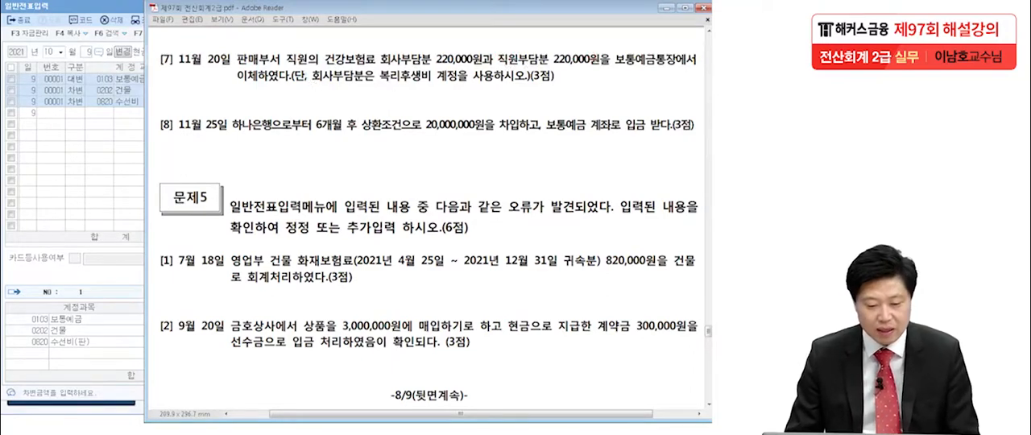
{"action": "key", "text": "alt+Tab"}
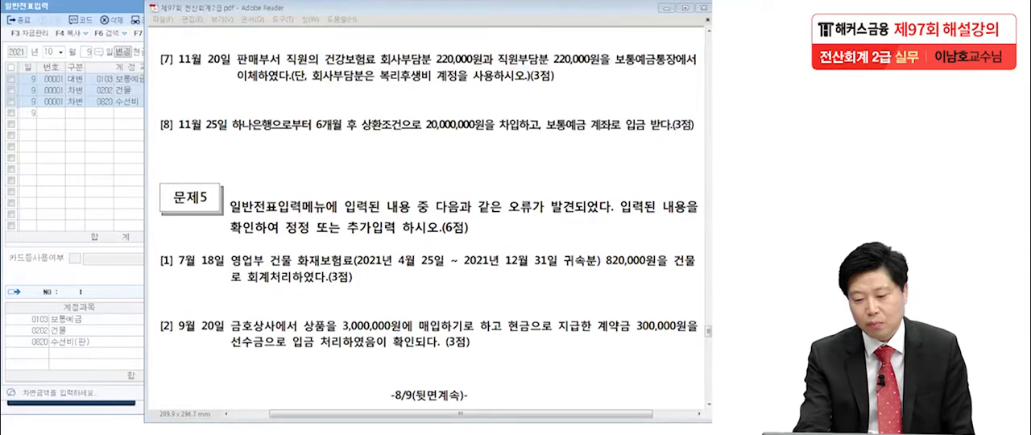
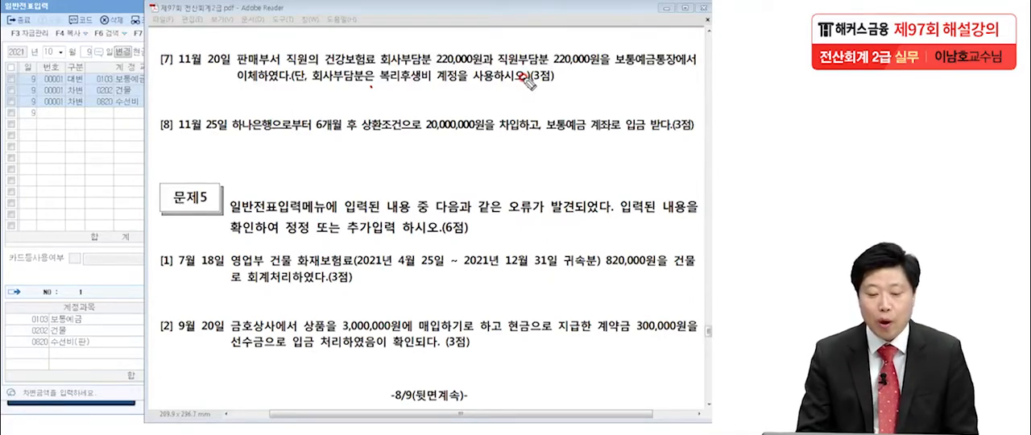
Handwrite the note "사회보장법 : 국민연금, 건강보험료" across the exam page below 문제4 item 8.
{"action": "mouse_move", "coordinate": [88, 143]}
{"action": "left_mouse_down"}
{"action": "mouse_move", "coordinate": [66, 174]}
{"action": "mouse_move", "coordinate": [85, 172]}
{"action": "left_mouse_up"}
{"action": "left_click_drag", "start_coordinate": [95, 139], "coordinate": [97, 185]}
{"action": "left_click_drag", "start_coordinate": [97, 164], "coordinate": [126, 142]}
{"action": "mouse_move", "coordinate": [114, 153]}
{"action": "left_mouse_down"}
{"action": "mouse_move", "coordinate": [131, 149]}
{"action": "mouse_move", "coordinate": [124, 175]}
{"action": "left_mouse_up"}
{"action": "mouse_move", "coordinate": [116, 179]}
{"action": "left_mouse_down"}
{"action": "mouse_move", "coordinate": [139, 174]}
{"action": "mouse_move", "coordinate": [173, 138]}
{"action": "mouse_move", "coordinate": [189, 153]}
{"action": "mouse_move", "coordinate": [219, 143]}
{"action": "mouse_move", "coordinate": [233, 160]}
{"action": "mouse_move", "coordinate": [261, 153]}
{"action": "mouse_move", "coordinate": [287, 169]}
{"action": "left_mouse_up"}
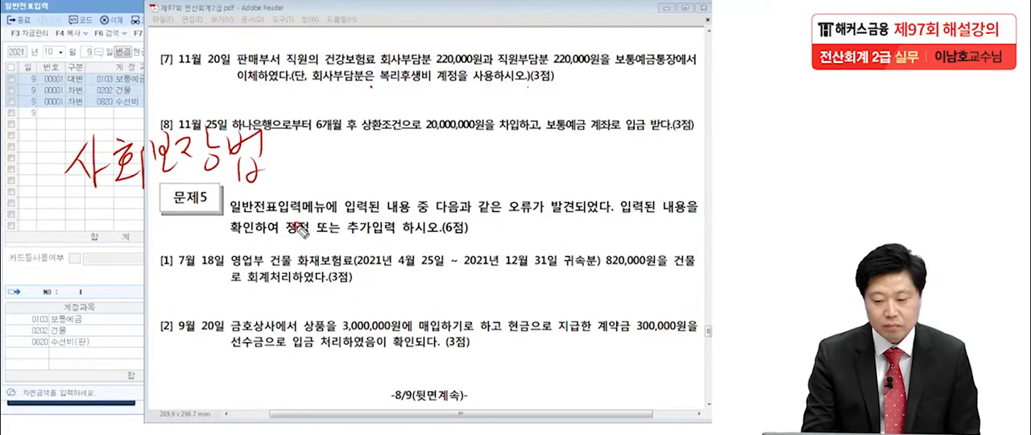
{"action": "mouse_move", "coordinate": [343, 139]}
{"action": "left_mouse_down"}
{"action": "mouse_move", "coordinate": [372, 153]}
{"action": "mouse_move", "coordinate": [386, 182]}
{"action": "left_mouse_up"}
{"action": "mouse_move", "coordinate": [412, 151]}
{"action": "left_mouse_down"}
{"action": "mouse_move", "coordinate": [433, 165]}
{"action": "mouse_move", "coordinate": [467, 154]}
{"action": "mouse_move", "coordinate": [459, 192]}
{"action": "mouse_move", "coordinate": [473, 193]}
{"action": "left_mouse_up"}
{"action": "left_click_drag", "start_coordinate": [313, 146], "coordinate": [313, 150]}
{"action": "left_click_drag", "start_coordinate": [314, 160], "coordinate": [315, 163]}
{"action": "left_click_drag", "start_coordinate": [502, 183], "coordinate": [500, 193]}
{"action": "mouse_move", "coordinate": [527, 144]}
{"action": "left_mouse_down"}
{"action": "mouse_move", "coordinate": [537, 149]}
{"action": "mouse_move", "coordinate": [533, 161]}
{"action": "mouse_move", "coordinate": [586, 165]}
{"action": "mouse_move", "coordinate": [574, 157]}
{"action": "mouse_move", "coordinate": [592, 179]}
{"action": "mouse_move", "coordinate": [613, 144]}
{"action": "mouse_move", "coordinate": [660, 174]}
{"action": "mouse_move", "coordinate": [679, 167]}
{"action": "mouse_move", "coordinate": [692, 193]}
{"action": "mouse_move", "coordinate": [685, 177]}
{"action": "left_mouse_up"}
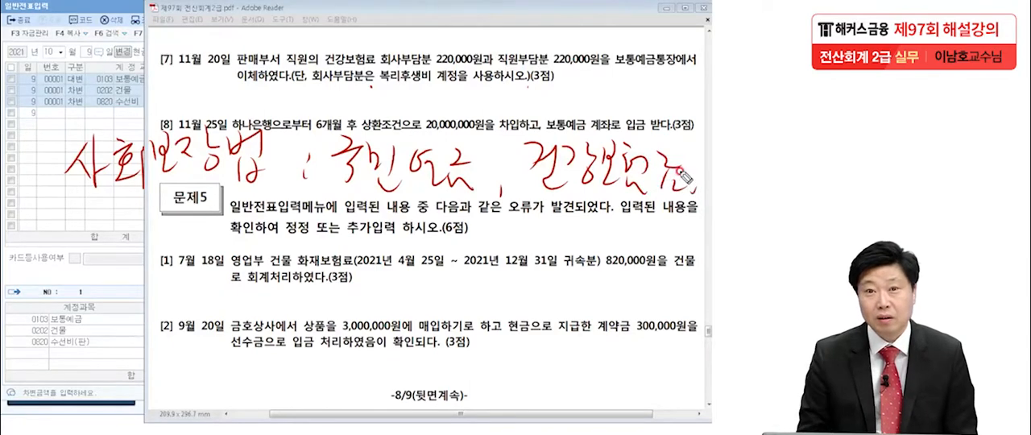
Underline and box 국민연금 and 건강보험료 in the handwritten note.
{"action": "left_click_drag", "start_coordinate": [334, 198], "coordinate": [475, 211]}
{"action": "left_click_drag", "start_coordinate": [532, 203], "coordinate": [644, 219]}
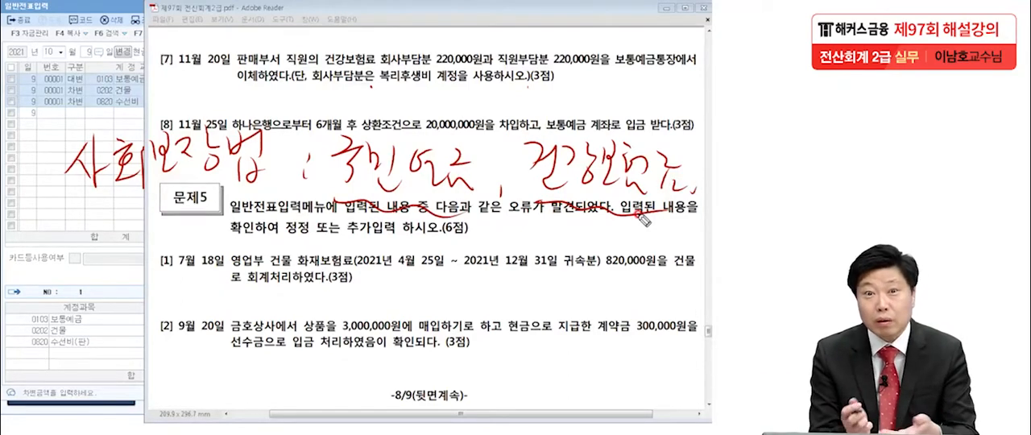
{"action": "mouse_move", "coordinate": [527, 216]}
{"action": "left_mouse_down"}
{"action": "mouse_move", "coordinate": [693, 216]}
{"action": "mouse_move", "coordinate": [660, 112]}
{"action": "mouse_move", "coordinate": [693, 213]}
{"action": "left_mouse_up"}
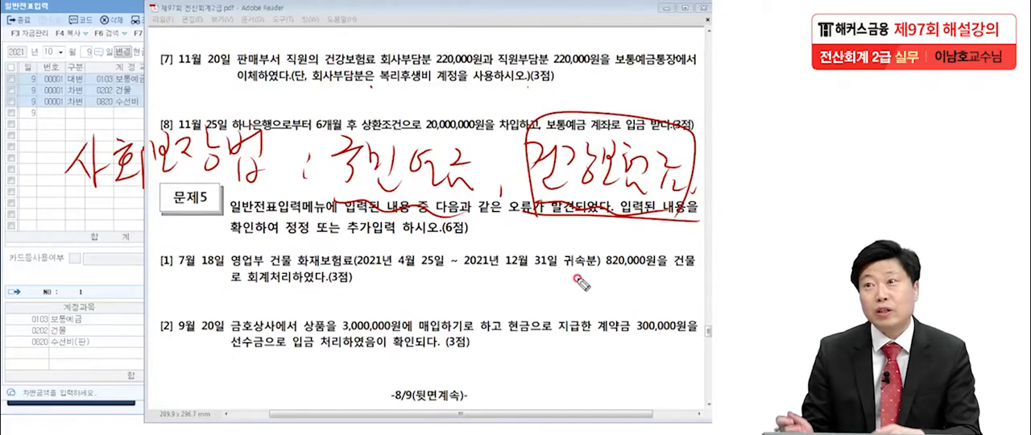
{"action": "left_click_drag", "start_coordinate": [331, 215], "coordinate": [480, 211]}
{"action": "mouse_move", "coordinate": [330, 213]}
{"action": "left_mouse_down"}
{"action": "mouse_move", "coordinate": [484, 117]}
{"action": "mouse_move", "coordinate": [475, 204]}
{"action": "left_mouse_up"}
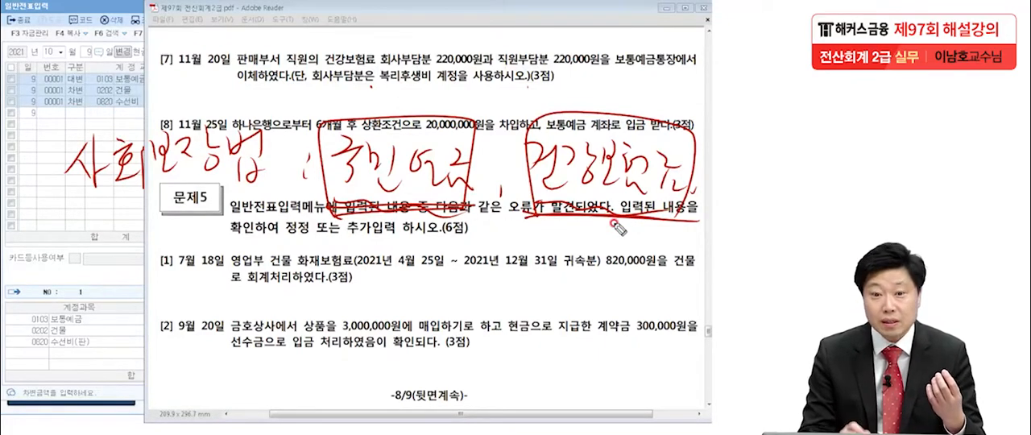
Handwrite "사회보험료" in quotation marks under 사회보장법, box 사회보장법 and underline the new term.
{"action": "left_click_drag", "start_coordinate": [94, 229], "coordinate": [72, 262]}
{"action": "mouse_move", "coordinate": [84, 245]}
{"action": "left_mouse_down"}
{"action": "mouse_move", "coordinate": [125, 268]}
{"action": "mouse_move", "coordinate": [149, 238]}
{"action": "mouse_move", "coordinate": [141, 266]}
{"action": "mouse_move", "coordinate": [167, 256]}
{"action": "mouse_move", "coordinate": [171, 272]}
{"action": "mouse_move", "coordinate": [189, 241]}
{"action": "mouse_move", "coordinate": [205, 262]}
{"action": "mouse_move", "coordinate": [256, 230]}
{"action": "mouse_move", "coordinate": [242, 256]}
{"action": "left_mouse_up"}
{"action": "left_click_drag", "start_coordinate": [229, 263], "coordinate": [274, 255]}
{"action": "left_click_drag", "start_coordinate": [43, 230], "coordinate": [47, 242]}
{"action": "left_click_drag", "start_coordinate": [51, 226], "coordinate": [56, 244]}
{"action": "left_click_drag", "start_coordinate": [264, 219], "coordinate": [269, 231]}
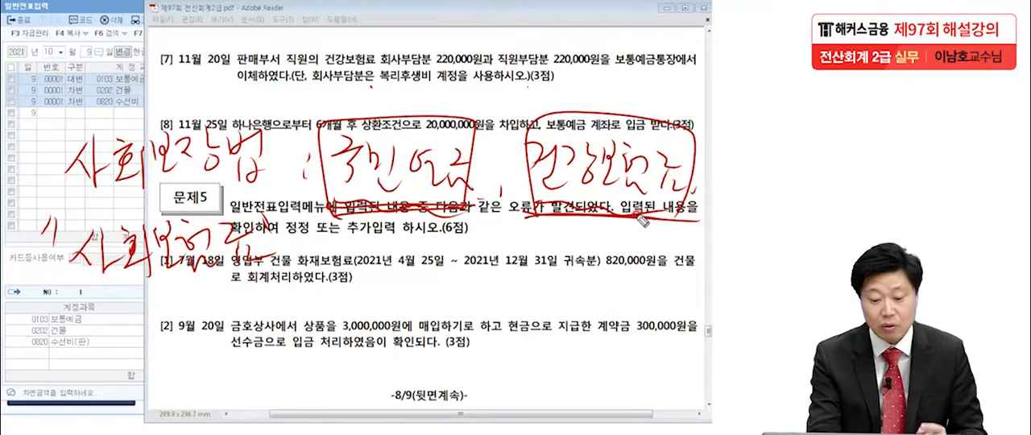
{"action": "mouse_move", "coordinate": [54, 200]}
{"action": "left_mouse_down"}
{"action": "mouse_move", "coordinate": [273, 202]}
{"action": "mouse_move", "coordinate": [55, 128]}
{"action": "mouse_move", "coordinate": [272, 178]}
{"action": "left_mouse_up"}
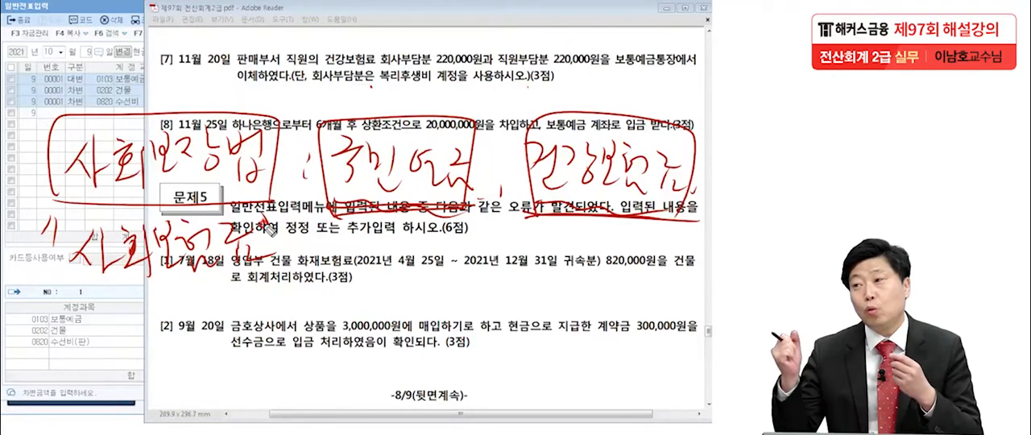
{"action": "mouse_move", "coordinate": [53, 295]}
{"action": "left_mouse_down"}
{"action": "mouse_move", "coordinate": [71, 306]}
{"action": "mouse_move", "coordinate": [250, 305]}
{"action": "mouse_move", "coordinate": [274, 286]}
{"action": "left_mouse_up"}
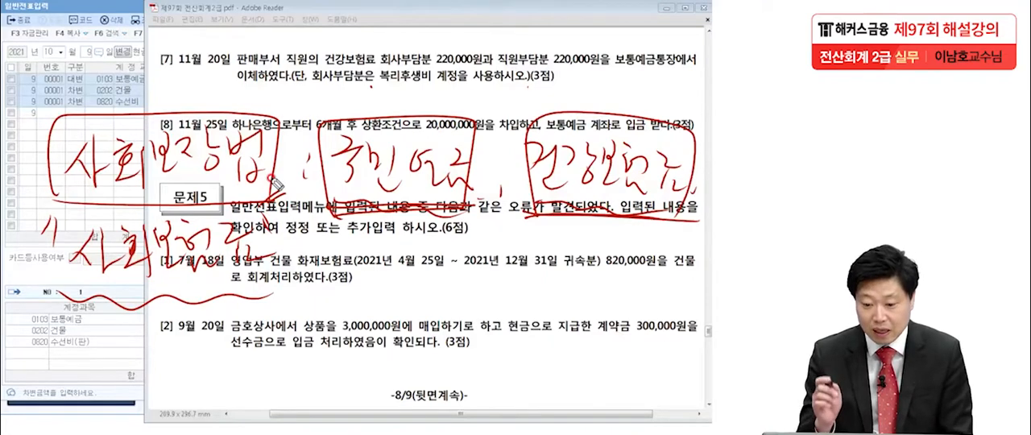
Circle 건강보험료 and both 220,000원 shares in item 7, and note (대) 예수금 beside the employee share.
{"action": "mouse_move", "coordinate": [310, 58]}
{"action": "left_mouse_down"}
{"action": "mouse_move", "coordinate": [344, 47]}
{"action": "mouse_move", "coordinate": [367, 67]}
{"action": "left_mouse_up"}
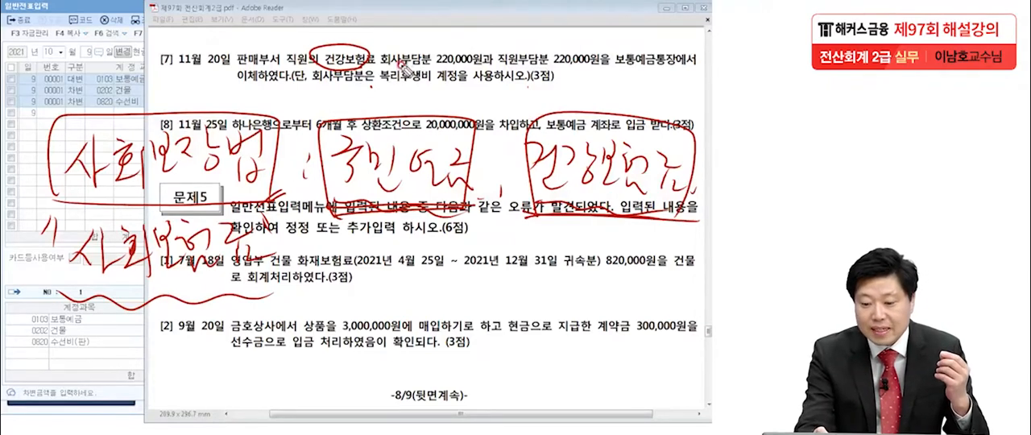
{"action": "left_click_drag", "start_coordinate": [435, 67], "coordinate": [593, 69]}
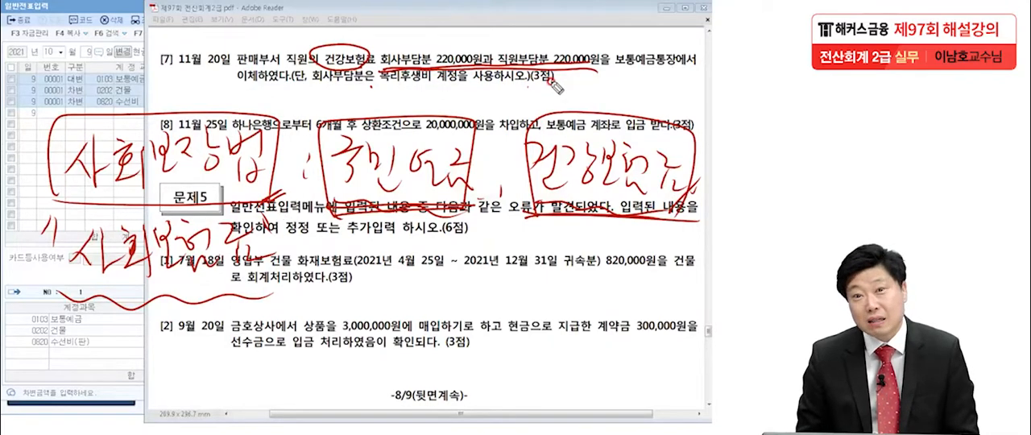
{"action": "mouse_move", "coordinate": [599, 76]}
{"action": "left_mouse_down"}
{"action": "mouse_move", "coordinate": [519, 81]}
{"action": "mouse_move", "coordinate": [530, 103]}
{"action": "left_mouse_up"}
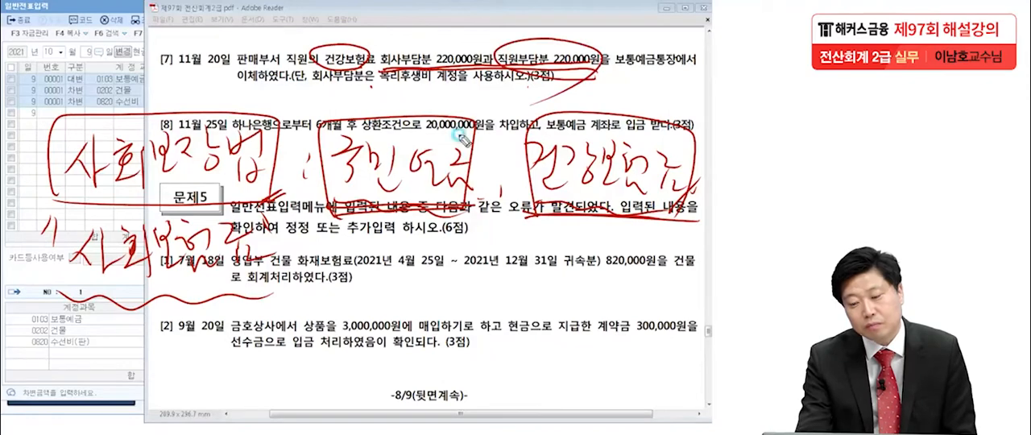
{"action": "mouse_move", "coordinate": [441, 93]}
{"action": "left_mouse_down"}
{"action": "mouse_move", "coordinate": [402, 81]}
{"action": "mouse_move", "coordinate": [451, 36]}
{"action": "mouse_move", "coordinate": [493, 65]}
{"action": "mouse_move", "coordinate": [470, 74]}
{"action": "mouse_move", "coordinate": [379, 61]}
{"action": "mouse_move", "coordinate": [476, 64]}
{"action": "left_mouse_up"}
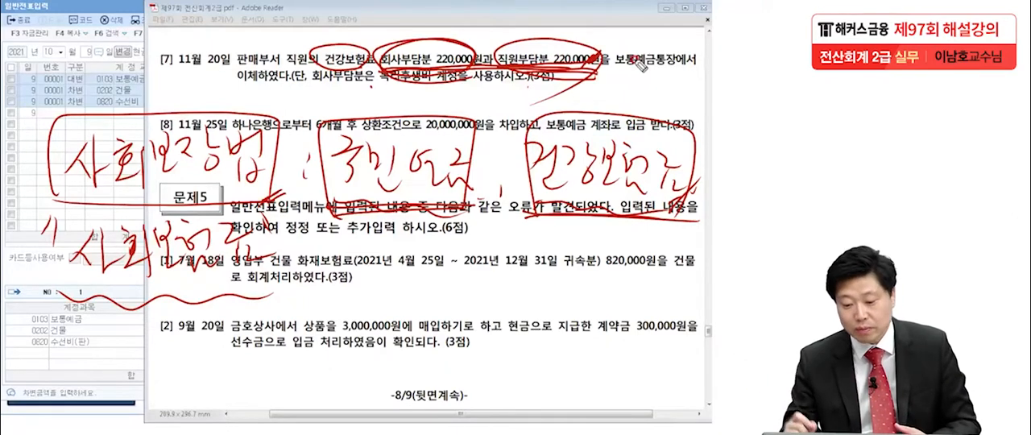
{"action": "mouse_move", "coordinate": [590, 98]}
{"action": "left_mouse_down"}
{"action": "mouse_move", "coordinate": [654, 90]}
{"action": "mouse_move", "coordinate": [686, 108]}
{"action": "mouse_move", "coordinate": [570, 90]}
{"action": "mouse_move", "coordinate": [691, 112]}
{"action": "left_mouse_up"}
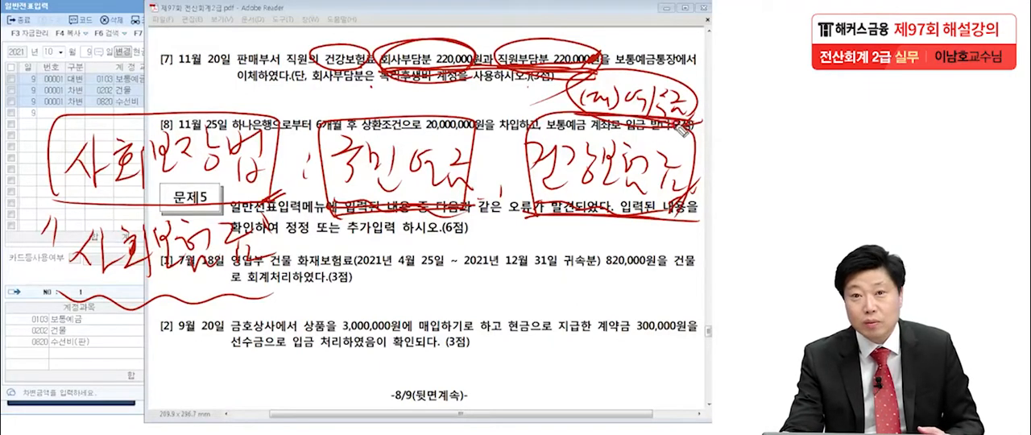
Handwrite the item 7 entry: (차) 예수금 220,000 and 복리후생비 220,000, (대) 보통예금 440,000.
{"action": "mouse_move", "coordinate": [125, 318]}
{"action": "left_mouse_down"}
{"action": "mouse_move", "coordinate": [121, 353]}
{"action": "mouse_move", "coordinate": [177, 330]}
{"action": "mouse_move", "coordinate": [197, 343]}
{"action": "mouse_move", "coordinate": [213, 326]}
{"action": "mouse_move", "coordinate": [219, 342]}
{"action": "mouse_move", "coordinate": [282, 316]}
{"action": "left_mouse_up"}
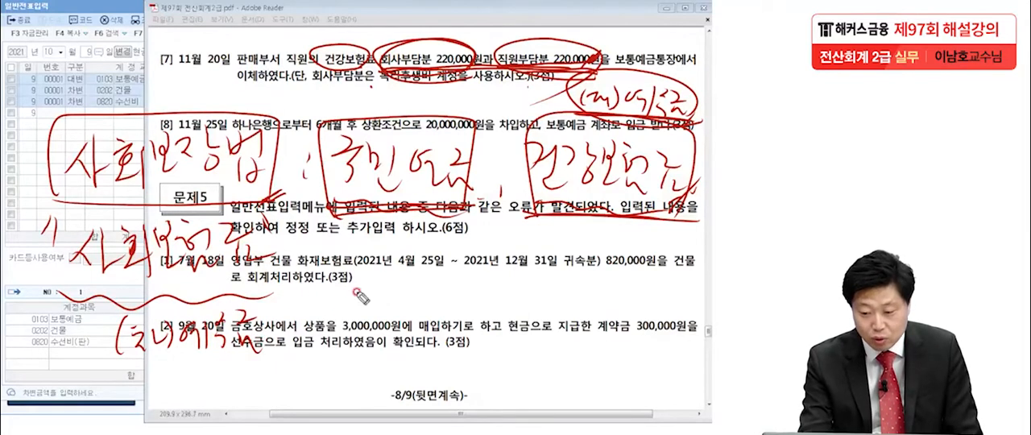
{"action": "mouse_move", "coordinate": [299, 312]}
{"action": "left_mouse_down"}
{"action": "mouse_move", "coordinate": [310, 322]}
{"action": "mouse_move", "coordinate": [402, 305]}
{"action": "left_mouse_up"}
{"action": "mouse_move", "coordinate": [488, 280]}
{"action": "left_mouse_down"}
{"action": "mouse_move", "coordinate": [484, 299]}
{"action": "mouse_move", "coordinate": [538, 315]}
{"action": "mouse_move", "coordinate": [512, 323]}
{"action": "left_mouse_up"}
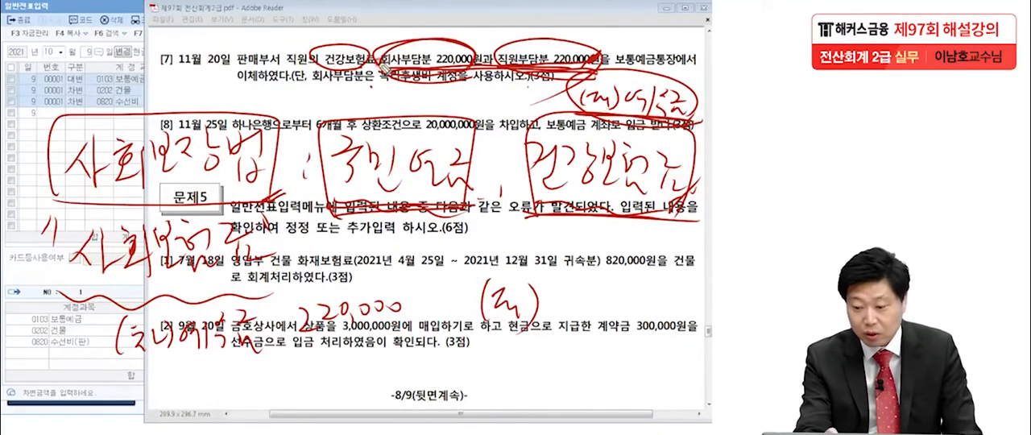
{"action": "mouse_move", "coordinate": [551, 270]}
{"action": "left_mouse_down"}
{"action": "mouse_move", "coordinate": [587, 306]}
{"action": "mouse_move", "coordinate": [595, 283]}
{"action": "mouse_move", "coordinate": [638, 306]}
{"action": "mouse_move", "coordinate": [653, 287]}
{"action": "mouse_move", "coordinate": [710, 277]}
{"action": "left_mouse_up"}
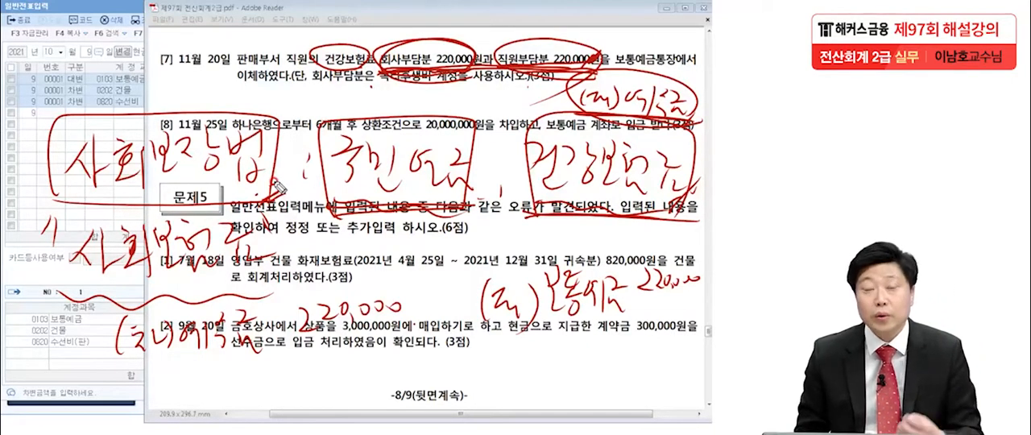
{"action": "mouse_move", "coordinate": [374, 89]}
{"action": "left_mouse_down"}
{"action": "mouse_move", "coordinate": [457, 86]}
{"action": "mouse_move", "coordinate": [428, 96]}
{"action": "mouse_move", "coordinate": [445, 96]}
{"action": "left_mouse_up"}
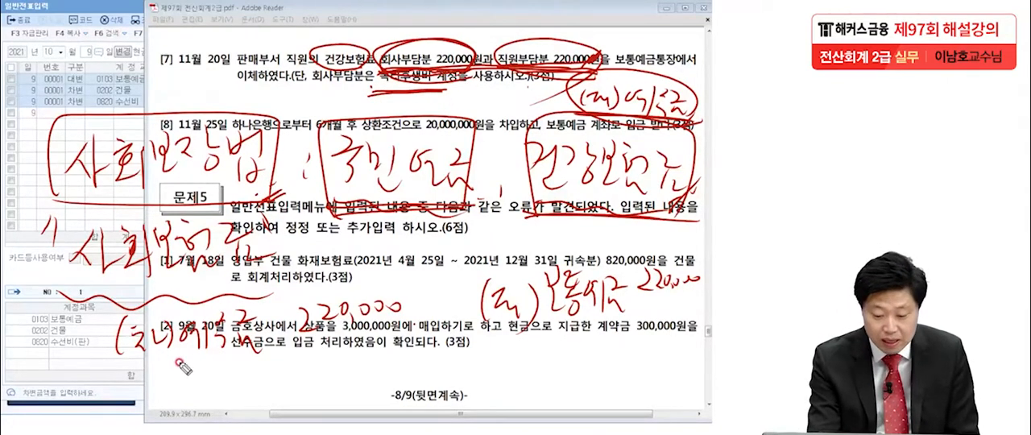
{"action": "mouse_move", "coordinate": [182, 359]}
{"action": "left_mouse_down"}
{"action": "mouse_move", "coordinate": [198, 380]}
{"action": "mouse_move", "coordinate": [233, 361]}
{"action": "mouse_move", "coordinate": [246, 376]}
{"action": "mouse_move", "coordinate": [275, 357]}
{"action": "mouse_move", "coordinate": [394, 364]}
{"action": "left_mouse_up"}
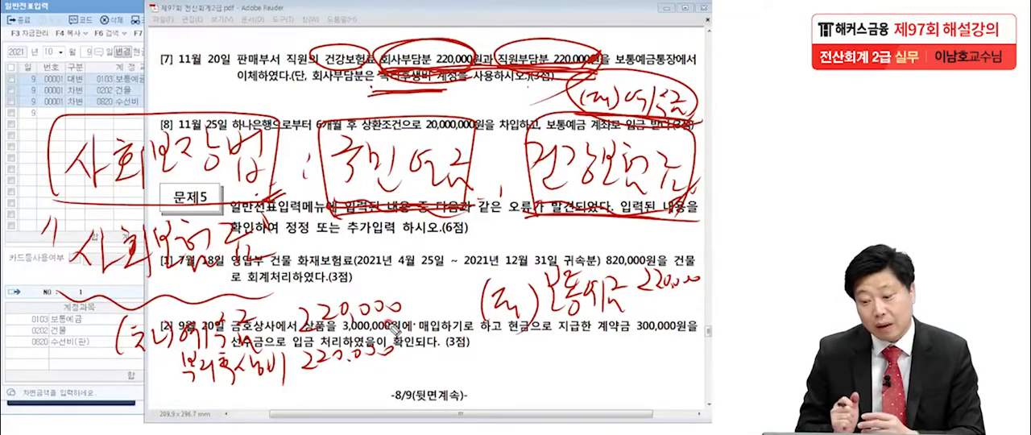
{"action": "mouse_move", "coordinate": [634, 283]}
{"action": "left_mouse_down"}
{"action": "mouse_move", "coordinate": [699, 275]}
{"action": "mouse_move", "coordinate": [662, 319]}
{"action": "mouse_move", "coordinate": [647, 316]}
{"action": "mouse_move", "coordinate": [695, 312]}
{"action": "mouse_move", "coordinate": [662, 308]}
{"action": "left_mouse_up"}
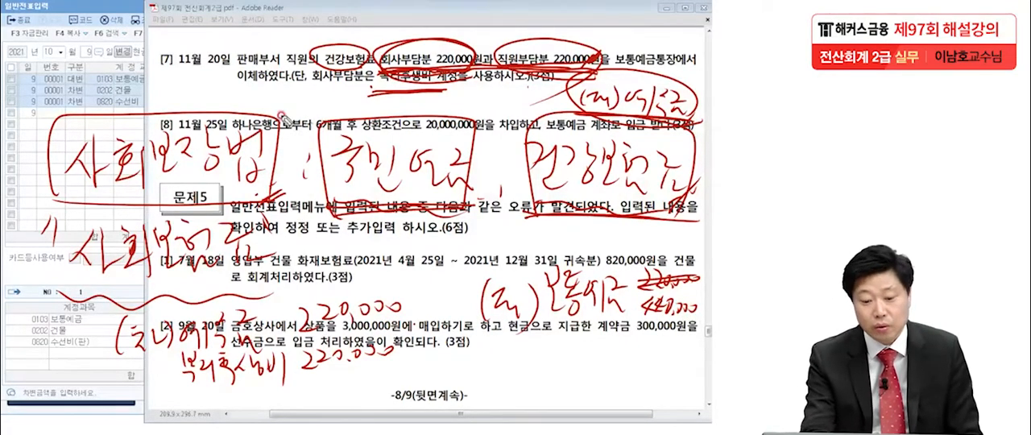
{"action": "left_click_drag", "start_coordinate": [160, 77], "coordinate": [178, 71]}
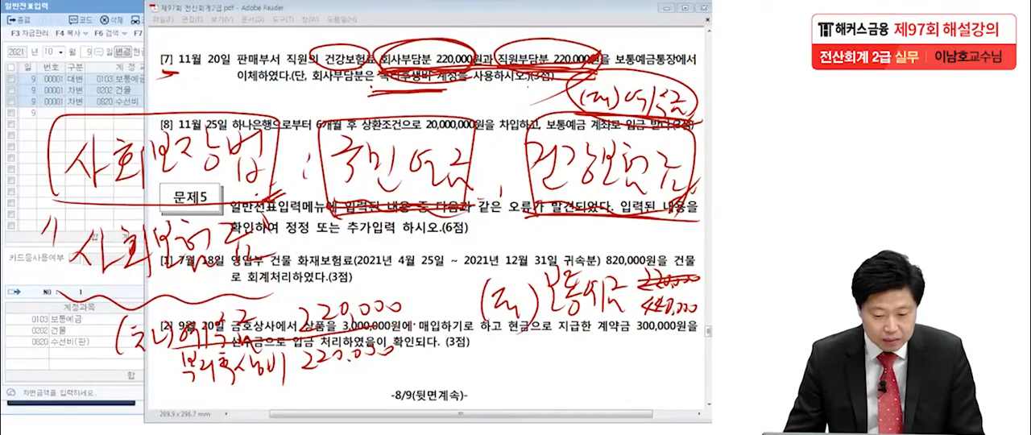
Return to 일반전표입력, set the date to November 20 and enter a credit (대변) line for 0103 보통예금 of 440,000.
{"action": "left_click", "coordinate": [94, 119]}
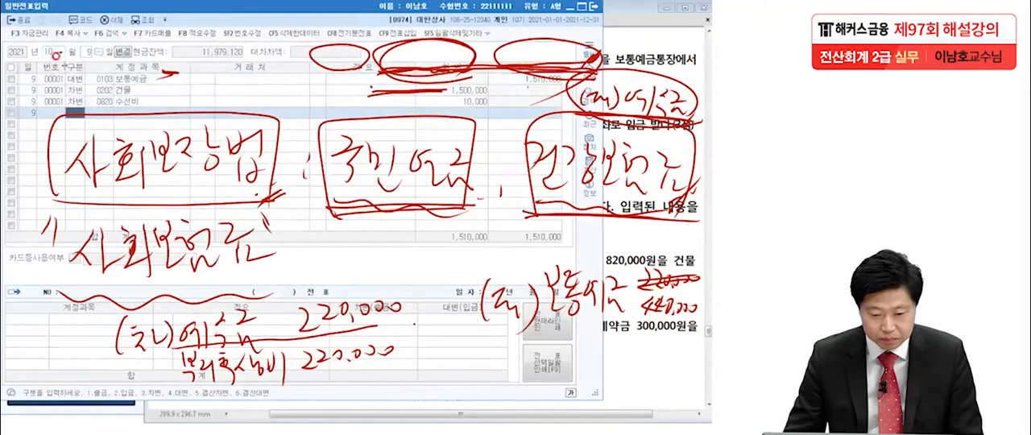
{"action": "left_click", "coordinate": [49, 54]}
{"action": "type", "text": "112"}
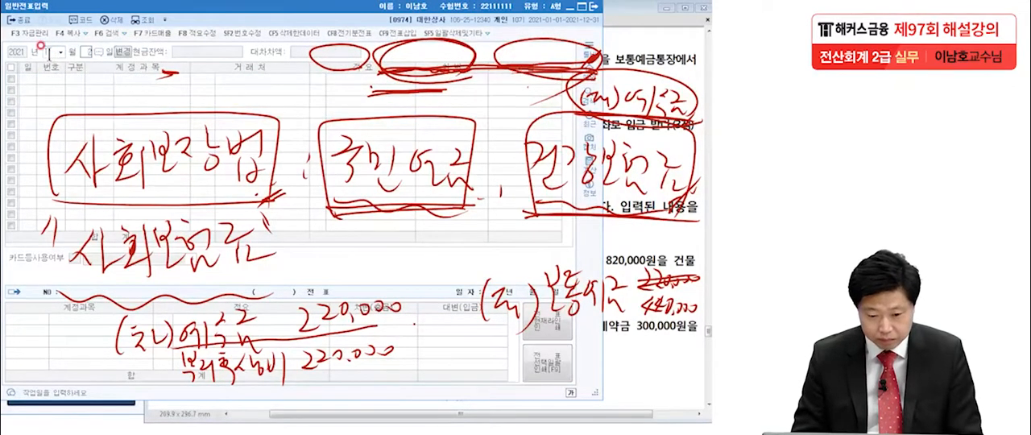
{"action": "type", "text": "0"}
{"action": "key", "text": "Return"}
{"action": "type", "text": "4"}
{"action": "key", "text": "Return"}
{"action": "type", "text": "보통"}
{"action": "key", "text": "Return"}
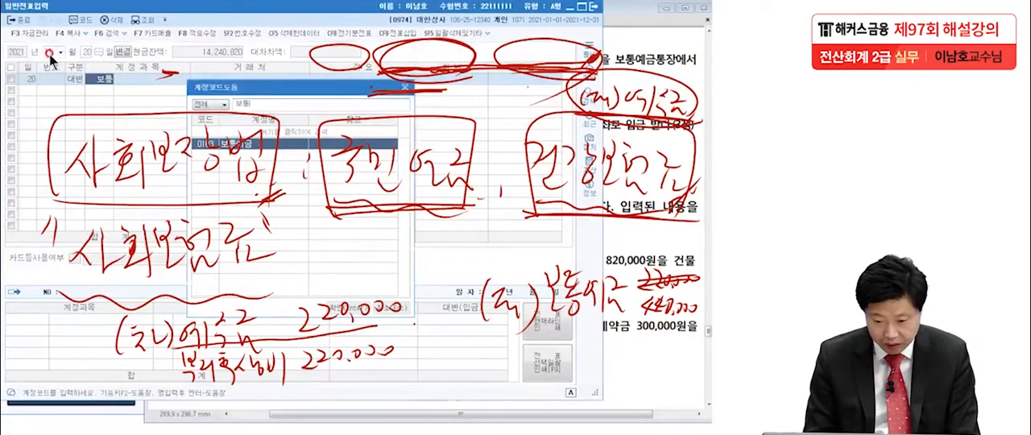
{"action": "key", "text": "Return"}
{"action": "left_click", "coordinate": [526, 80]}
{"action": "type", "text": "440,000"}
{"action": "key", "text": "Return"}
Add a debit (차변) line for 0254 예수금 of 220,000 to the November 20 voucher, without a client.
{"action": "type", "text": "3"}
{"action": "type", "text": "예수"}
{"action": "key", "text": "Return"}
{"action": "key", "text": "Return"}
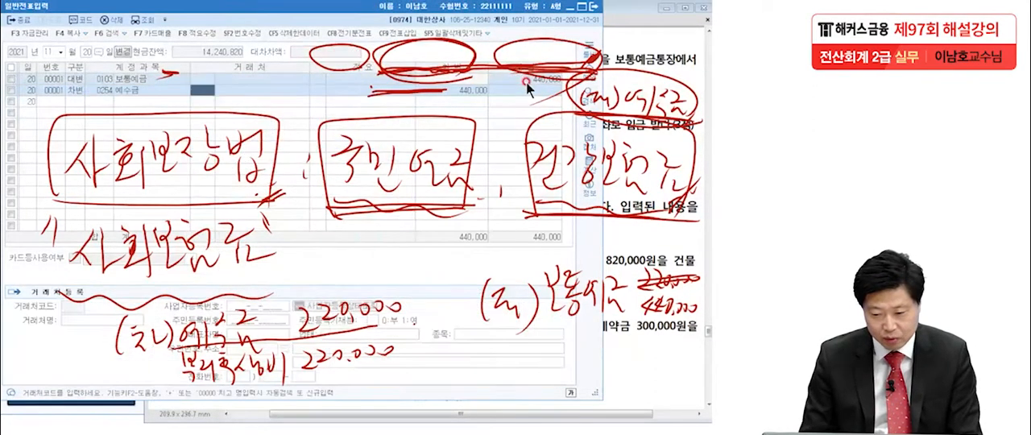
{"action": "key", "text": "Return"}
{"action": "key", "text": "Return"}
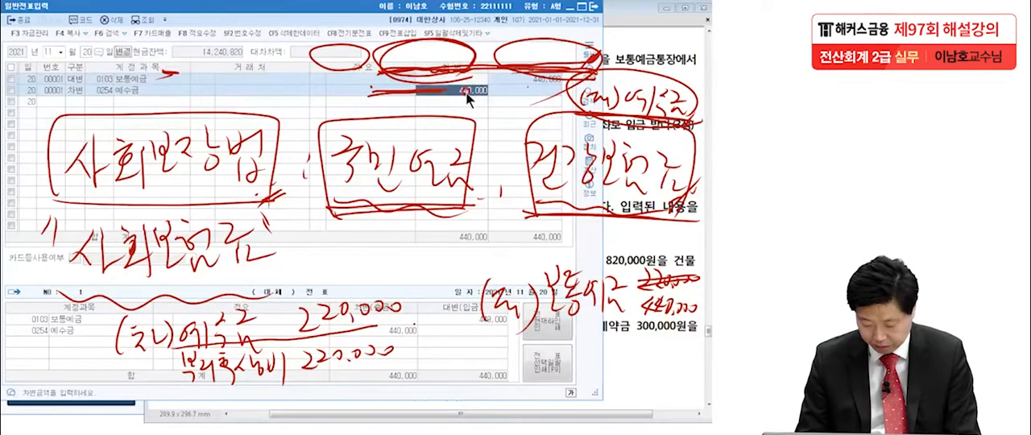
{"action": "type", "text": "220"}
{"action": "key", "text": "Return"}
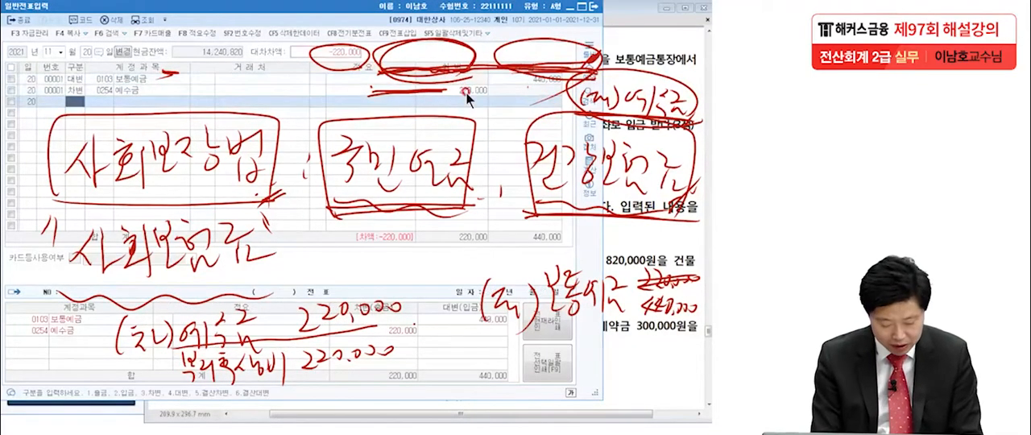
Add a debit (차변) line for the 판매관리비 account 0811 복리후생비 of 220,000 to the November 20 voucher, and clear the pen marks.
{"action": "type", "text": "3복리"}
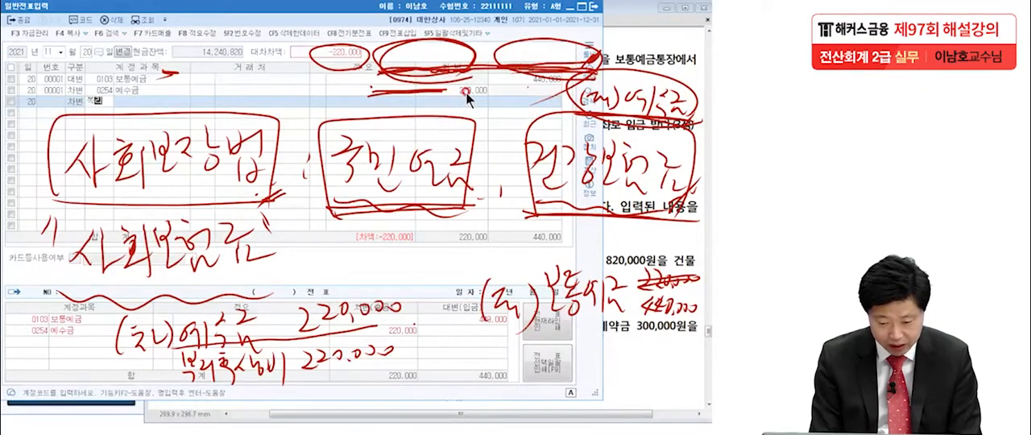
{"action": "key", "text": "Return"}
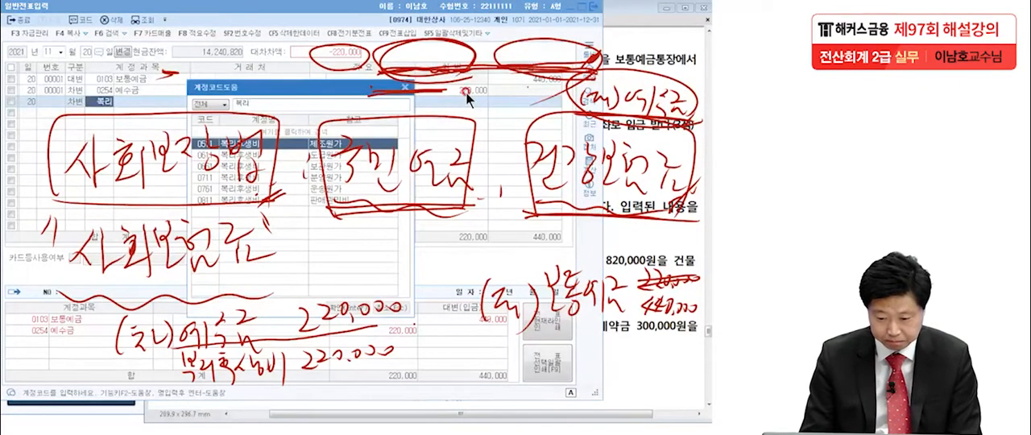
{"action": "left_click", "coordinate": [288, 200]}
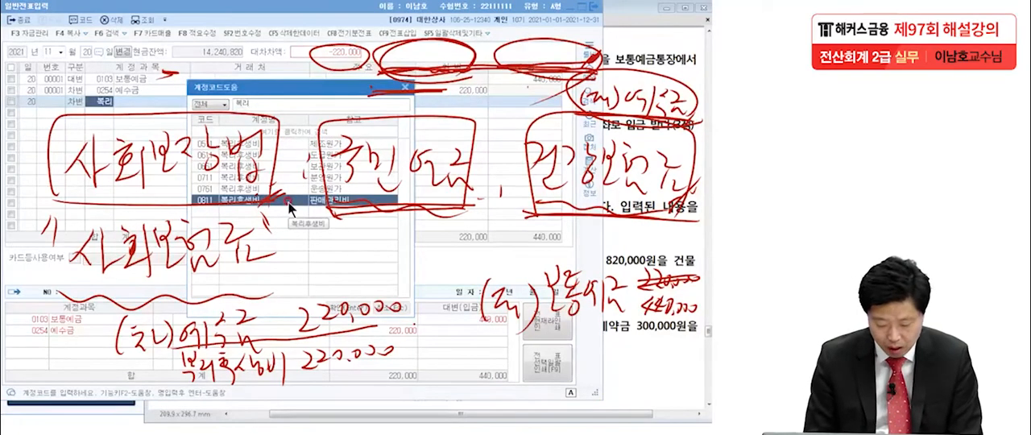
{"action": "double_click", "coordinate": [288, 201]}
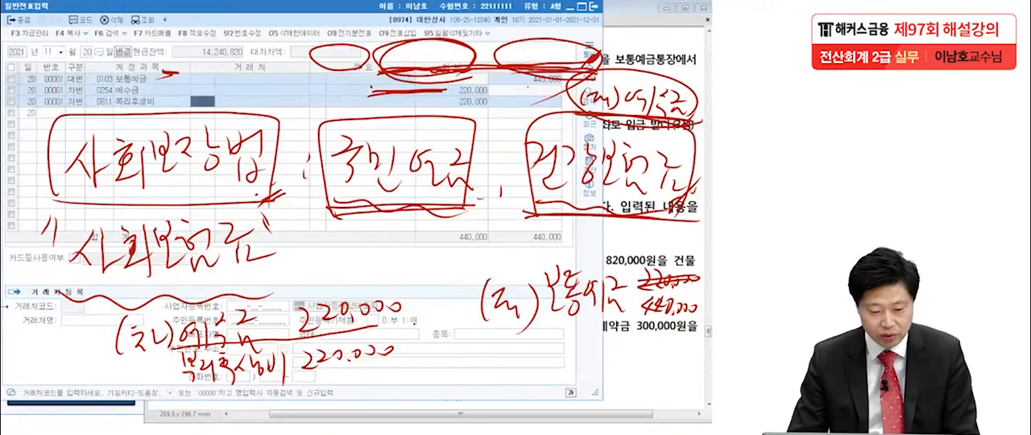
{"action": "key", "text": "Escape"}
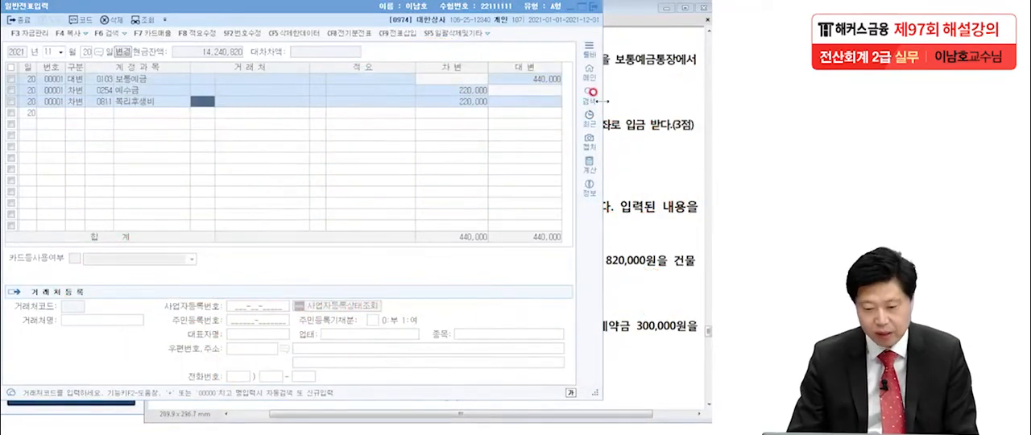
Switch to the exam PDF and read 문제4 item 8 of November 25, underlining the 6개월 repayment term.
{"action": "left_click", "coordinate": [632, 174]}
{"action": "scroll", "coordinate": [614, 187], "scroll_direction": "down", "scroll_amount": 2}
{"action": "left_click_drag", "start_coordinate": [614, 189], "coordinate": [619, 197]}
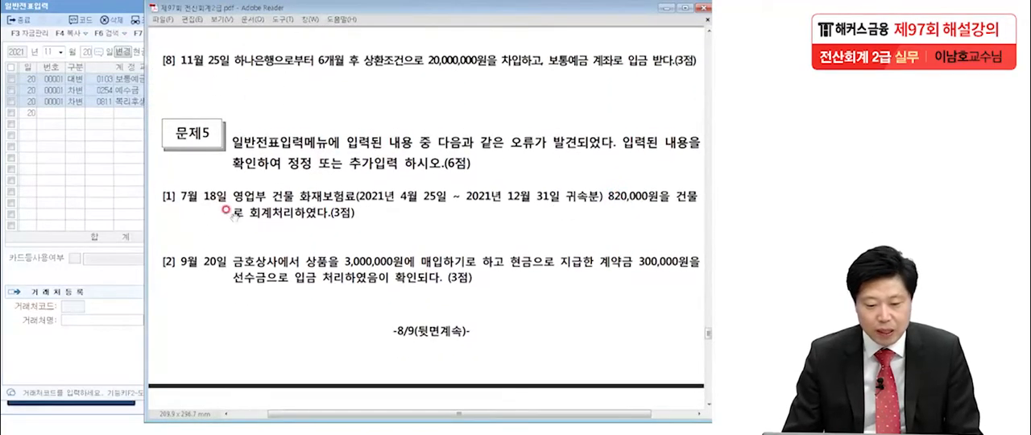
{"action": "key", "text": "ctrl+2"}
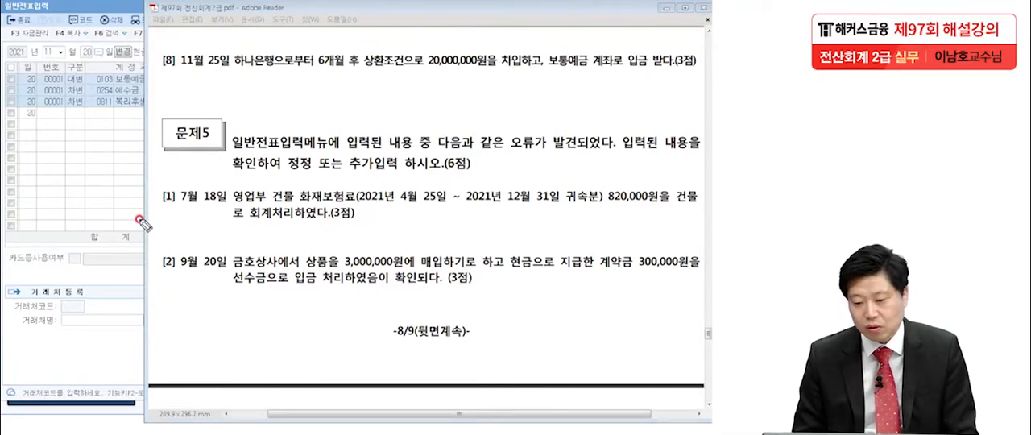
{"action": "left_click", "coordinate": [537, 74]}
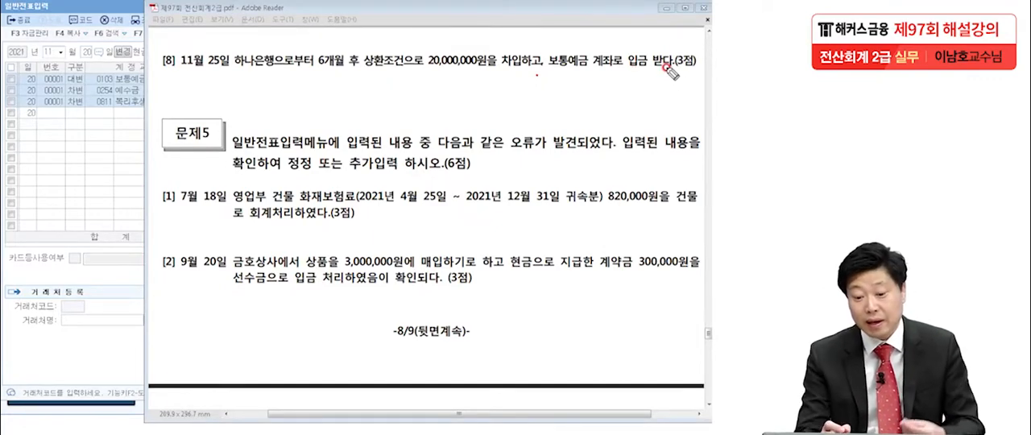
{"action": "left_click_drag", "start_coordinate": [312, 71], "coordinate": [352, 72]}
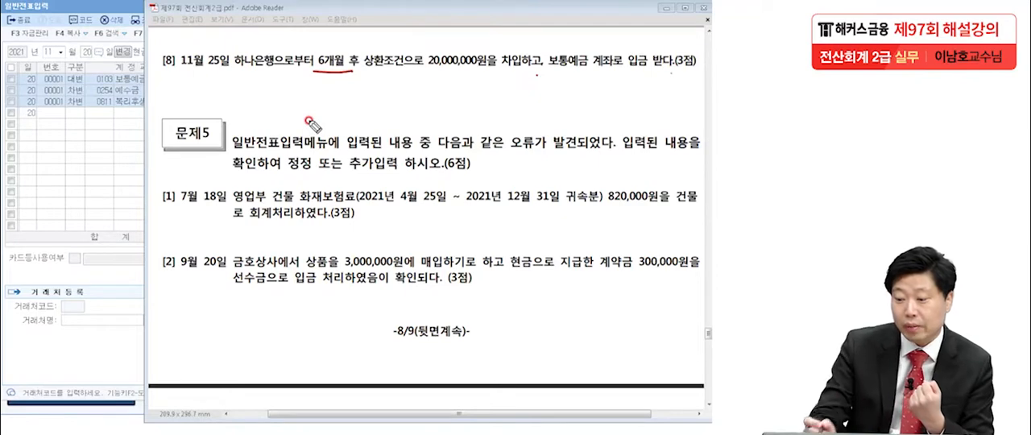
Underline 보통예금 in item 8, clear the pen marks, and set the 일반전표입력 date to November 25.
{"action": "left_click_drag", "start_coordinate": [548, 71], "coordinate": [585, 71]}
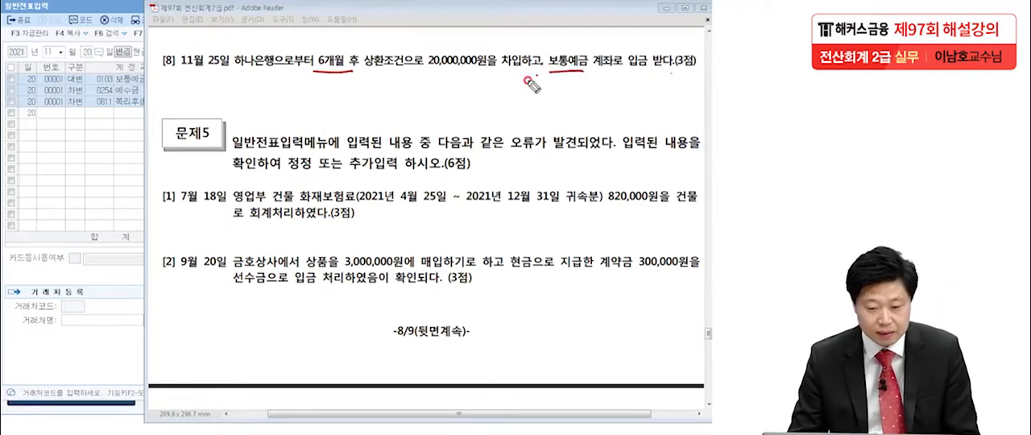
{"action": "key", "text": "Escape"}
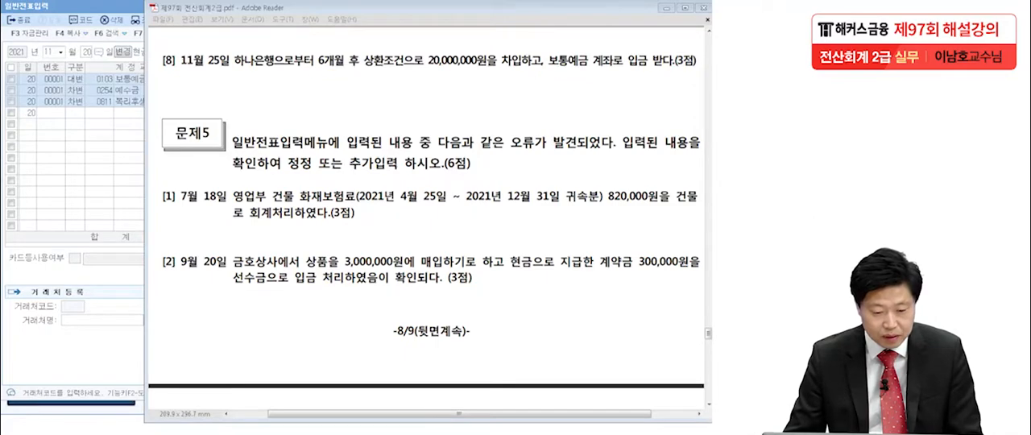
{"action": "left_click", "coordinate": [92, 165]}
{"action": "left_click", "coordinate": [86, 53]}
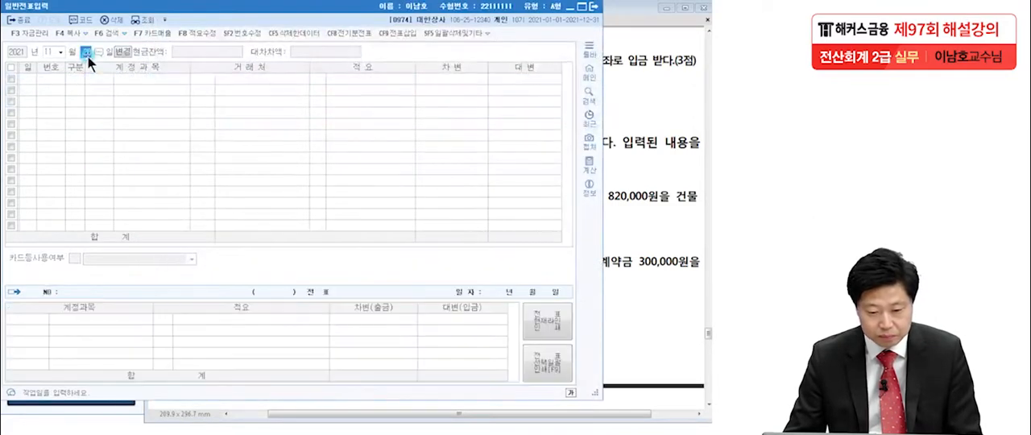
{"action": "type", "text": "25"}
{"action": "key", "text": "Return"}
Start a credit (대변) line for 0260 단기차입금 with 98003 하나은행 as the client.
{"action": "type", "text": "4"}
{"action": "key", "text": "Return"}
{"action": "type", "text": "단기"}
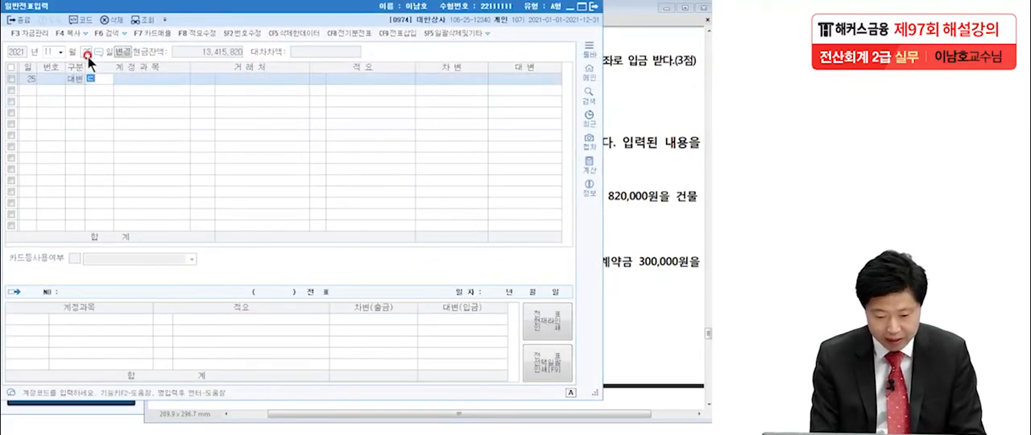
{"action": "key", "text": "Return"}
{"action": "key", "text": "Return"}
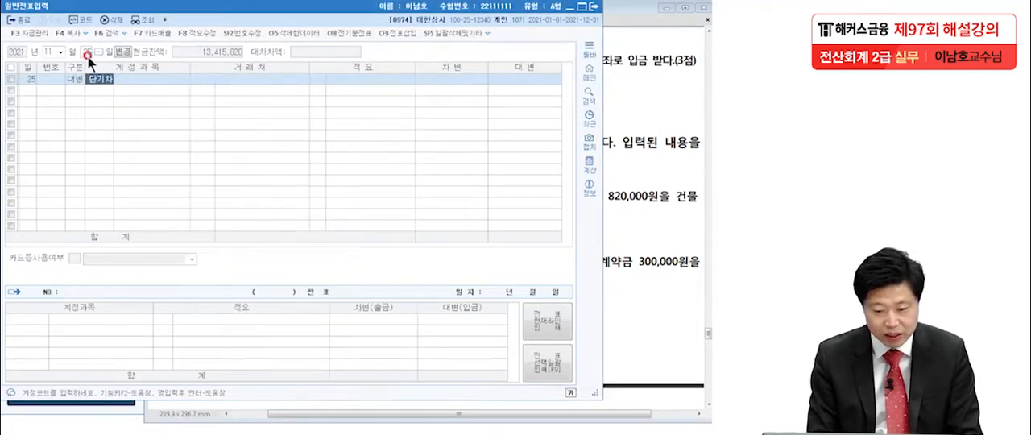
{"action": "type", "text": "하나"}
{"action": "key", "text": "Return"}
{"action": "key", "text": "Return"}
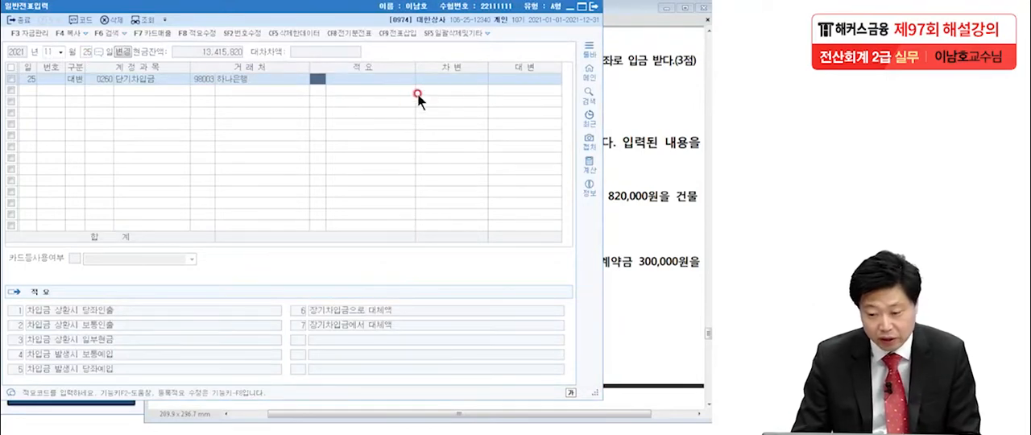
Set the 단기차입금 credit to 20,000,000 and add a debit (차변) line for 0103 보통예금 of 20,000,000.
{"action": "left_click", "coordinate": [525, 80]}
{"action": "type", "text": "200000"}
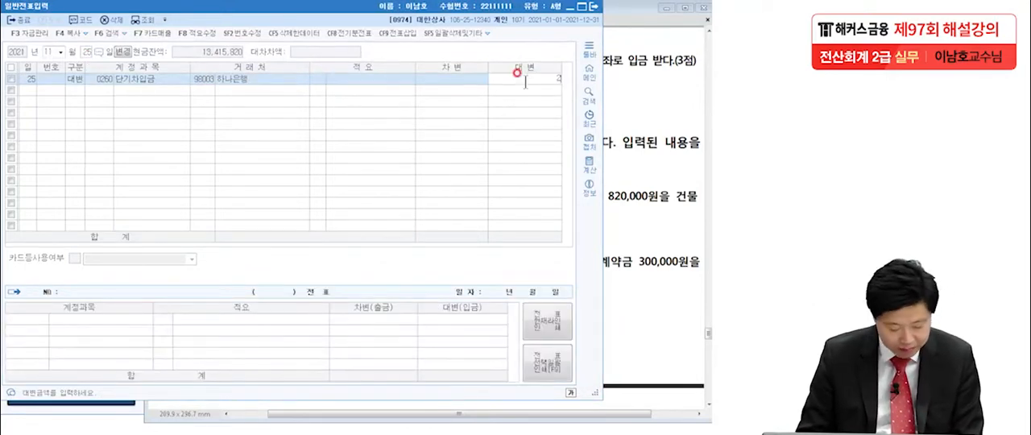
{"action": "key", "text": "Return"}
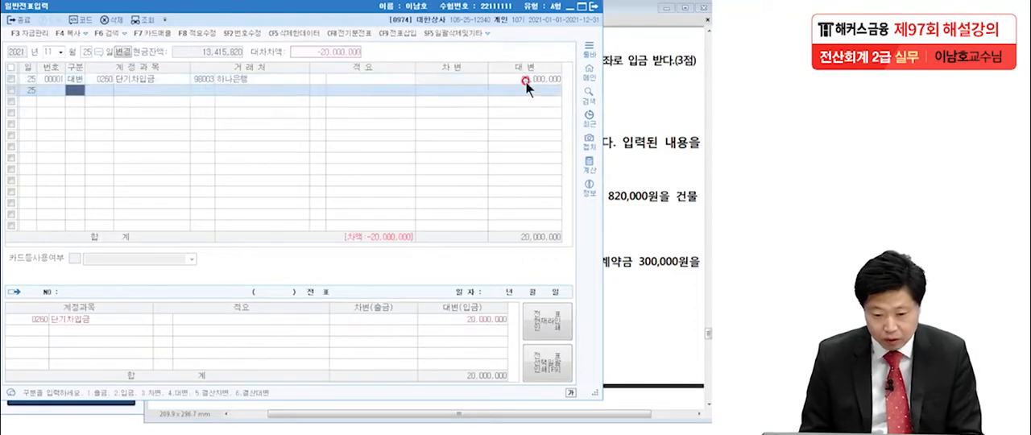
{"action": "type", "text": "3보통"}
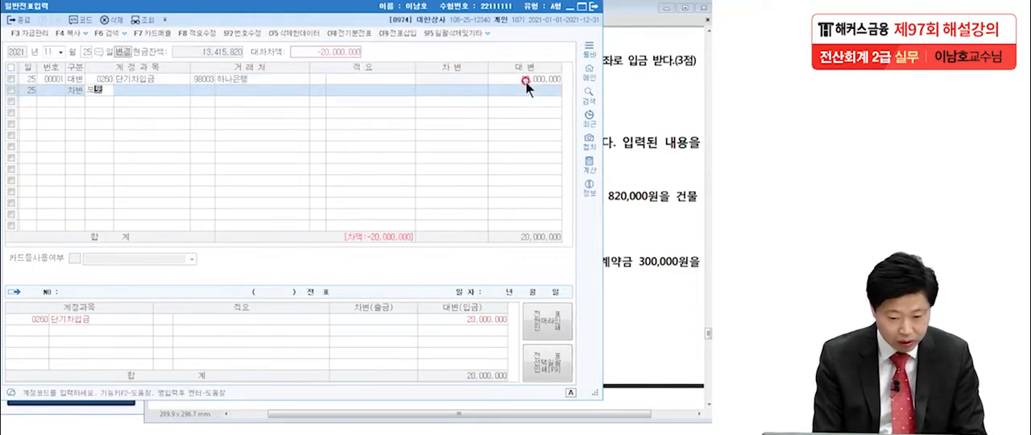
{"action": "key", "text": "Return"}
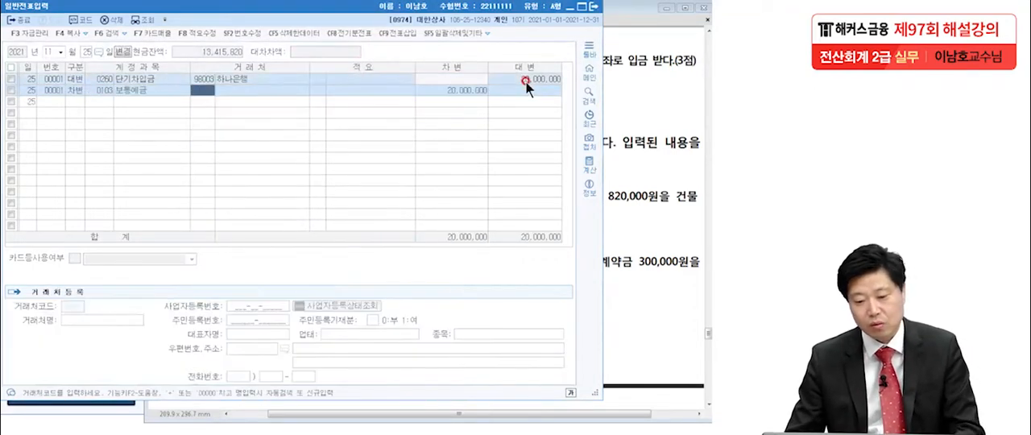
Switch to the exam PDF and read the 문제5 correction items of July 18 and September 20.
{"action": "left_click", "coordinate": [654, 211]}
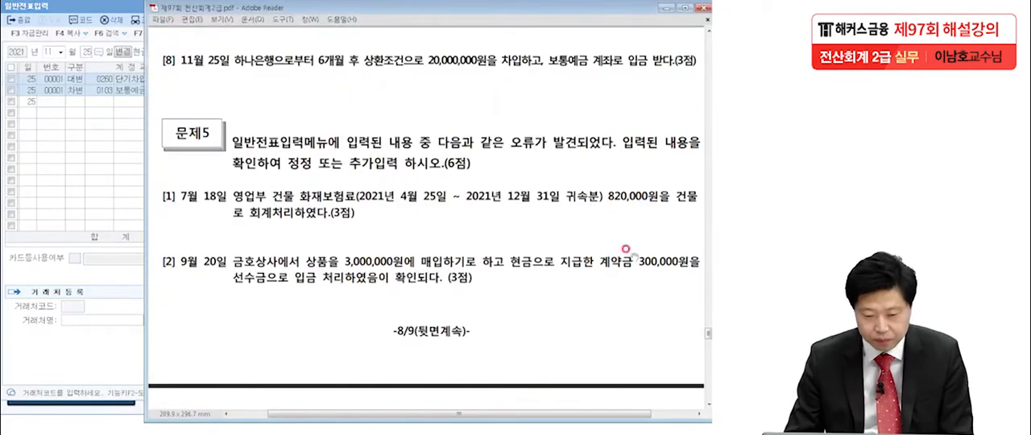
{"action": "scroll", "coordinate": [628, 206], "scroll_direction": "down", "scroll_amount": 2}
{"action": "left_click", "coordinate": [610, 201]}
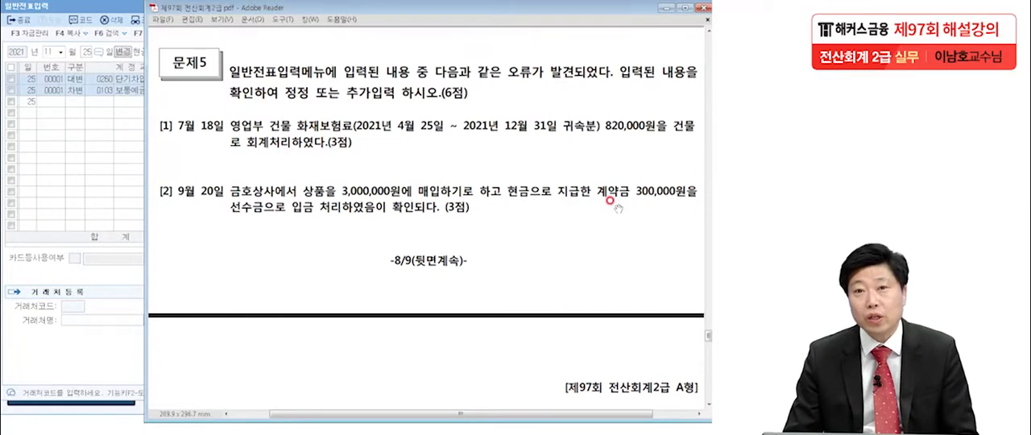
{"action": "left_click_drag", "start_coordinate": [569, 262], "coordinate": [570, 188]}
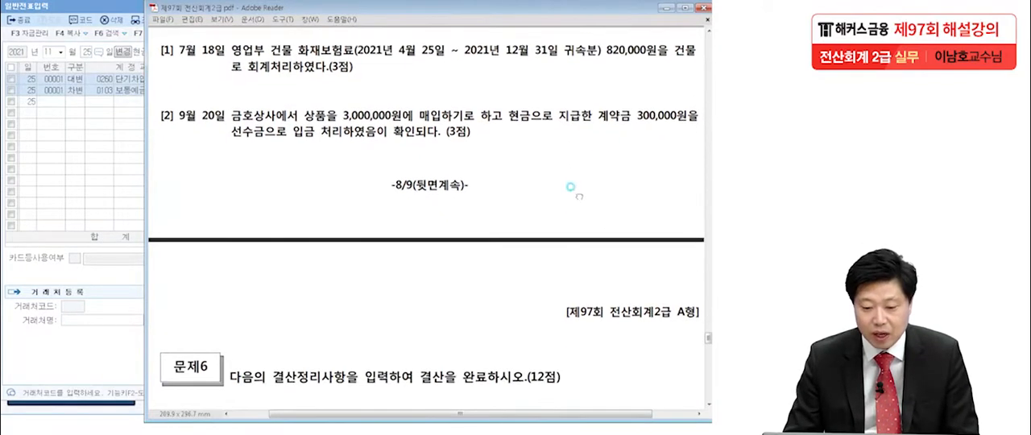
{"action": "left_click", "coordinate": [270, 169]}
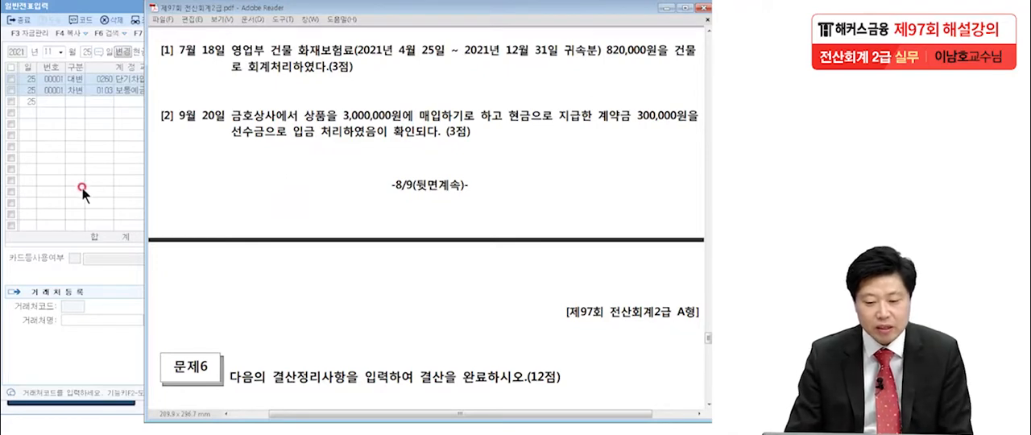
Return to 일반전표입력, bring up the July 18 voucher, and check its 건물 and 현금 lines.
{"action": "left_click", "coordinate": [39, 163]}
{"action": "left_click", "coordinate": [49, 53]}
{"action": "type", "text": "7"}
{"action": "key", "text": "Return"}
{"action": "type", "text": "18"}
{"action": "key", "text": "Return"}
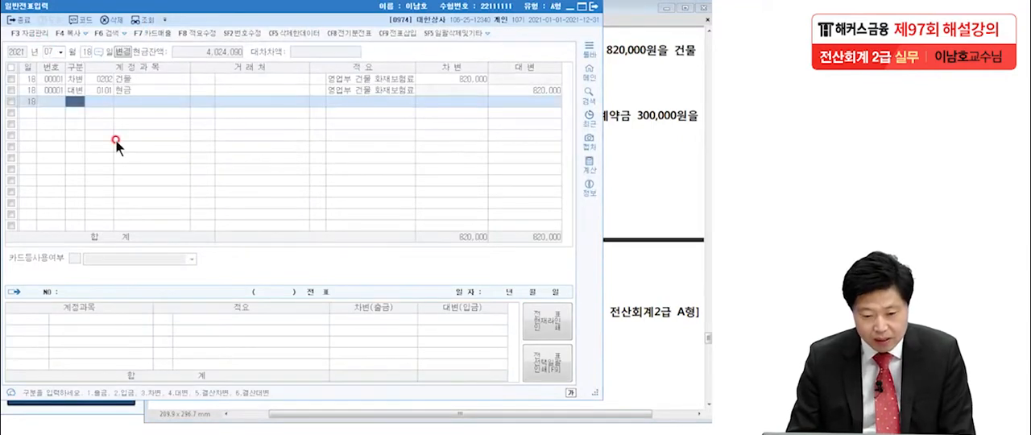
{"action": "left_click", "coordinate": [133, 78]}
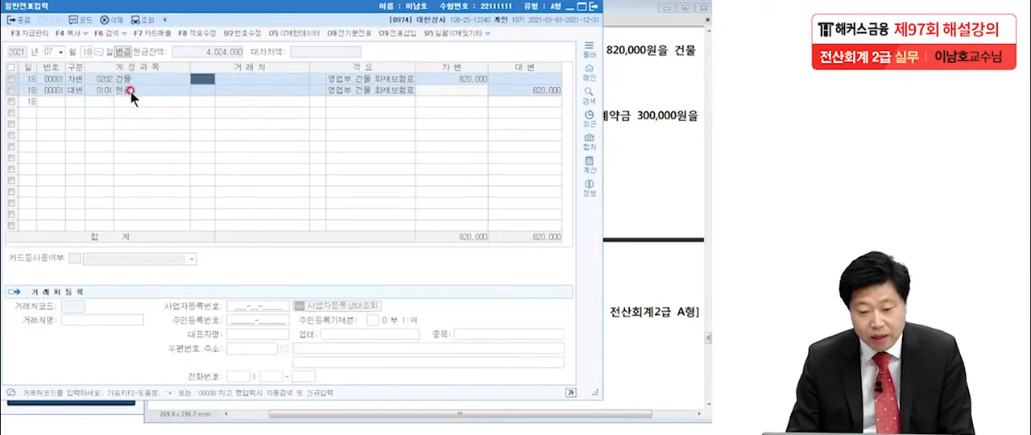
{"action": "left_click", "coordinate": [129, 91]}
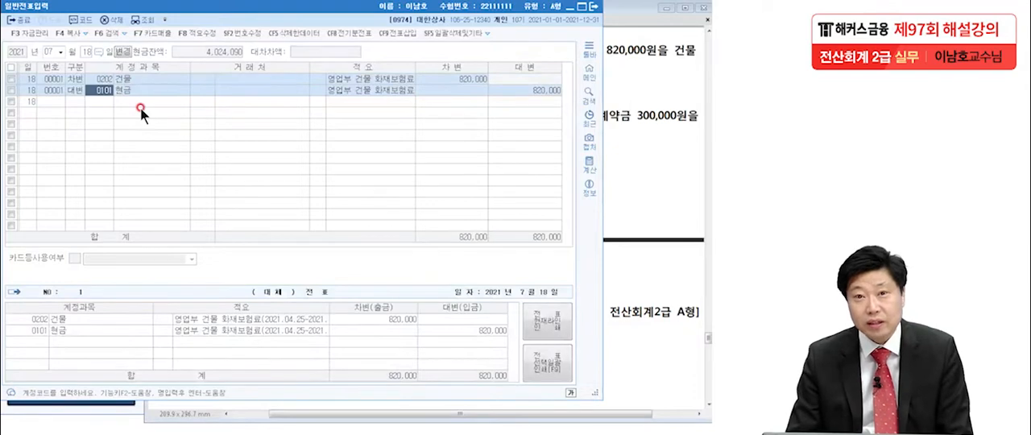
Reread 문제5 item 1 in the exam PDF, marking the coverage dates, 보험료, 820,000원 and 건물, and clear the marks.
{"action": "left_click", "coordinate": [617, 91]}
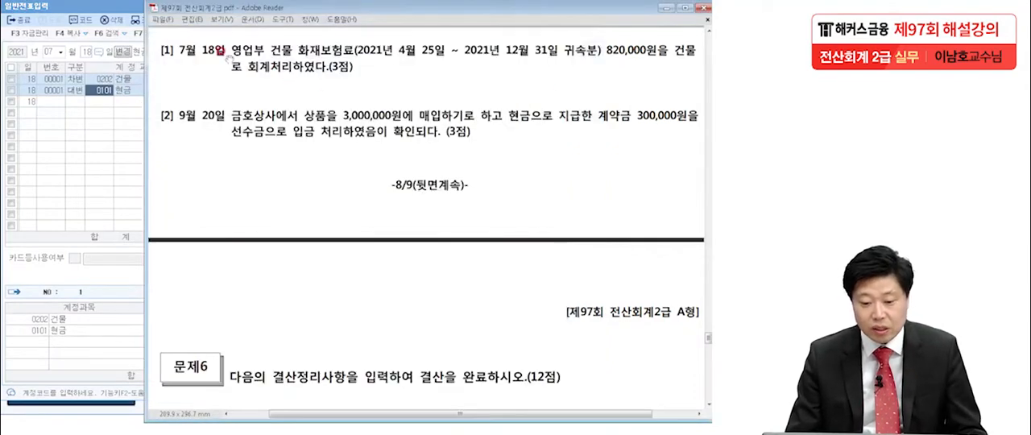
{"action": "key", "text": "alt+Tab"}
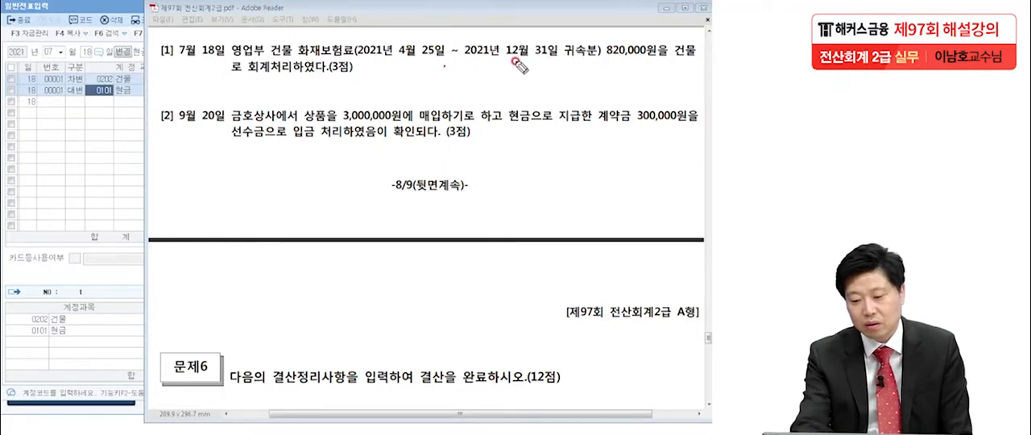
{"action": "left_click_drag", "start_coordinate": [392, 65], "coordinate": [558, 62]}
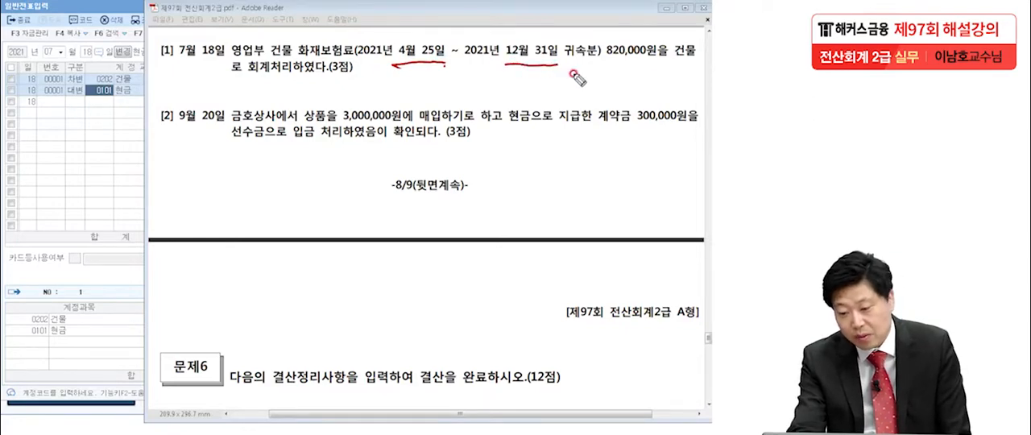
{"action": "left_click_drag", "start_coordinate": [321, 56], "coordinate": [355, 59]}
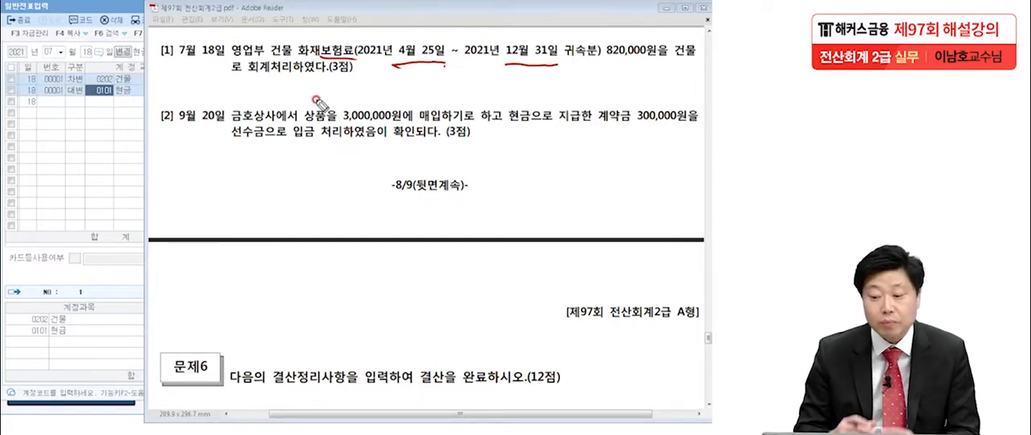
{"action": "left_click_drag", "start_coordinate": [604, 69], "coordinate": [645, 63]}
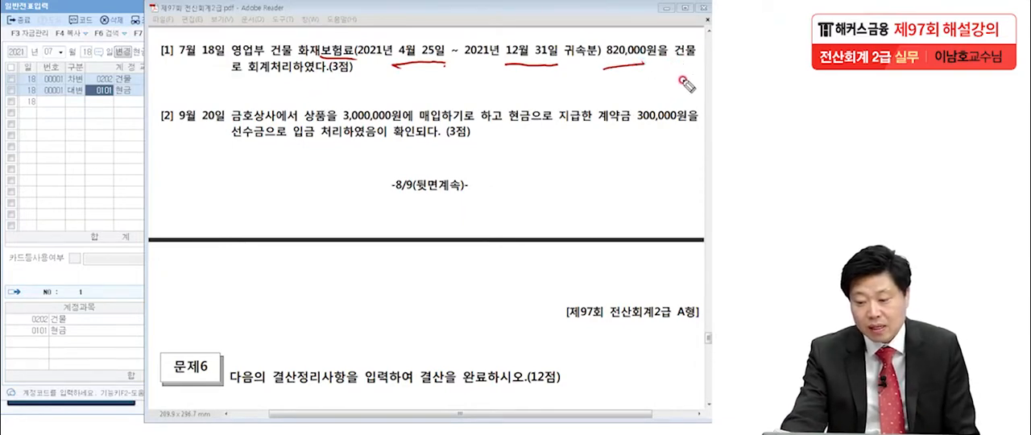
{"action": "mouse_move", "coordinate": [654, 56]}
{"action": "left_mouse_down"}
{"action": "mouse_move", "coordinate": [672, 70]}
{"action": "mouse_move", "coordinate": [648, 48]}
{"action": "left_mouse_up"}
{"action": "left_click_drag", "start_coordinate": [319, 80], "coordinate": [317, 84]}
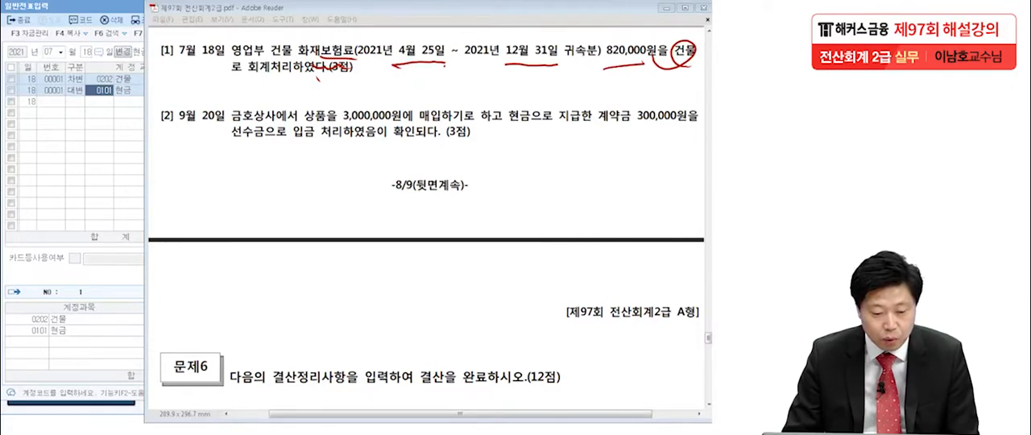
{"action": "key", "text": "Escape"}
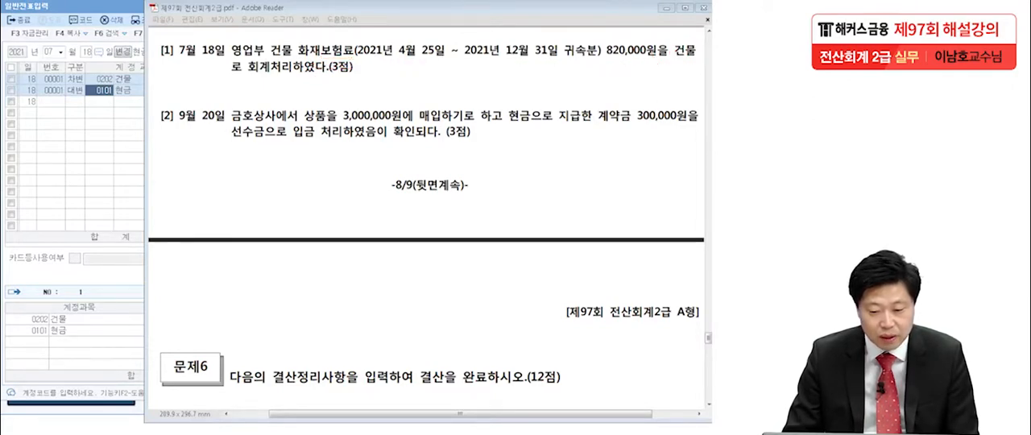
Change the debit account of the July 18 voucher from 건물 to the 판매관리비 account 0821 보험료.
{"action": "left_click", "coordinate": [80, 144]}
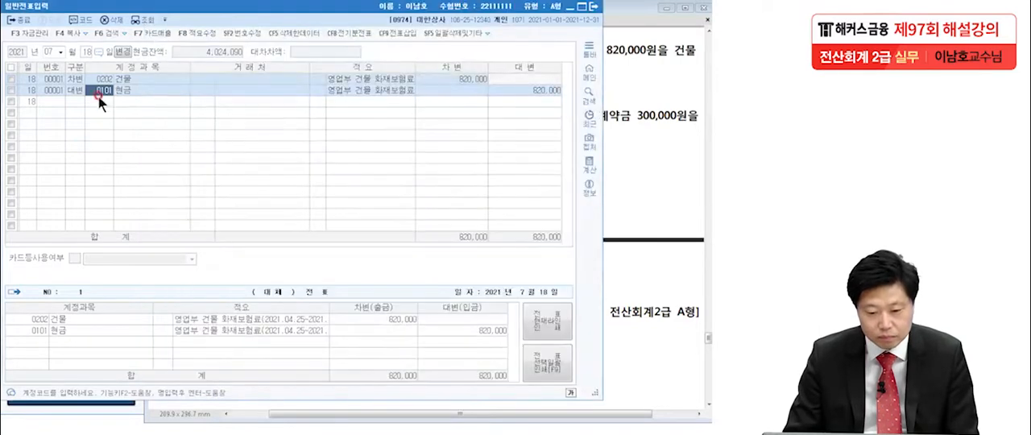
{"action": "left_click", "coordinate": [102, 80]}
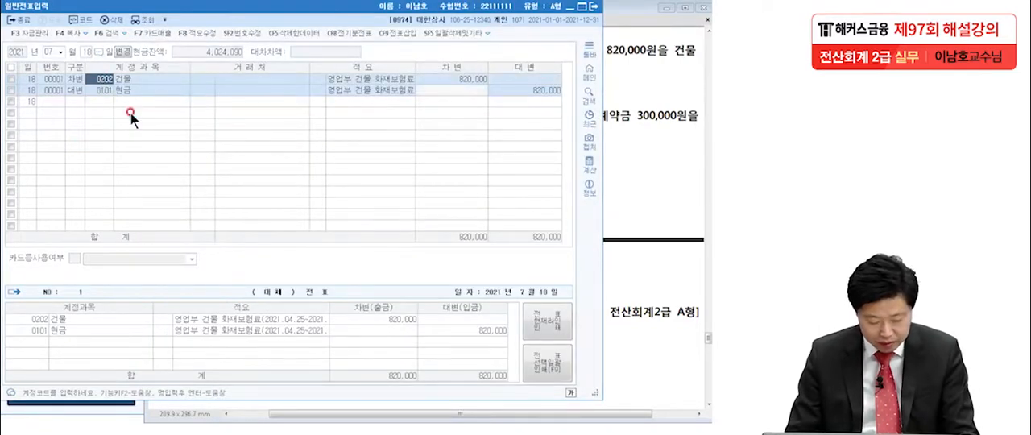
{"action": "key", "text": "F2"}
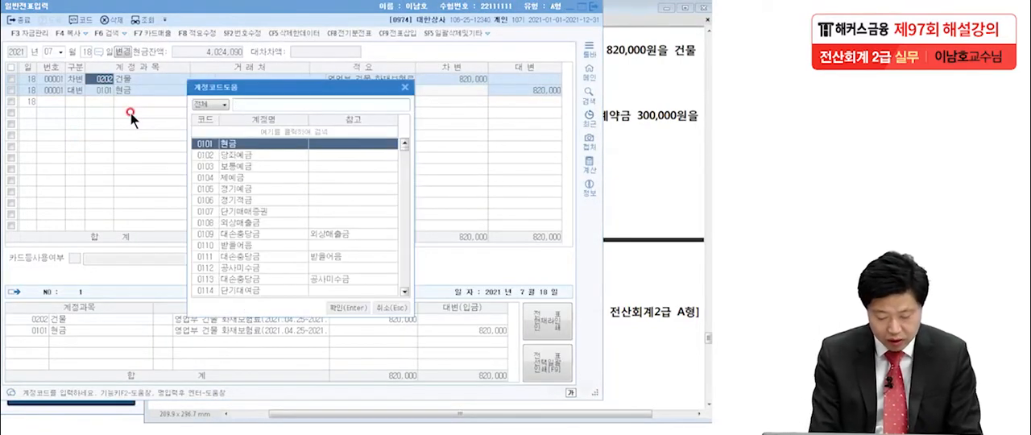
{"action": "type", "text": "보험료"}
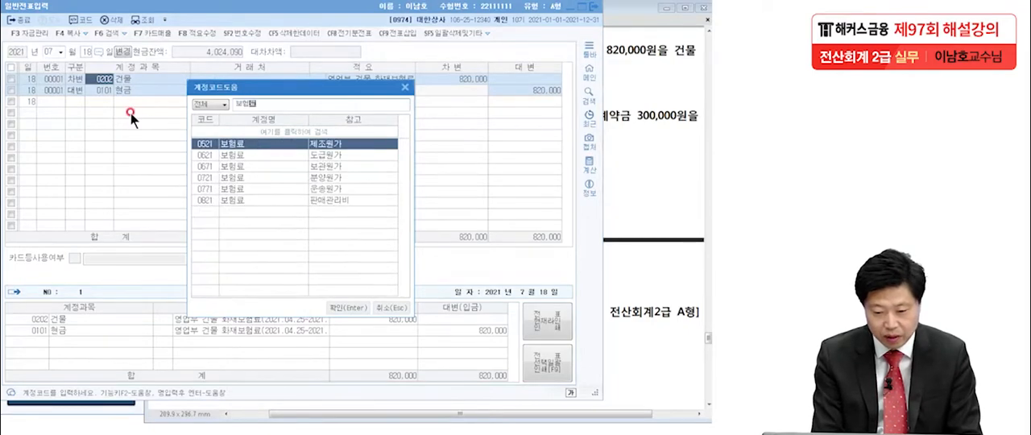
{"action": "left_click", "coordinate": [262, 200]}
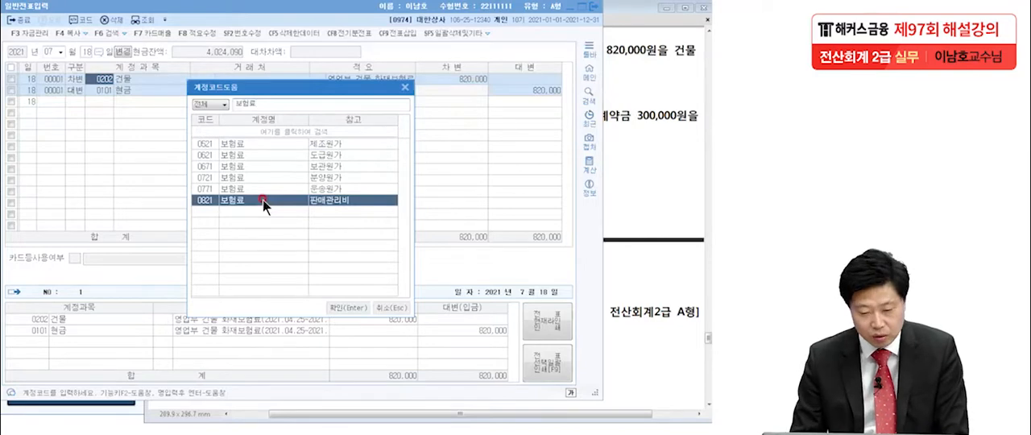
{"action": "double_click", "coordinate": [263, 199]}
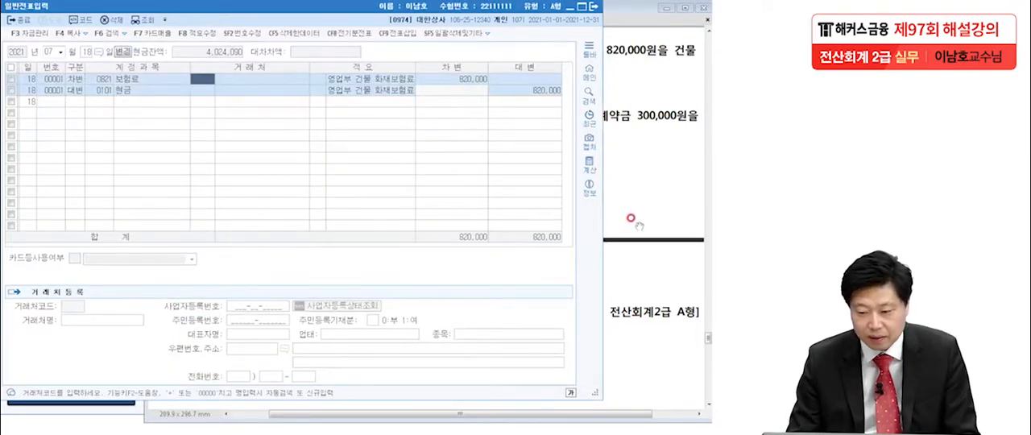
{"action": "left_click", "coordinate": [418, 83]}
{"action": "left_click", "coordinate": [531, 95]}
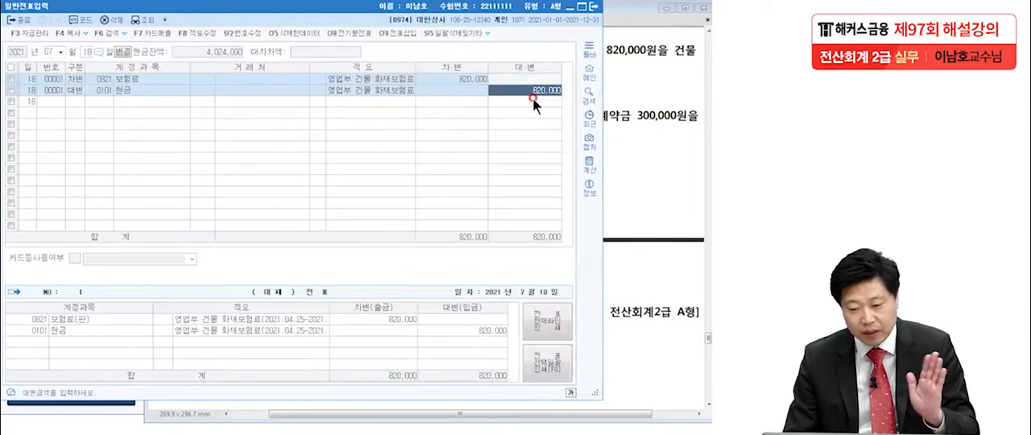
Switch to the exam PDF and read 문제5 item 2 of September 20.
{"action": "left_click", "coordinate": [621, 143]}
{"action": "scroll", "coordinate": [614, 144], "scroll_direction": "down", "scroll_amount": 2}
{"action": "scroll", "coordinate": [615, 144], "scroll_direction": "up", "scroll_amount": 1}
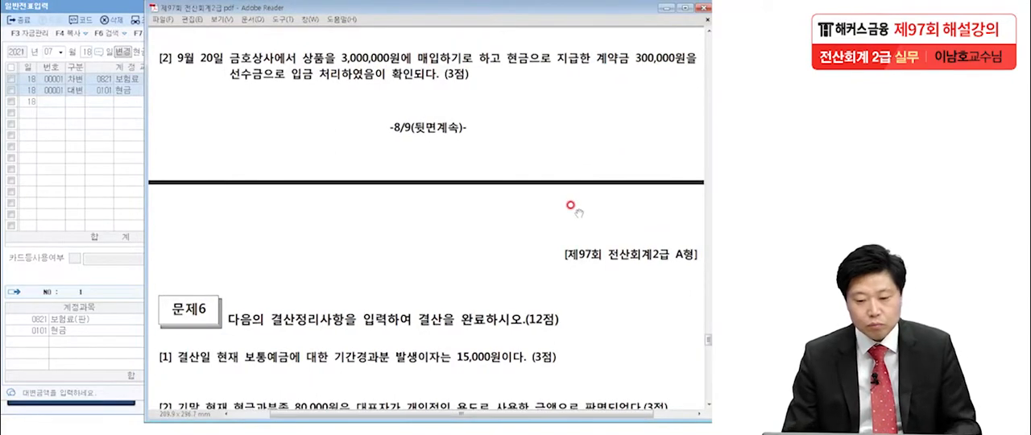
Return to 일반전표입력, bring up the September 20 voucher, and select its 현금 debit line.
{"action": "left_click", "coordinate": [88, 167]}
{"action": "left_click", "coordinate": [50, 50]}
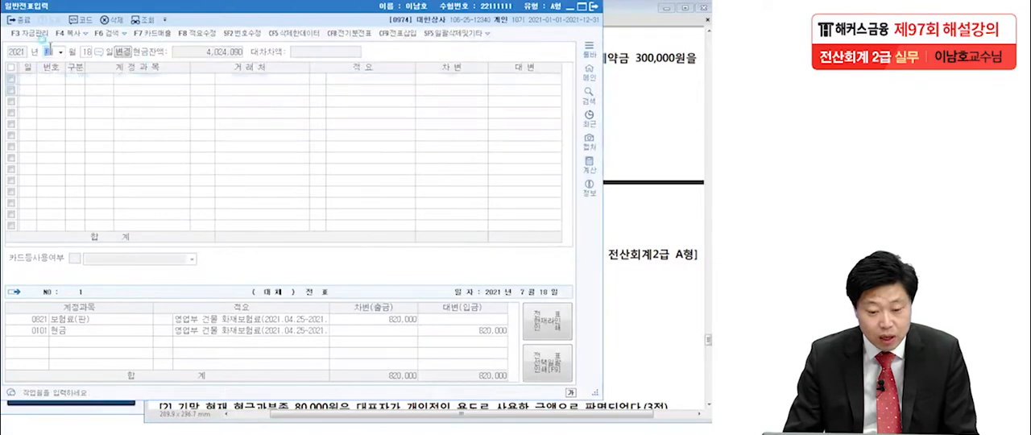
{"action": "type", "text": "09"}
{"action": "key", "text": "Return"}
{"action": "type", "text": "20"}
{"action": "key", "text": "Return"}
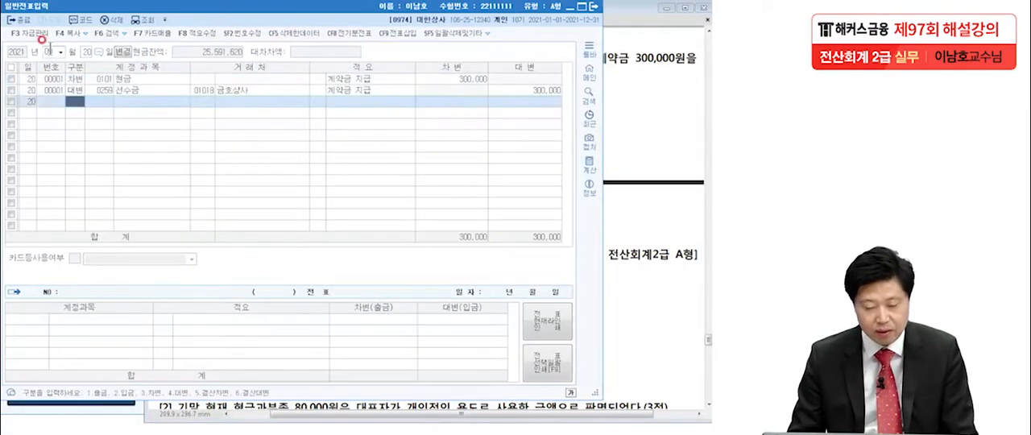
{"action": "left_click", "coordinate": [82, 106]}
{"action": "left_click", "coordinate": [132, 78]}
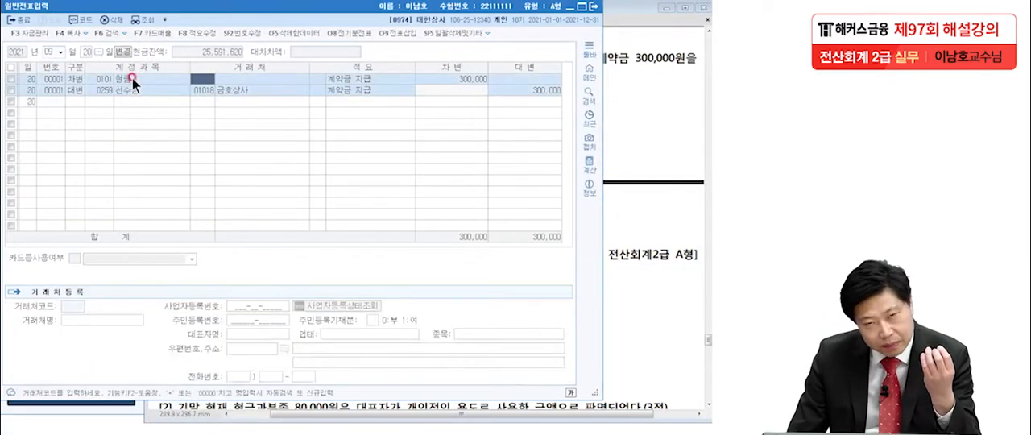
Switch to the exam PDF and handwrite the credit side, 현금 300,000, under 문제5 item 2.
{"action": "left_click", "coordinate": [231, 91]}
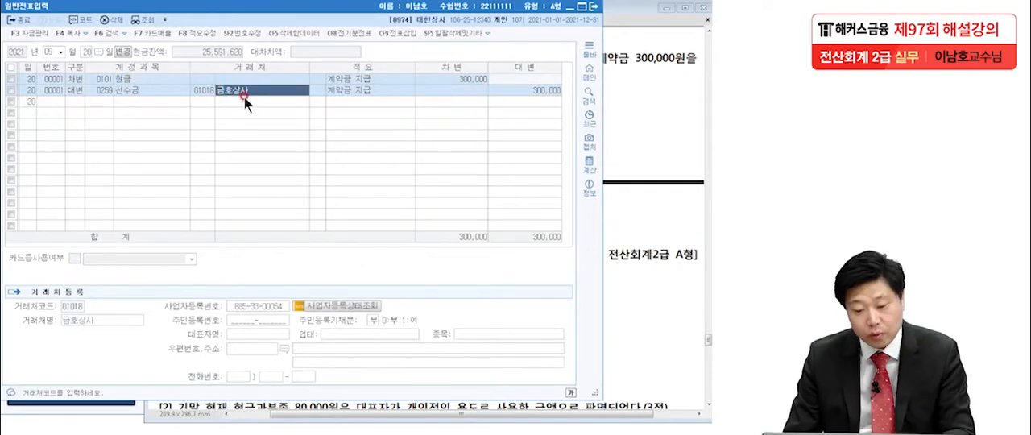
{"action": "left_click", "coordinate": [626, 105]}
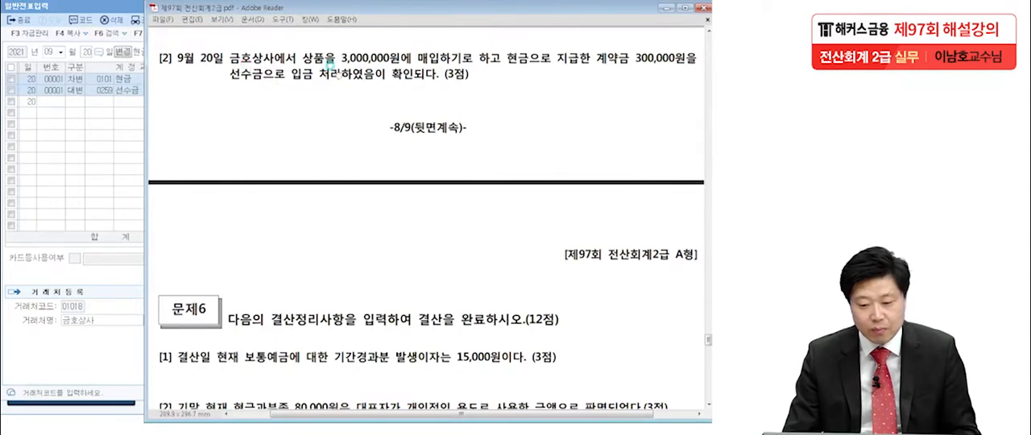
{"action": "left_click", "coordinate": [32, 433]}
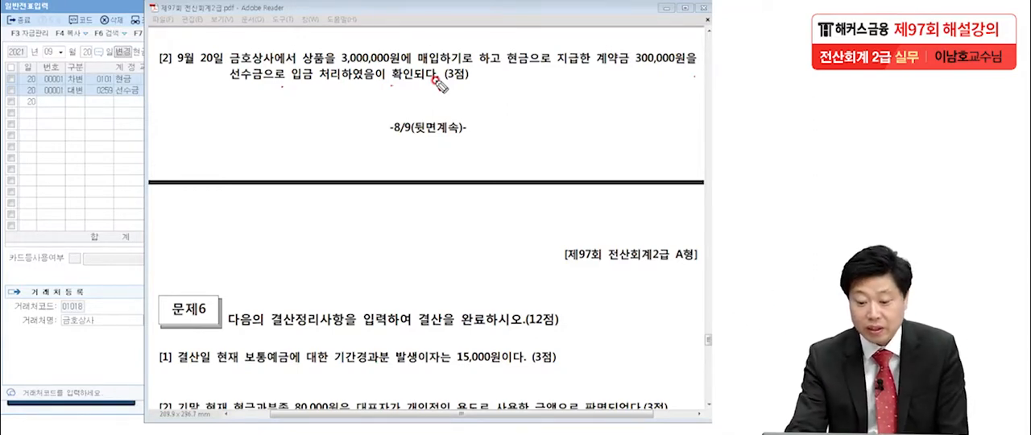
{"action": "mouse_move", "coordinate": [414, 150]}
{"action": "left_mouse_down"}
{"action": "mouse_move", "coordinate": [460, 172]}
{"action": "mouse_move", "coordinate": [479, 138]}
{"action": "mouse_move", "coordinate": [553, 173]}
{"action": "left_mouse_up"}
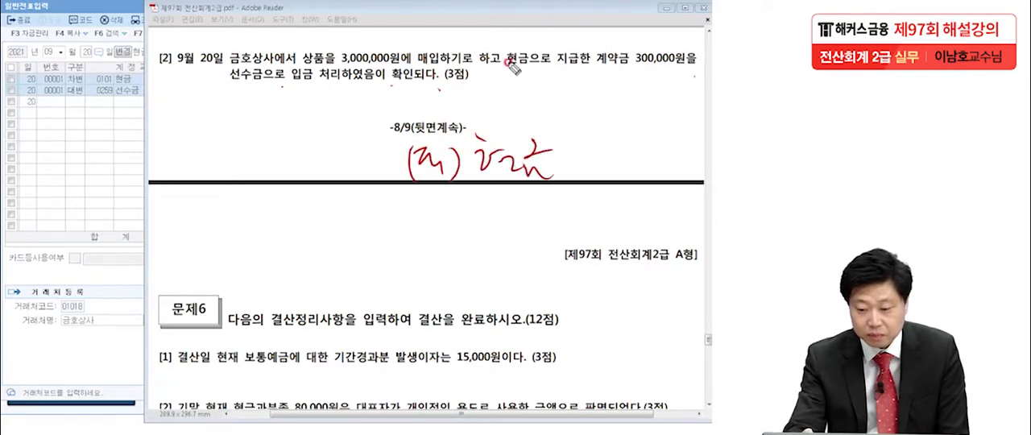
{"action": "mouse_move", "coordinate": [587, 138]}
{"action": "left_mouse_down"}
{"action": "mouse_move", "coordinate": [597, 161]}
{"action": "mouse_move", "coordinate": [693, 161]}
{"action": "left_mouse_up"}
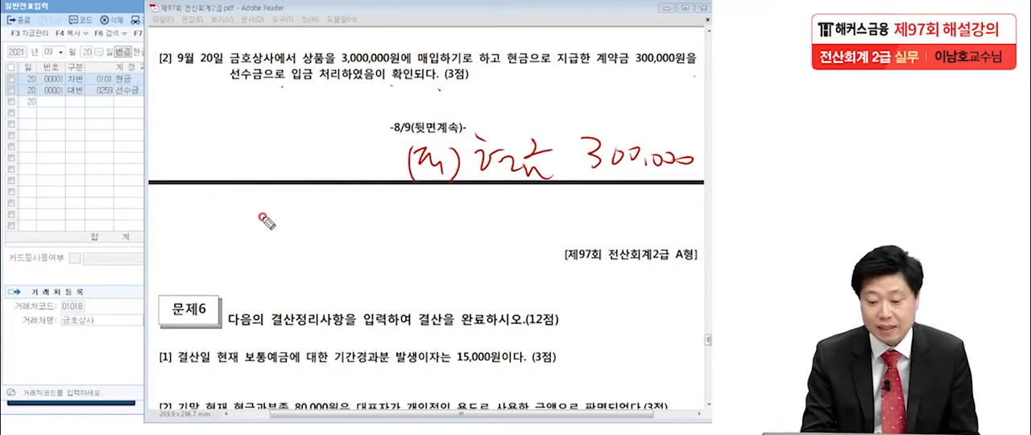
Handwrite the debit side 선급금 300,000, box the whole entry, and underline the 현금 and 선수금 accounts of the existing voucher.
{"action": "mouse_move", "coordinate": [118, 136]}
{"action": "left_mouse_down"}
{"action": "mouse_move", "coordinate": [114, 173]}
{"action": "mouse_move", "coordinate": [140, 171]}
{"action": "left_mouse_up"}
{"action": "left_click_drag", "start_coordinate": [149, 127], "coordinate": [167, 184]}
{"action": "left_click_drag", "start_coordinate": [178, 138], "coordinate": [201, 169]}
{"action": "mouse_move", "coordinate": [211, 134]}
{"action": "left_mouse_down"}
{"action": "mouse_move", "coordinate": [217, 162]}
{"action": "mouse_move", "coordinate": [256, 170]}
{"action": "left_mouse_up"}
{"action": "mouse_move", "coordinate": [298, 132]}
{"action": "left_mouse_down"}
{"action": "mouse_move", "coordinate": [312, 161]}
{"action": "mouse_move", "coordinate": [383, 160]}
{"action": "left_mouse_up"}
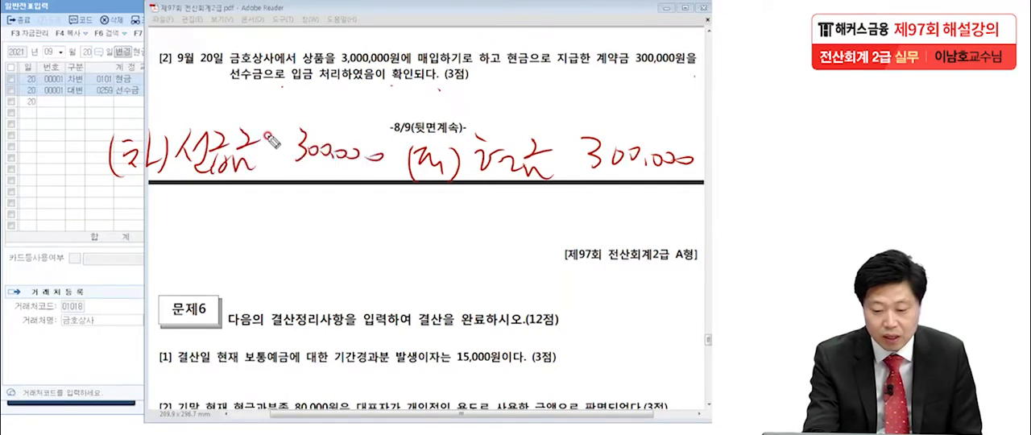
{"action": "mouse_move", "coordinate": [248, 110]}
{"action": "left_mouse_down"}
{"action": "mouse_move", "coordinate": [282, 118]}
{"action": "mouse_move", "coordinate": [274, 122]}
{"action": "left_mouse_up"}
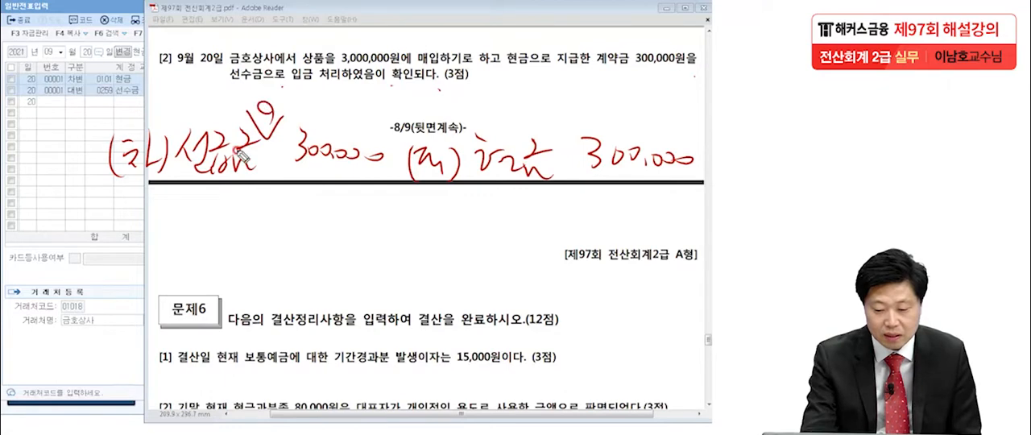
{"action": "mouse_move", "coordinate": [104, 201]}
{"action": "left_mouse_down"}
{"action": "mouse_move", "coordinate": [660, 208]}
{"action": "mouse_move", "coordinate": [161, 101]}
{"action": "mouse_move", "coordinate": [694, 133]}
{"action": "mouse_move", "coordinate": [678, 211]}
{"action": "left_mouse_up"}
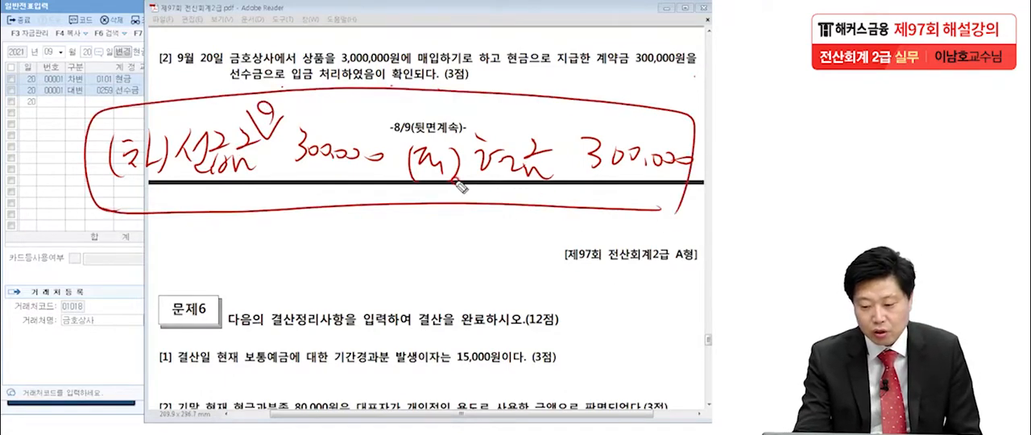
{"action": "mouse_move", "coordinate": [95, 81]}
{"action": "left_mouse_down"}
{"action": "mouse_move", "coordinate": [131, 79]}
{"action": "mouse_move", "coordinate": [116, 100]}
{"action": "mouse_move", "coordinate": [135, 104]}
{"action": "left_mouse_up"}
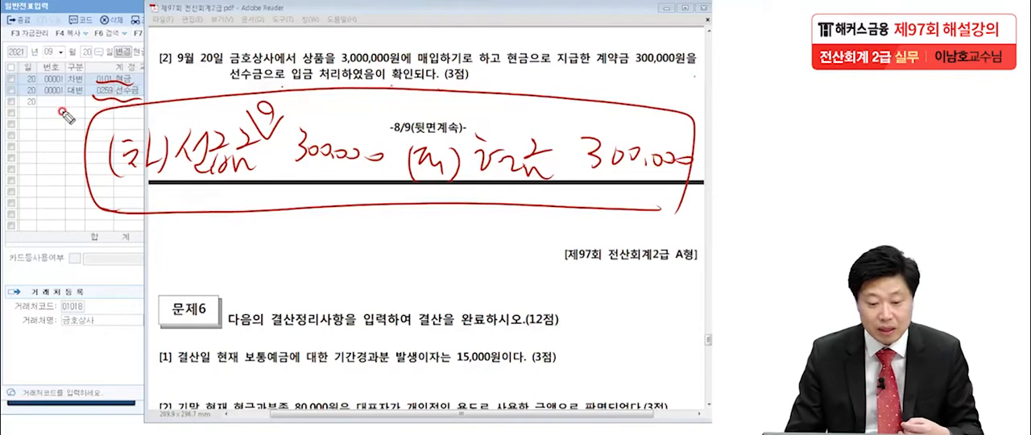
Return to 일반전표입력 and start a new September 20 debit line with account 0131 선급금.
{"action": "left_click", "coordinate": [7, 169]}
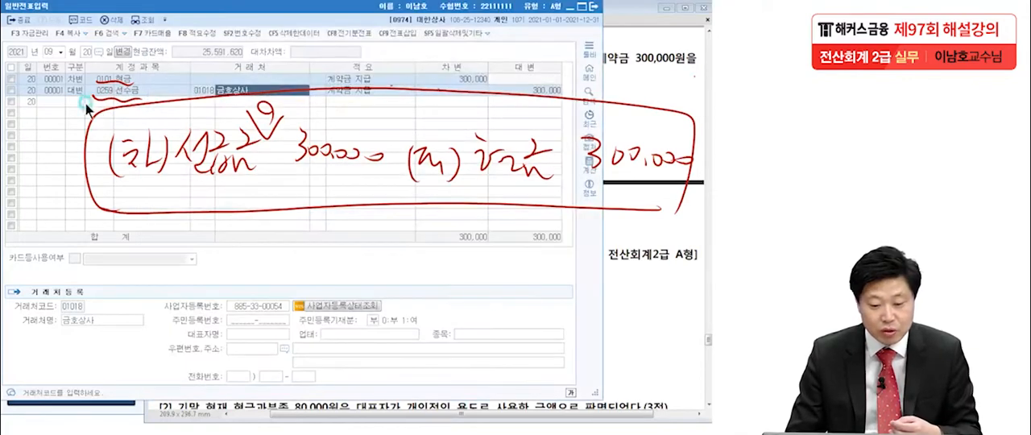
{"action": "left_click", "coordinate": [110, 80]}
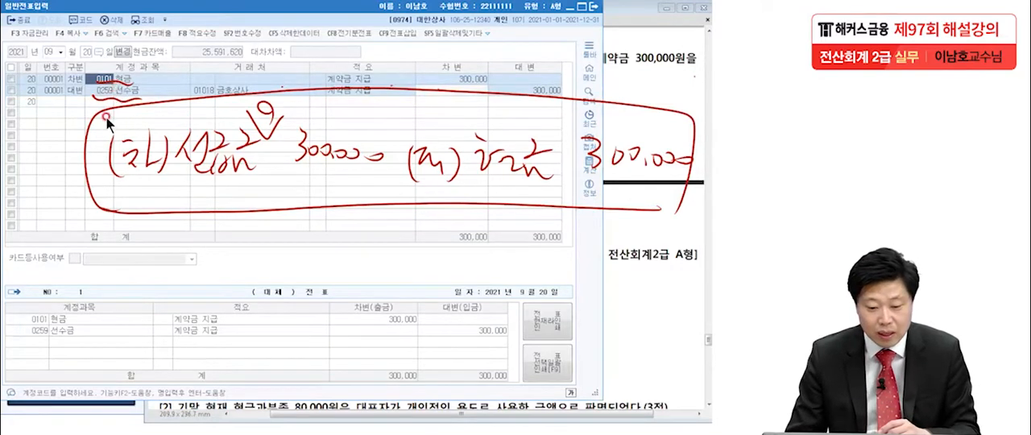
{"action": "left_click", "coordinate": [74, 104]}
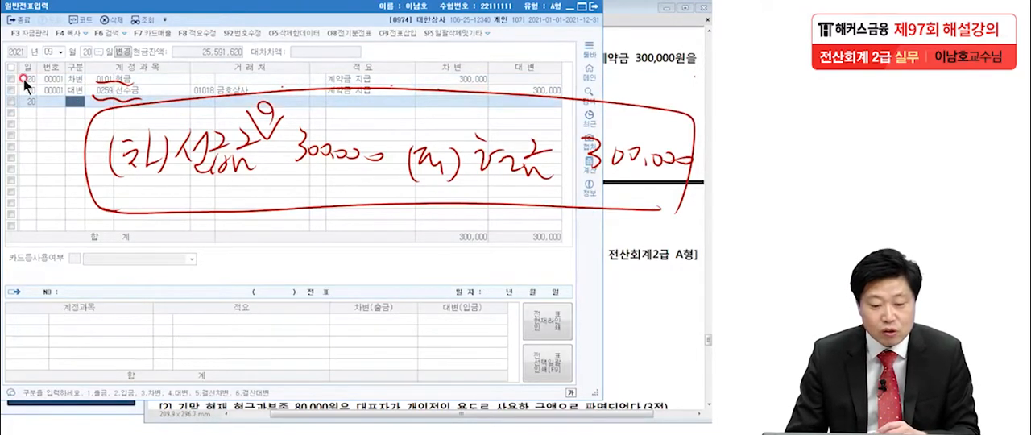
{"action": "left_click", "coordinate": [20, 99]}
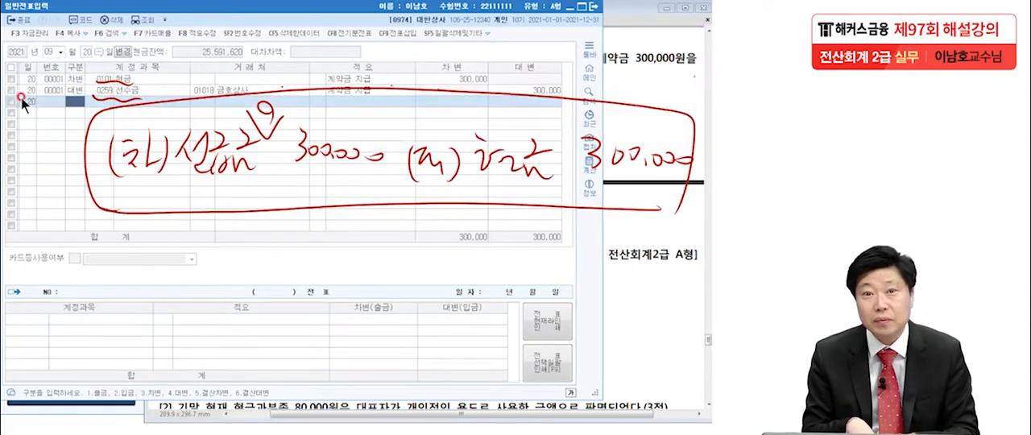
{"action": "left_click", "coordinate": [82, 116]}
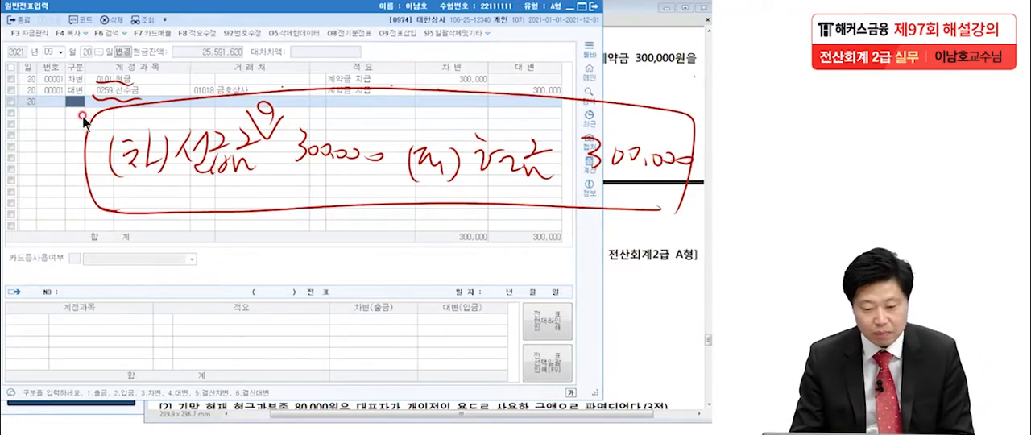
{"action": "left_click", "coordinate": [78, 105]}
{"action": "type", "text": "3"}
{"action": "key", "text": "Return"}
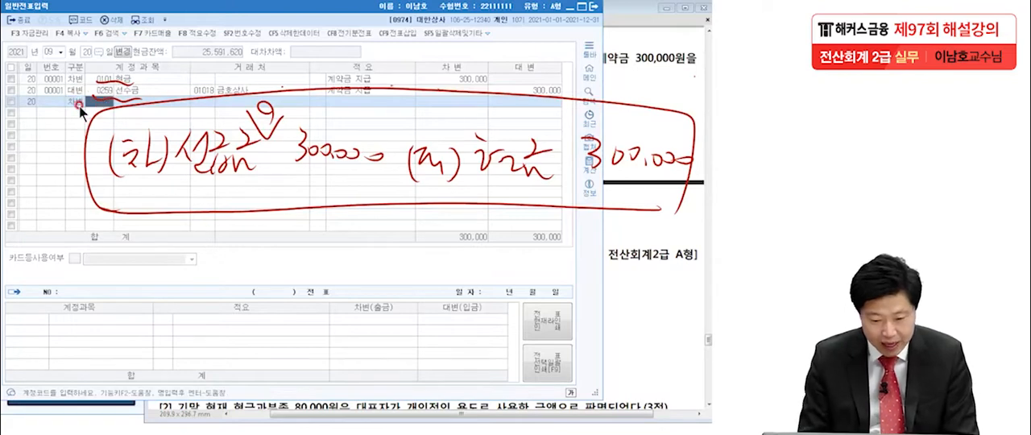
{"action": "type", "text": "선급"}
{"action": "key", "text": "Return"}
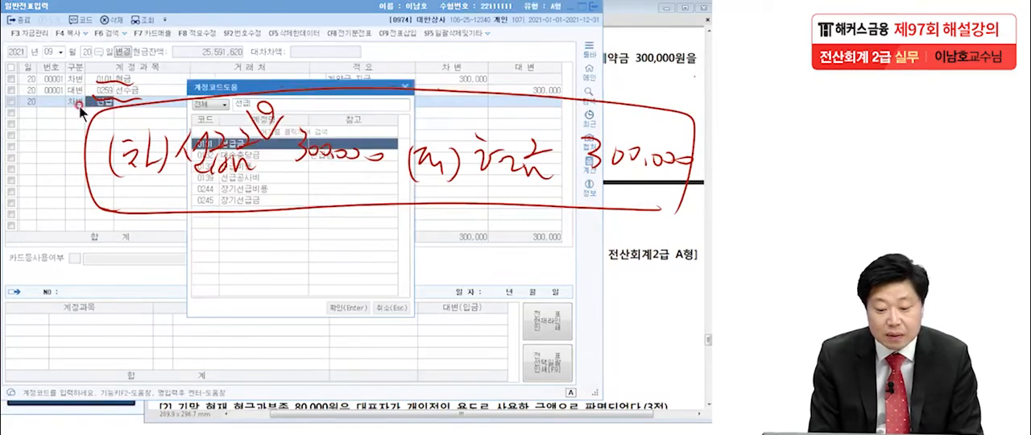
{"action": "key", "text": "Return"}
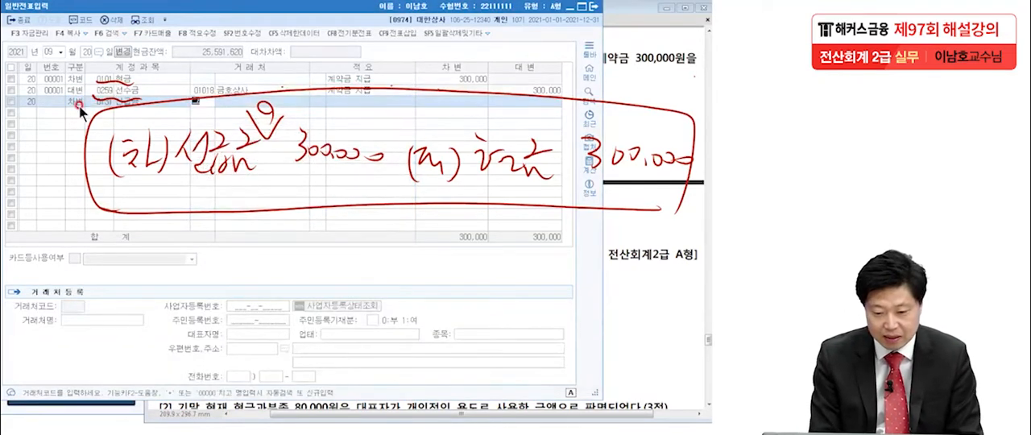
Assign 거래처 01018 금호상사 to the 선급금 line and enter a debit amount of 300,000.
{"action": "type", "text": "금호"}
{"action": "key", "text": "Return"}
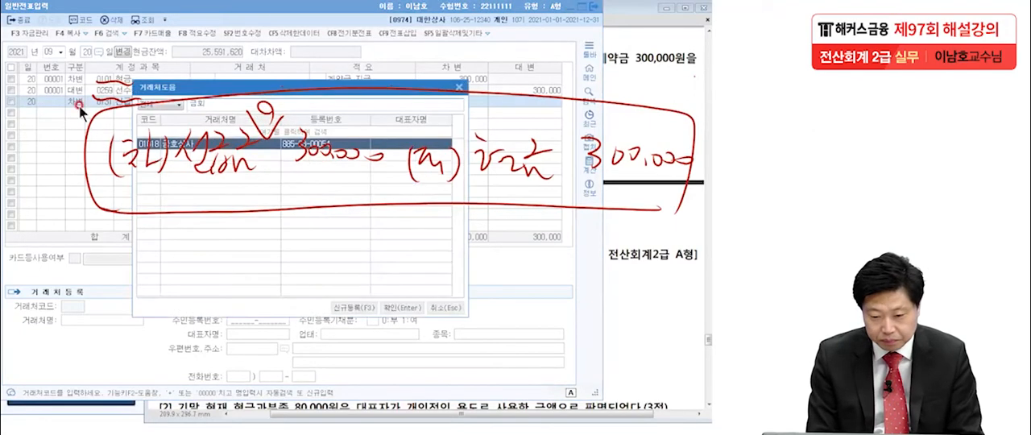
{"action": "key", "text": "Return"}
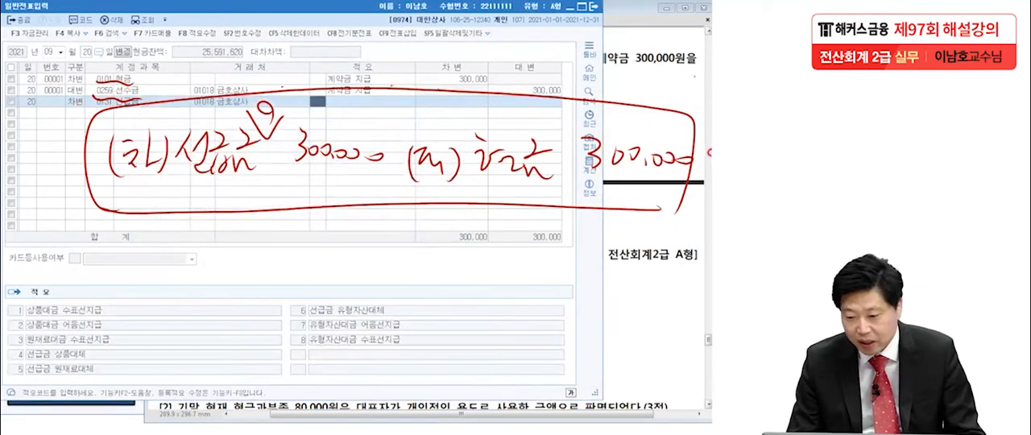
{"action": "left_click", "coordinate": [651, 126]}
{"action": "left_click", "coordinate": [85, 157]}
{"action": "left_click", "coordinate": [475, 100]}
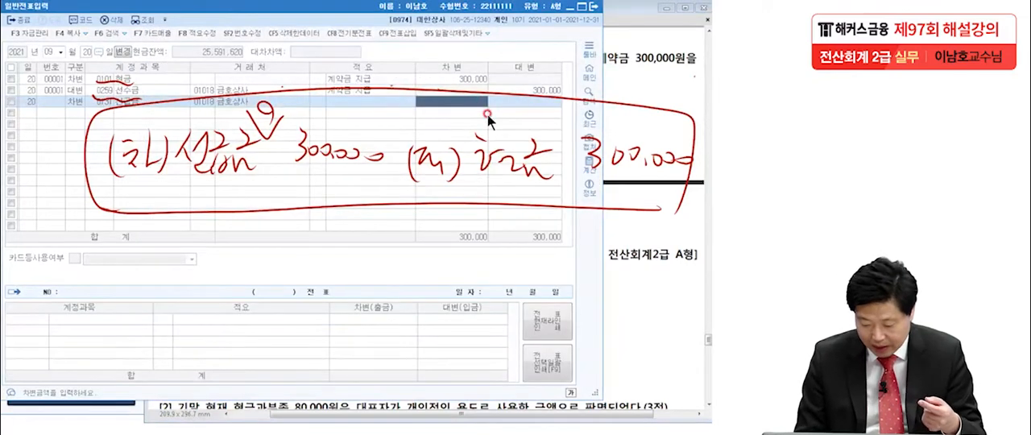
{"action": "type", "text": "300"}
{"action": "key", "text": "Return"}
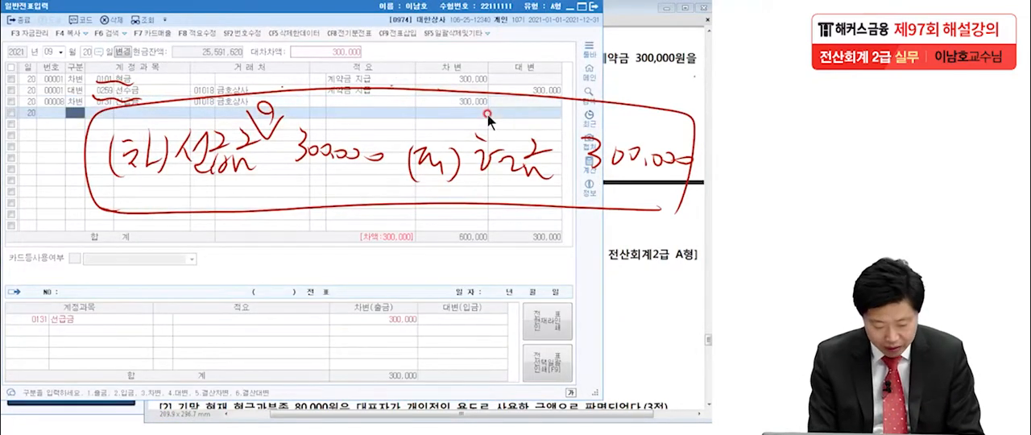
Add the balancing credit line 0101 현금 for 300,000 and clear the handwritten marks from the screen.
{"action": "type", "text": "4"}
{"action": "key", "text": "Return"}
{"action": "type", "text": "101 현금"}
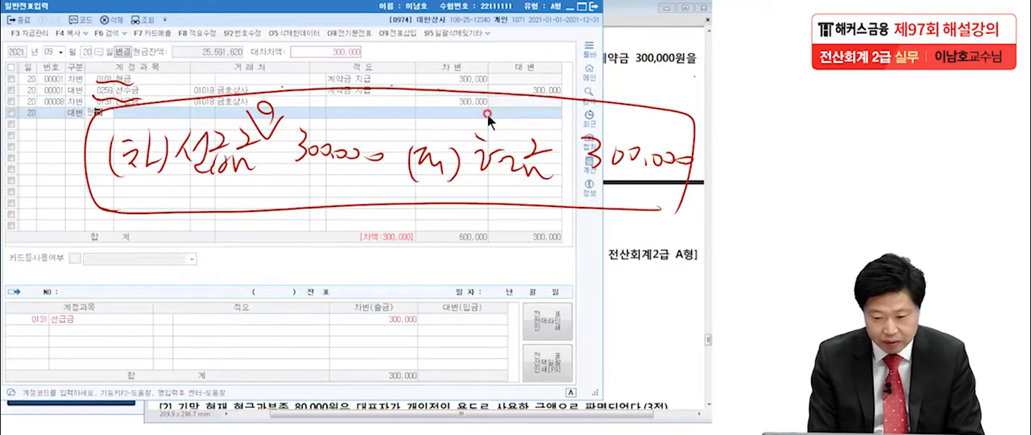
{"action": "key", "text": "Return"}
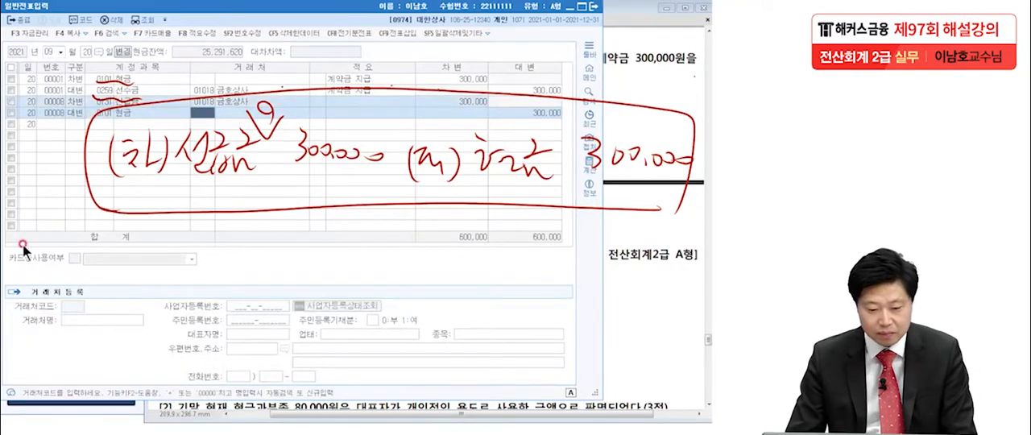
{"action": "key", "text": "Escape"}
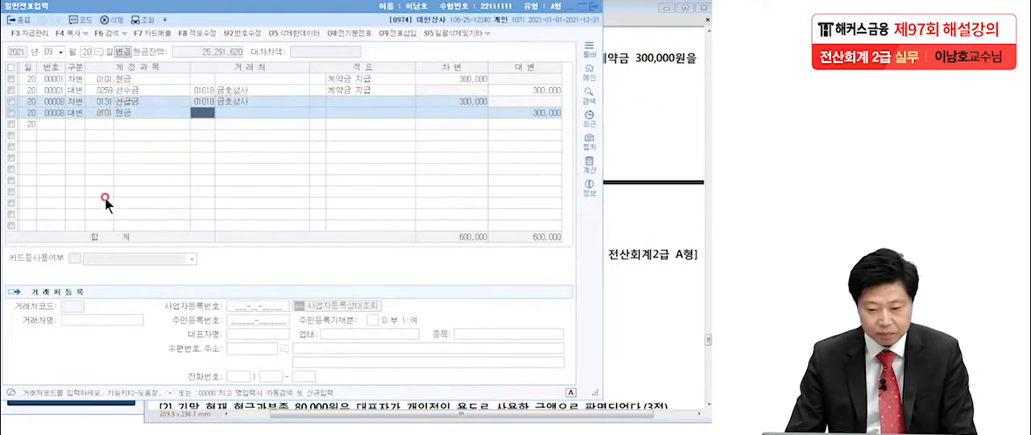
Delete the two lines of the wrong September 20 voucher 00001, debit 현금 and credit 선수금.
{"action": "left_click", "coordinate": [132, 113]}
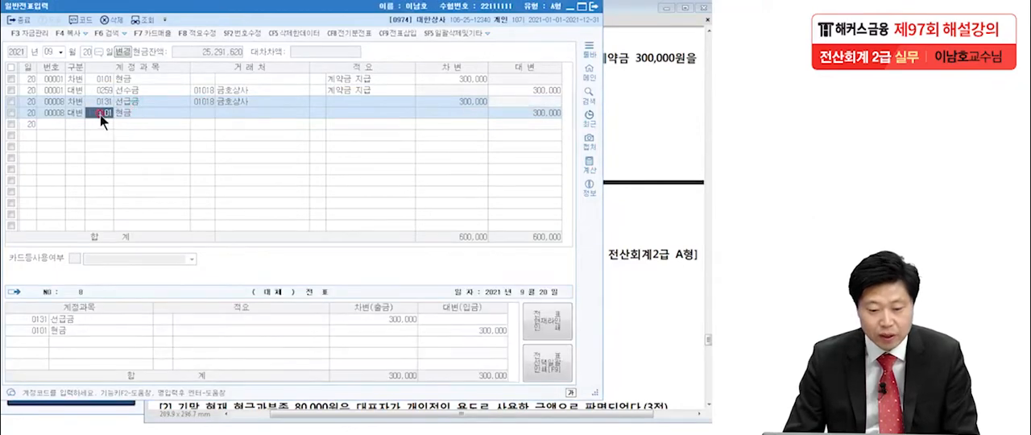
{"action": "left_click", "coordinate": [11, 79]}
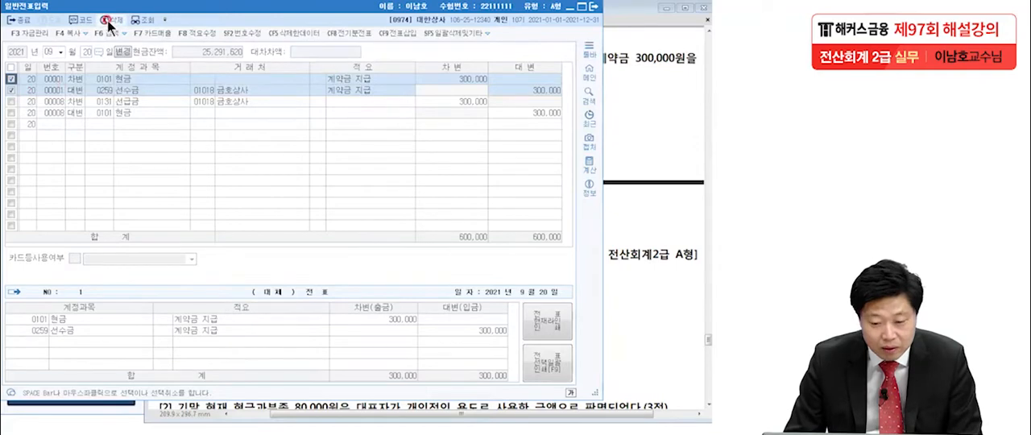
{"action": "left_click", "coordinate": [295, 90]}
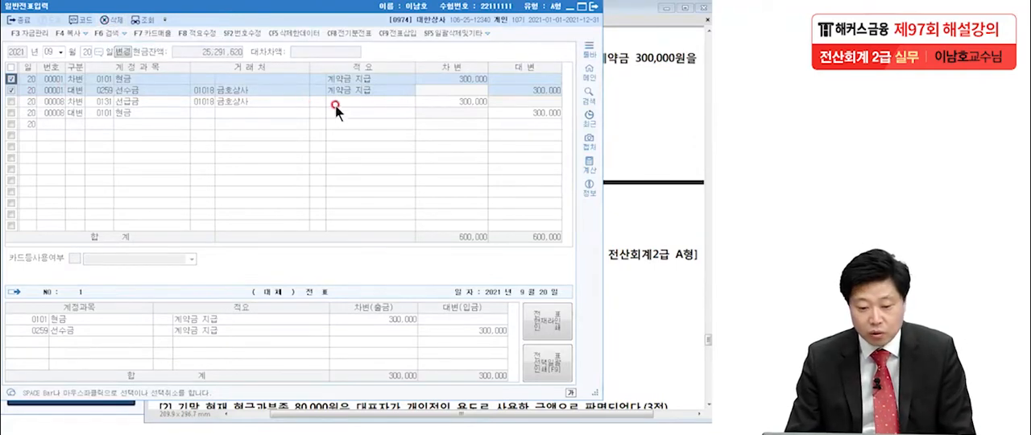
{"action": "left_click", "coordinate": [355, 109]}
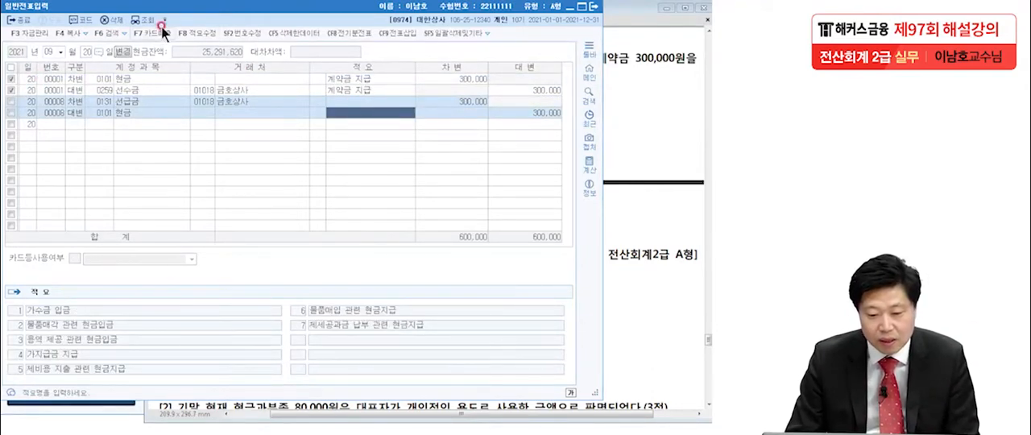
{"action": "left_click", "coordinate": [112, 19]}
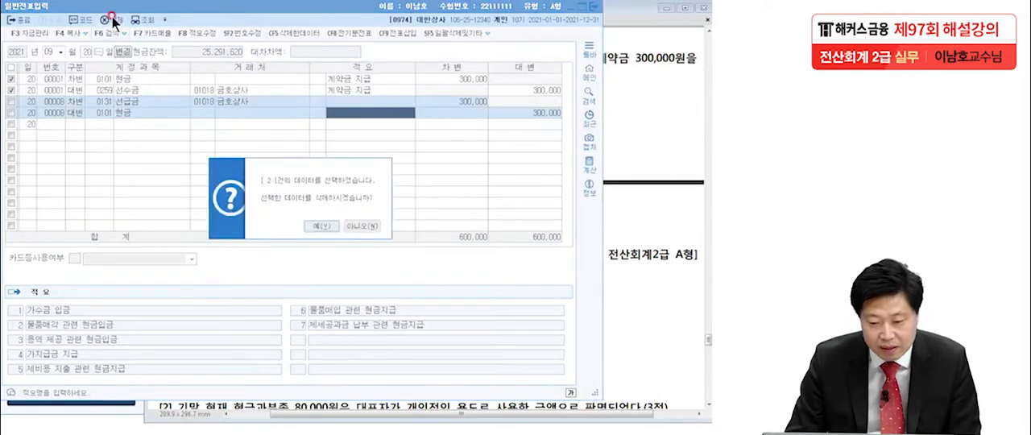
{"action": "left_click", "coordinate": [321, 226]}
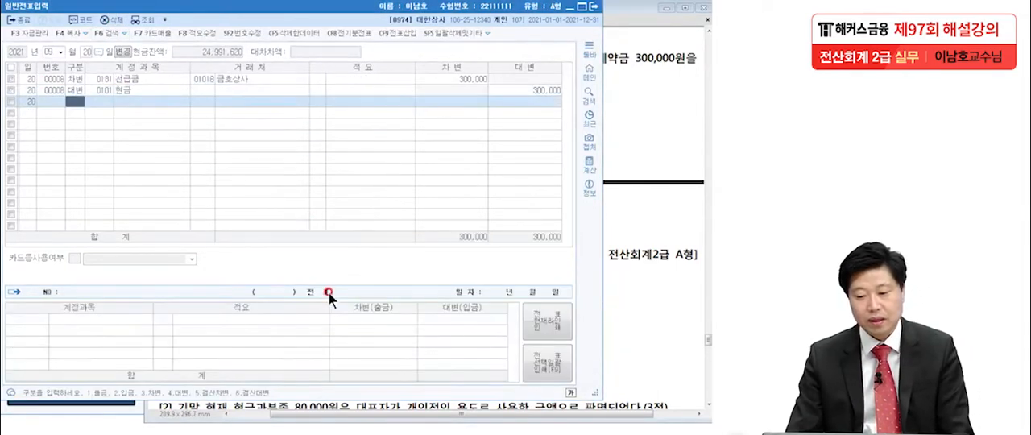
Switch to the exam PDF and read 문제6 item 1 on the accrued interest of 보통예금.
{"action": "left_click", "coordinate": [619, 119]}
{"action": "scroll", "coordinate": [596, 153], "scroll_direction": "down", "scroll_amount": 3}
{"action": "scroll", "coordinate": [596, 153], "scroll_direction": "down", "scroll_amount": 2}
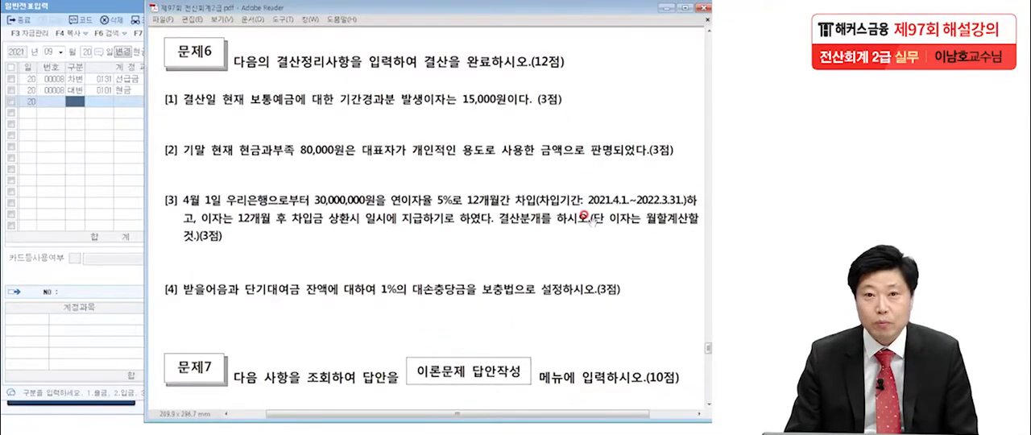
{"action": "scroll", "coordinate": [584, 217], "scroll_direction": "down", "scroll_amount": 1}
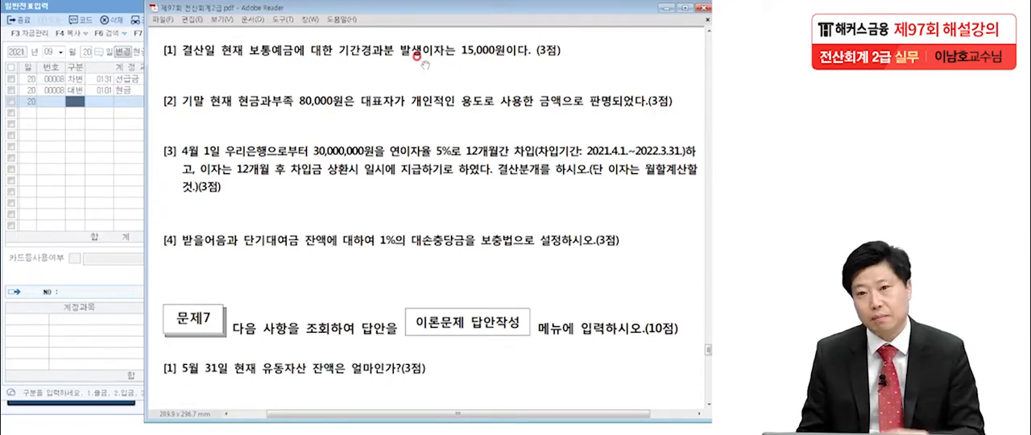
Set the general voucher date to December 31 and enter a credit line 0901 이자수익 for 15,000.
{"action": "left_click", "coordinate": [70, 169]}
{"action": "type", "text": "1231"}
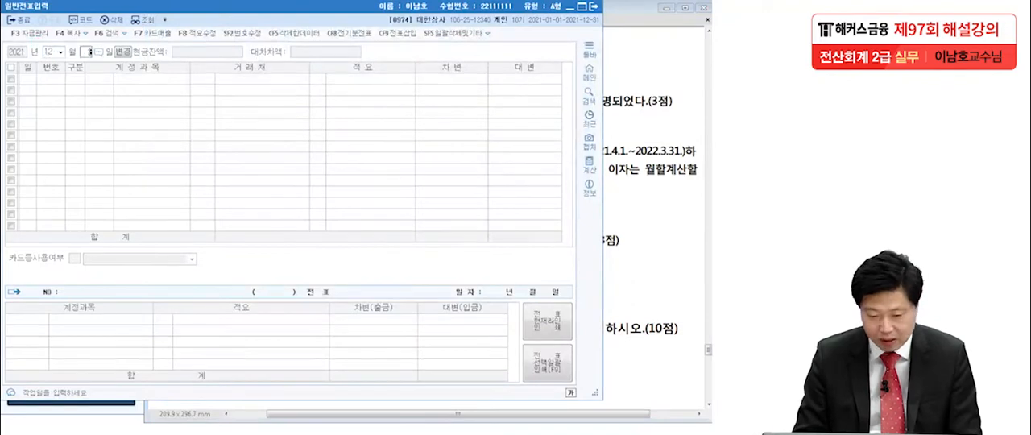
{"action": "key", "text": "Return"}
{"action": "type", "text": "4이자"}
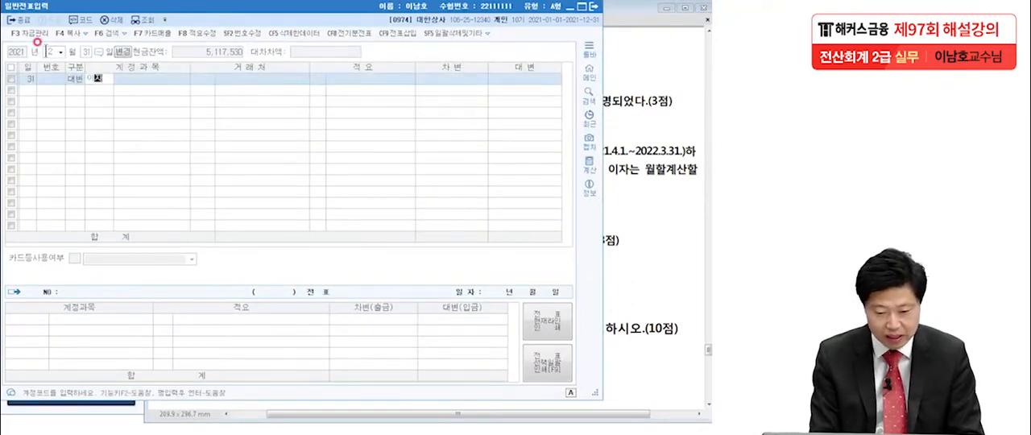
{"action": "key", "text": "Return"}
{"action": "key", "text": "Return"}
{"action": "key", "text": "Return"}
{"action": "key", "text": "Return"}
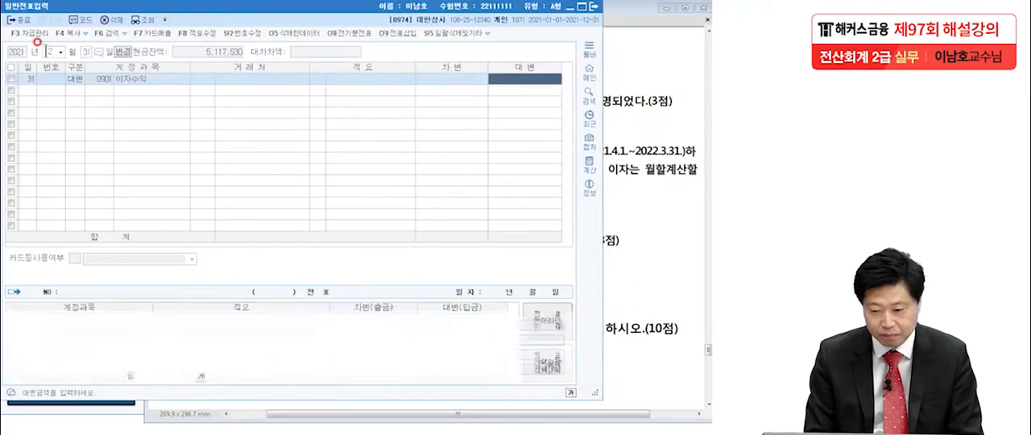
{"action": "type", "text": "150,000"}
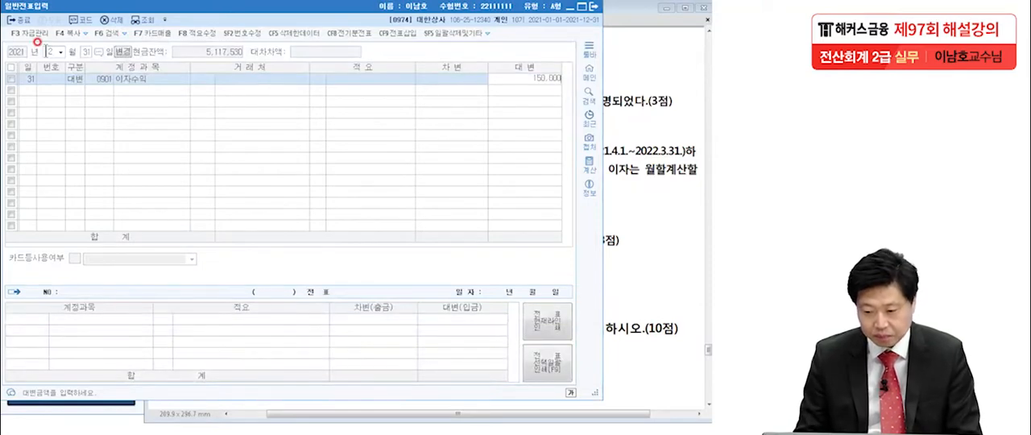
{"action": "key", "text": "Return"}
Add the balancing debit line 0116 미수수익 for 15,000.
{"action": "type", "text": "3"}
{"action": "key", "text": "Return"}
{"action": "type", "text": "사수수"}
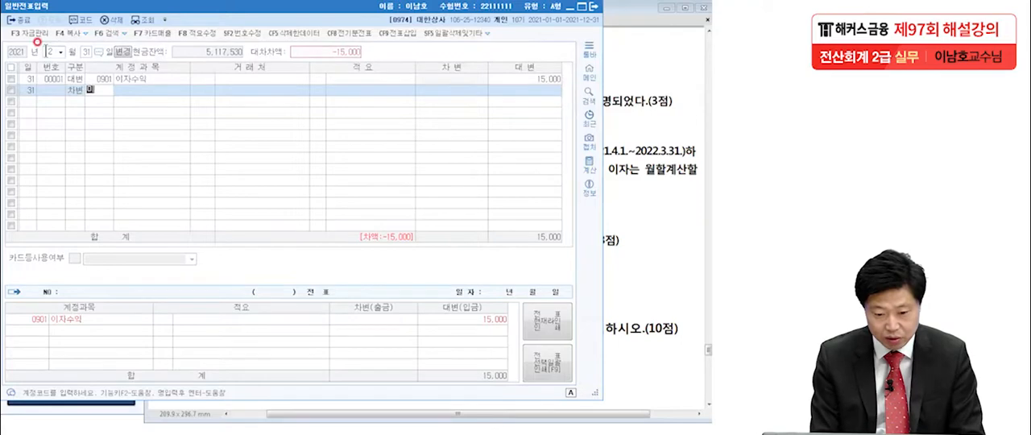
{"action": "key", "text": "Return"}
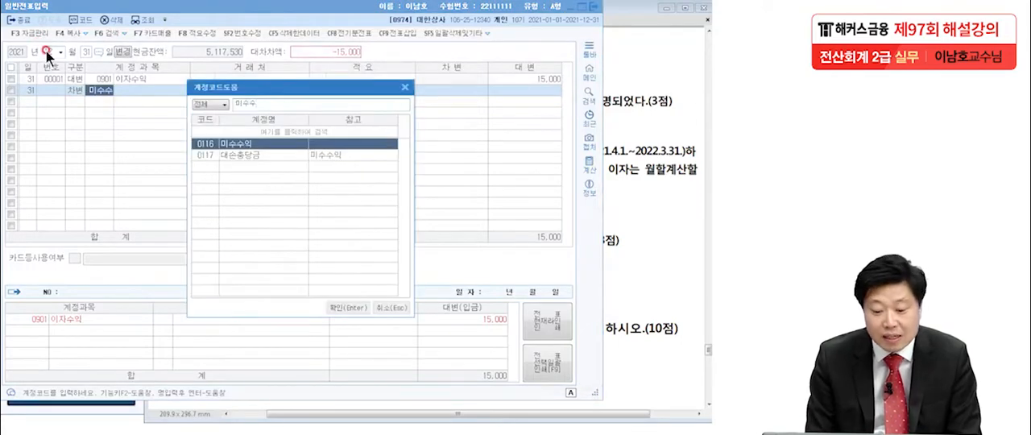
{"action": "key", "text": "Return"}
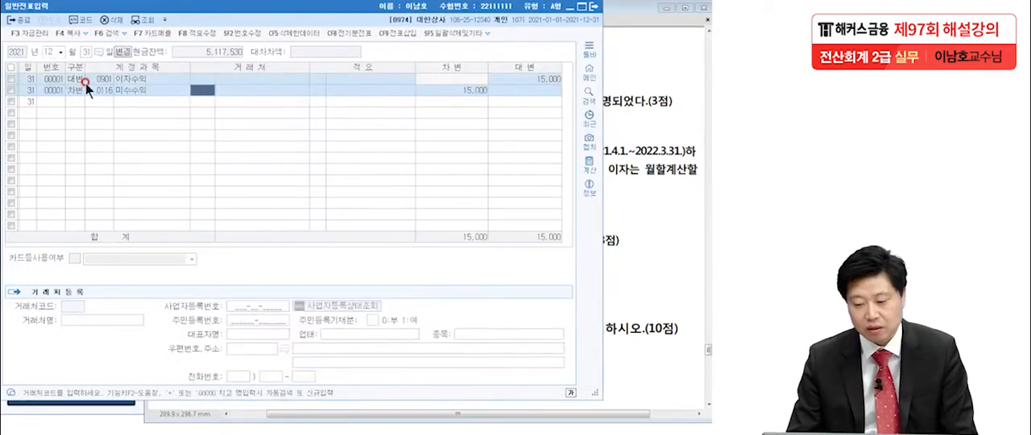
Switch to the exam PDF, read 문제6 item 2 and underline 현금과부족 in it.
{"action": "left_click", "coordinate": [624, 226]}
{"action": "scroll", "coordinate": [570, 282], "scroll_direction": "down", "scroll_amount": 1}
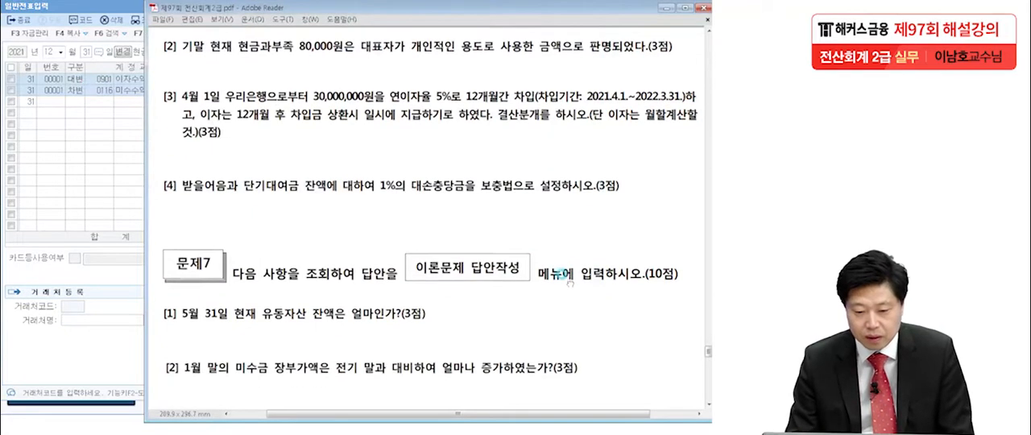
{"action": "left_click_drag", "start_coordinate": [569, 281], "coordinate": [569, 288]}
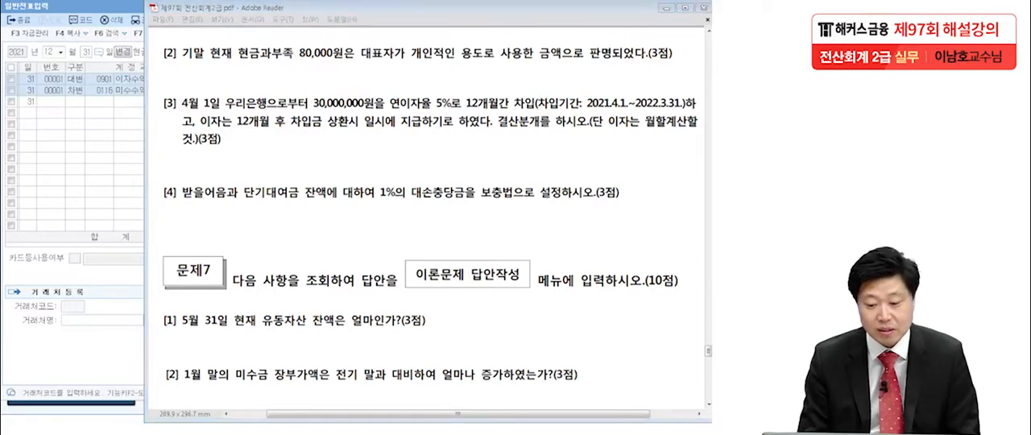
{"action": "left_click_drag", "start_coordinate": [237, 59], "coordinate": [291, 63]}
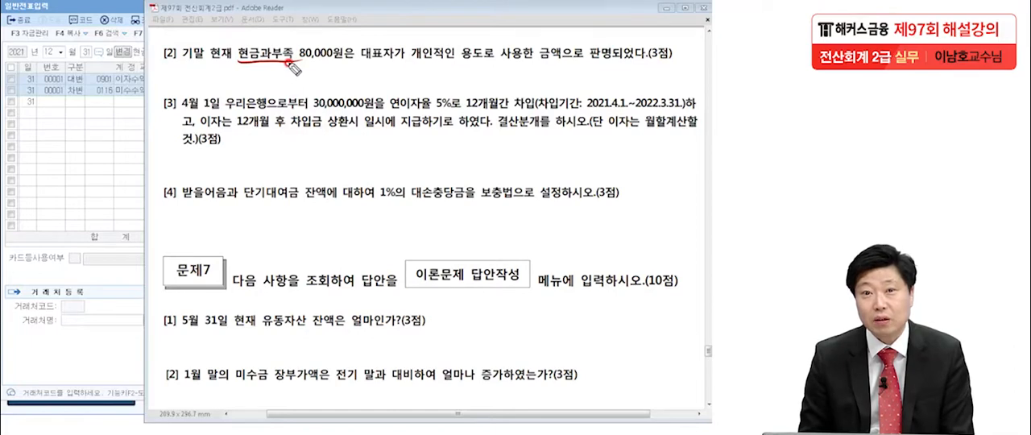
{"action": "left_click_drag", "start_coordinate": [289, 63], "coordinate": [302, 59]}
Handwrite the circled note 기중 beside the exam text to mark the mid-year entry.
{"action": "left_click_drag", "start_coordinate": [60, 147], "coordinate": [66, 173]}
{"action": "left_click_drag", "start_coordinate": [85, 131], "coordinate": [87, 182]}
{"action": "left_click_drag", "start_coordinate": [95, 146], "coordinate": [95, 164]}
{"action": "left_click_drag", "start_coordinate": [103, 152], "coordinate": [114, 157]}
{"action": "left_click_drag", "start_coordinate": [100, 166], "coordinate": [117, 171]}
{"action": "mouse_move", "coordinate": [123, 187]}
{"action": "left_mouse_down"}
{"action": "mouse_move", "coordinate": [90, 121]}
{"action": "mouse_move", "coordinate": [118, 203]}
{"action": "left_mouse_up"}
Handwrite the mid-year entry next to 기중: debit 현금과부족 80,000 and credit 현금 80,000.
{"action": "mouse_move", "coordinate": [425, 139]}
{"action": "left_mouse_down"}
{"action": "mouse_move", "coordinate": [419, 179]}
{"action": "mouse_move", "coordinate": [425, 169]}
{"action": "left_mouse_up"}
{"action": "mouse_move", "coordinate": [435, 158]}
{"action": "left_mouse_down"}
{"action": "mouse_move", "coordinate": [454, 159]}
{"action": "mouse_move", "coordinate": [447, 172]}
{"action": "left_mouse_up"}
{"action": "left_click_drag", "start_coordinate": [456, 143], "coordinate": [457, 179]}
{"action": "left_click_drag", "start_coordinate": [465, 141], "coordinate": [470, 192]}
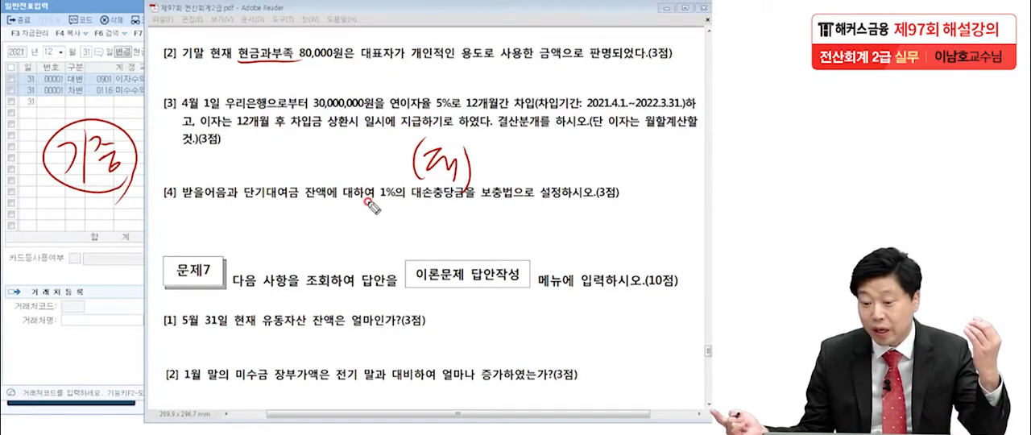
{"action": "mouse_move", "coordinate": [476, 135]}
{"action": "left_mouse_down"}
{"action": "mouse_move", "coordinate": [483, 166]}
{"action": "mouse_move", "coordinate": [636, 166]}
{"action": "left_mouse_up"}
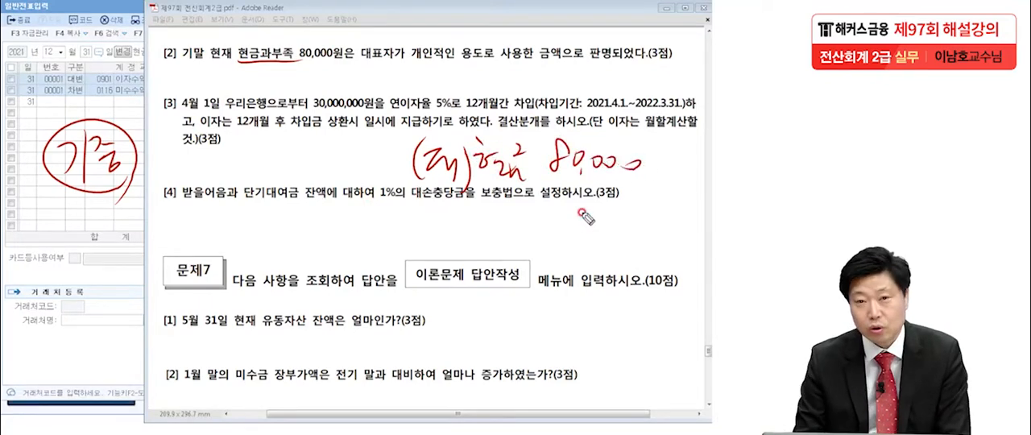
{"action": "mouse_move", "coordinate": [178, 132]}
{"action": "left_mouse_down"}
{"action": "mouse_move", "coordinate": [175, 183]}
{"action": "mouse_move", "coordinate": [194, 144]}
{"action": "left_mouse_up"}
{"action": "left_click_drag", "start_coordinate": [179, 156], "coordinate": [196, 173]}
{"action": "left_click_drag", "start_coordinate": [213, 142], "coordinate": [234, 158]}
{"action": "mouse_move", "coordinate": [235, 132]}
{"action": "left_mouse_down"}
{"action": "mouse_move", "coordinate": [230, 171]}
{"action": "mouse_move", "coordinate": [281, 149]}
{"action": "mouse_move", "coordinate": [278, 171]}
{"action": "mouse_move", "coordinate": [329, 161]}
{"action": "mouse_move", "coordinate": [323, 190]}
{"action": "mouse_move", "coordinate": [355, 155]}
{"action": "mouse_move", "coordinate": [345, 172]}
{"action": "mouse_move", "coordinate": [372, 144]}
{"action": "mouse_move", "coordinate": [411, 138]}
{"action": "mouse_move", "coordinate": [426, 123]}
{"action": "left_mouse_up"}
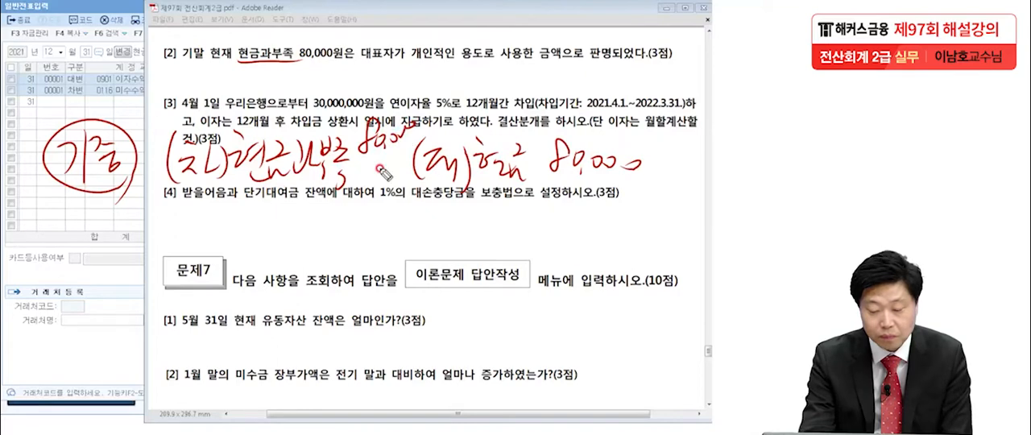
Circle 기말 현재, underline the personal-use phrase in item 2, and write a circled 12/31 below 기중.
{"action": "mouse_move", "coordinate": [228, 63]}
{"action": "left_mouse_down"}
{"action": "mouse_move", "coordinate": [211, 36]}
{"action": "mouse_move", "coordinate": [230, 58]}
{"action": "left_mouse_up"}
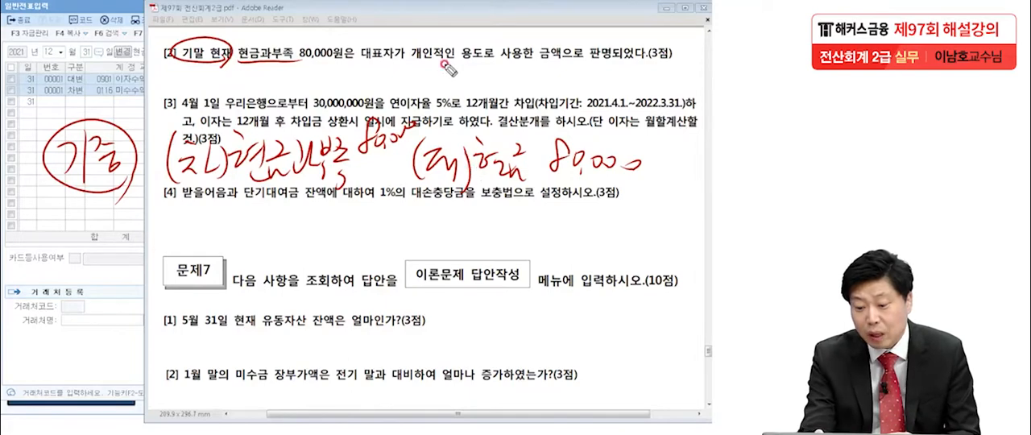
{"action": "left_click_drag", "start_coordinate": [406, 64], "coordinate": [605, 63]}
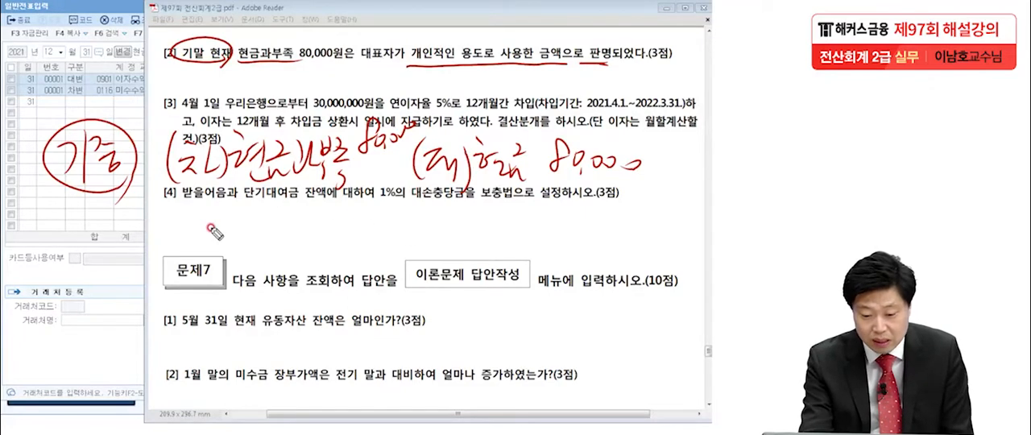
{"action": "left_click_drag", "start_coordinate": [32, 216], "coordinate": [28, 259]}
{"action": "left_click_drag", "start_coordinate": [36, 222], "coordinate": [56, 256]}
{"action": "left_click_drag", "start_coordinate": [76, 217], "coordinate": [28, 286]}
{"action": "mouse_move", "coordinate": [61, 251]}
{"action": "left_mouse_down"}
{"action": "mouse_move", "coordinate": [84, 284]}
{"action": "mouse_move", "coordinate": [121, 270]}
{"action": "left_mouse_up"}
Sketch the 12/31 entry with debit 인출금 80,000, a blank credit oval and an arrow from 현금과부족, and re-circle 기말 현재.
{"action": "mouse_move", "coordinate": [439, 230]}
{"action": "left_mouse_down"}
{"action": "mouse_move", "coordinate": [427, 283]}
{"action": "mouse_move", "coordinate": [466, 260]}
{"action": "left_mouse_up"}
{"action": "left_click_drag", "start_coordinate": [472, 238], "coordinate": [489, 273]}
{"action": "left_click_drag", "start_coordinate": [499, 232], "coordinate": [506, 275]}
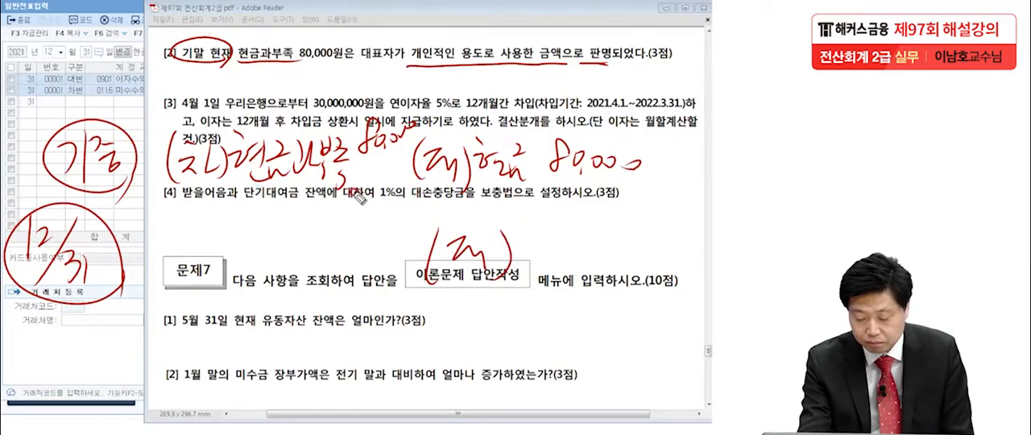
{"action": "mouse_move", "coordinate": [348, 184]}
{"action": "left_mouse_down"}
{"action": "mouse_move", "coordinate": [504, 224]}
{"action": "mouse_move", "coordinate": [499, 235]}
{"action": "mouse_move", "coordinate": [600, 277]}
{"action": "mouse_move", "coordinate": [564, 240]}
{"action": "left_mouse_up"}
{"action": "left_click_drag", "start_coordinate": [170, 219], "coordinate": [166, 267]}
{"action": "left_click_drag", "start_coordinate": [179, 226], "coordinate": [206, 243]}
{"action": "left_click_drag", "start_coordinate": [203, 230], "coordinate": [219, 256]}
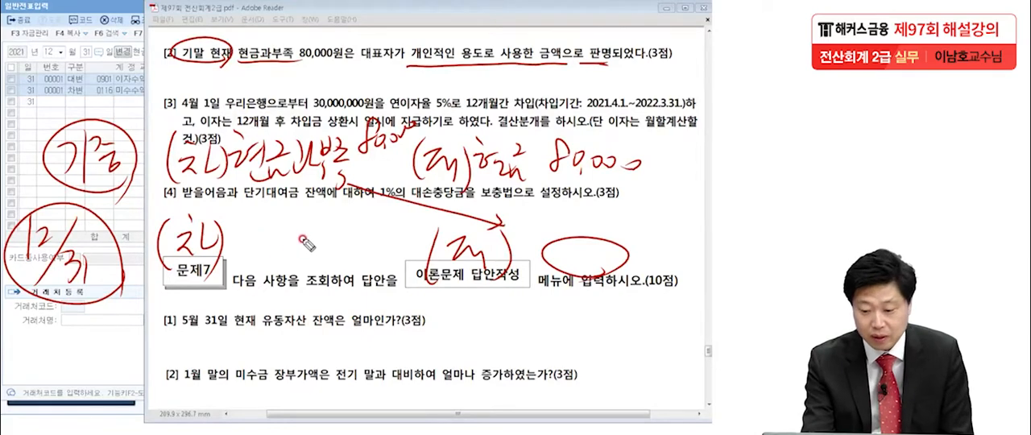
{"action": "mouse_move", "coordinate": [336, 234]}
{"action": "left_mouse_down"}
{"action": "mouse_move", "coordinate": [364, 256]}
{"action": "mouse_move", "coordinate": [400, 256]}
{"action": "left_mouse_up"}
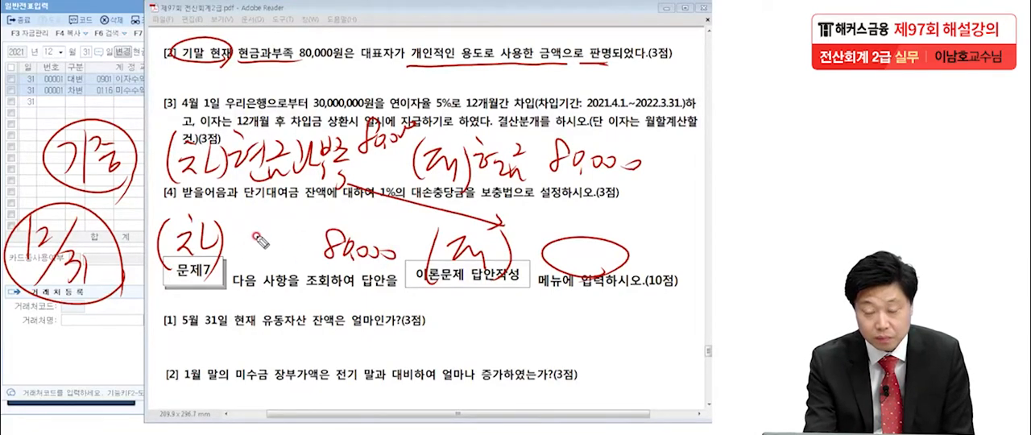
{"action": "left_click_drag", "start_coordinate": [233, 269], "coordinate": [310, 271]}
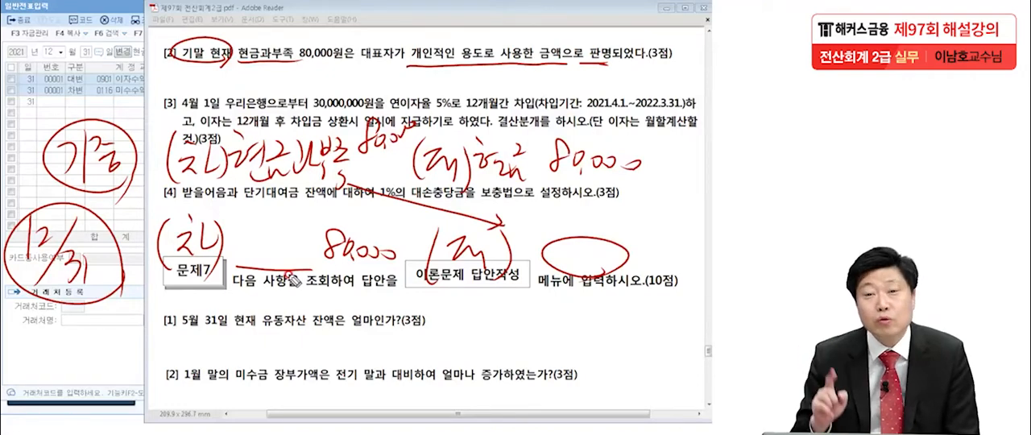
{"action": "mouse_move", "coordinate": [261, 251]}
{"action": "left_mouse_down"}
{"action": "mouse_move", "coordinate": [245, 229]}
{"action": "mouse_move", "coordinate": [262, 214]}
{"action": "mouse_move", "coordinate": [278, 222]}
{"action": "mouse_move", "coordinate": [278, 266]}
{"action": "mouse_move", "coordinate": [298, 222]}
{"action": "mouse_move", "coordinate": [310, 242]}
{"action": "mouse_move", "coordinate": [304, 257]}
{"action": "left_mouse_up"}
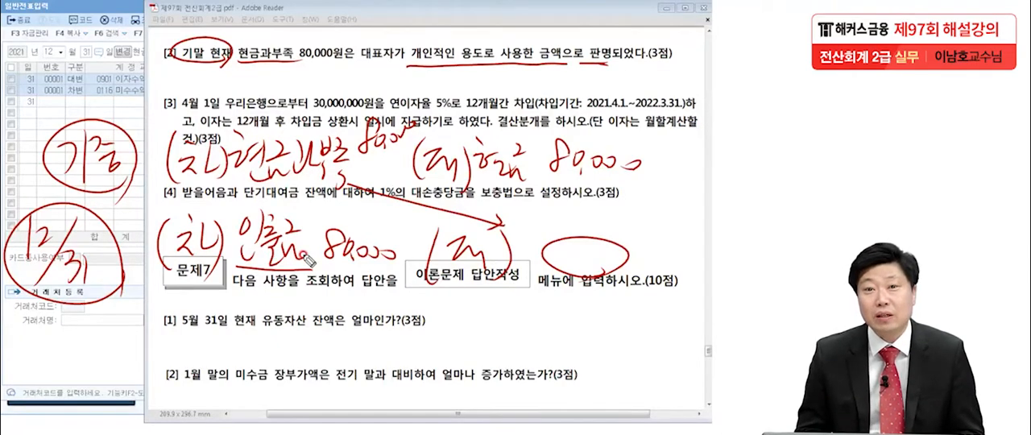
{"action": "mouse_move", "coordinate": [176, 50]}
{"action": "left_mouse_down"}
{"action": "mouse_move", "coordinate": [231, 58]}
{"action": "mouse_move", "coordinate": [175, 50]}
{"action": "left_mouse_up"}
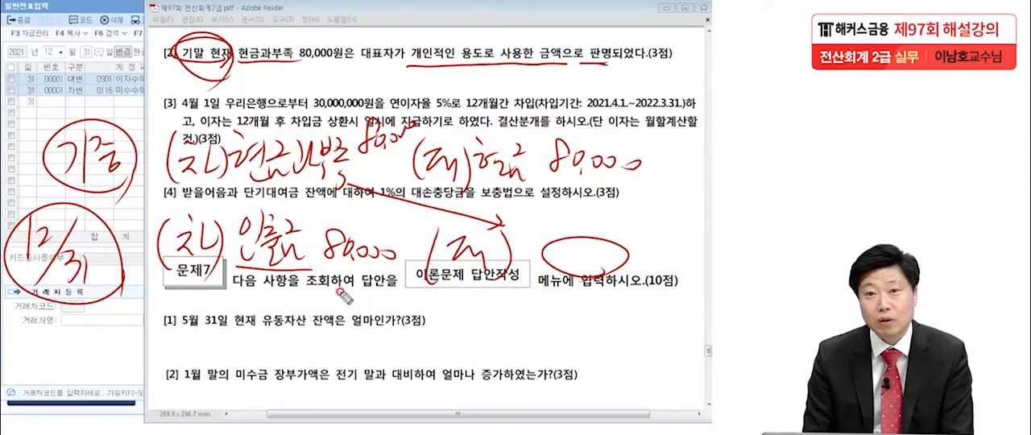
Handwrite a second year-end entry with debit 자본금 80,000, a blank credit oval and a connecting arrow.
{"action": "mouse_move", "coordinate": [449, 299]}
{"action": "left_mouse_down"}
{"action": "mouse_move", "coordinate": [441, 340]}
{"action": "mouse_move", "coordinate": [480, 319]}
{"action": "mouse_move", "coordinate": [506, 343]}
{"action": "left_mouse_up"}
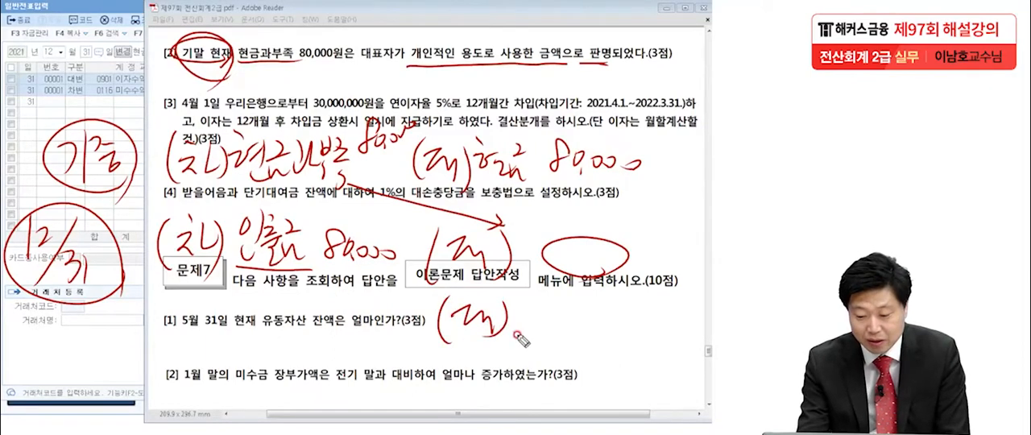
{"action": "left_click_drag", "start_coordinate": [567, 314], "coordinate": [564, 320]}
{"action": "mouse_move", "coordinate": [345, 271]}
{"action": "left_mouse_down"}
{"action": "mouse_move", "coordinate": [586, 305]}
{"action": "mouse_move", "coordinate": [564, 316]}
{"action": "left_mouse_up"}
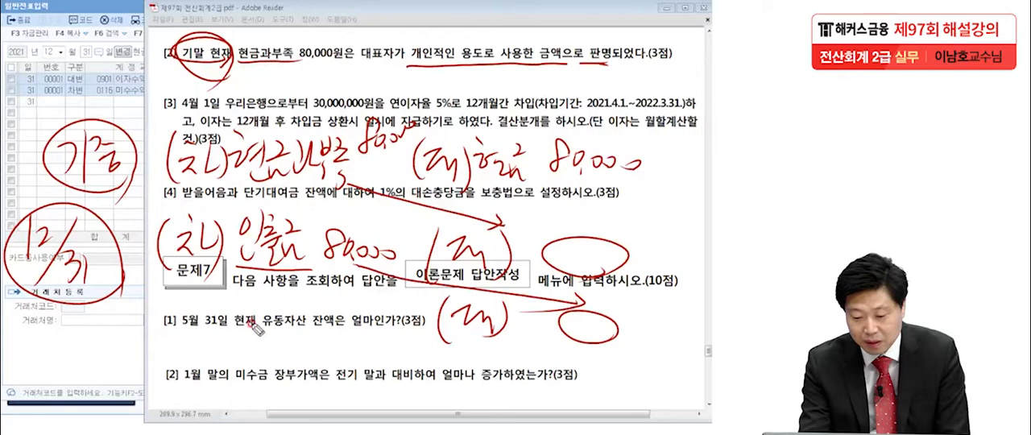
{"action": "mouse_move", "coordinate": [187, 302]}
{"action": "left_mouse_down"}
{"action": "mouse_move", "coordinate": [211, 324]}
{"action": "mouse_move", "coordinate": [296, 311]}
{"action": "mouse_move", "coordinate": [312, 294]}
{"action": "mouse_move", "coordinate": [300, 324]}
{"action": "mouse_move", "coordinate": [326, 299]}
{"action": "mouse_move", "coordinate": [321, 326]}
{"action": "mouse_move", "coordinate": [374, 308]}
{"action": "mouse_move", "coordinate": [396, 330]}
{"action": "left_mouse_up"}
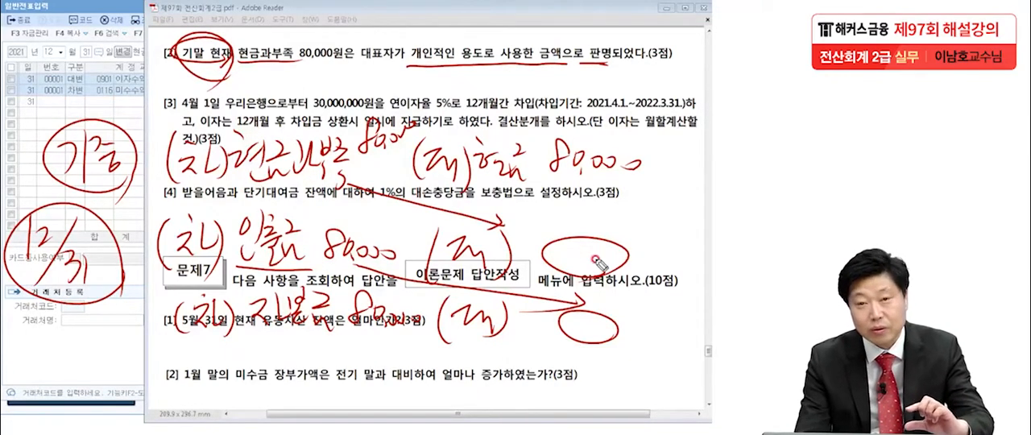
Box the handwritten 현금 80,000 and 자본금 80,000, and frame the two year-end entries together.
{"action": "left_click_drag", "start_coordinate": [482, 193], "coordinate": [645, 199]}
{"action": "mouse_move", "coordinate": [470, 179]}
{"action": "left_mouse_down"}
{"action": "mouse_move", "coordinate": [599, 118]}
{"action": "mouse_move", "coordinate": [643, 191]}
{"action": "left_mouse_up"}
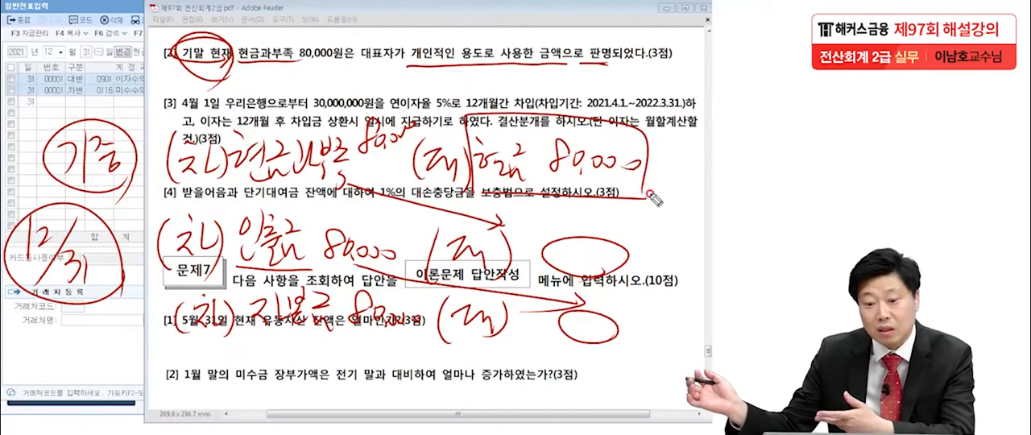
{"action": "mouse_move", "coordinate": [240, 284]}
{"action": "left_mouse_down"}
{"action": "mouse_move", "coordinate": [241, 346]}
{"action": "mouse_move", "coordinate": [332, 288]}
{"action": "mouse_move", "coordinate": [435, 320]}
{"action": "mouse_move", "coordinate": [240, 348]}
{"action": "left_mouse_up"}
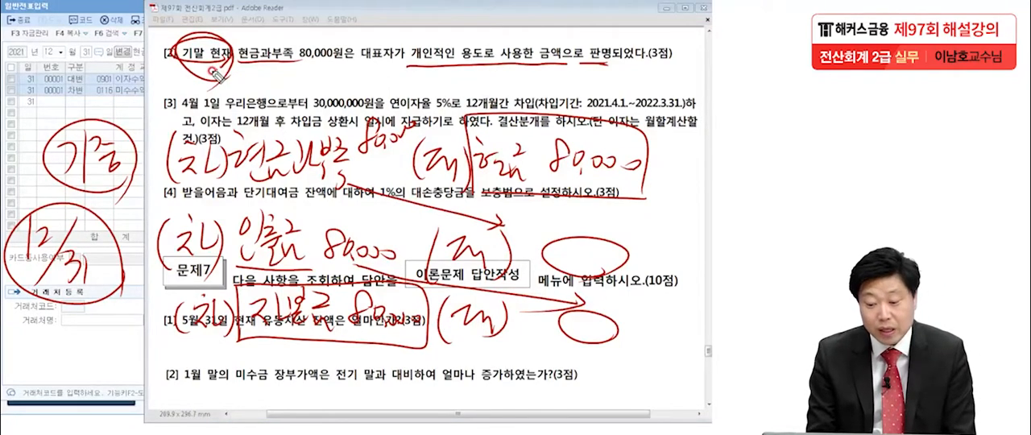
{"action": "left_click_drag", "start_coordinate": [131, 195], "coordinate": [125, 374]}
{"action": "mouse_move", "coordinate": [127, 214]}
{"action": "left_mouse_down"}
{"action": "mouse_move", "coordinate": [658, 227]}
{"action": "mouse_move", "coordinate": [389, 375]}
{"action": "left_mouse_up"}
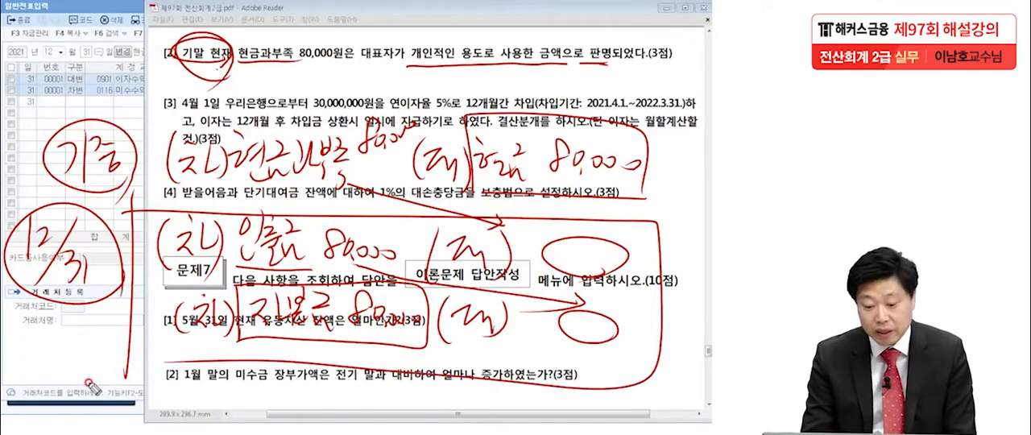
Fill in 현금과부족 80,000 as the credit of the 인출금 entry, and emphasize the year-end entries with underlines and boxes.
{"action": "left_click", "coordinate": [570, 326]}
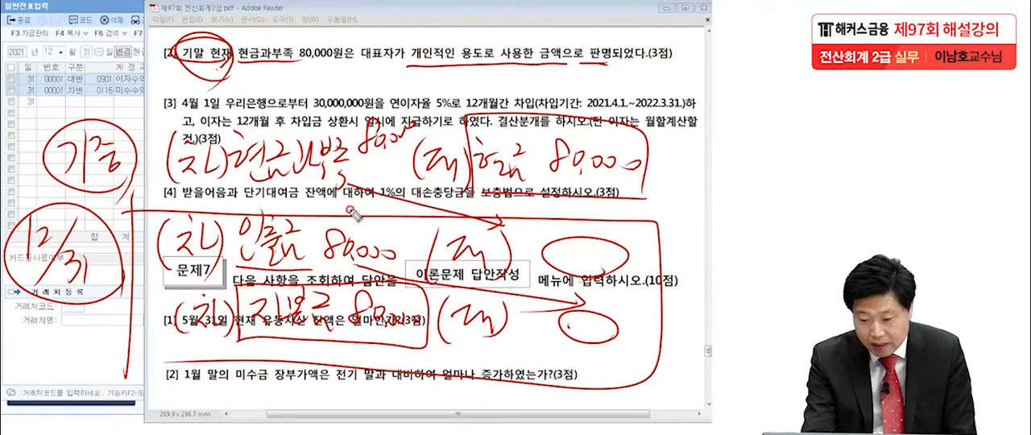
{"action": "mouse_move", "coordinate": [562, 251]}
{"action": "left_mouse_down"}
{"action": "mouse_move", "coordinate": [572, 245]}
{"action": "mouse_move", "coordinate": [561, 243]}
{"action": "mouse_move", "coordinate": [585, 264]}
{"action": "mouse_move", "coordinate": [602, 249]}
{"action": "mouse_move", "coordinate": [644, 253]}
{"action": "mouse_move", "coordinate": [702, 275]}
{"action": "left_mouse_up"}
{"action": "left_click_drag", "start_coordinate": [465, 278], "coordinate": [690, 282]}
{"action": "left_click_drag", "start_coordinate": [169, 349], "coordinate": [428, 346]}
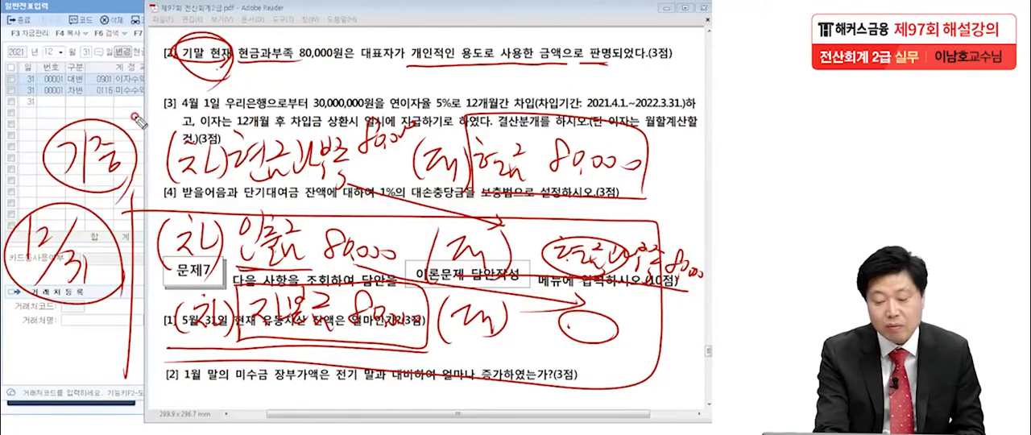
{"action": "left_click_drag", "start_coordinate": [509, 345], "coordinate": [599, 348]}
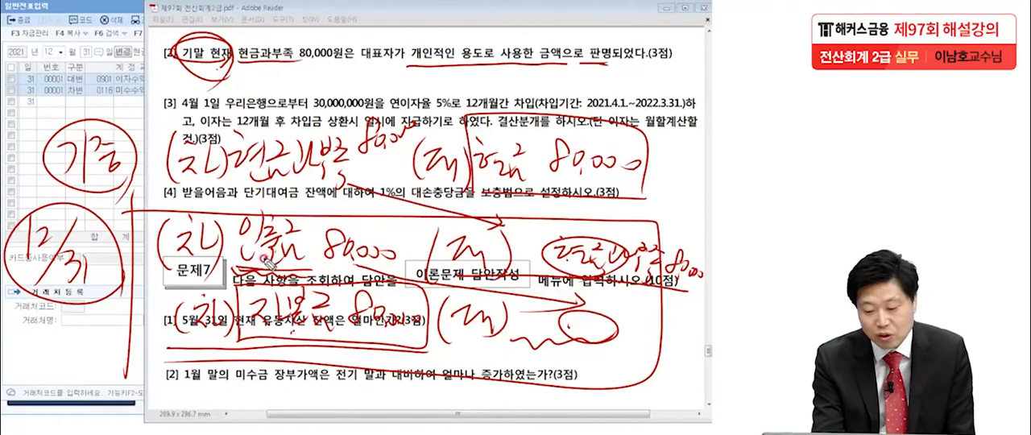
{"action": "left_click_drag", "start_coordinate": [171, 282], "coordinate": [693, 283]}
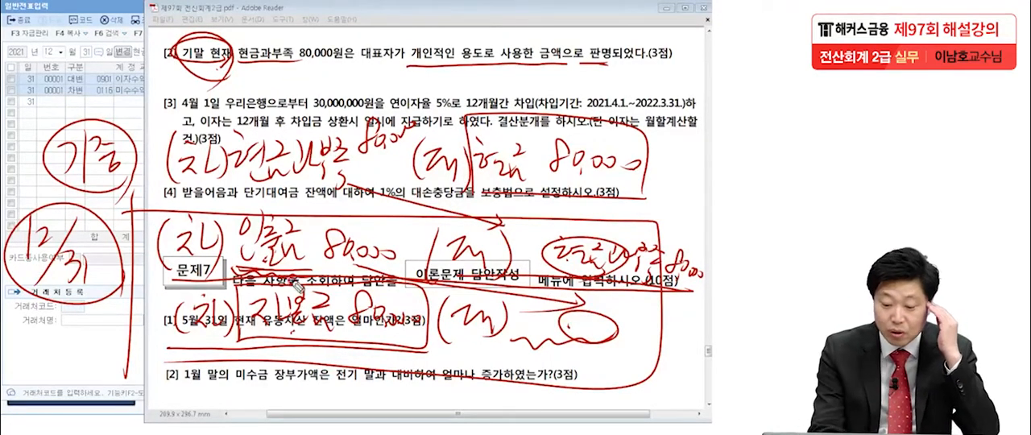
{"action": "left_click_drag", "start_coordinate": [240, 288], "coordinate": [240, 358]}
{"action": "mouse_move", "coordinate": [240, 288]}
{"action": "left_mouse_down"}
{"action": "mouse_move", "coordinate": [426, 333]}
{"action": "mouse_move", "coordinate": [216, 353]}
{"action": "left_mouse_up"}
{"action": "mouse_move", "coordinate": [529, 217]}
{"action": "left_mouse_down"}
{"action": "mouse_move", "coordinate": [523, 296]}
{"action": "mouse_move", "coordinate": [710, 299]}
{"action": "mouse_move", "coordinate": [536, 299]}
{"action": "left_mouse_up"}
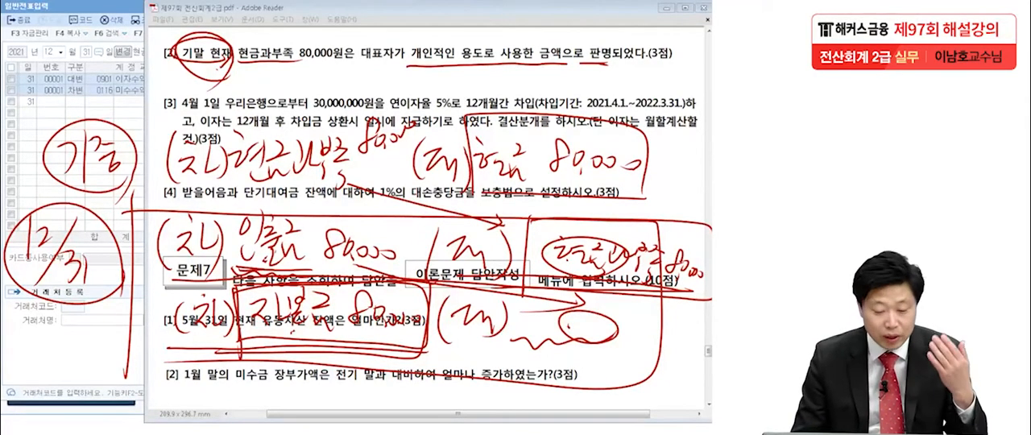
Leave the voucher entry screen and open the 합계잔액시산표 for December 31, 2021.
{"action": "left_click", "coordinate": [20, 20]}
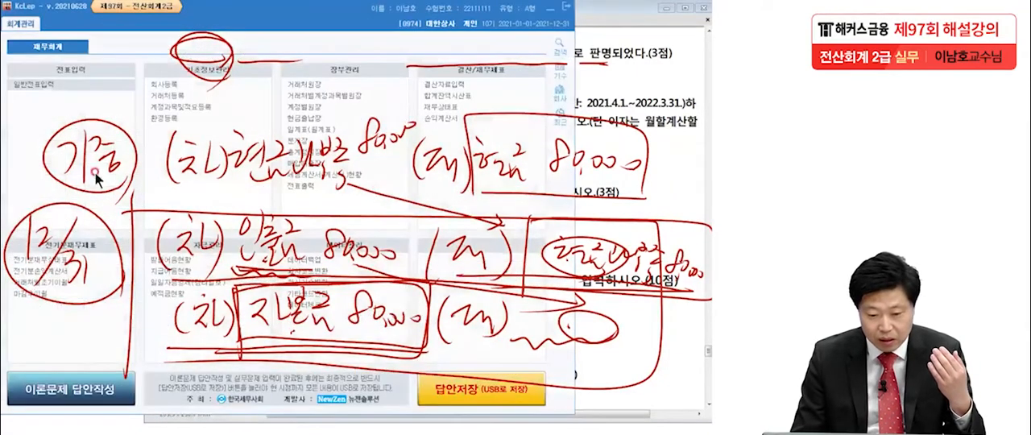
{"action": "left_click", "coordinate": [428, 97]}
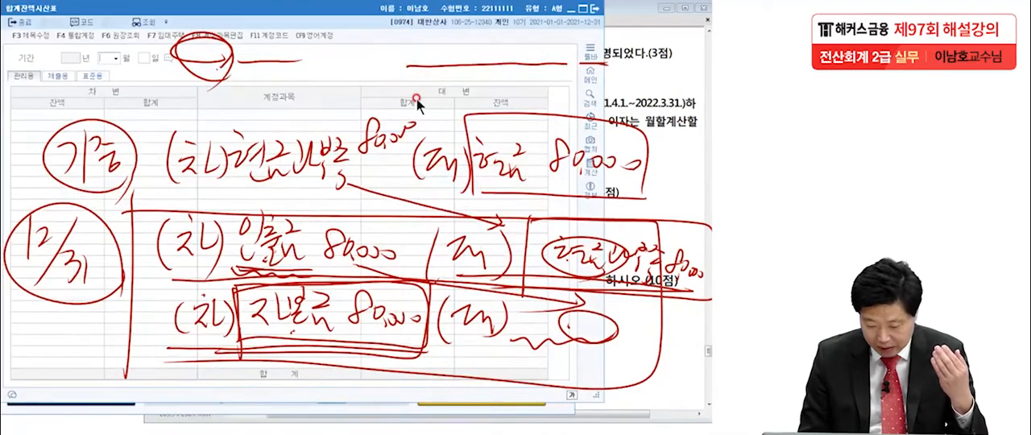
{"action": "type", "text": "12"}
{"action": "key", "text": "Return"}
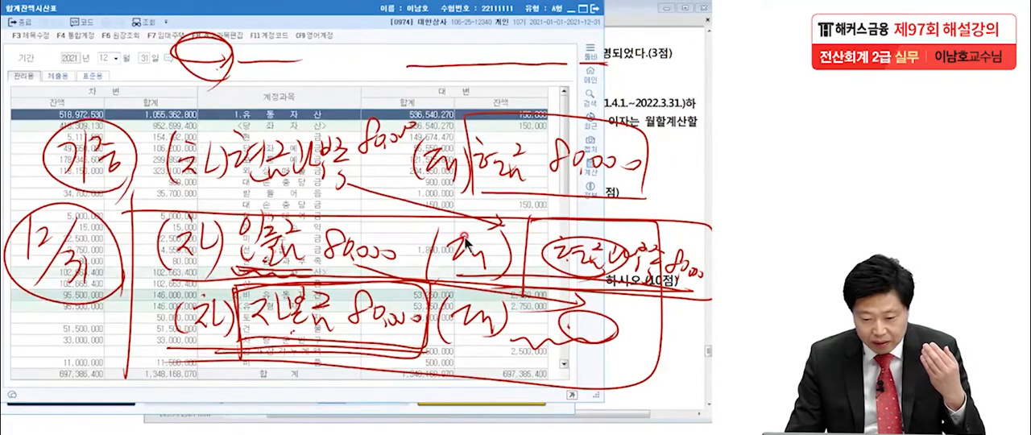
Clear the handwritten notes and open the 현금과부족 ledger from the December 31 trial balance.
{"action": "scroll", "coordinate": [467, 242], "scroll_direction": "down", "scroll_amount": 3}
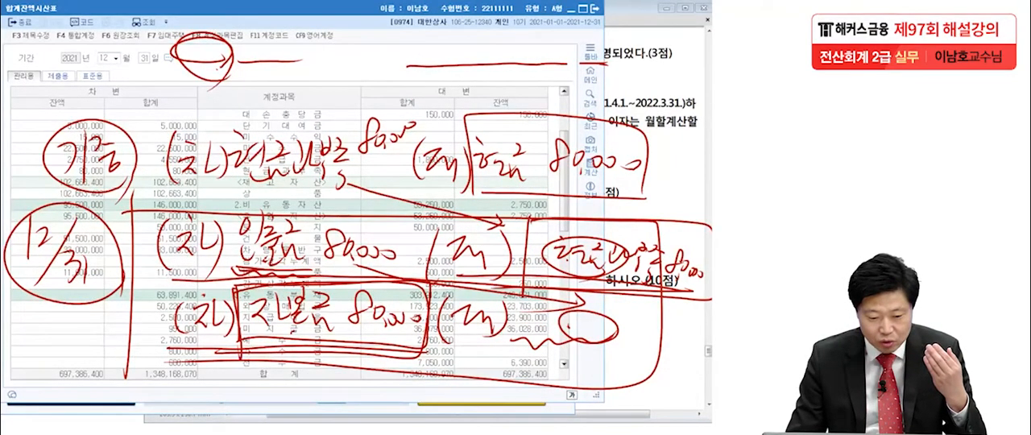
{"action": "key", "text": "Escape"}
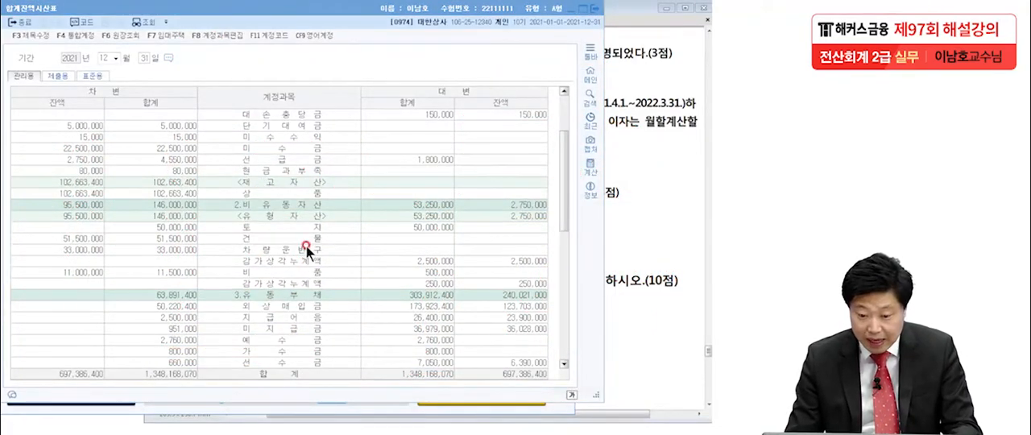
{"action": "left_click", "coordinate": [265, 171]}
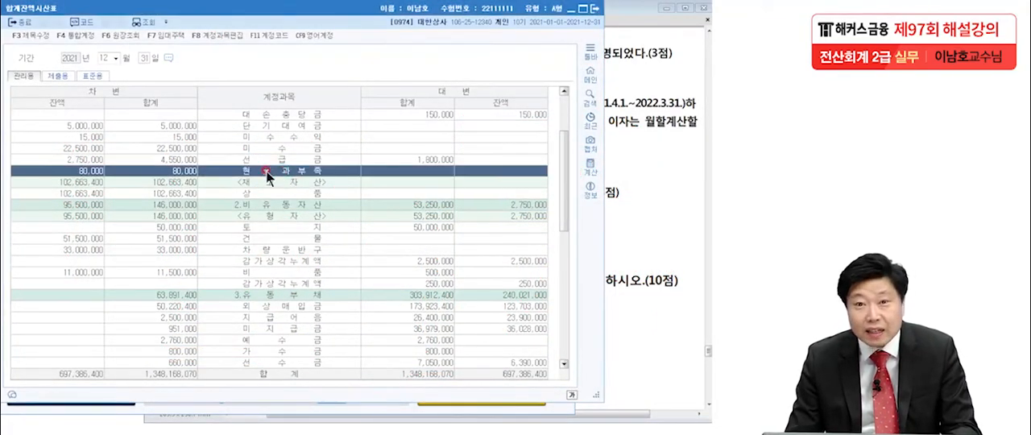
{"action": "double_click", "coordinate": [84, 171]}
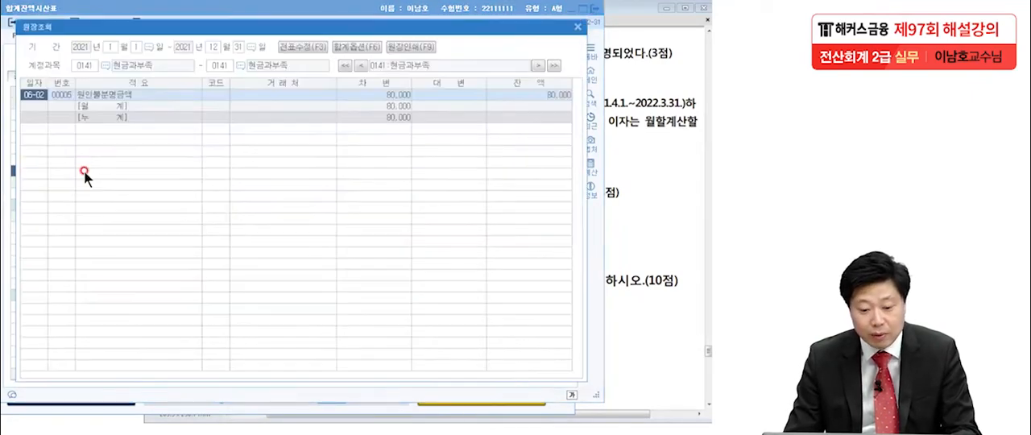
Examine the debit and credit lines of the June 2 voucher in the 현금과부족 ledger, and close the ledger.
{"action": "double_click", "coordinate": [41, 93]}
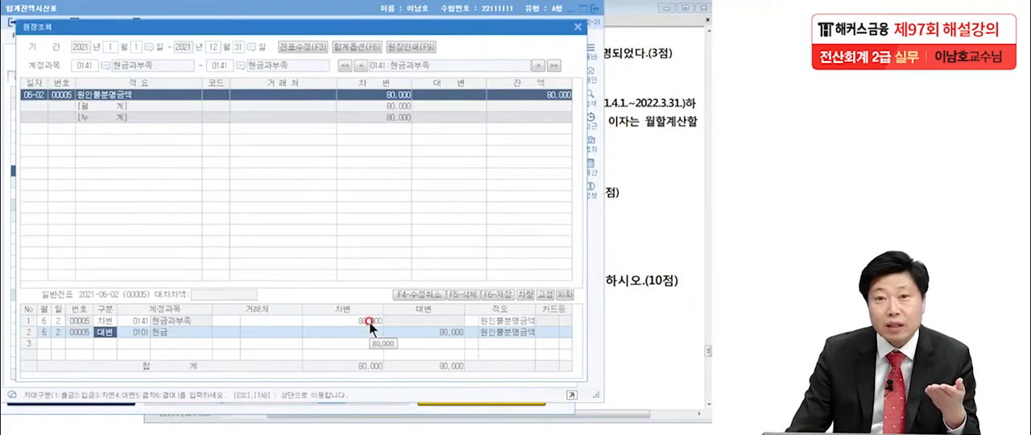
{"action": "left_click", "coordinate": [443, 333]}
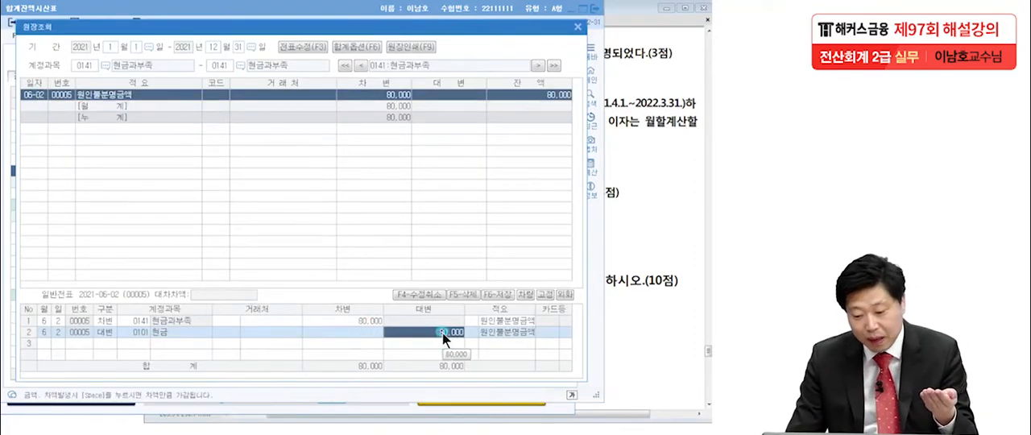
{"action": "left_click", "coordinate": [388, 344]}
{"action": "left_click", "coordinate": [368, 323]}
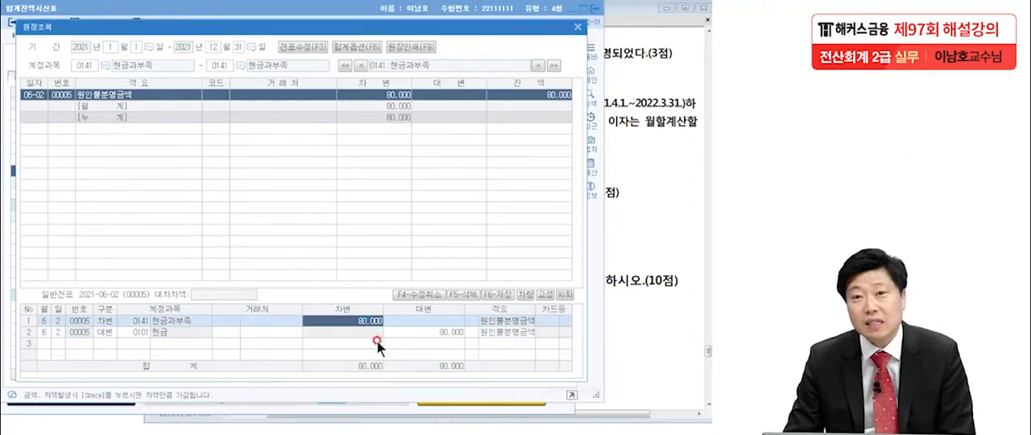
{"action": "left_click", "coordinate": [426, 333]}
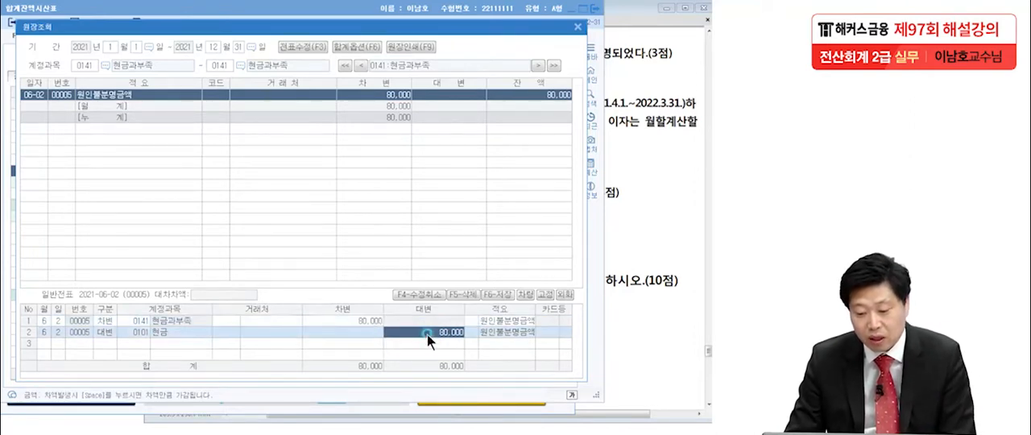
{"action": "left_click", "coordinate": [378, 321]}
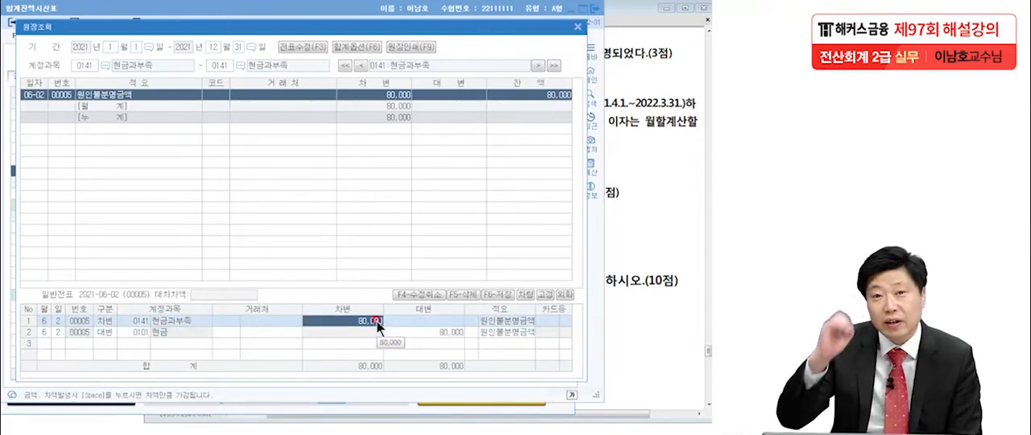
{"action": "left_click", "coordinate": [579, 30]}
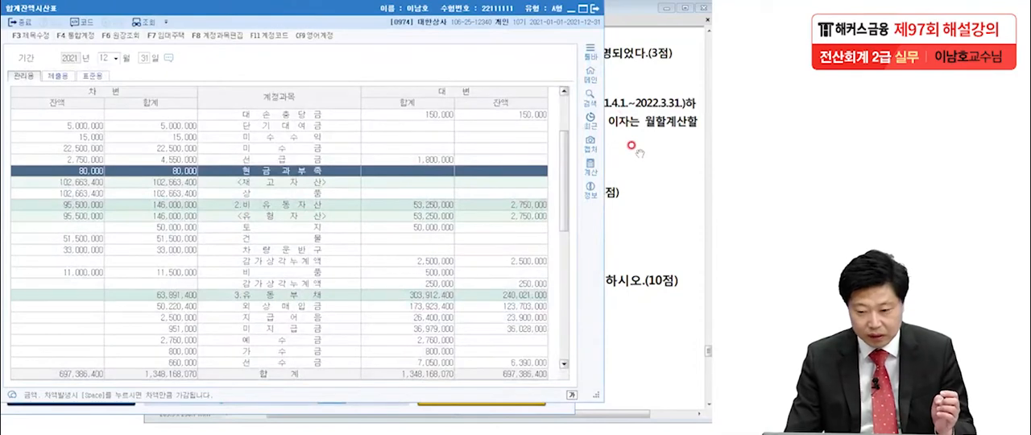
In 일반전표입력 for December 31, add a credit line for 현금과부족 of 80,000.
{"action": "left_click", "coordinate": [570, 10]}
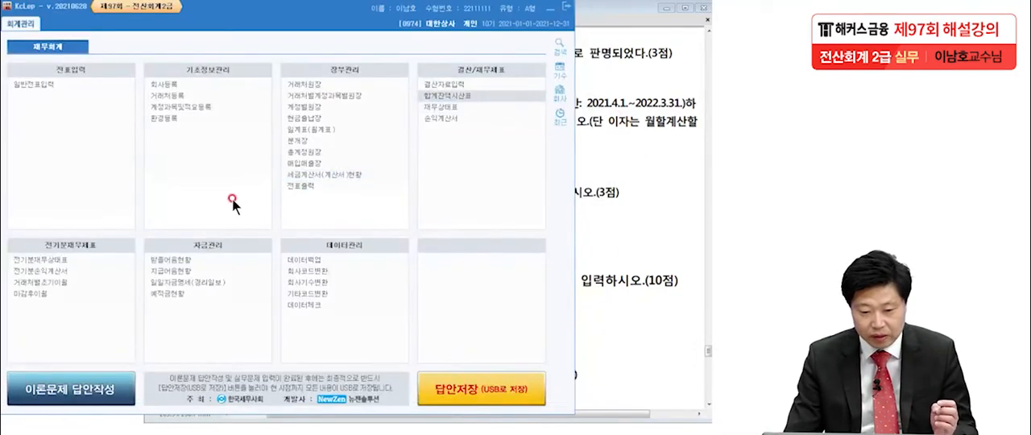
{"action": "left_click", "coordinate": [34, 85]}
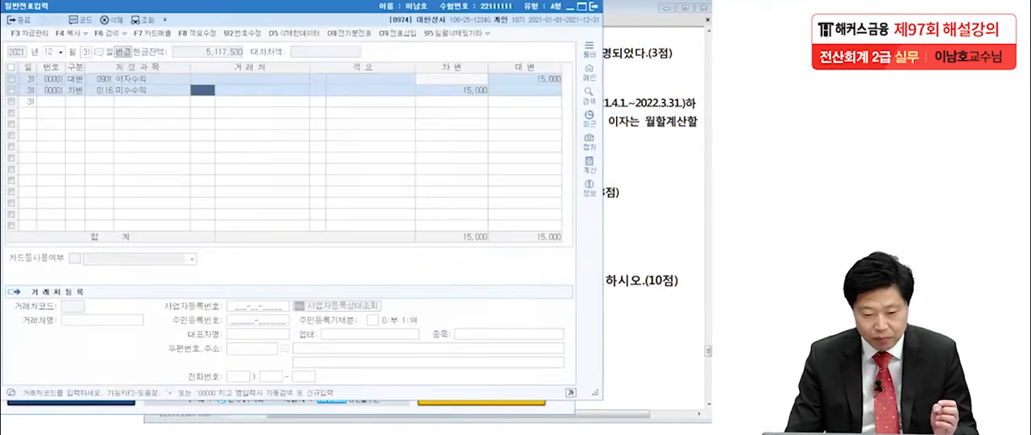
{"action": "left_click", "coordinate": [51, 100]}
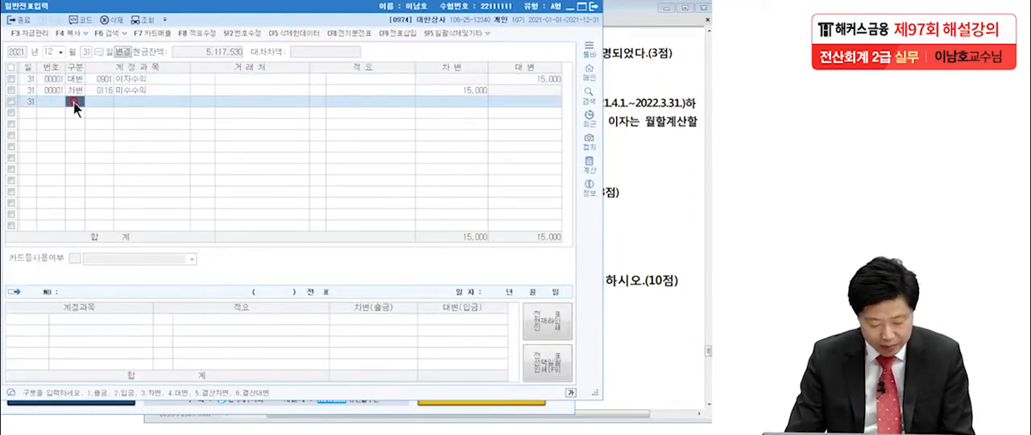
{"action": "type", "text": "3"}
{"action": "key", "text": "Return"}
{"action": "type", "text": "현금과"}
{"action": "key", "text": "Return"}
{"action": "key", "text": "Return"}
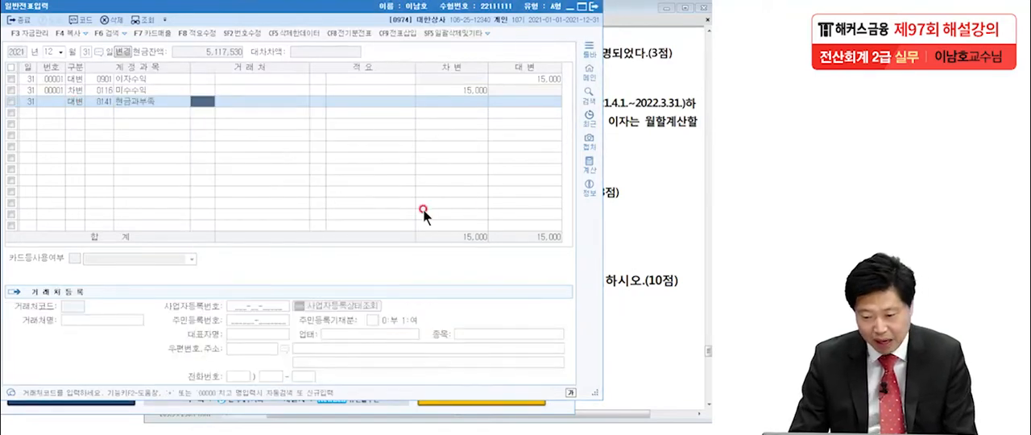
{"action": "left_click", "coordinate": [546, 102]}
{"action": "type", "text": "80,000"}
{"action": "key", "text": "Return"}
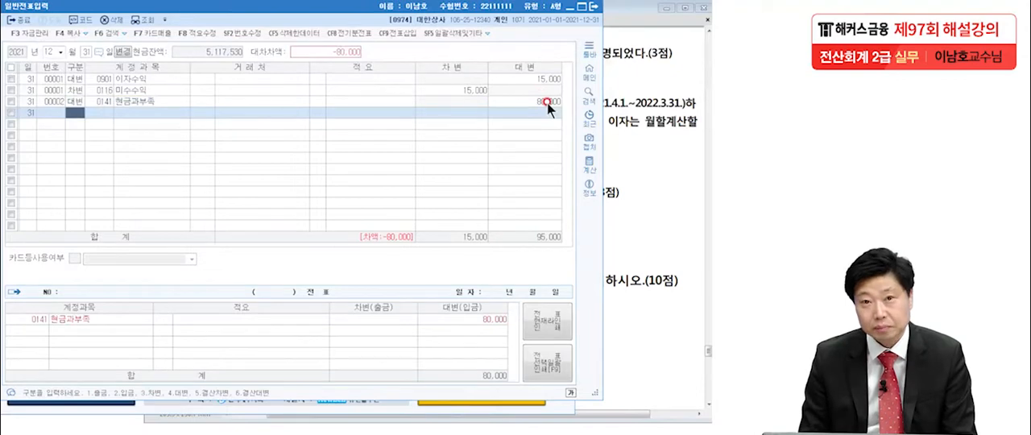
Add the matching debit line for 인출금 (0338) of 80,000 below the 현금과부족 credit.
{"action": "type", "text": "3"}
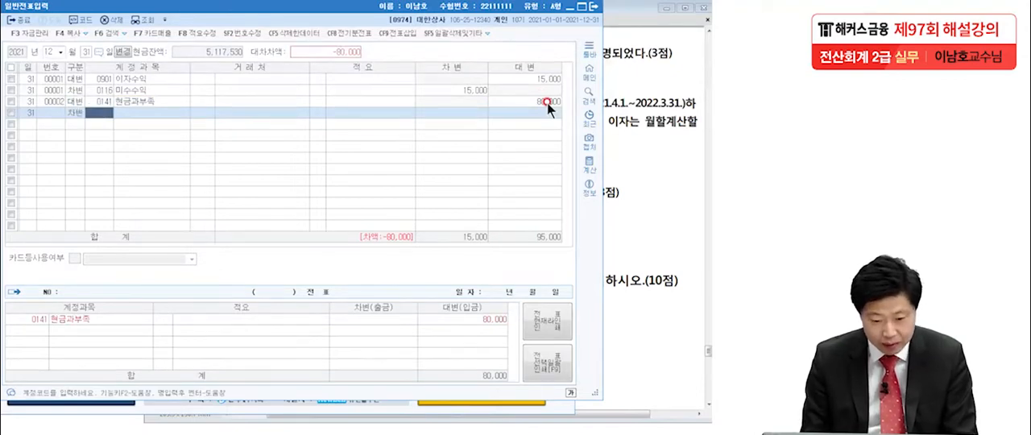
{"action": "type", "text": "338"}
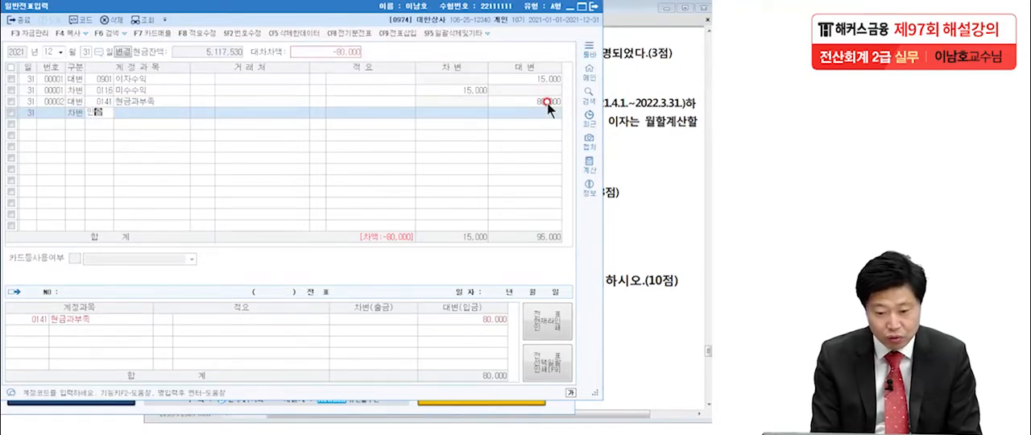
{"action": "key", "text": "Return"}
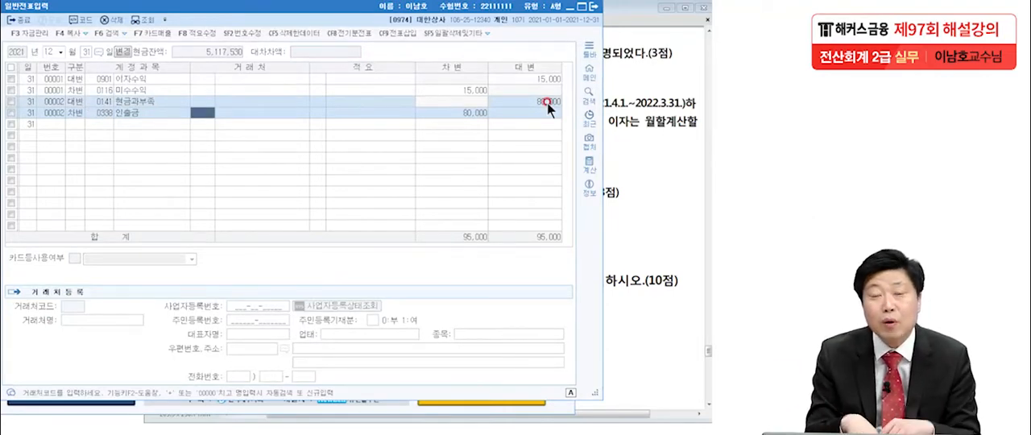
{"action": "left_click", "coordinate": [101, 114]}
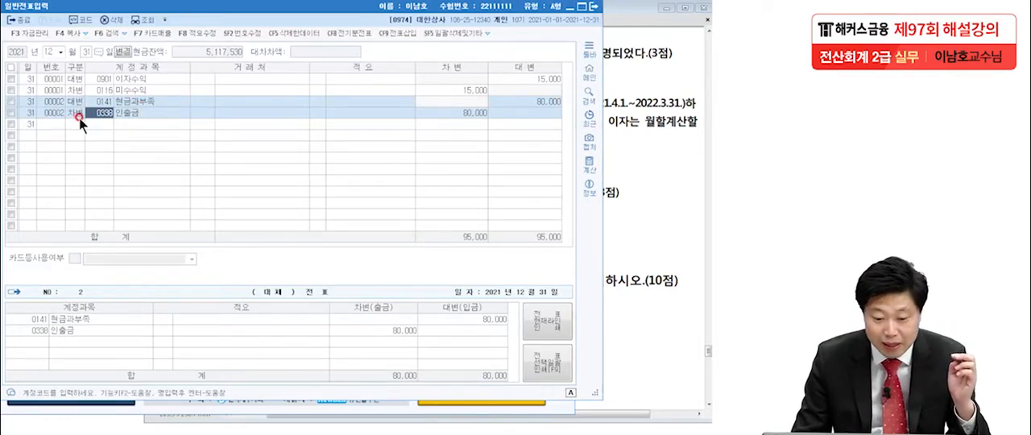
{"action": "left_click", "coordinate": [451, 111]}
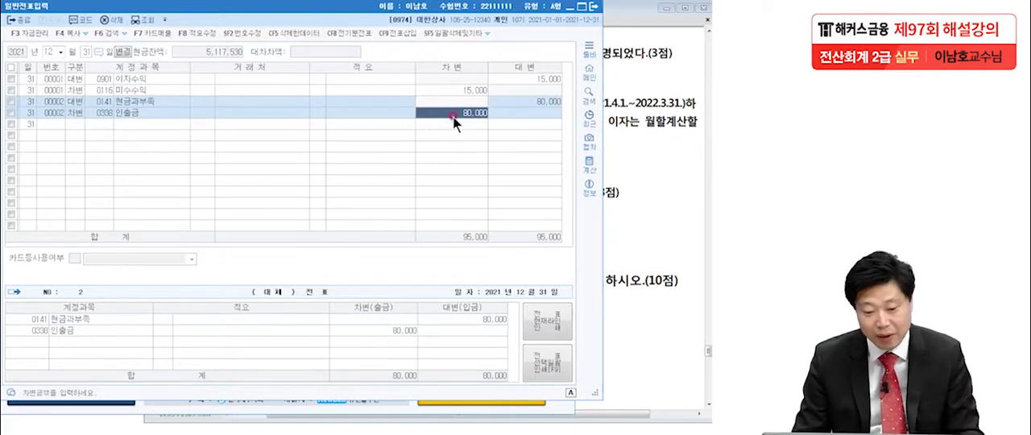
{"action": "key", "text": "Return"}
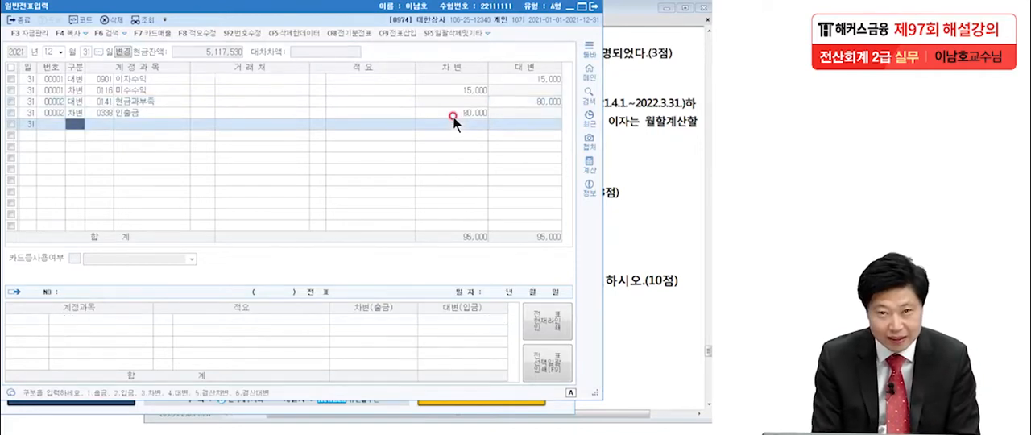
Start a second December 31 voucher with a credit line for 인출금 of 80,000.
{"action": "type", "text": "4"}
{"action": "key", "text": "Return"}
{"action": "type", "text": "인출"}
{"action": "key", "text": "Return"}
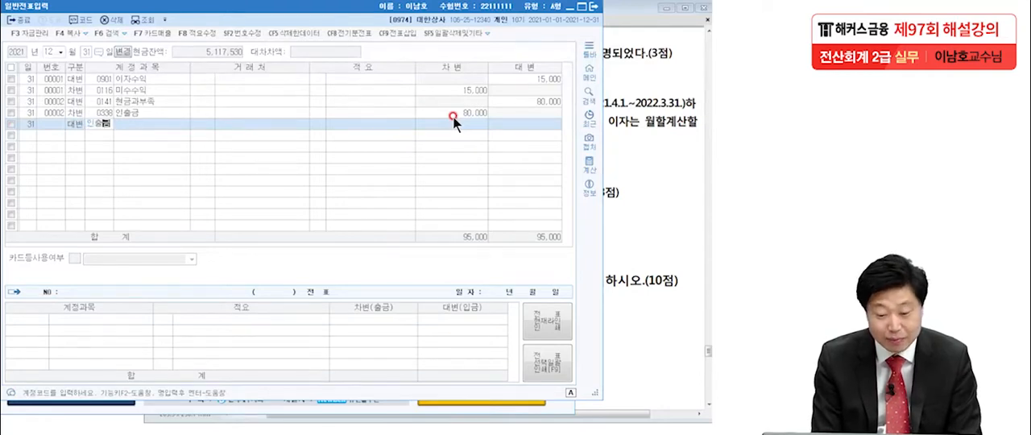
{"action": "key", "text": "Return"}
{"action": "key", "text": "Return"}
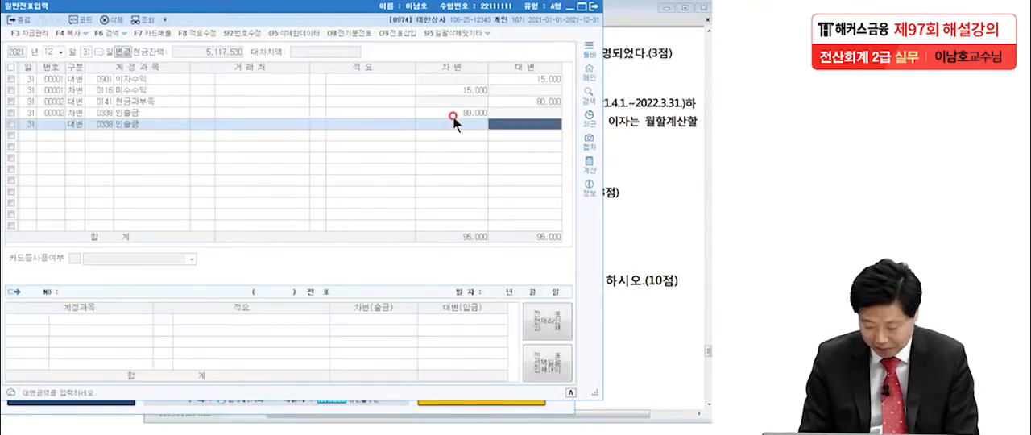
{"action": "type", "text": "800000"}
Complete the second voucher with a debit line for 자본금 (0331) of 80,000.
{"action": "key", "text": "Return"}
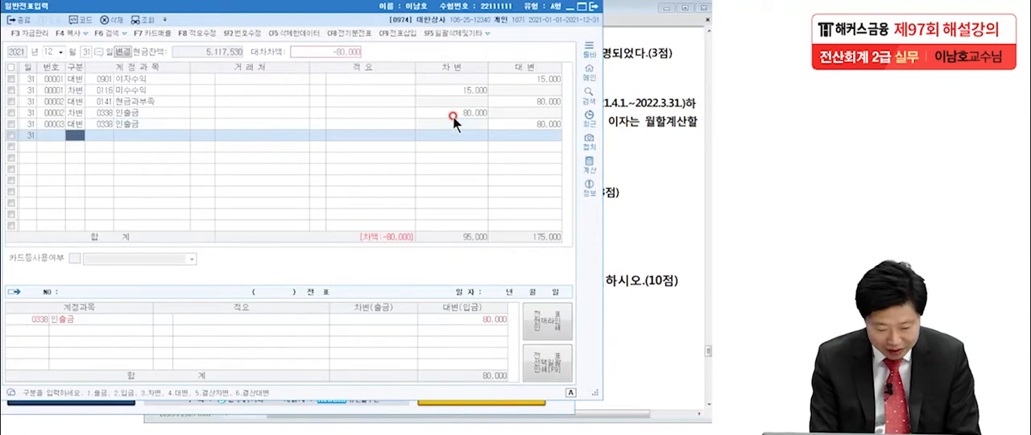
{"action": "type", "text": "4"}
{"action": "key", "text": "Return"}
{"action": "type", "text": "자본"}
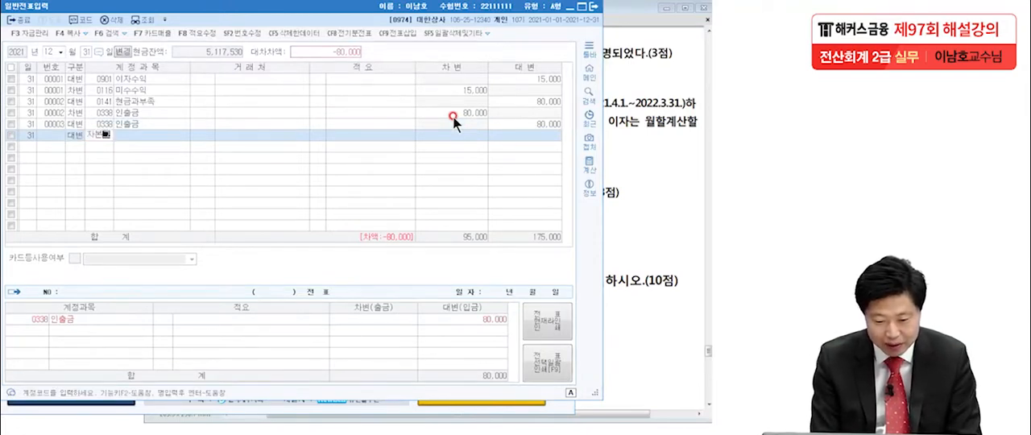
{"action": "key", "text": "Return"}
{"action": "key", "text": "Return"}
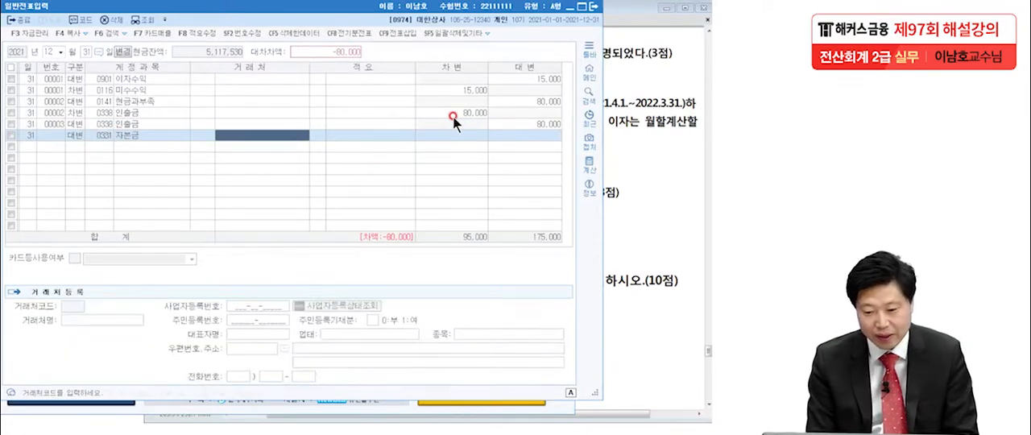
{"action": "key", "text": "Return"}
{"action": "left_click", "coordinate": [76, 135]}
{"action": "type", "text": "3"}
{"action": "left_click", "coordinate": [461, 145]}
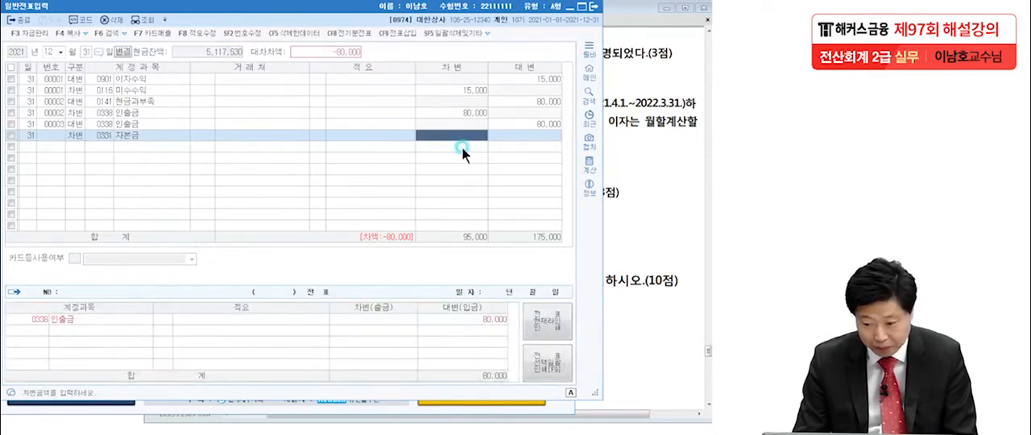
{"action": "type", "text": "80000"}
{"action": "key", "text": "Return"}
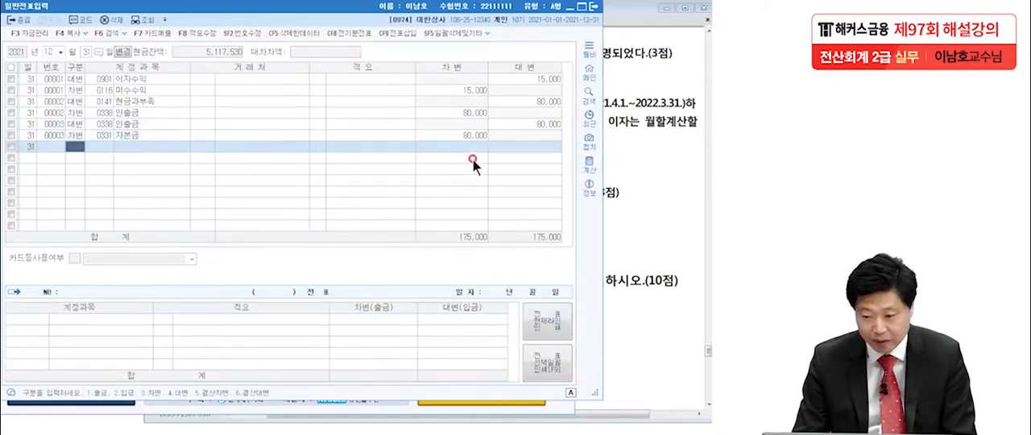
Review the 현금과부족, 인출금 and 자본금 lines of the two new December 31 vouchers.
{"action": "left_click", "coordinate": [469, 113]}
{"action": "left_click", "coordinate": [533, 101]}
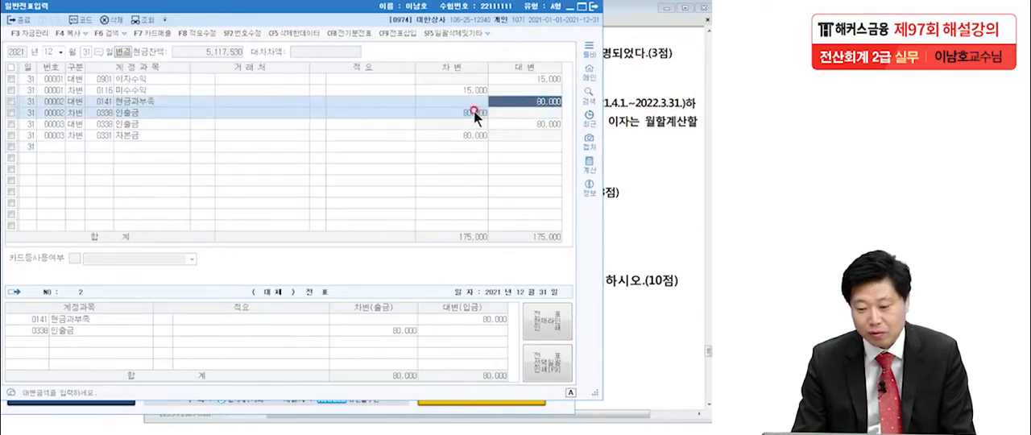
{"action": "left_click", "coordinate": [474, 112]}
{"action": "left_click", "coordinate": [523, 124]}
{"action": "left_click", "coordinate": [478, 136]}
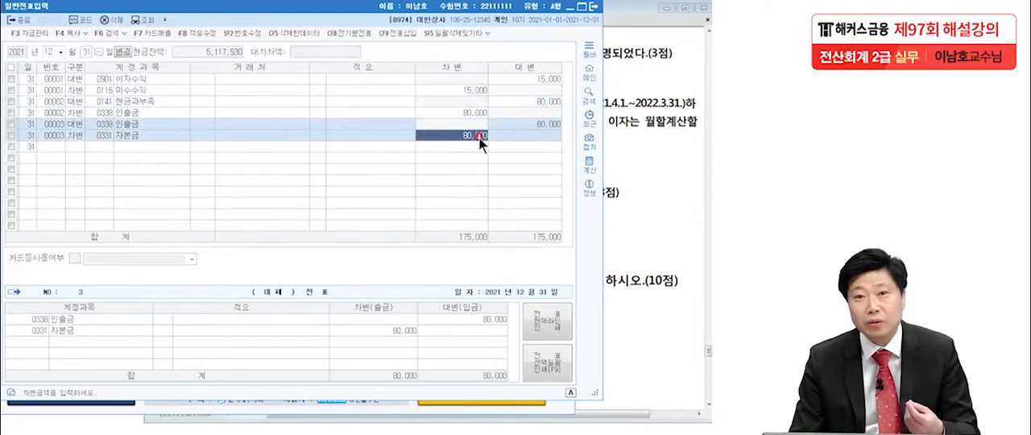
{"action": "left_click", "coordinate": [128, 138]}
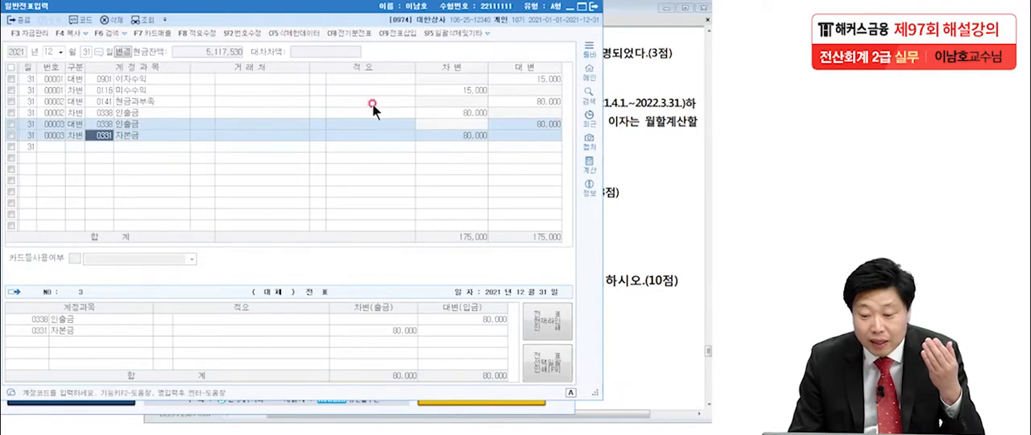
{"action": "left_click", "coordinate": [538, 101]}
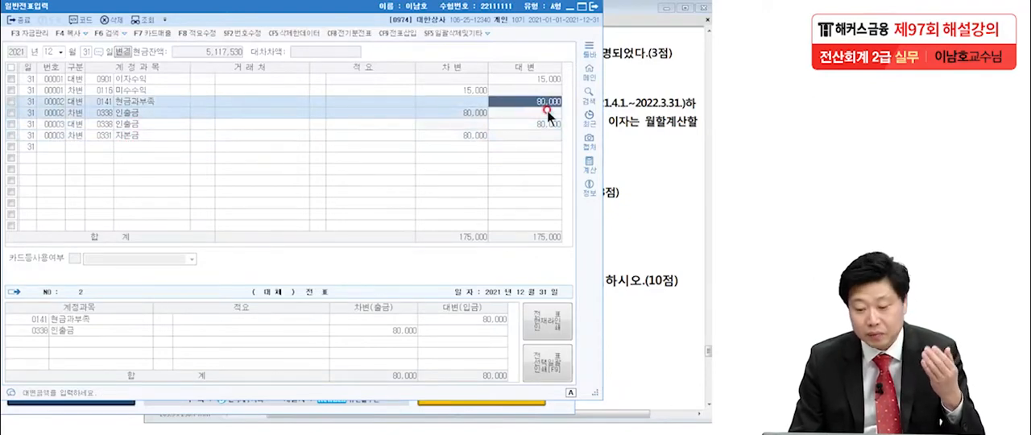
Leave the voucher entry and refresh the 합계잔액시산표 to check the 현금과부족 balance.
{"action": "key", "text": "Escape"}
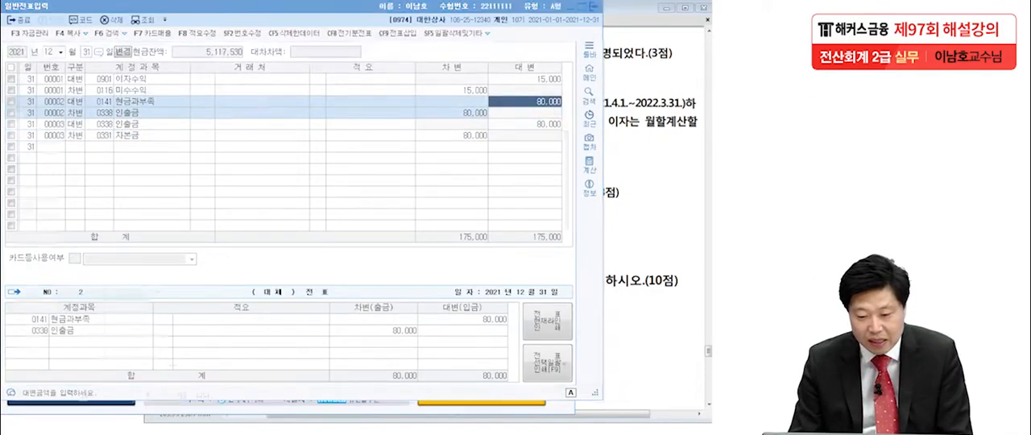
{"action": "left_click", "coordinate": [147, 16]}
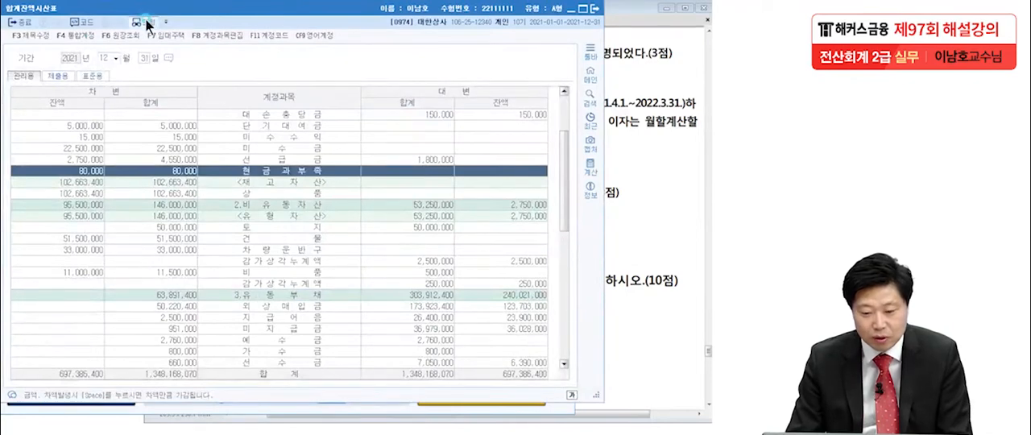
{"action": "left_click", "coordinate": [281, 277]}
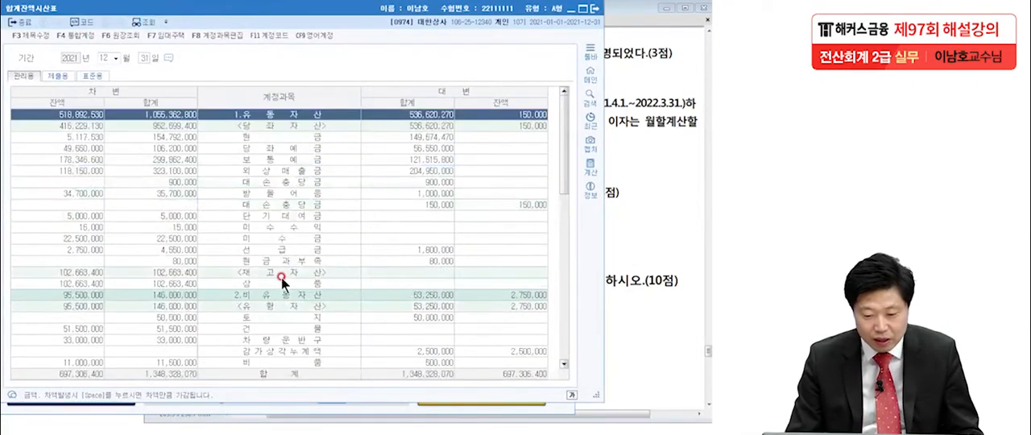
Examine the 현금과부족 row of the trial balance, underlining the account and marking its debit and credit balances as zero.
{"action": "left_click", "coordinate": [177, 261]}
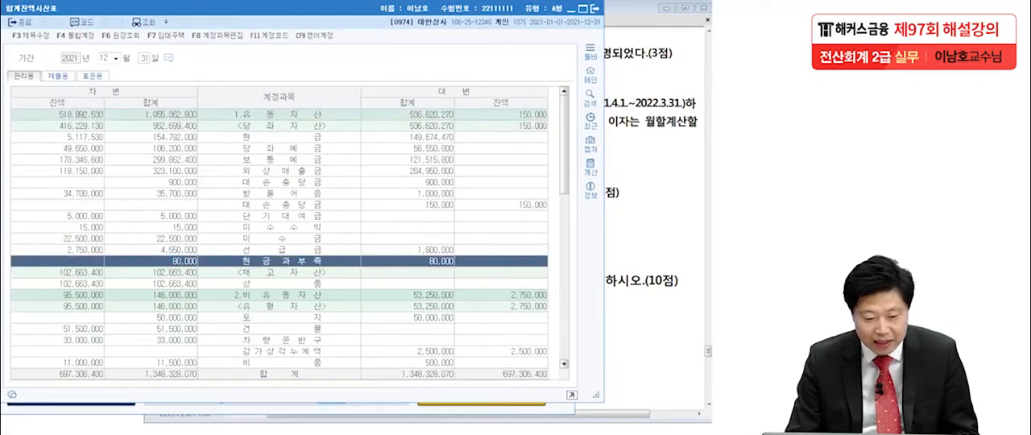
{"action": "left_click_drag", "start_coordinate": [256, 274], "coordinate": [336, 269]}
{"action": "left_click_drag", "start_coordinate": [87, 246], "coordinate": [50, 280]}
{"action": "mouse_move", "coordinate": [548, 256]}
{"action": "left_mouse_down"}
{"action": "mouse_move", "coordinate": [534, 255]}
{"action": "mouse_move", "coordinate": [544, 254]}
{"action": "left_mouse_up"}
{"action": "left_click_drag", "start_coordinate": [549, 245], "coordinate": [477, 296]}
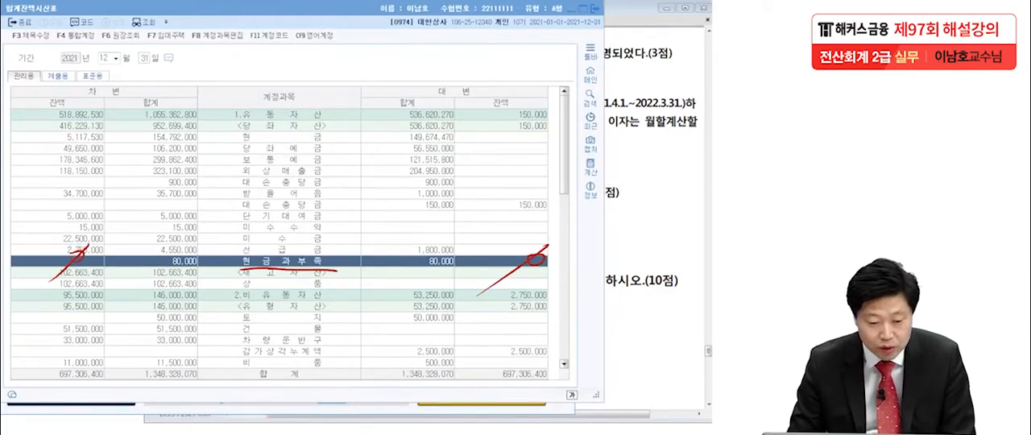
Inspect the June 2 and December 31 vouchers in the 현금과부족 ledger, closing it and clearing the pen marks.
{"action": "double_click", "coordinate": [177, 259]}
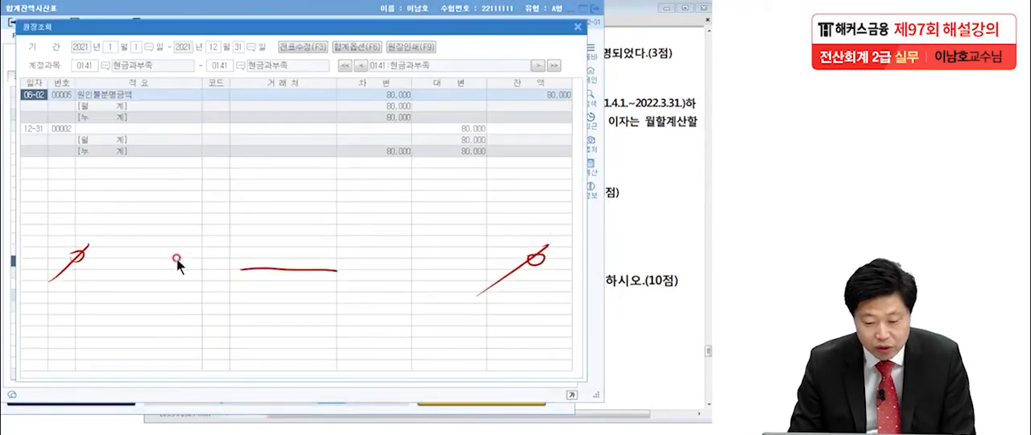
{"action": "double_click", "coordinate": [33, 96]}
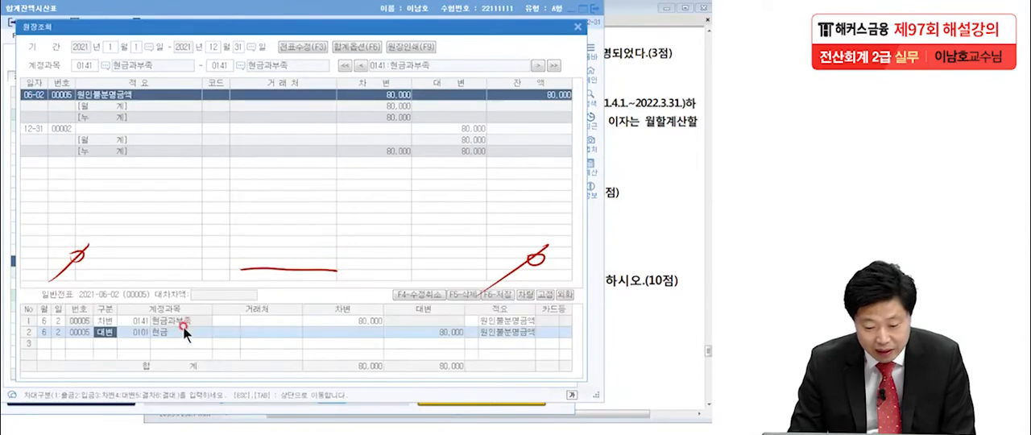
{"action": "left_click", "coordinate": [33, 129]}
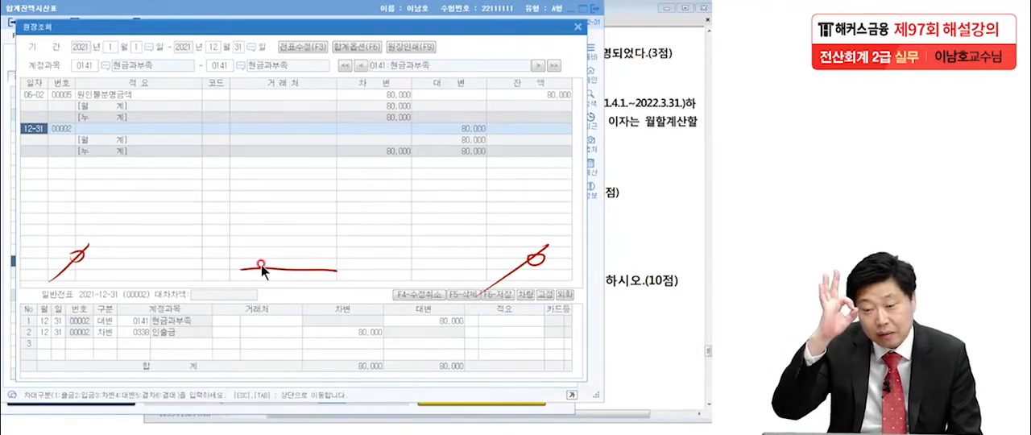
{"action": "left_click", "coordinate": [577, 26]}
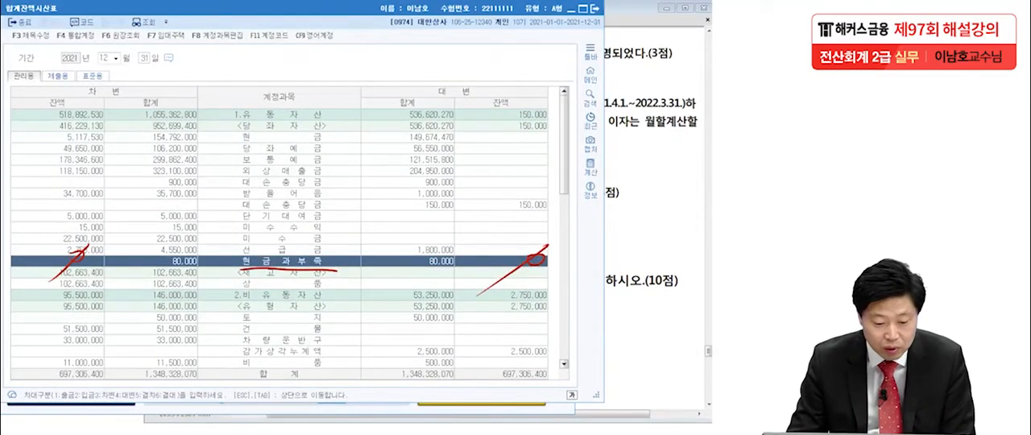
{"action": "right_click", "coordinate": [64, 278]}
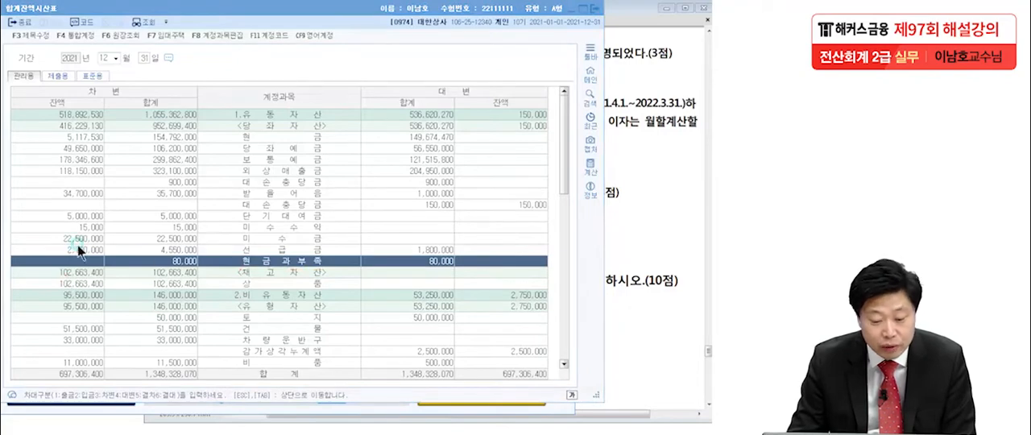
Find the 인출금 row under 자본금 in the trial balance and mark its balance as zero.
{"action": "left_click", "coordinate": [149, 258]}
{"action": "scroll", "coordinate": [166, 302], "scroll_direction": "down", "scroll_amount": 10}
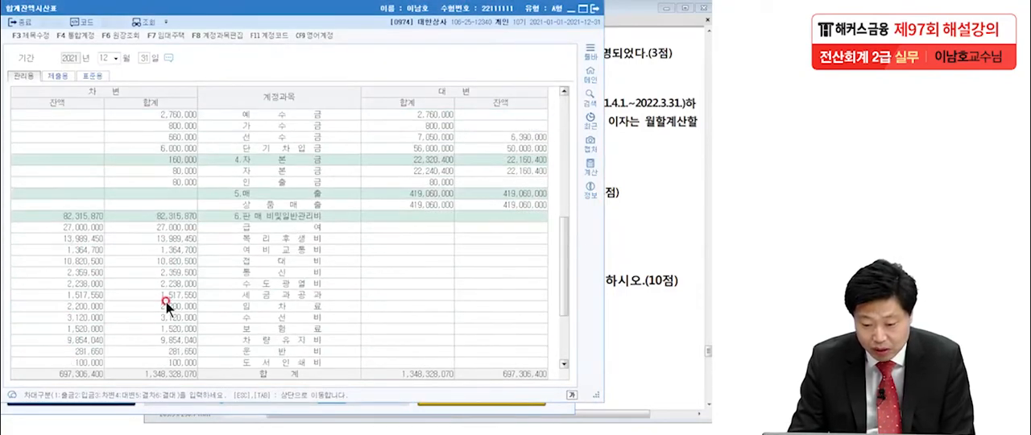
{"action": "left_click", "coordinate": [275, 181]}
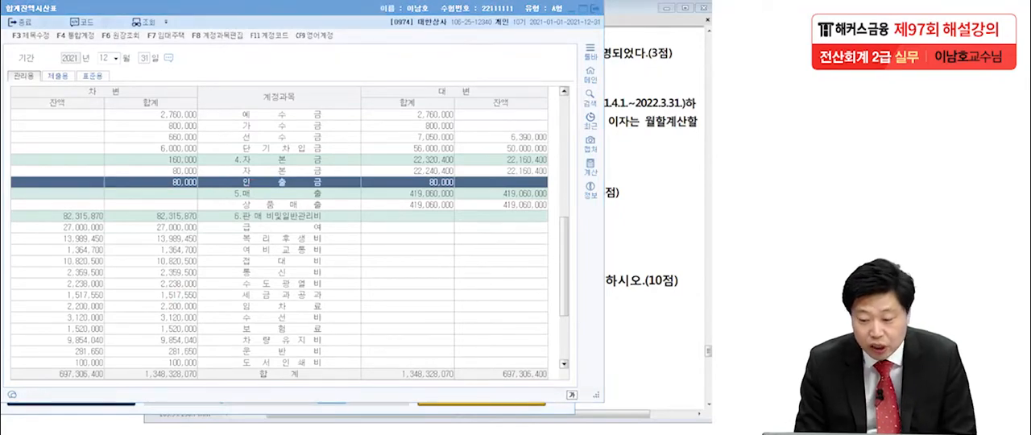
{"action": "left_click_drag", "start_coordinate": [528, 177], "coordinate": [485, 210]}
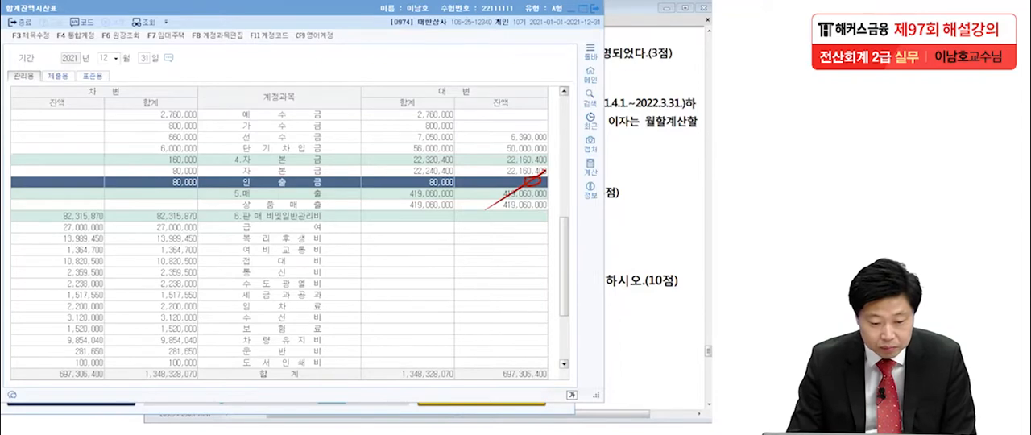
Open the 인출금 ledger and examine the account lines of December 31 vouchers 00003 and 00002.
{"action": "double_click", "coordinate": [206, 180]}
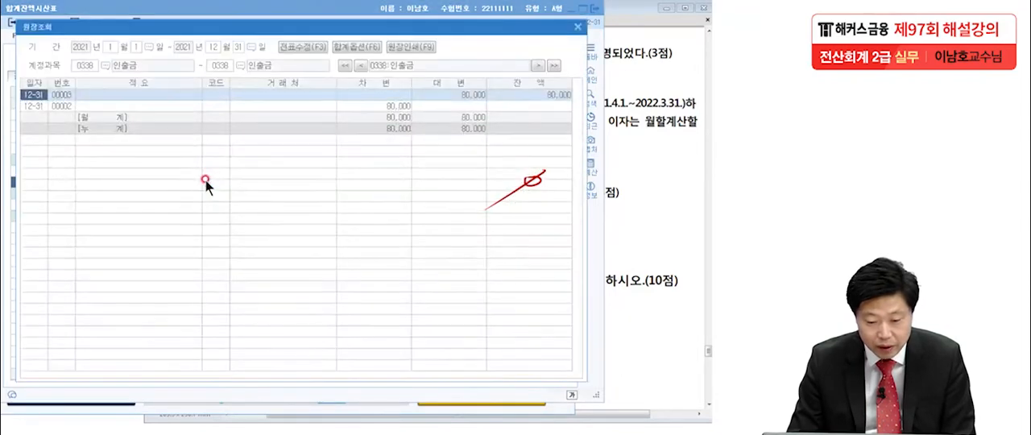
{"action": "double_click", "coordinate": [39, 95]}
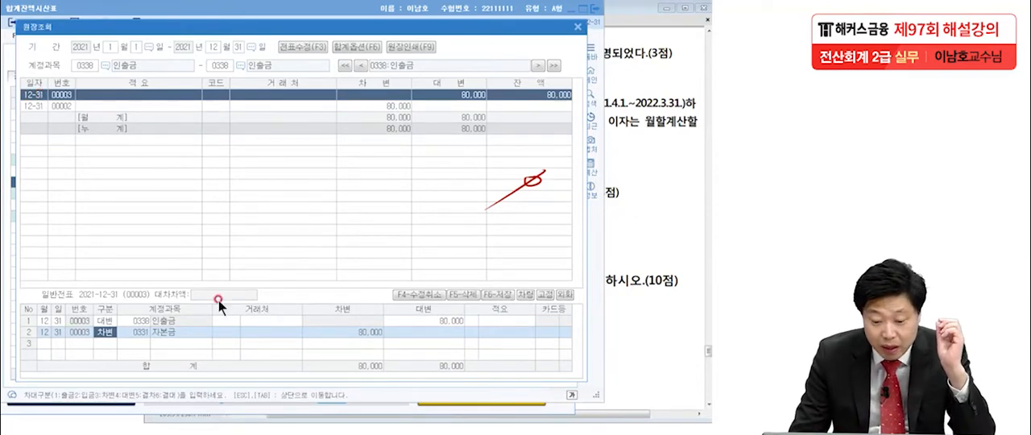
{"action": "left_click", "coordinate": [150, 320]}
{"action": "key", "text": "Return"}
{"action": "key", "text": "Return"}
{"action": "double_click", "coordinate": [35, 104]}
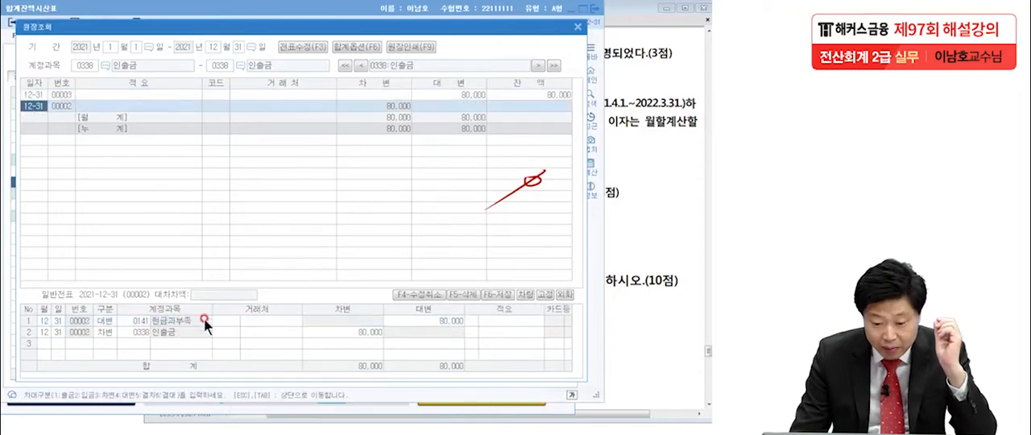
{"action": "left_click", "coordinate": [161, 334]}
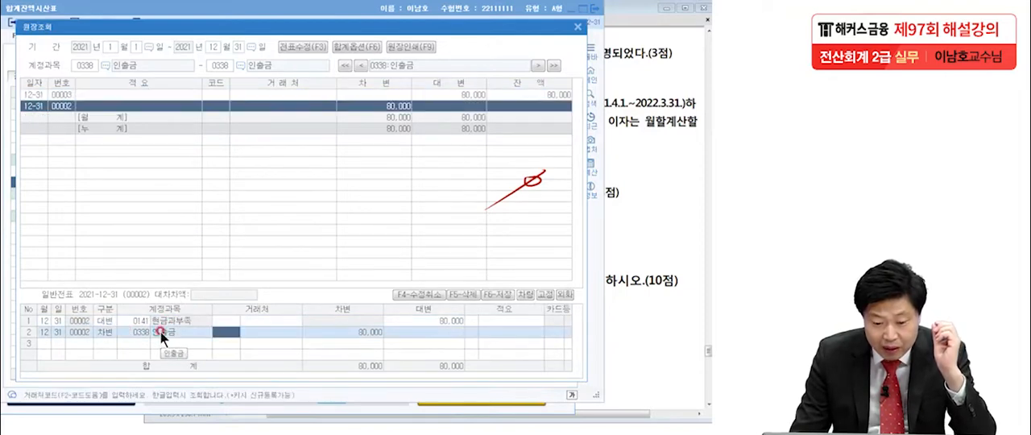
Recheck the 인출금 and 자본금 lines of voucher 00003, leaving the ledger and trial balance for voucher entry.
{"action": "double_click", "coordinate": [64, 95]}
{"action": "left_click", "coordinate": [208, 345]}
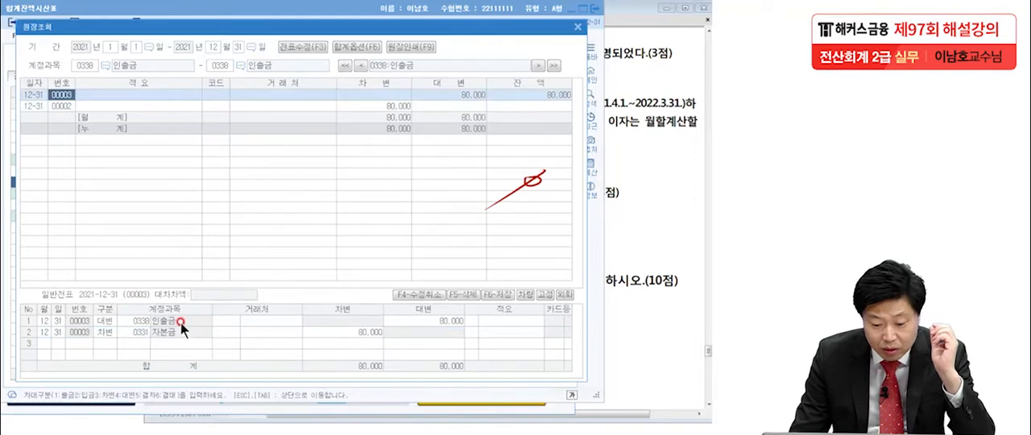
{"action": "left_click", "coordinate": [182, 323]}
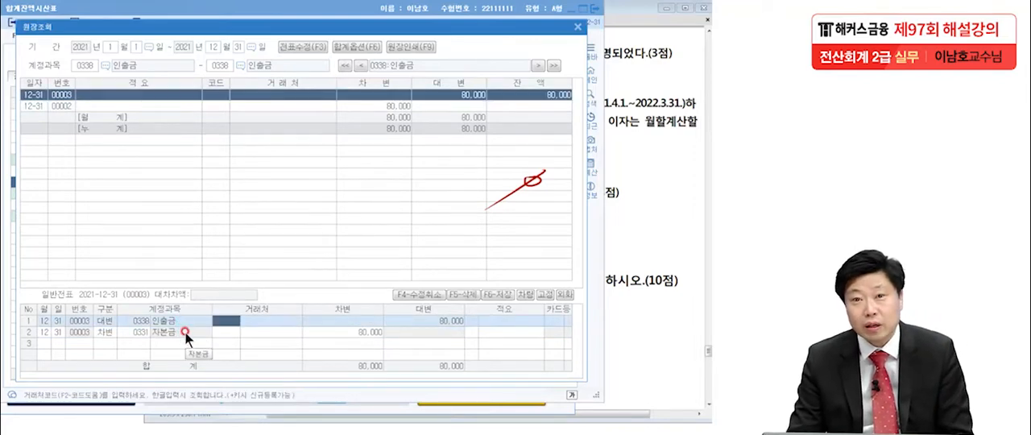
{"action": "left_click", "coordinate": [172, 333]}
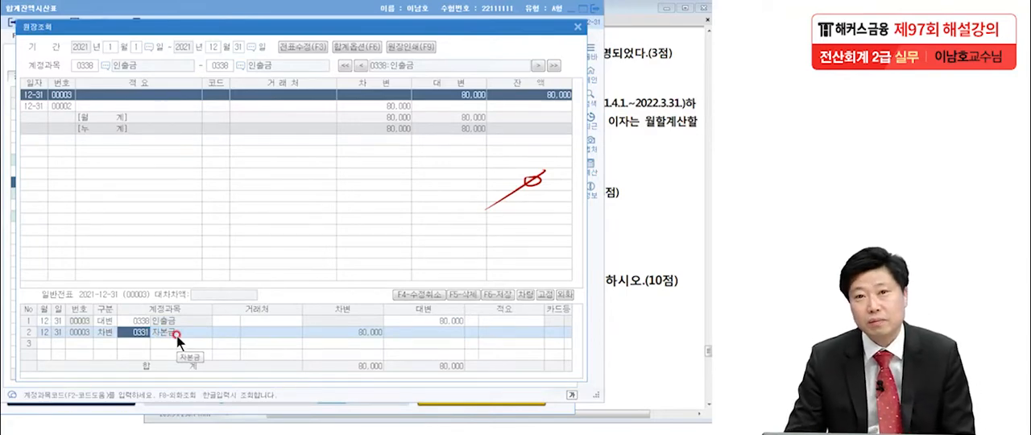
{"action": "left_click", "coordinate": [576, 27]}
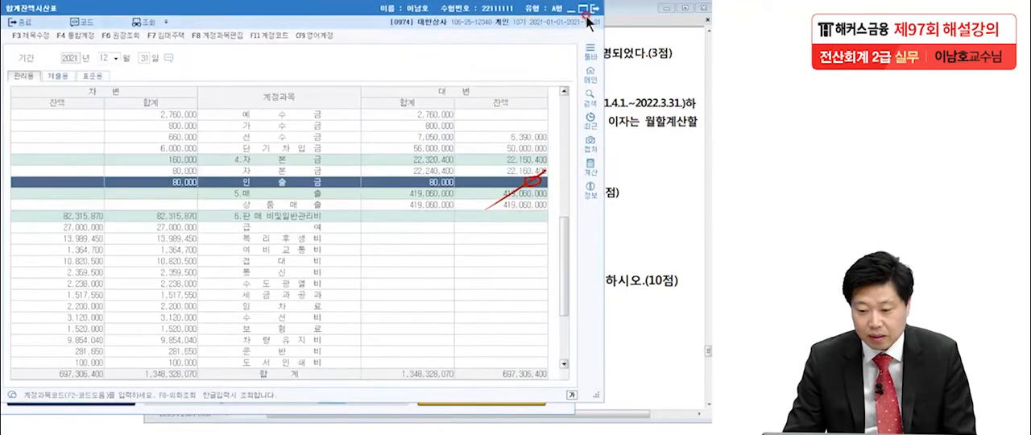
{"action": "key", "text": "Escape"}
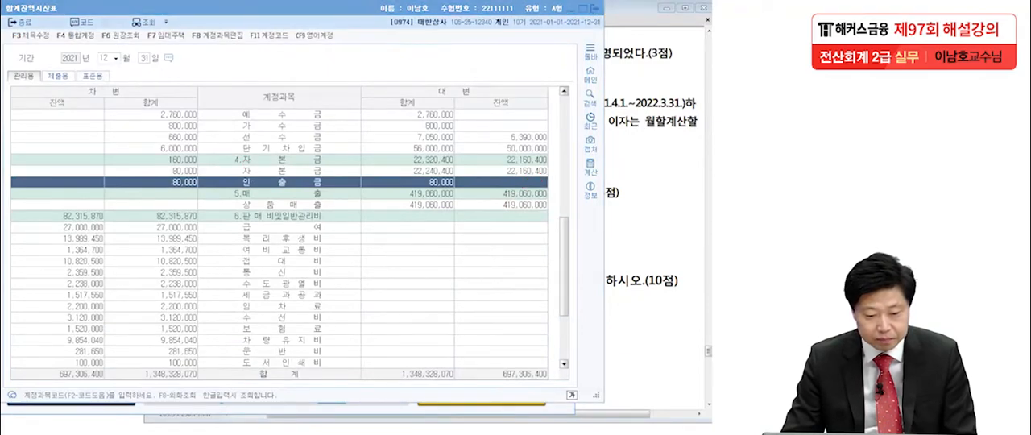
{"action": "left_click", "coordinate": [595, 8]}
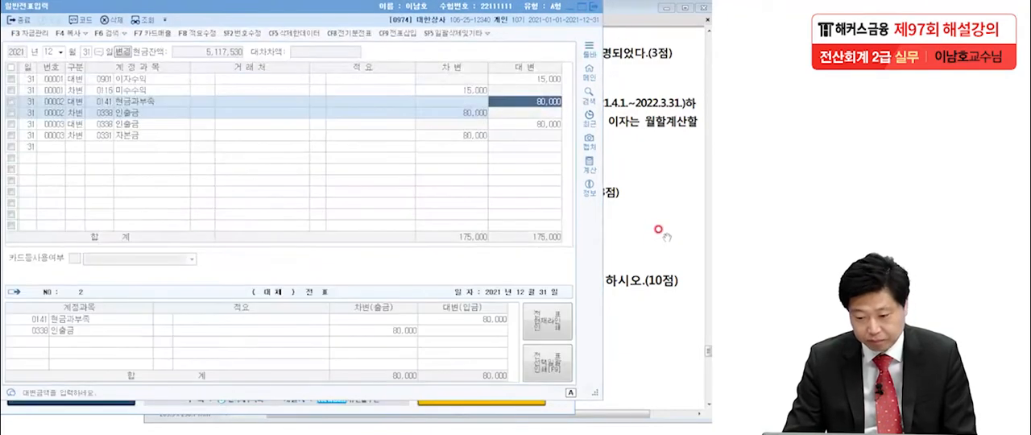
Switch to the exam PDF in Adobe Reader and underline item 3's loan period, 2021.4.1.~2022.3.31.
{"action": "left_click", "coordinate": [658, 231]}
{"action": "scroll", "coordinate": [534, 292], "scroll_direction": "down", "scroll_amount": 1}
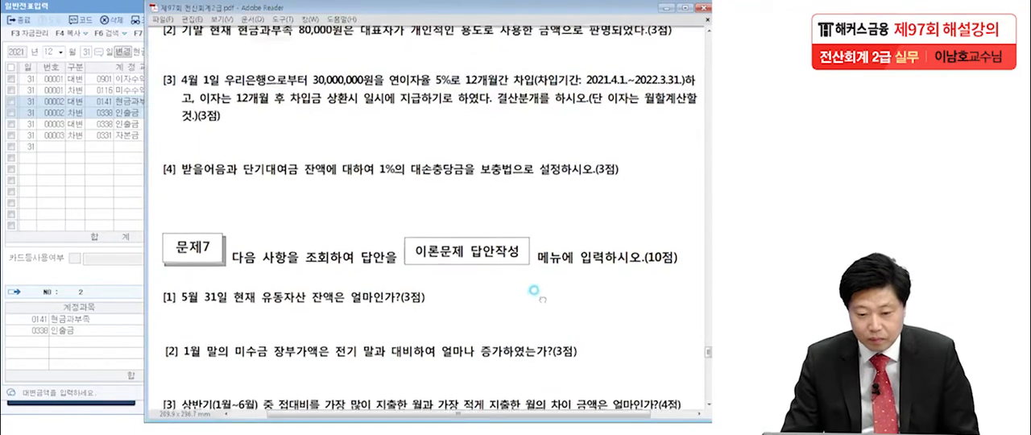
{"action": "scroll", "coordinate": [534, 292], "scroll_direction": "down", "scroll_amount": 1}
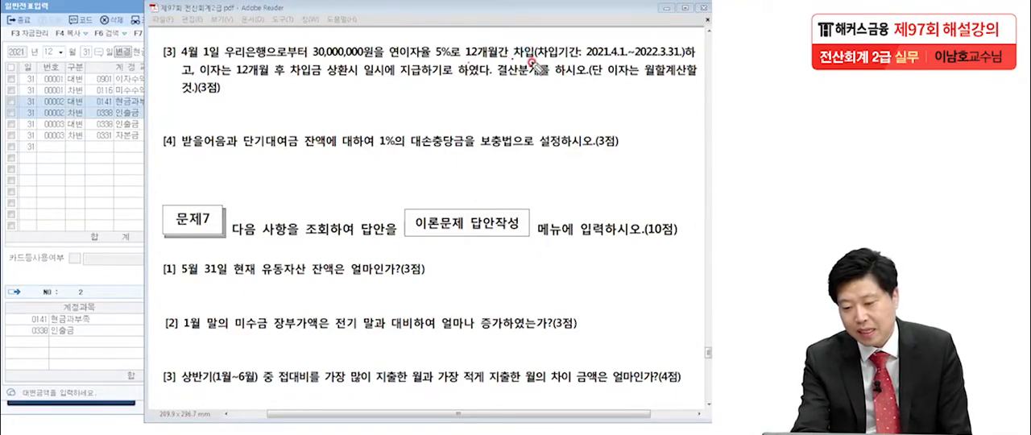
{"action": "left_click_drag", "start_coordinate": [572, 58], "coordinate": [681, 56]}
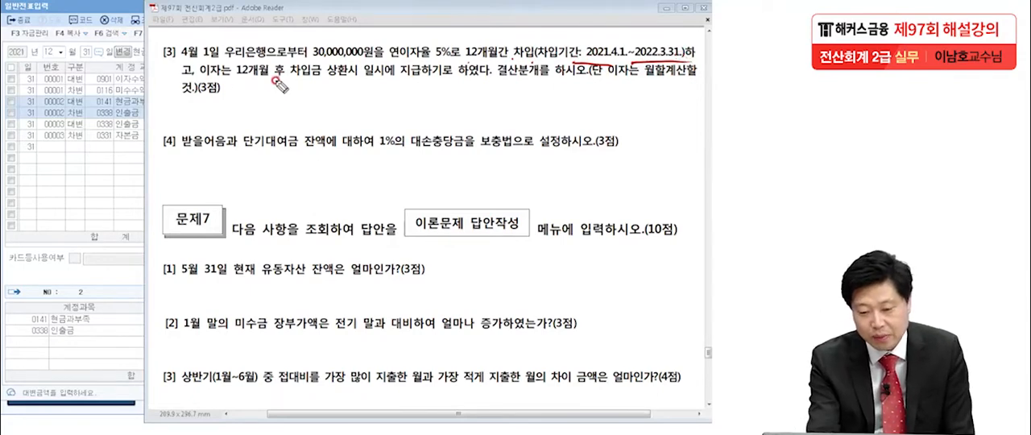
{"action": "left_click", "coordinate": [485, 78]}
{"action": "left_click", "coordinate": [578, 88]}
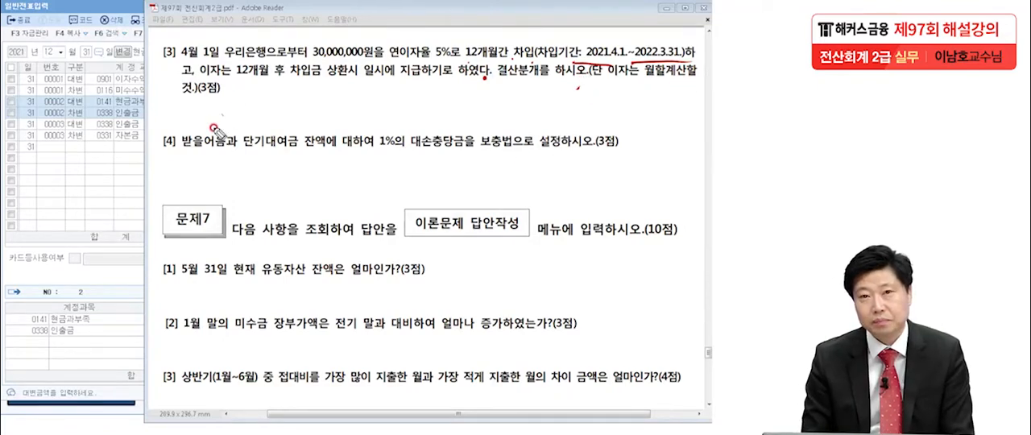
Handwrite the annual interest calculation (30,000,000 × 5%) with 1,500,000 noted above it.
{"action": "left_click_drag", "start_coordinate": [56, 168], "coordinate": [56, 194]}
{"action": "left_click_drag", "start_coordinate": [77, 173], "coordinate": [91, 189]}
{"action": "mouse_move", "coordinate": [104, 173]}
{"action": "left_mouse_down"}
{"action": "mouse_move", "coordinate": [173, 173]}
{"action": "mouse_move", "coordinate": [212, 187]}
{"action": "left_mouse_up"}
{"action": "mouse_move", "coordinate": [233, 155]}
{"action": "left_mouse_down"}
{"action": "mouse_move", "coordinate": [218, 179]}
{"action": "mouse_move", "coordinate": [281, 182]}
{"action": "left_mouse_up"}
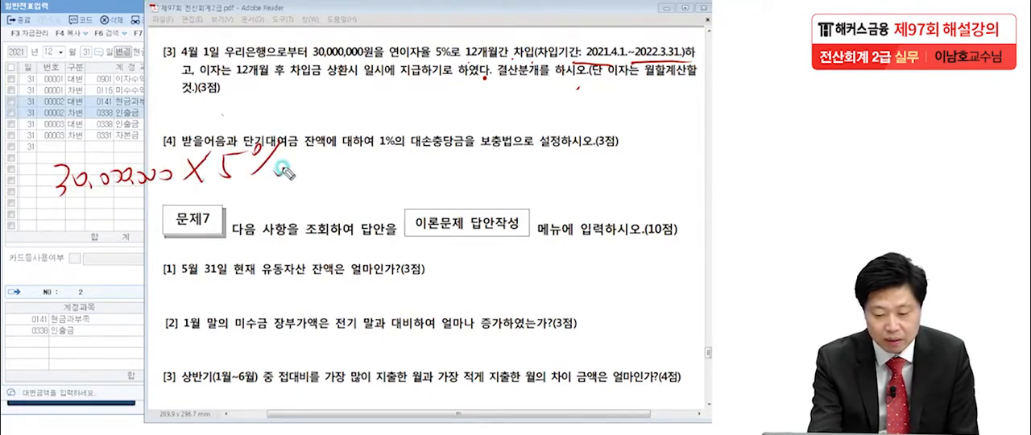
{"action": "left_click_drag", "start_coordinate": [42, 162], "coordinate": [58, 215]}
{"action": "left_click_drag", "start_coordinate": [317, 147], "coordinate": [317, 203]}
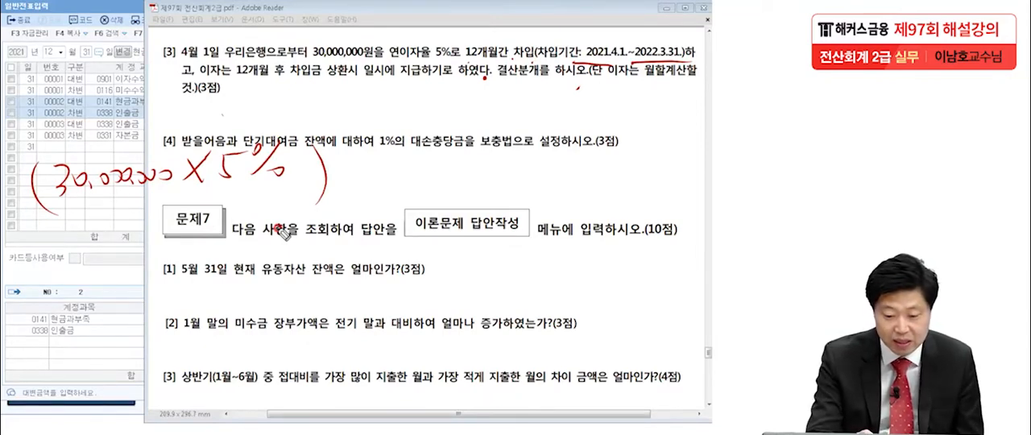
{"action": "mouse_move", "coordinate": [110, 97]}
{"action": "left_mouse_down"}
{"action": "mouse_move", "coordinate": [100, 134]}
{"action": "mouse_move", "coordinate": [151, 112]}
{"action": "mouse_move", "coordinate": [229, 118]}
{"action": "left_mouse_up"}
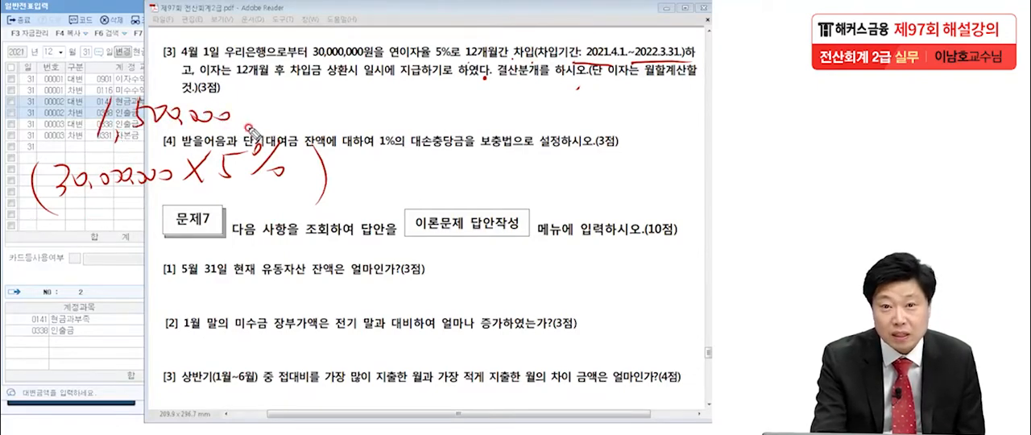
Extend the handwritten interest calculation with × 9/12 and the boxed result 1,125,000.
{"action": "left_click_drag", "start_coordinate": [395, 159], "coordinate": [364, 192]}
{"action": "left_click_drag", "start_coordinate": [362, 161], "coordinate": [398, 197]}
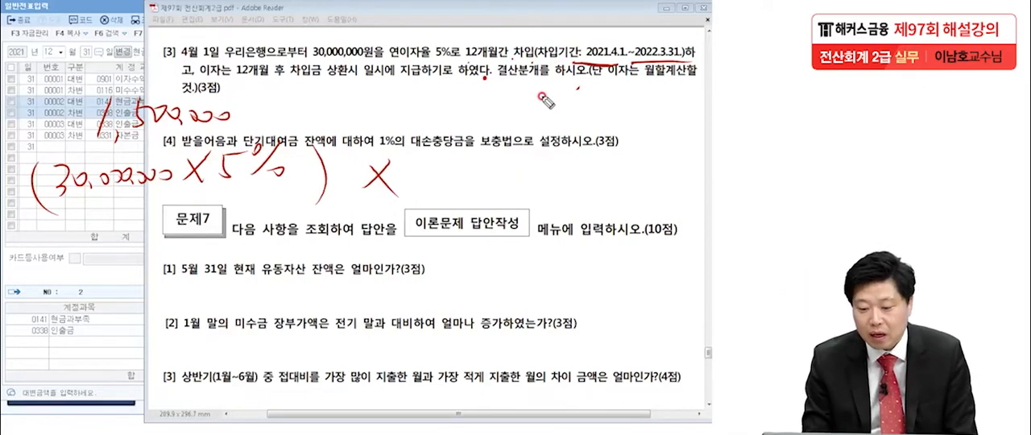
{"action": "mouse_move", "coordinate": [427, 187]}
{"action": "left_mouse_down"}
{"action": "mouse_move", "coordinate": [476, 185]}
{"action": "mouse_move", "coordinate": [435, 211]}
{"action": "left_mouse_up"}
{"action": "left_click_drag", "start_coordinate": [448, 198], "coordinate": [472, 211]}
{"action": "mouse_move", "coordinate": [456, 145]}
{"action": "left_mouse_down"}
{"action": "mouse_move", "coordinate": [459, 174]}
{"action": "mouse_move", "coordinate": [525, 184]}
{"action": "left_mouse_up"}
{"action": "left_click_drag", "start_coordinate": [510, 196], "coordinate": [529, 195]}
{"action": "mouse_move", "coordinate": [544, 153]}
{"action": "left_mouse_down"}
{"action": "mouse_move", "coordinate": [631, 153]}
{"action": "mouse_move", "coordinate": [542, 211]}
{"action": "left_mouse_up"}
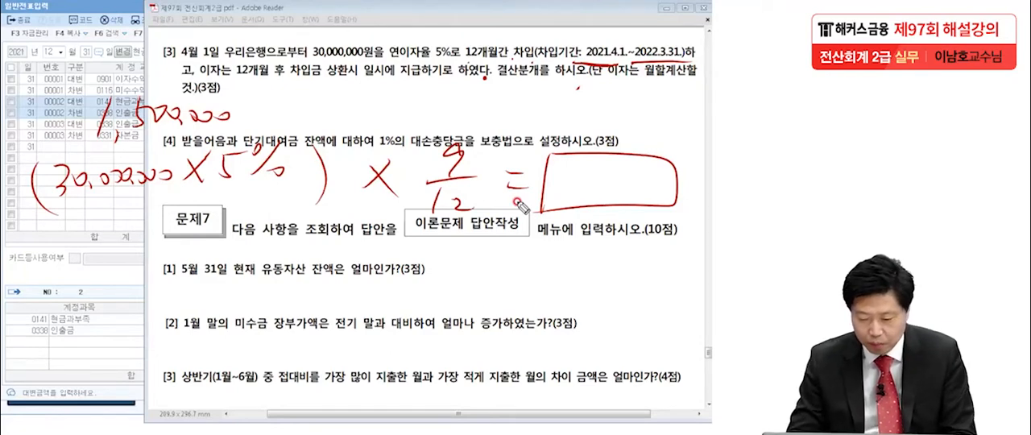
{"action": "left_click_drag", "start_coordinate": [562, 161], "coordinate": [571, 198]}
{"action": "mouse_move", "coordinate": [589, 167]}
{"action": "left_mouse_down"}
{"action": "mouse_move", "coordinate": [614, 185]}
{"action": "mouse_move", "coordinate": [656, 183]}
{"action": "left_mouse_up"}
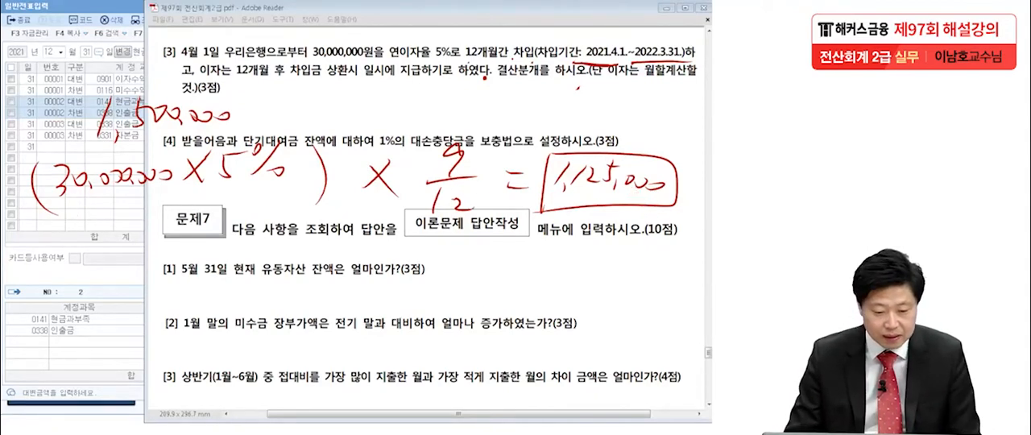
Switch back to KcLep and add a December 31 debit line for 이자비용 (0951) of 1,125,000.
{"action": "left_click", "coordinate": [75, 147]}
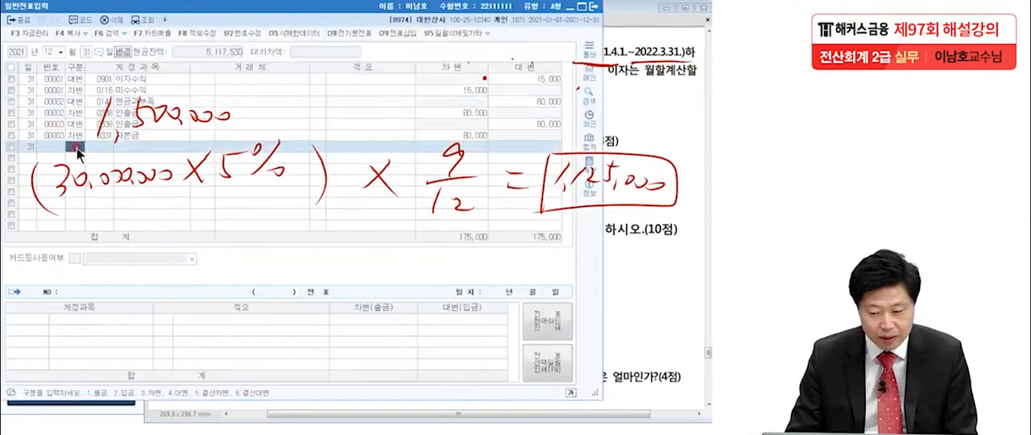
{"action": "type", "text": "3"}
{"action": "key", "text": "Return"}
{"action": "type", "text": "이자비"}
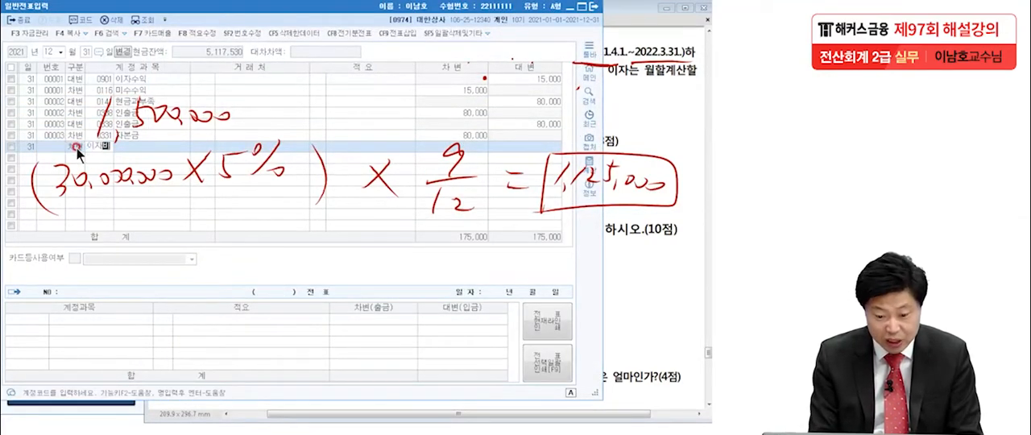
{"action": "key", "text": "Return"}
{"action": "key", "text": "Return"}
{"action": "key", "text": "Return"}
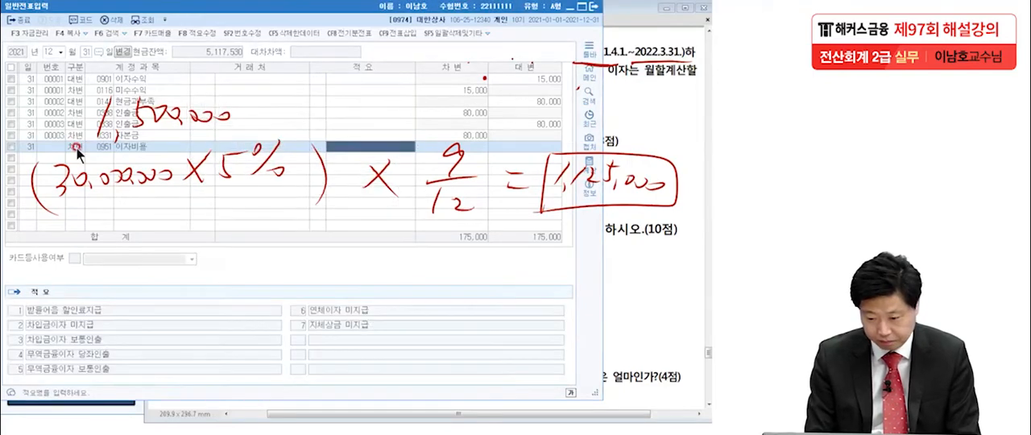
{"action": "key", "text": "Return"}
{"action": "type", "text": "11"}
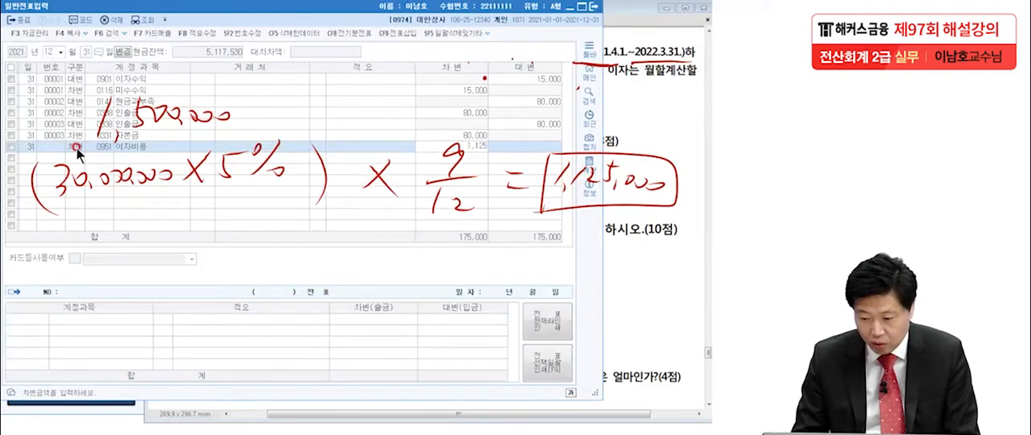
{"action": "key", "text": "Return"}
Add the December 31 credit line for 미지급비용 (0262) of 1,125,000 and clear the handwritten interest calculation.
{"action": "type", "text": "4"}
{"action": "key", "text": "Return"}
{"action": "type", "text": "이자"}
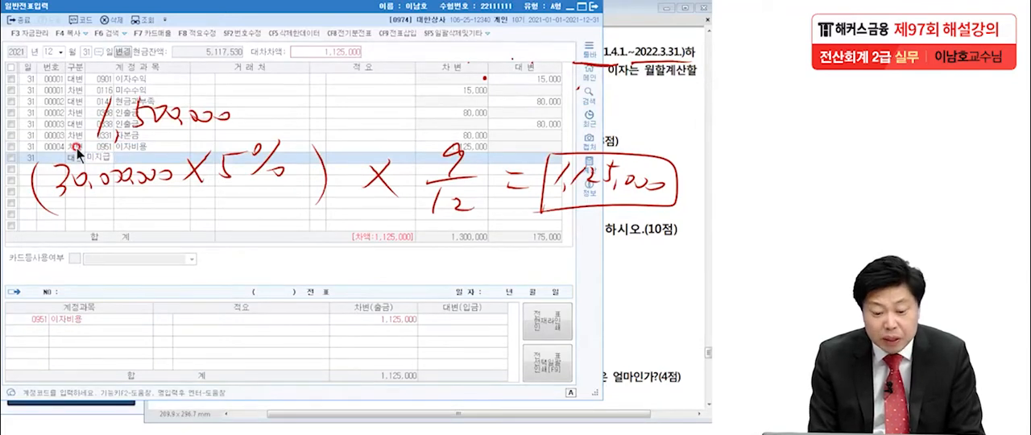
{"action": "key", "text": "Return"}
{"action": "key", "text": "Return"}
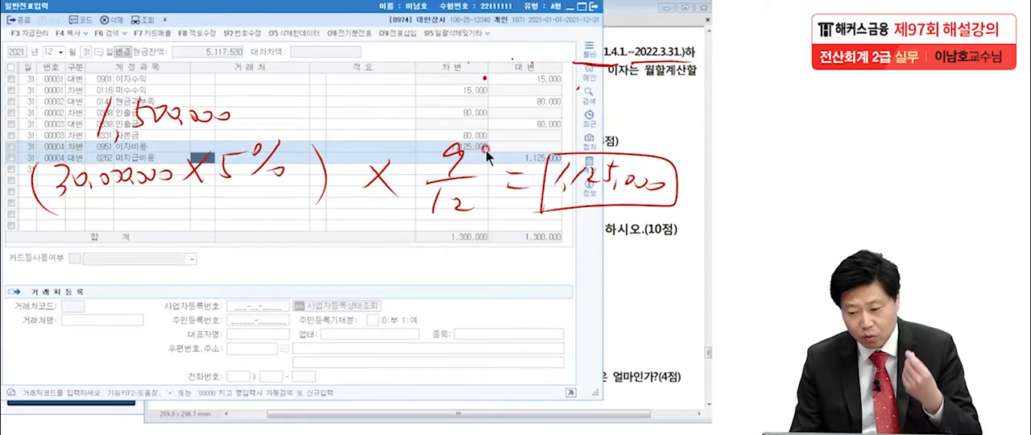
{"action": "key", "text": "Escape"}
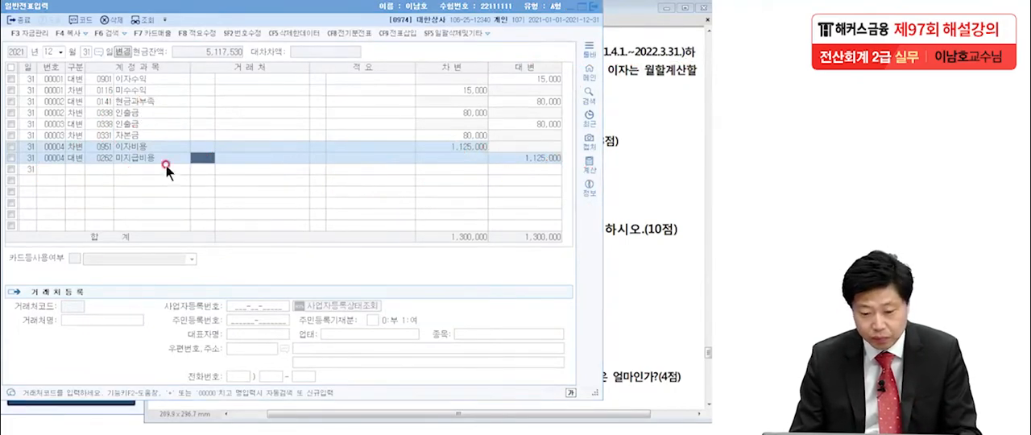
Switch to the exam PDF in Adobe Reader, underline 보충법, 받을어음 and 단기대여금 in 문제6 item 4, and clear the marks.
{"action": "left_click", "coordinate": [634, 171]}
{"action": "scroll", "coordinate": [612, 178], "scroll_direction": "down", "scroll_amount": 2}
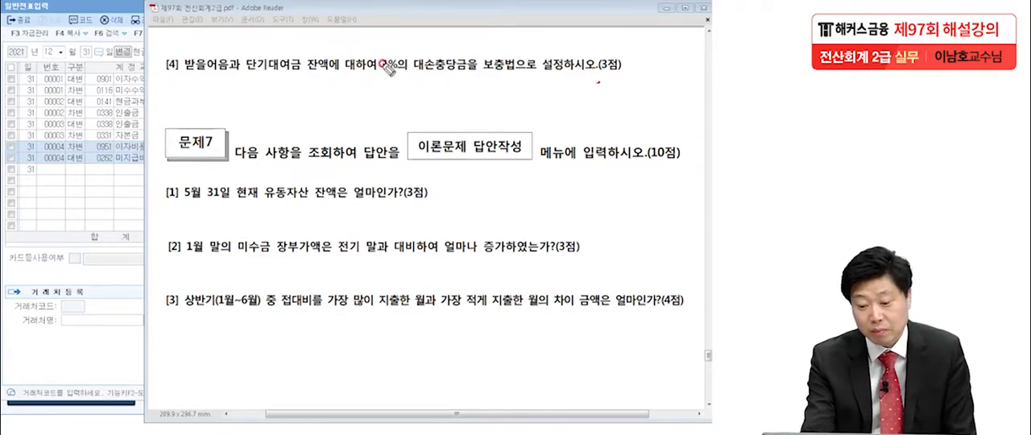
{"action": "left_click_drag", "start_coordinate": [513, 77], "coordinate": [482, 78]}
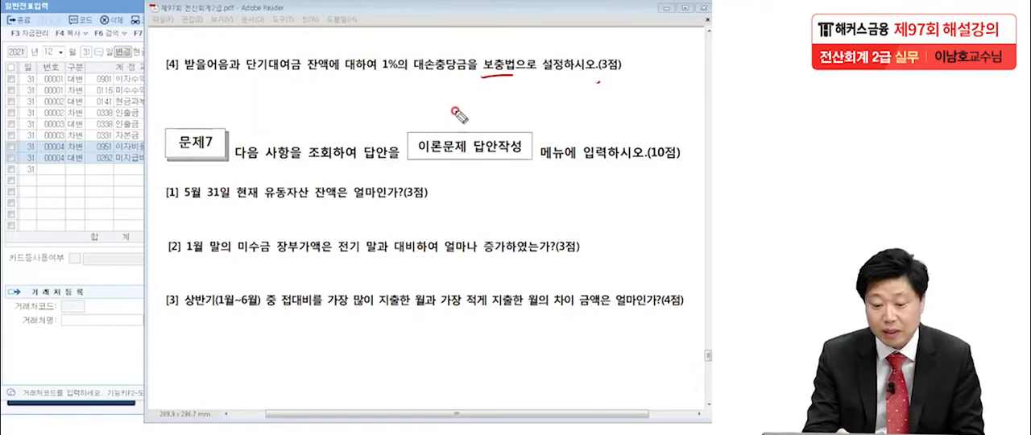
{"action": "left_click_drag", "start_coordinate": [174, 81], "coordinate": [300, 71]}
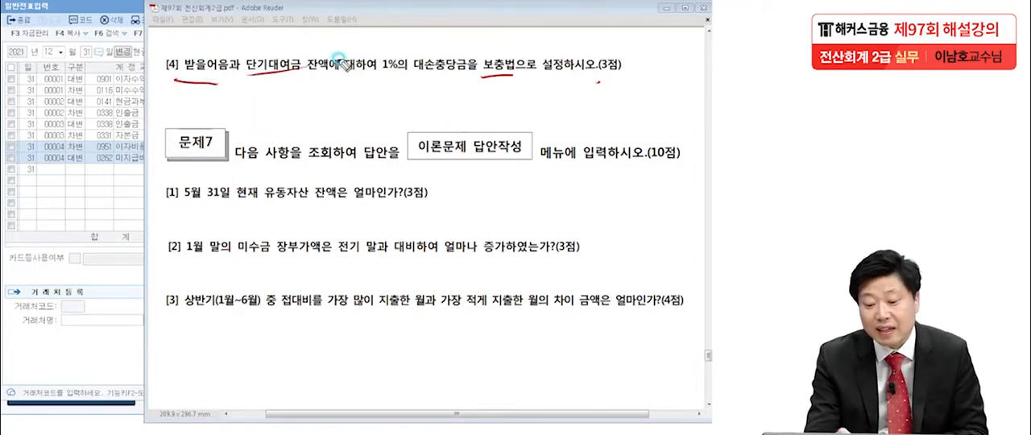
{"action": "left_click_drag", "start_coordinate": [169, 67], "coordinate": [226, 74]}
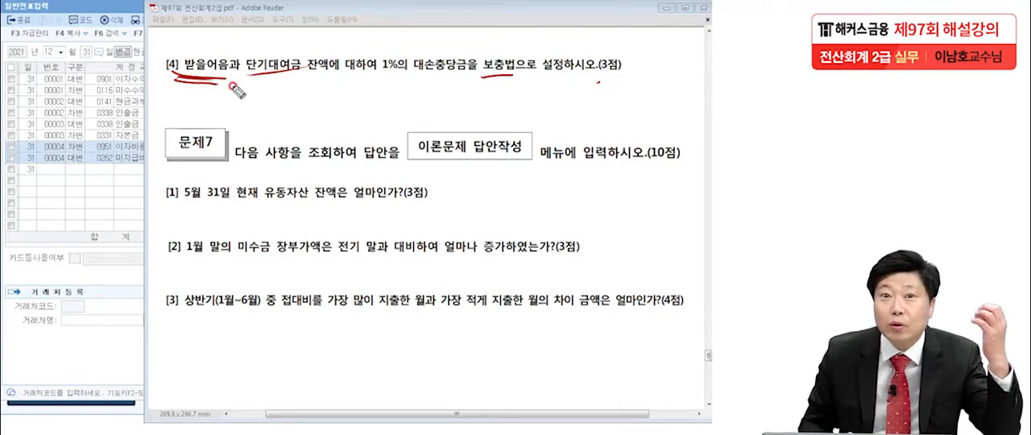
{"action": "left_click_drag", "start_coordinate": [252, 79], "coordinate": [311, 86]}
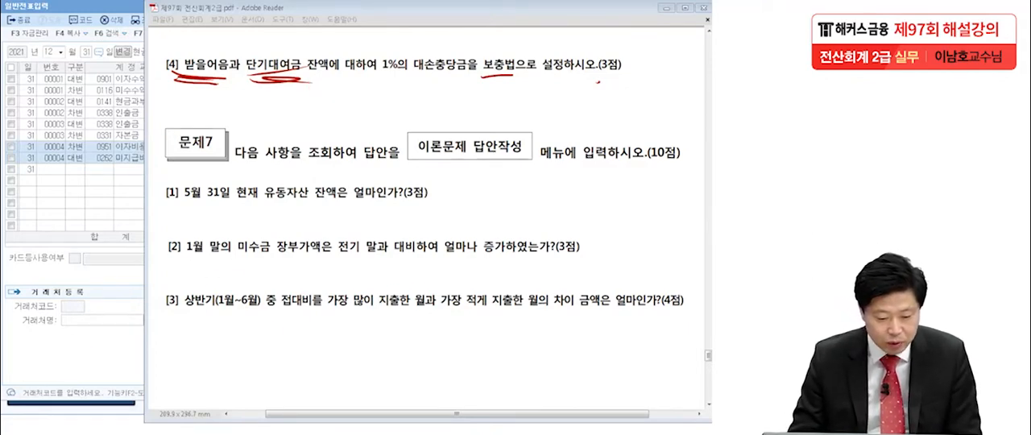
{"action": "key", "text": "Escape"}
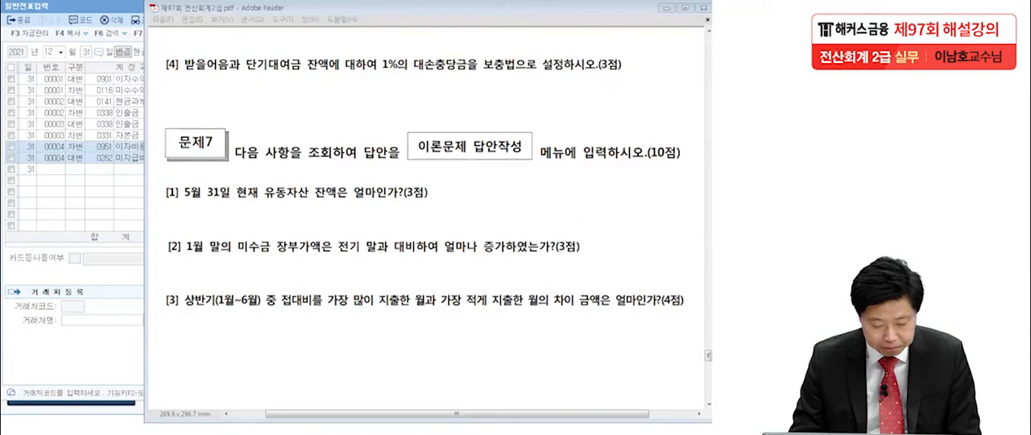
Switch to the KcLep main window and open the 합계잔액시산표 for December 31, 2021.
{"action": "left_click", "coordinate": [97, 404]}
{"action": "left_click", "coordinate": [433, 98]}
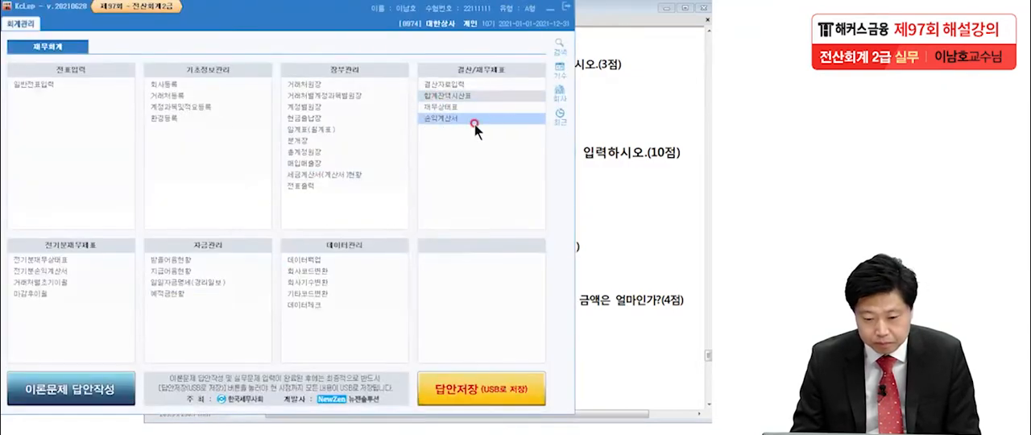
{"action": "left_click_drag", "start_coordinate": [232, 100], "coordinate": [357, 8]}
{"action": "left_click", "coordinate": [437, 176]}
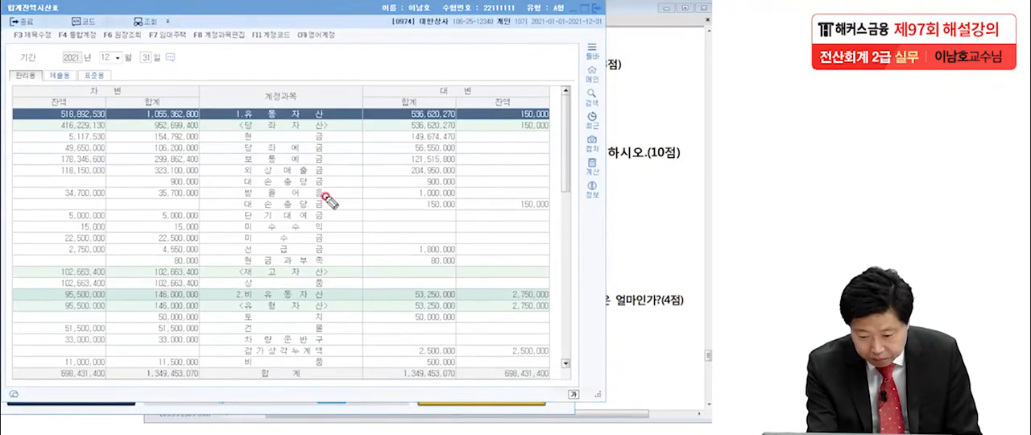
Underline the 받을어음 and 단기대여금 accounts in the trial balance and circle their debit balances.
{"action": "left_click_drag", "start_coordinate": [330, 196], "coordinate": [246, 199]}
{"action": "mouse_move", "coordinate": [92, 203]}
{"action": "left_mouse_down"}
{"action": "mouse_move", "coordinate": [32, 192]}
{"action": "mouse_move", "coordinate": [118, 202]}
{"action": "left_mouse_up"}
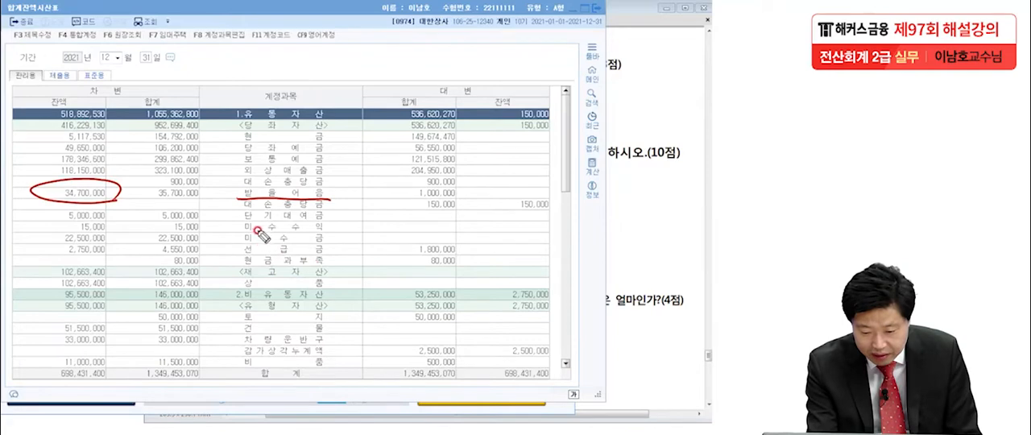
{"action": "left_click_drag", "start_coordinate": [244, 218], "coordinate": [322, 223]}
{"action": "mouse_move", "coordinate": [113, 219]}
{"action": "left_mouse_down"}
{"action": "mouse_move", "coordinate": [50, 214]}
{"action": "mouse_move", "coordinate": [114, 213]}
{"action": "left_mouse_up"}
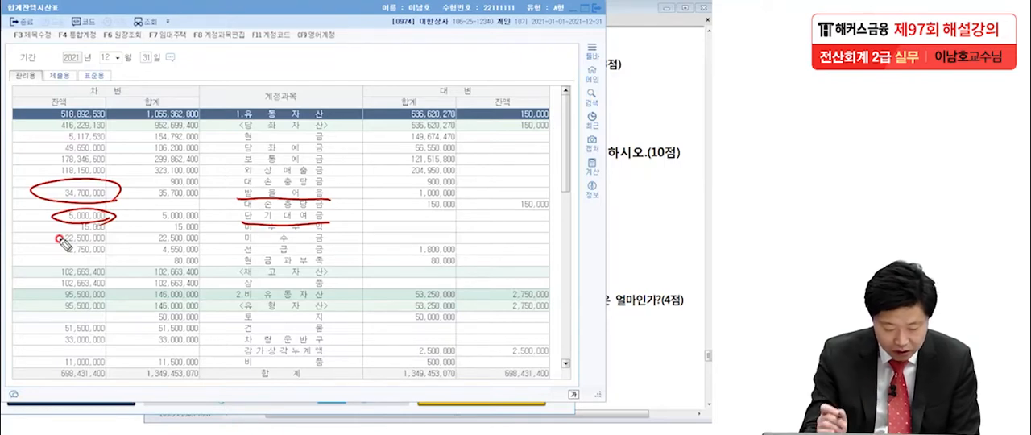
Handwrite the 받을어음 allowance calculation 347,000 − 150,000 = 197,000 and underline the existing 대손충당금 balance.
{"action": "mouse_move", "coordinate": [211, 52]}
{"action": "left_mouse_down"}
{"action": "mouse_move", "coordinate": [211, 78]}
{"action": "mouse_move", "coordinate": [241, 71]}
{"action": "mouse_move", "coordinate": [229, 82]}
{"action": "mouse_move", "coordinate": [256, 84]}
{"action": "left_mouse_up"}
{"action": "left_click_drag", "start_coordinate": [278, 61], "coordinate": [290, 62]}
{"action": "left_click_drag", "start_coordinate": [306, 69], "coordinate": [304, 72]}
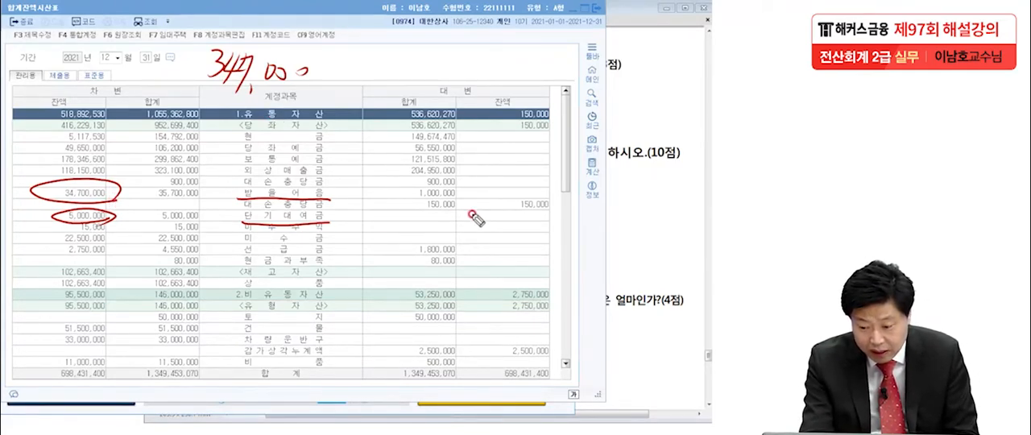
{"action": "left_click_drag", "start_coordinate": [506, 212], "coordinate": [570, 215]}
{"action": "left_click_drag", "start_coordinate": [326, 73], "coordinate": [488, 74]}
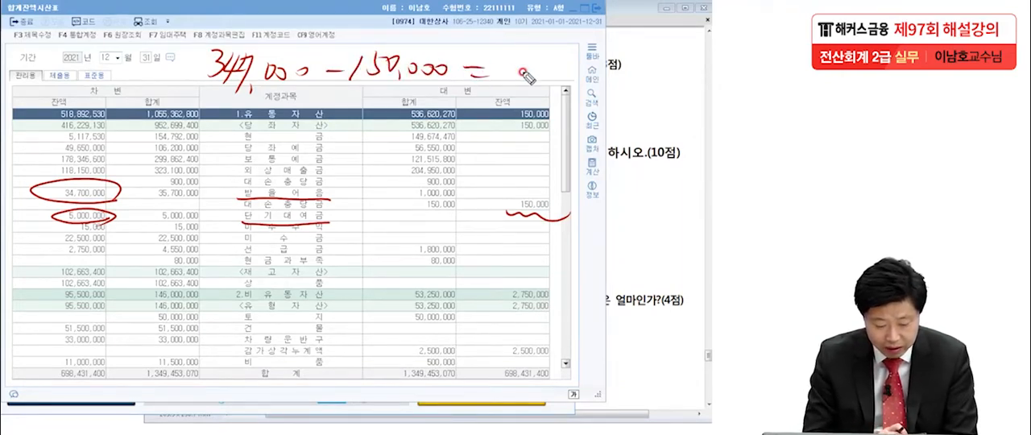
{"action": "left_click_drag", "start_coordinate": [533, 58], "coordinate": [523, 84]}
{"action": "mouse_move", "coordinate": [559, 49]}
{"action": "left_mouse_down"}
{"action": "mouse_move", "coordinate": [547, 79]}
{"action": "mouse_move", "coordinate": [591, 49]}
{"action": "mouse_move", "coordinate": [571, 90]}
{"action": "mouse_move", "coordinate": [655, 65]}
{"action": "left_mouse_up"}
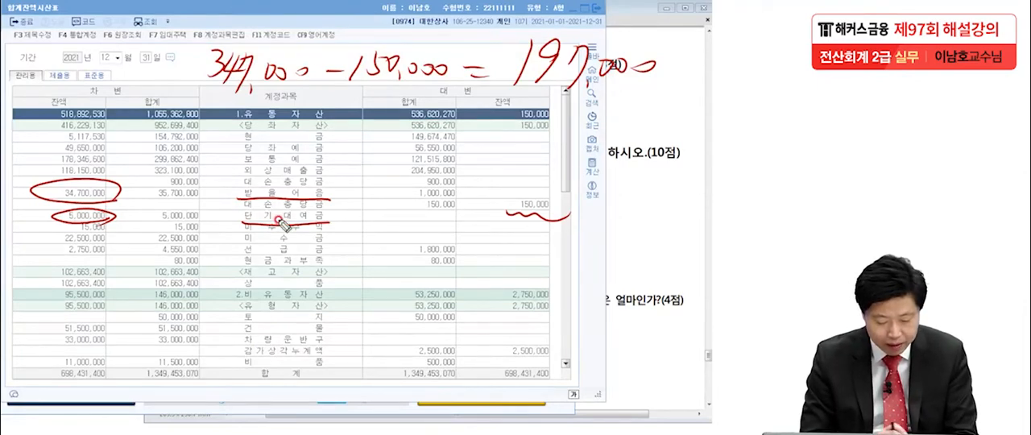
Handwrite the 단기대여금 allowance calculation 50,000 − 0 = 50,000 beneath the first one.
{"action": "mouse_move", "coordinate": [238, 103]}
{"action": "left_mouse_down"}
{"action": "mouse_move", "coordinate": [241, 125]}
{"action": "mouse_move", "coordinate": [266, 113]}
{"action": "mouse_move", "coordinate": [288, 125]}
{"action": "mouse_move", "coordinate": [360, 112]}
{"action": "left_mouse_up"}
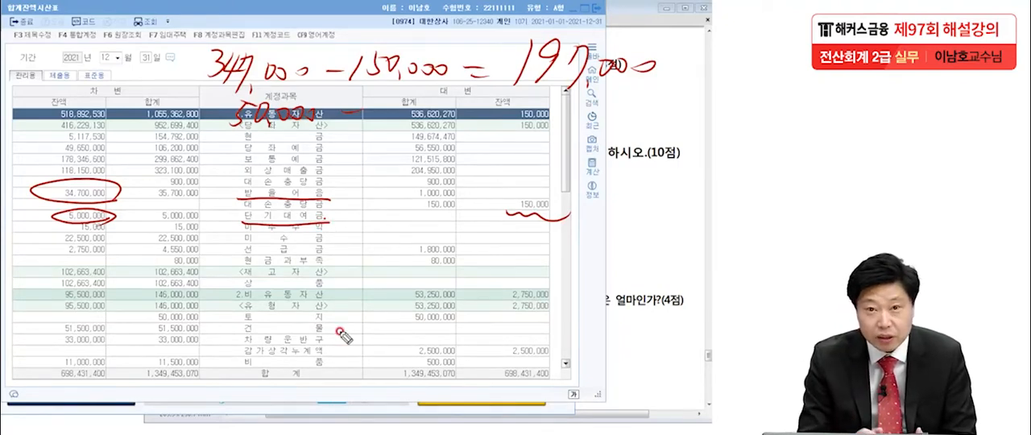
{"action": "left_click_drag", "start_coordinate": [391, 100], "coordinate": [367, 128]}
{"action": "mouse_move", "coordinate": [465, 117]}
{"action": "left_mouse_down"}
{"action": "mouse_move", "coordinate": [485, 116]}
{"action": "mouse_move", "coordinate": [483, 129]}
{"action": "left_mouse_up"}
{"action": "mouse_move", "coordinate": [523, 98]}
{"action": "left_mouse_down"}
{"action": "mouse_move", "coordinate": [544, 113]}
{"action": "mouse_move", "coordinate": [641, 118]}
{"action": "mouse_move", "coordinate": [617, 117]}
{"action": "left_mouse_up"}
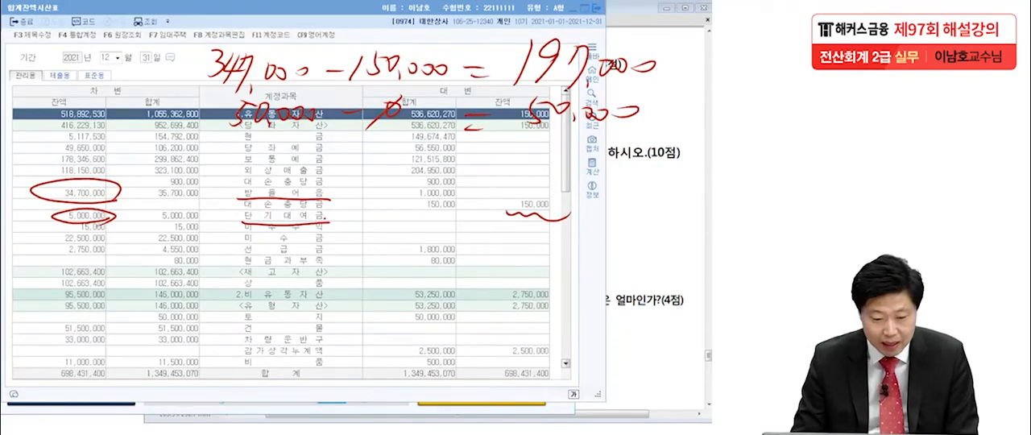
Return to 일반전표입력 and add a December 31 credit line for the 받을어음 대손충당금 (0111) of 197,000.
{"action": "key", "text": "Escape"}
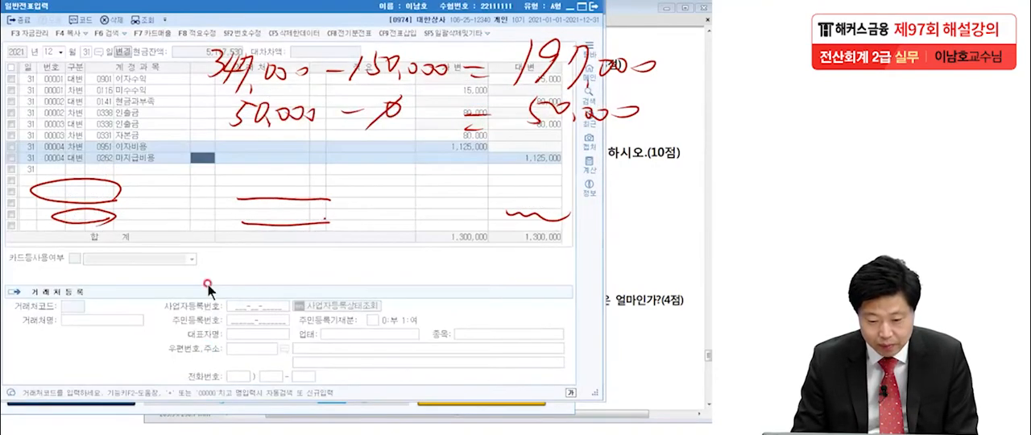
{"action": "left_click", "coordinate": [74, 170]}
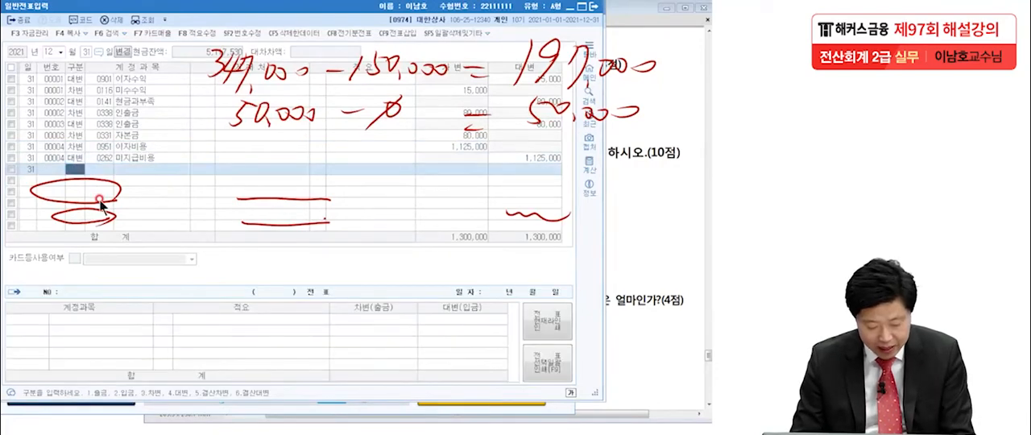
{"action": "type", "text": "4"}
{"action": "key", "text": "Return"}
{"action": "type", "text": "대손충"}
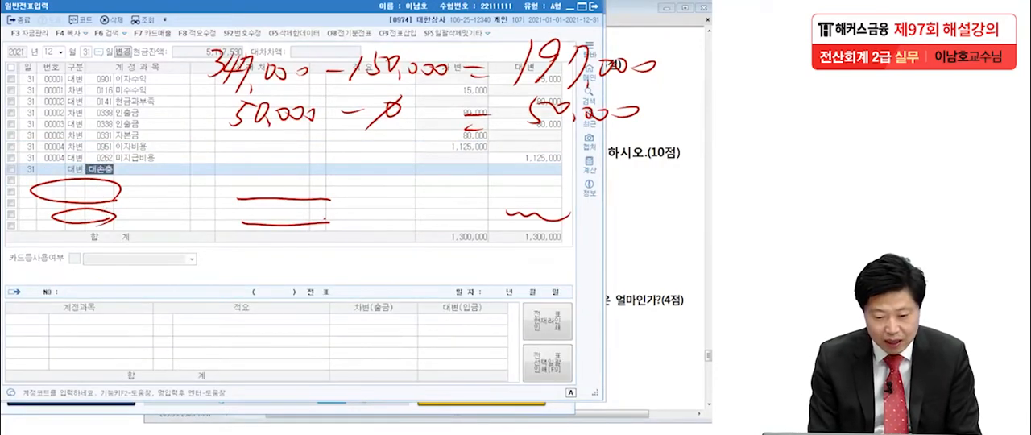
{"action": "key", "text": "Return"}
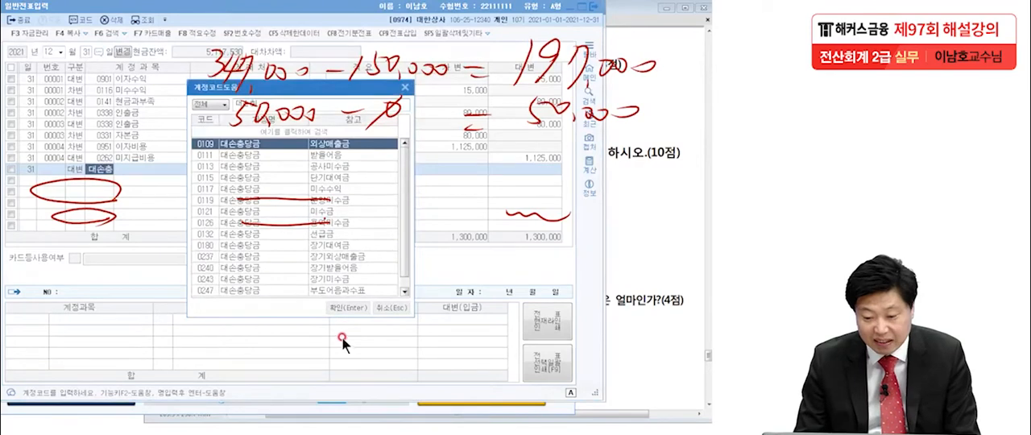
{"action": "left_click", "coordinate": [283, 157]}
{"action": "key", "text": "Return"}
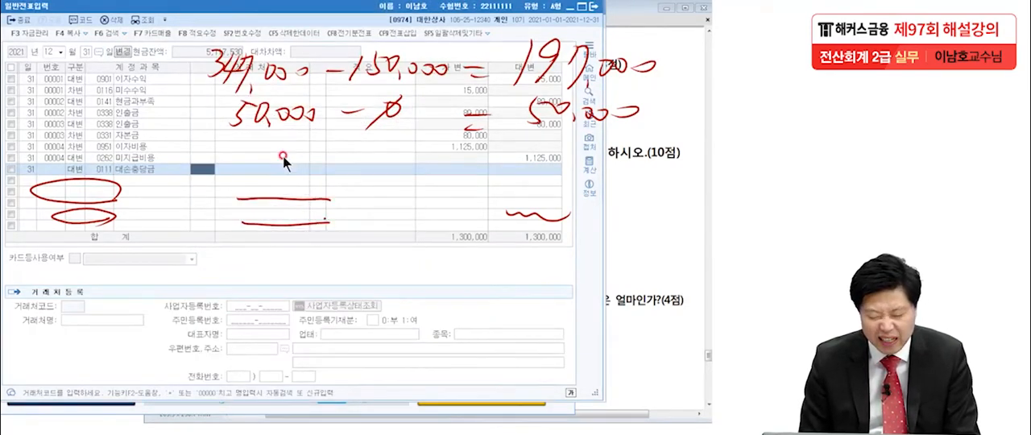
{"action": "key", "text": "Return"}
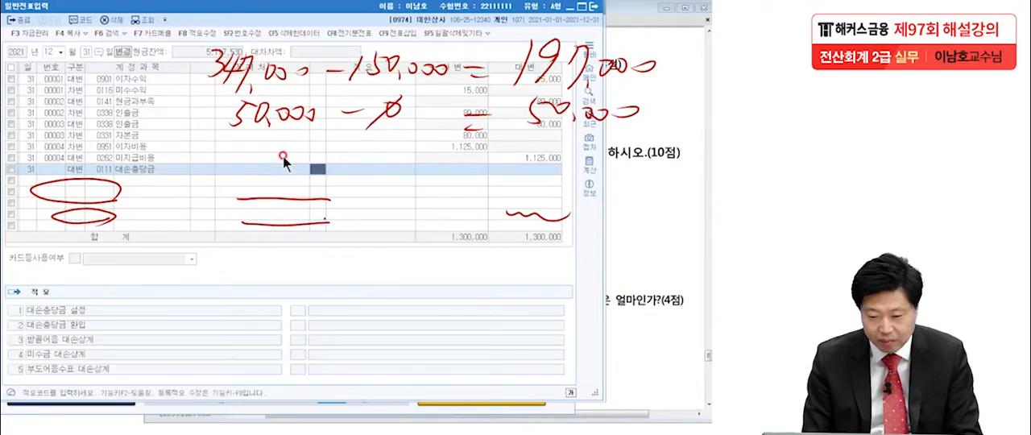
{"action": "key", "text": "Return"}
{"action": "type", "text": "1970000"}
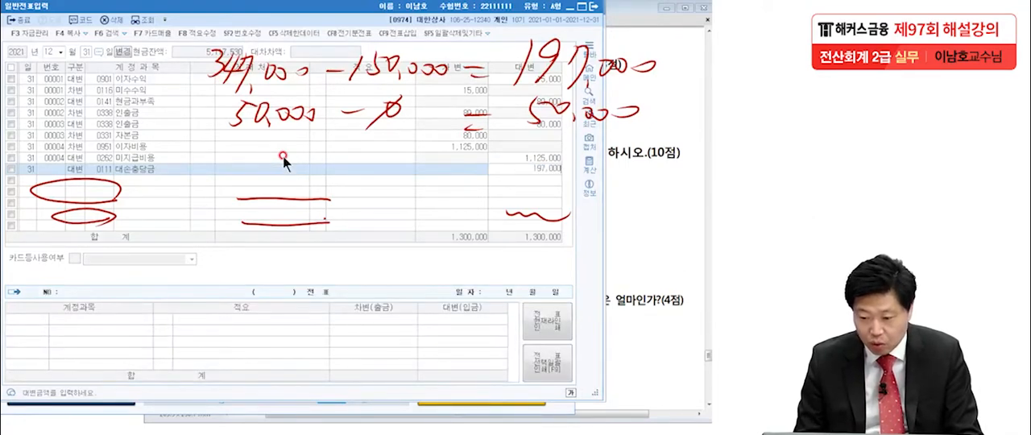
{"action": "key", "text": "Return"}
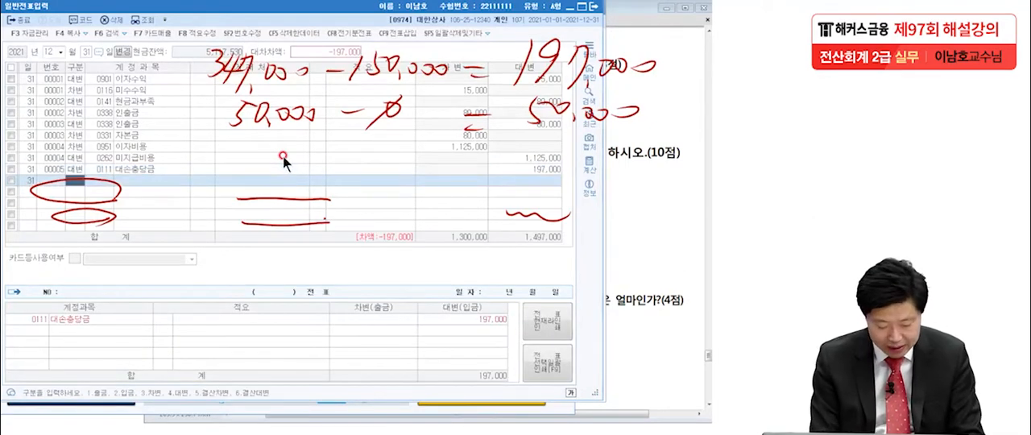
Add the matching debit line for 대손상각비 (0835) of 197,000.
{"action": "type", "text": "3대손상"}
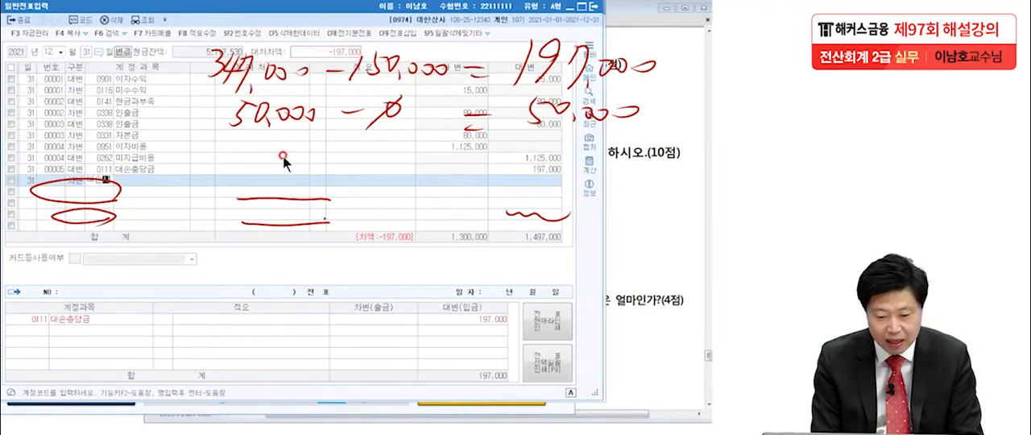
{"action": "key", "text": "Return"}
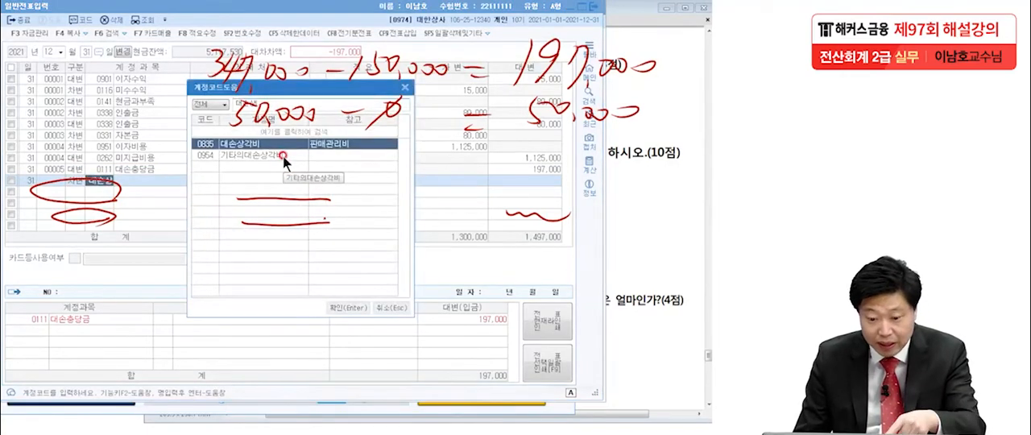
{"action": "key", "text": "Return"}
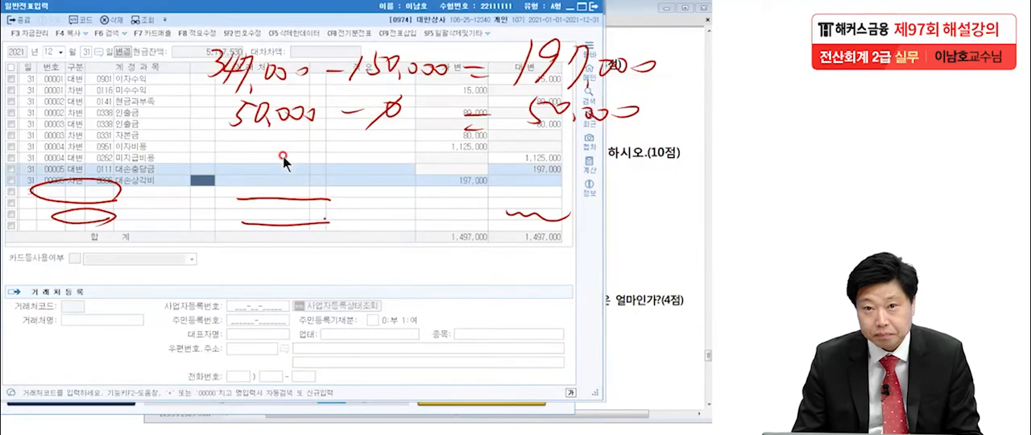
Add a December 31 credit line for the 단기대여금 대손충당금 (0115) of 50,000.
{"action": "left_click", "coordinate": [72, 194]}
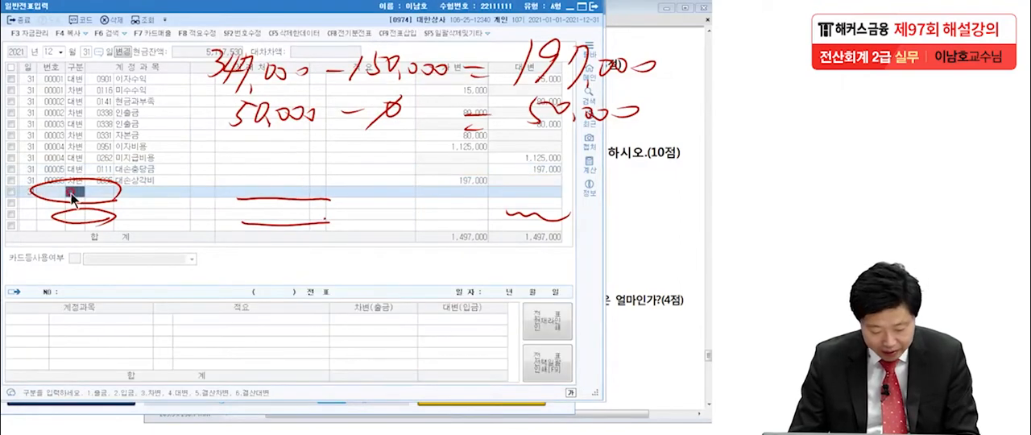
{"action": "type", "text": "4대손충"}
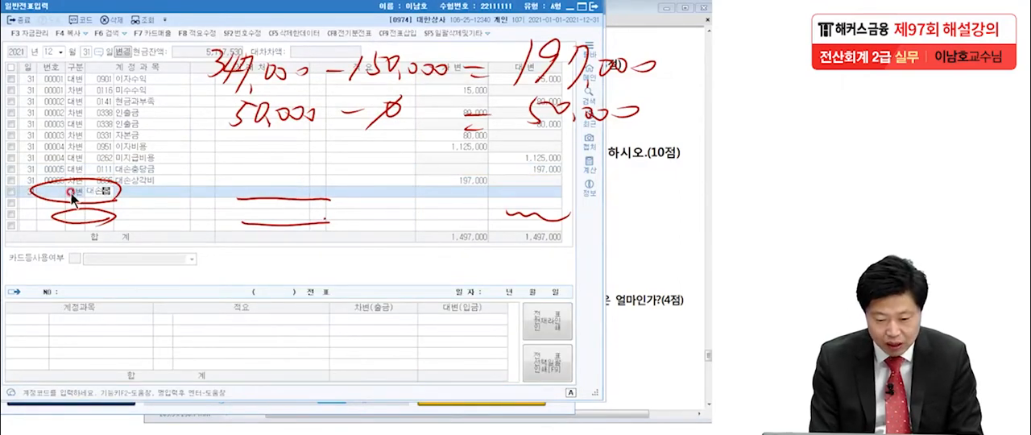
{"action": "key", "text": "Return"}
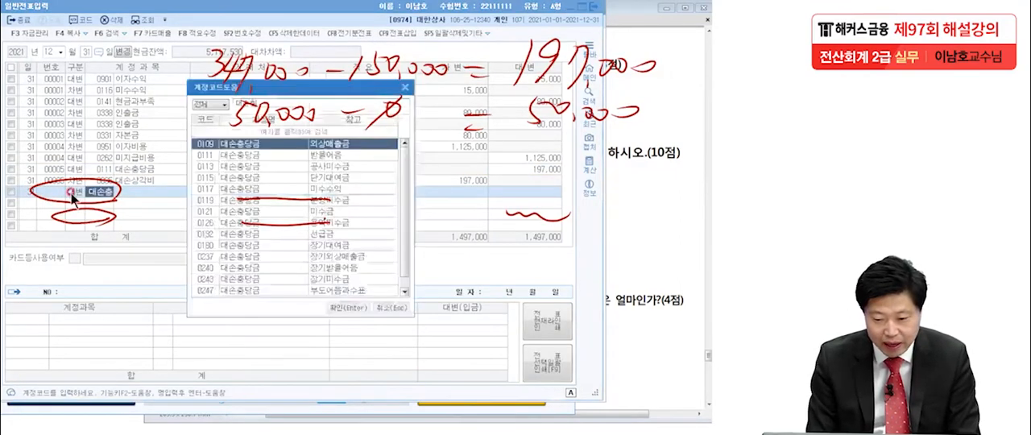
{"action": "left_click", "coordinate": [271, 178]}
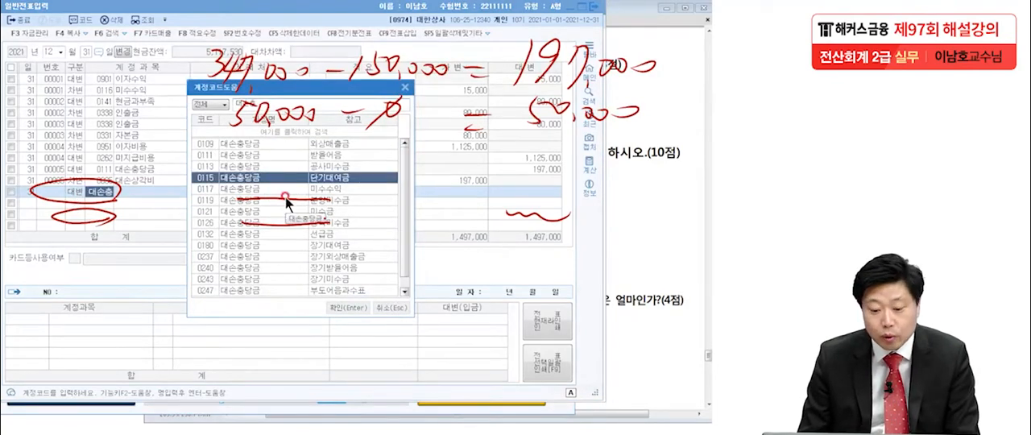
{"action": "key", "text": "Return"}
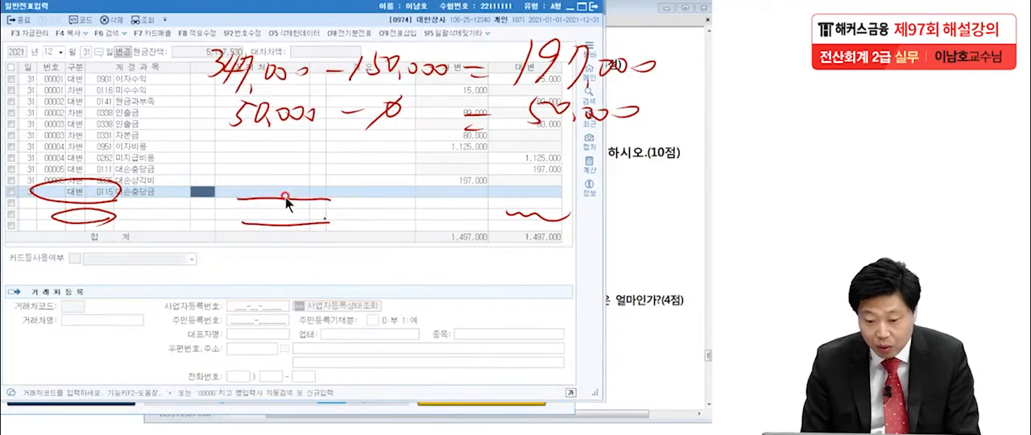
{"action": "left_click", "coordinate": [504, 190]}
{"action": "type", "text": "50,000"}
{"action": "key", "text": "Return"}
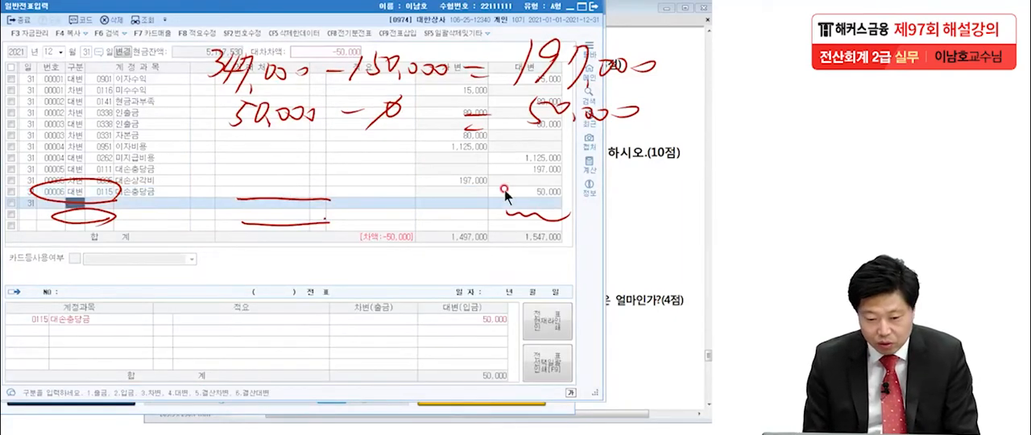
Add the matching December 31 debit line for 기타의대손상각비 (0954) of 50,000.
{"action": "type", "text": "3기타"}
{"action": "key", "text": "Return"}
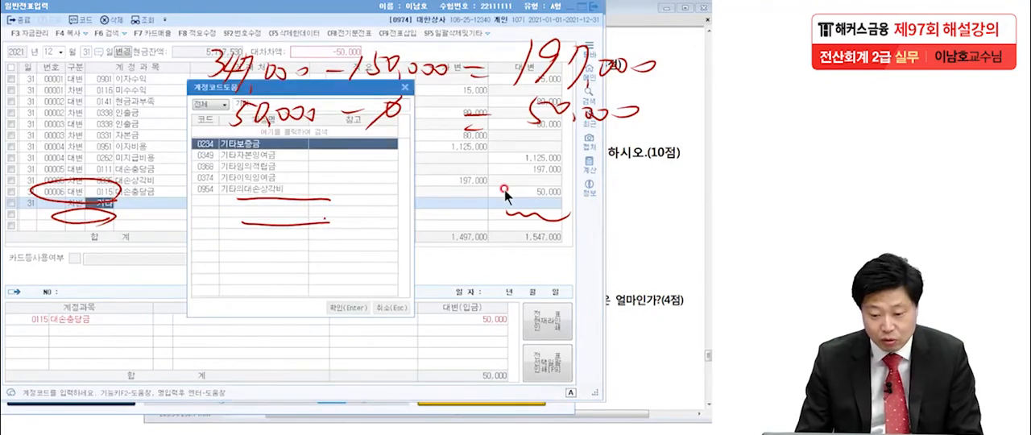
{"action": "left_click", "coordinate": [254, 189]}
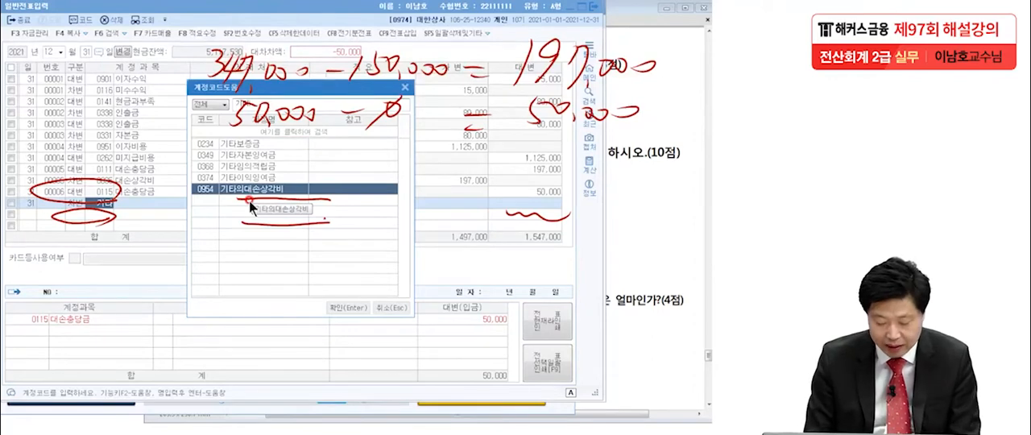
{"action": "key", "text": "Return"}
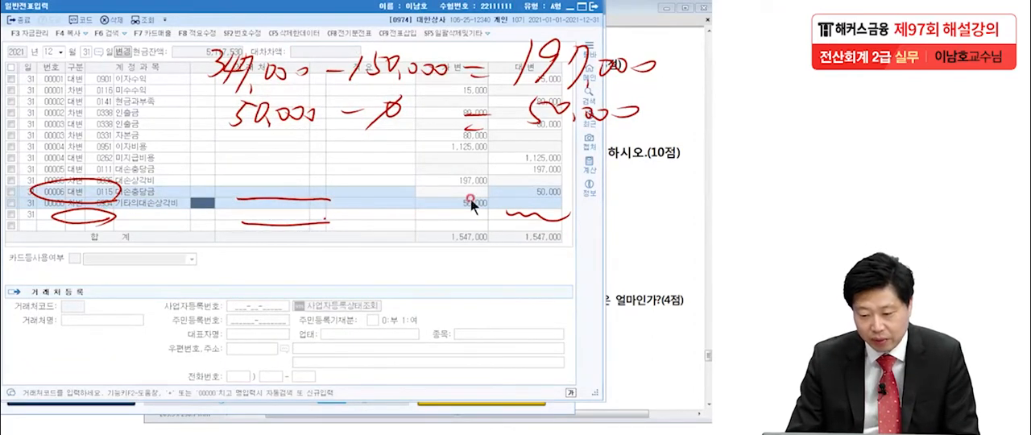
Refresh the 합계잔액시산표, draw an arrow from the 받을어음 balance to its circled allowance, and underline the handwritten 347,000.
{"action": "left_click", "coordinate": [268, 433]}
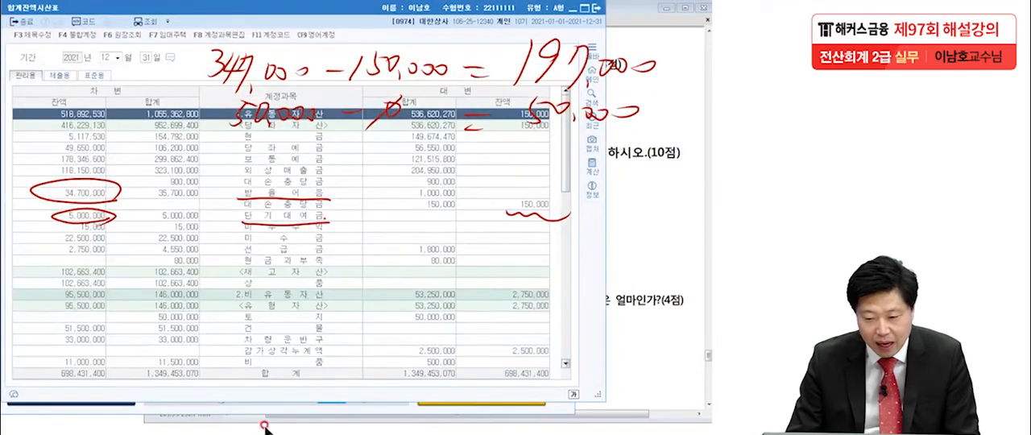
{"action": "left_click", "coordinate": [144, 23]}
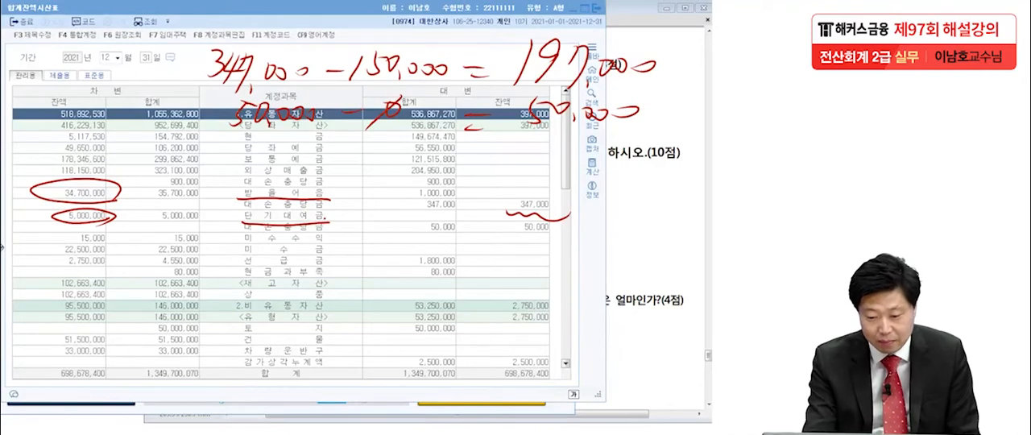
{"action": "mouse_move", "coordinate": [121, 189]}
{"action": "left_mouse_down"}
{"action": "mouse_move", "coordinate": [391, 161]}
{"action": "mouse_move", "coordinate": [495, 191]}
{"action": "left_mouse_up"}
{"action": "left_click_drag", "start_coordinate": [563, 211], "coordinate": [565, 207]}
{"action": "left_click_drag", "start_coordinate": [208, 91], "coordinate": [316, 90]}
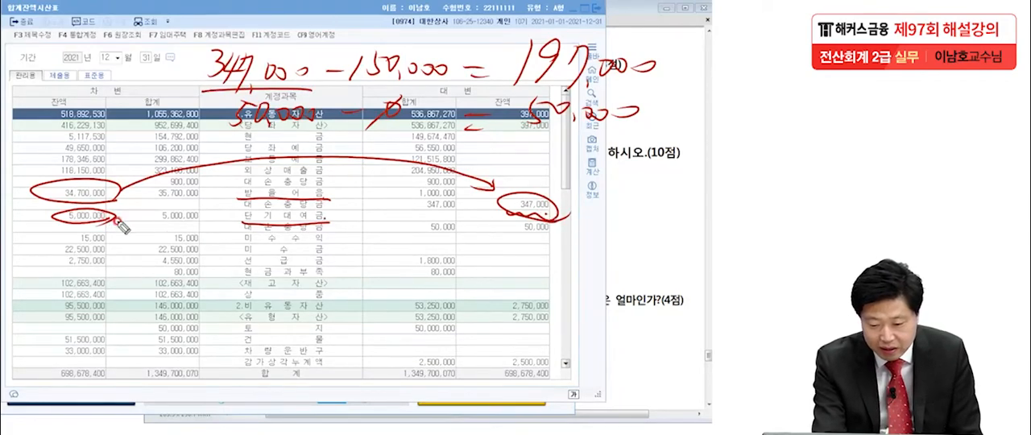
Circle the 단기대여금 allowance, link it to the loan balance and handwritten 50,000, and clear all pen marks.
{"action": "left_click_drag", "start_coordinate": [549, 247], "coordinate": [520, 256]}
{"action": "mouse_move", "coordinate": [130, 245]}
{"action": "left_mouse_down"}
{"action": "mouse_move", "coordinate": [492, 242]}
{"action": "mouse_move", "coordinate": [481, 256]}
{"action": "left_mouse_up"}
{"action": "left_click_drag", "start_coordinate": [203, 135], "coordinate": [312, 138]}
{"action": "left_click_drag", "start_coordinate": [568, 244], "coordinate": [574, 248]}
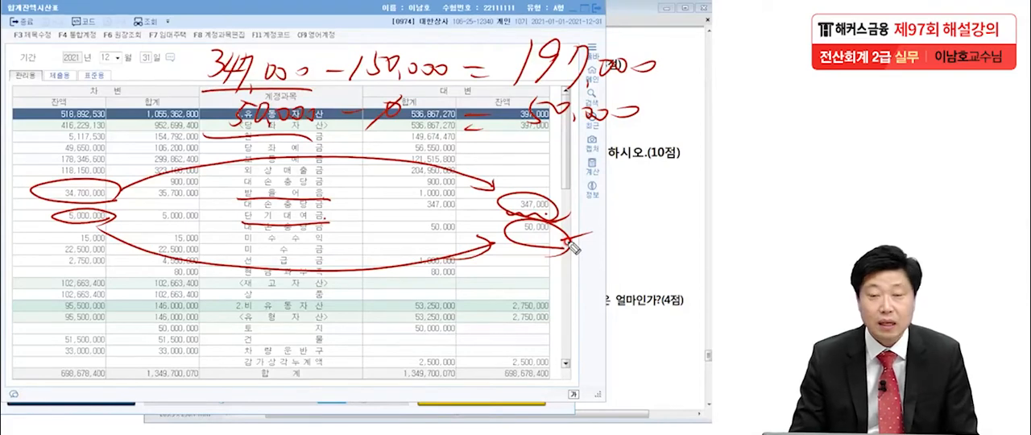
{"action": "key", "text": "Escape"}
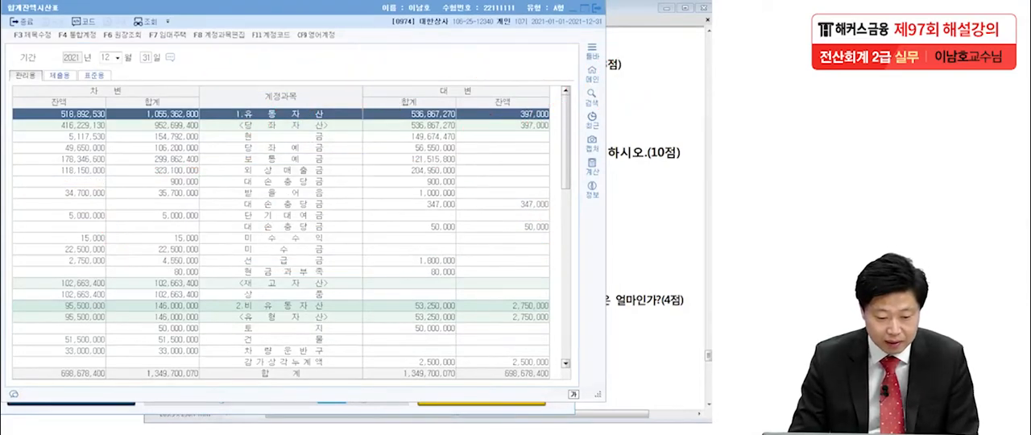
Bring the exam PDF forward and close the 합계잔액시산표 and 일반전표입력 windows.
{"action": "left_click", "coordinate": [667, 89]}
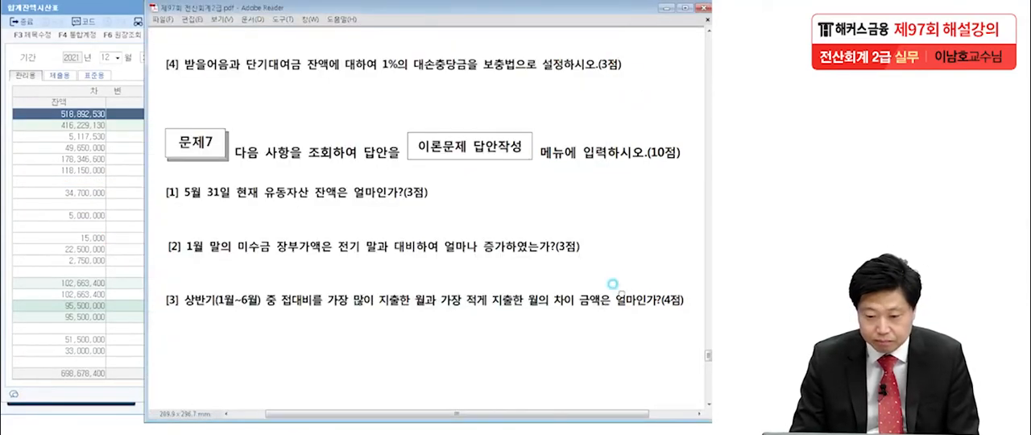
{"action": "left_click", "coordinate": [92, 31]}
{"action": "left_click", "coordinate": [598, 13]}
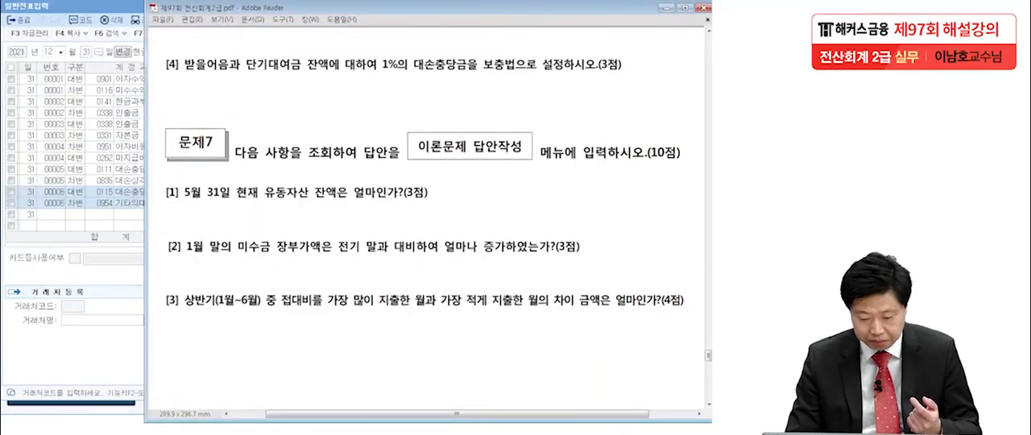
{"action": "left_click", "coordinate": [593, 7]}
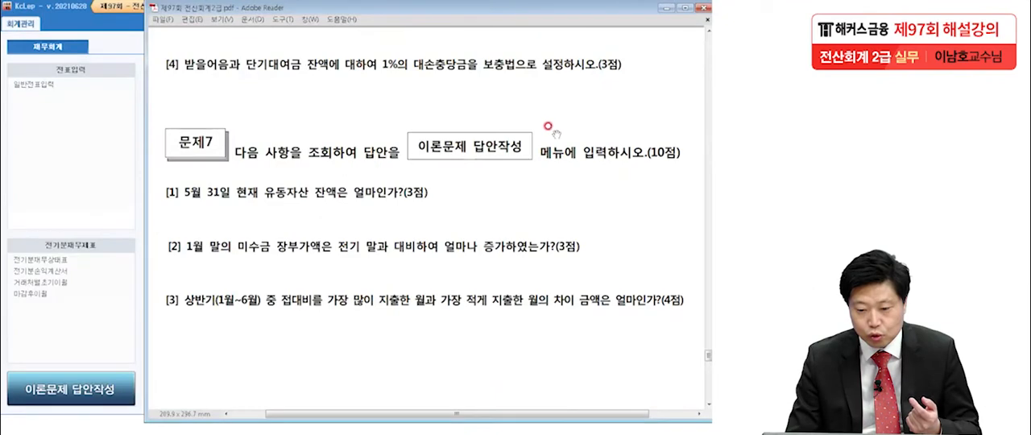
Go to 문제7 item 1 in the exam PDF and underline 유동자산 잔액은.
{"action": "scroll", "coordinate": [537, 165], "scroll_direction": "down", "scroll_amount": 3}
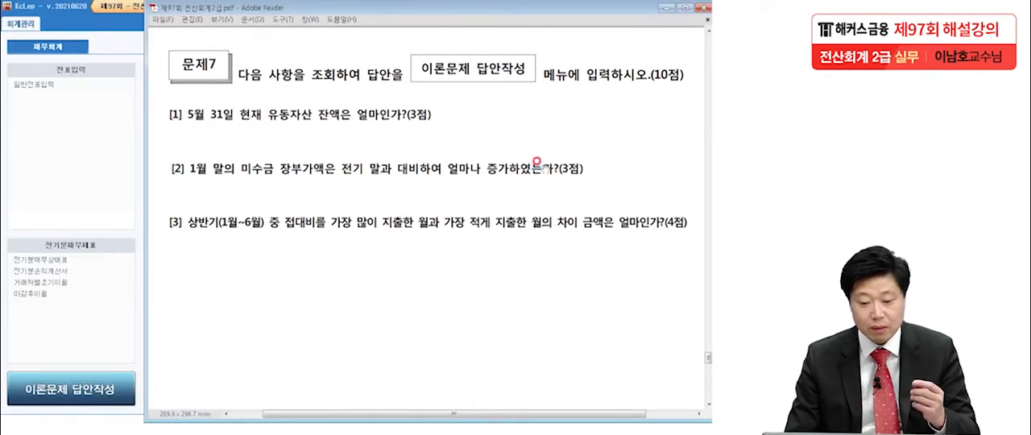
{"action": "scroll", "coordinate": [529, 241], "scroll_direction": "down", "scroll_amount": 2}
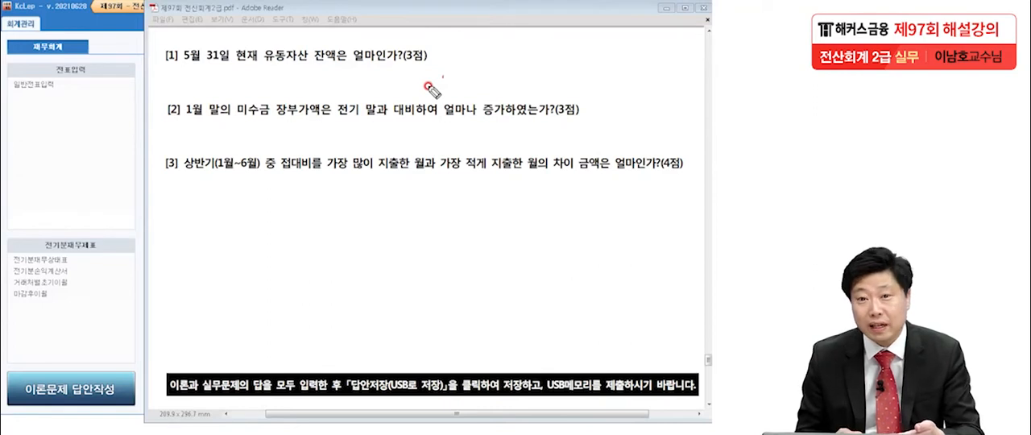
{"action": "left_click_drag", "start_coordinate": [264, 69], "coordinate": [335, 68]}
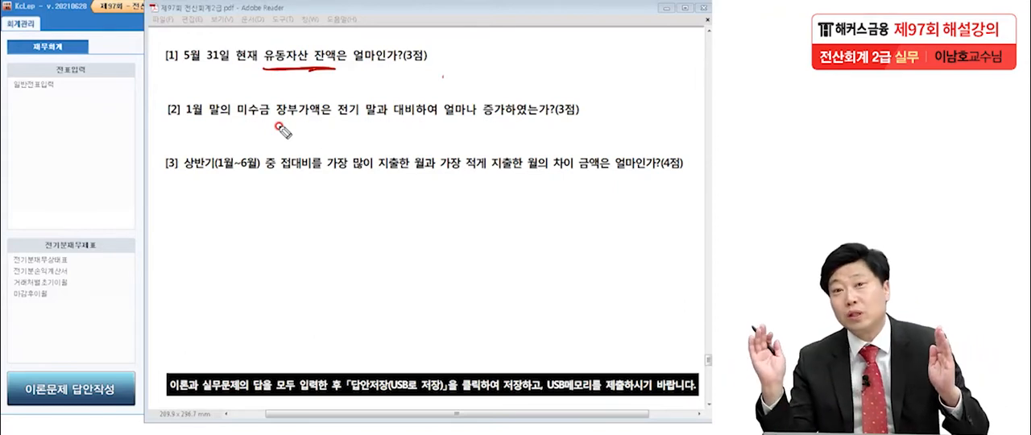
{"action": "left_click_drag", "start_coordinate": [266, 69], "coordinate": [350, 67]}
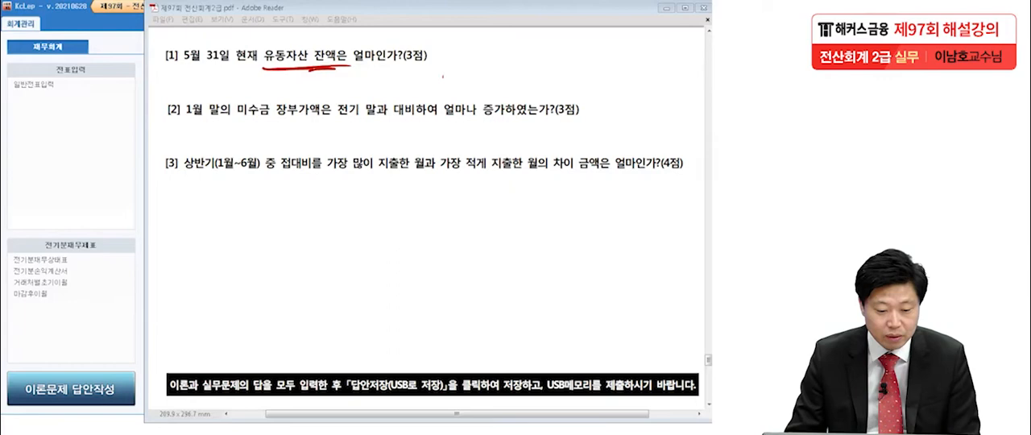
Open the 재무상태표, move its window fully into view, and query it for month 5.
{"action": "left_click", "coordinate": [110, 156]}
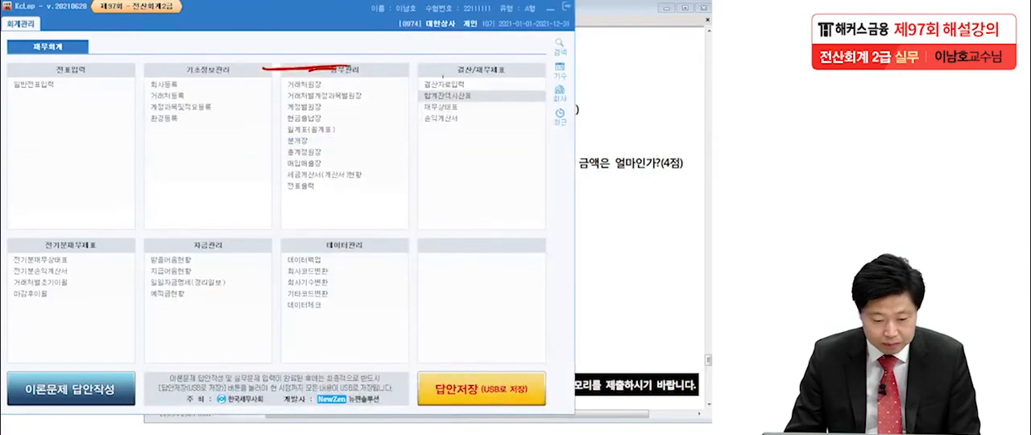
{"action": "left_click", "coordinate": [454, 119]}
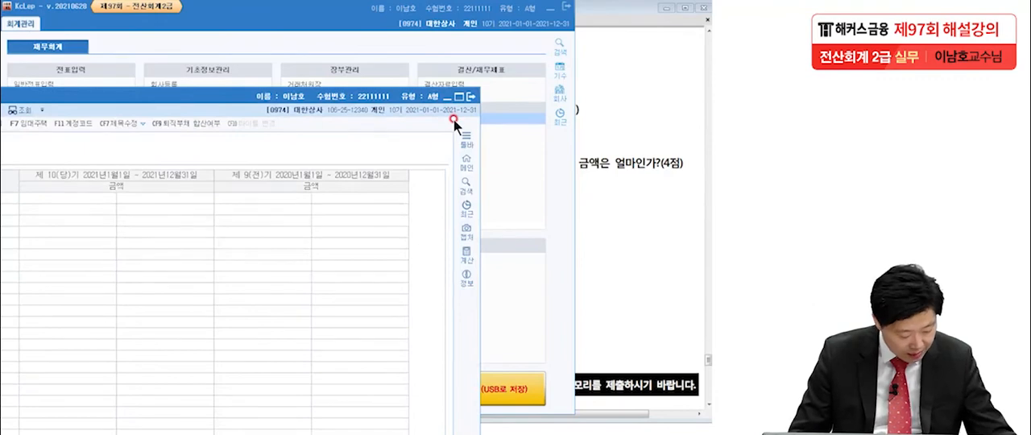
{"action": "mouse_move", "coordinate": [199, 93]}
{"action": "left_mouse_down"}
{"action": "mouse_move", "coordinate": [320, 29]}
{"action": "mouse_move", "coordinate": [322, 7]}
{"action": "left_mouse_up"}
{"action": "left_click", "coordinate": [351, 106]}
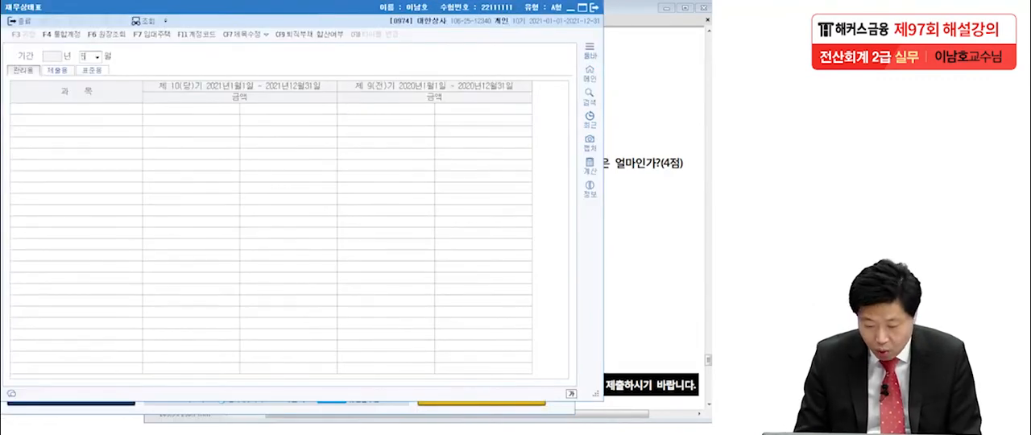
{"action": "type", "text": "5"}
{"action": "key", "text": "Return"}
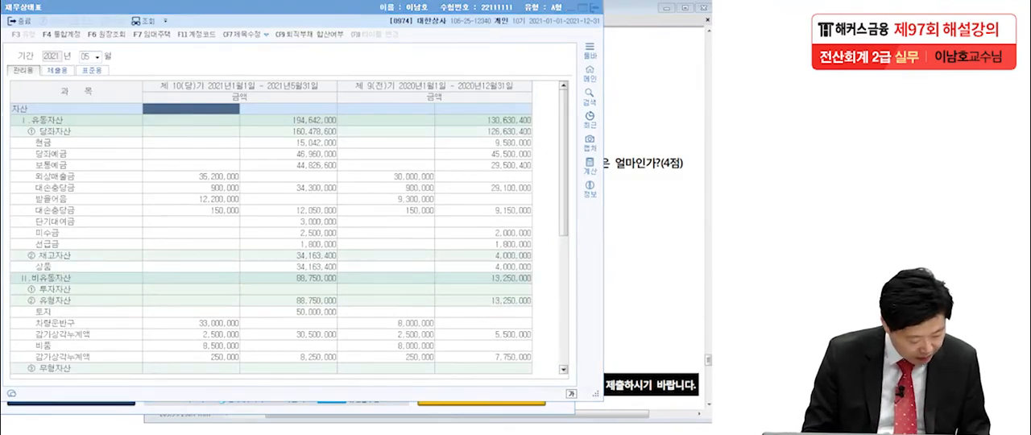
Underline 유동자산, circle its May amount, and handwrite 194,642,000 above the 재무상태표.
{"action": "left_click_drag", "start_coordinate": [18, 123], "coordinate": [46, 126]}
{"action": "left_click_drag", "start_coordinate": [337, 127], "coordinate": [337, 129]}
{"action": "mouse_move", "coordinate": [488, 39]}
{"action": "left_mouse_down"}
{"action": "mouse_move", "coordinate": [472, 64]}
{"action": "mouse_move", "coordinate": [504, 47]}
{"action": "mouse_move", "coordinate": [538, 57]}
{"action": "mouse_move", "coordinate": [513, 69]}
{"action": "mouse_move", "coordinate": [526, 83]}
{"action": "left_mouse_up"}
{"action": "left_click_drag", "start_coordinate": [571, 34], "coordinate": [551, 67]}
{"action": "mouse_move", "coordinate": [592, 40]}
{"action": "left_mouse_down"}
{"action": "mouse_move", "coordinate": [589, 70]}
{"action": "mouse_move", "coordinate": [605, 53]}
{"action": "mouse_move", "coordinate": [624, 82]}
{"action": "left_mouse_up"}
{"action": "mouse_move", "coordinate": [640, 60]}
{"action": "left_mouse_down"}
{"action": "mouse_move", "coordinate": [638, 74]}
{"action": "mouse_move", "coordinate": [644, 64]}
{"action": "left_mouse_up"}
{"action": "left_click_drag", "start_coordinate": [653, 62], "coordinate": [665, 67]}
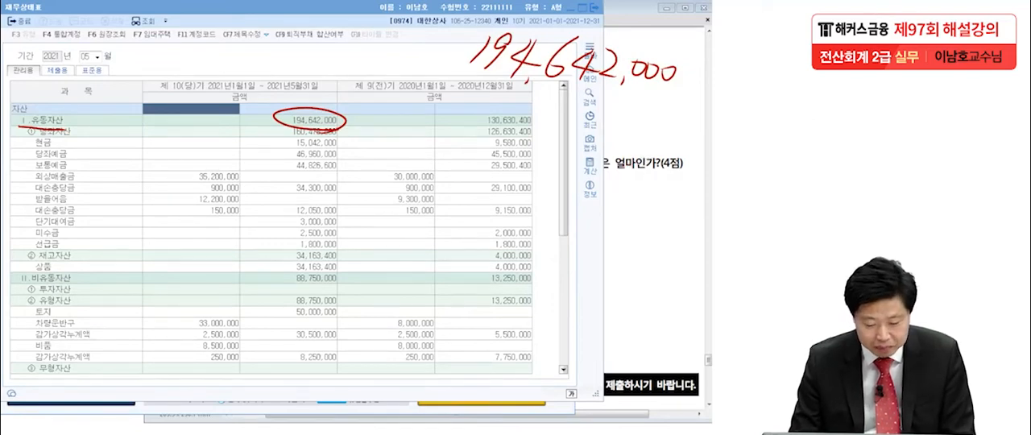
Open the 합계잔액시산표 for May 31 and move its window fully into view.
{"action": "key", "text": "Escape"}
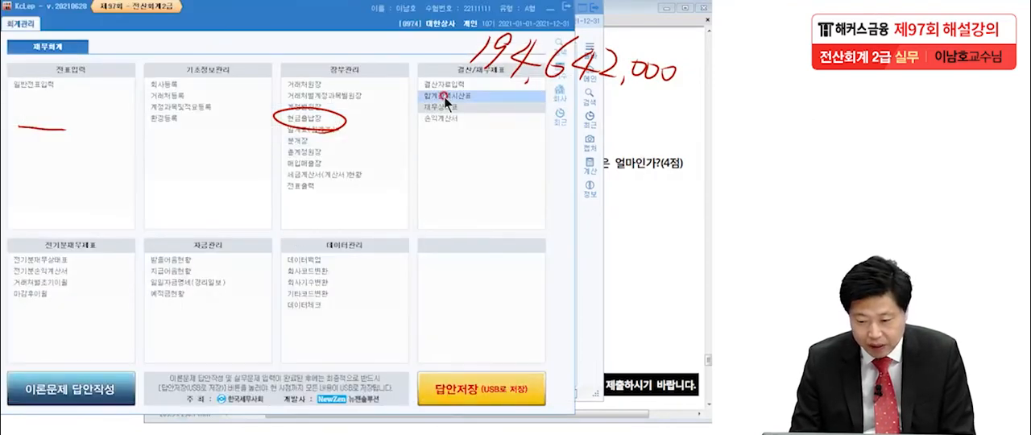
{"action": "left_click", "coordinate": [444, 97]}
{"action": "left_click_drag", "start_coordinate": [260, 98], "coordinate": [384, 9]}
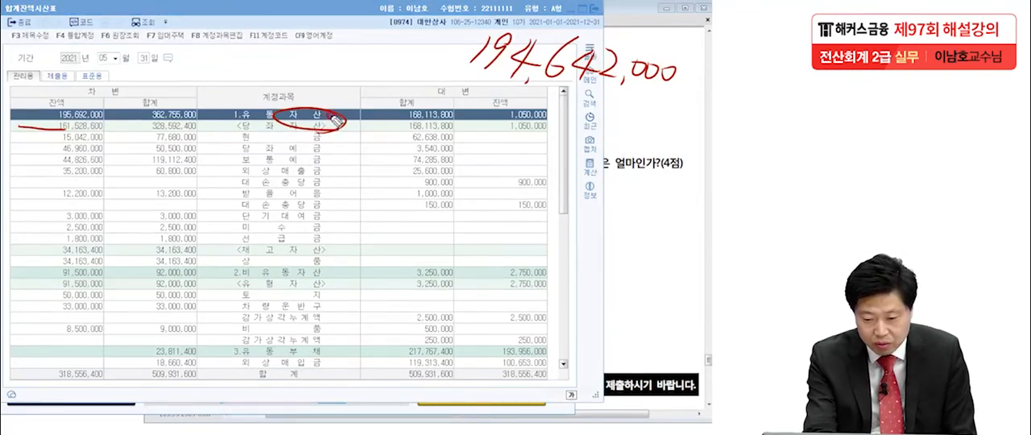
Box the 유동자산 debit and credit balances as A and B, tick both 대손충당금 rows, and box the handwritten 194,642,000.
{"action": "mouse_move", "coordinate": [47, 111]}
{"action": "left_mouse_down"}
{"action": "mouse_move", "coordinate": [88, 122]}
{"action": "mouse_move", "coordinate": [45, 124]}
{"action": "left_mouse_up"}
{"action": "mouse_move", "coordinate": [493, 104]}
{"action": "left_mouse_down"}
{"action": "mouse_move", "coordinate": [493, 125]}
{"action": "mouse_move", "coordinate": [465, 124]}
{"action": "left_mouse_up"}
{"action": "left_click_drag", "start_coordinate": [320, 183], "coordinate": [332, 177]}
{"action": "left_click_drag", "start_coordinate": [326, 212], "coordinate": [346, 205]}
{"action": "left_click_drag", "start_coordinate": [456, 78], "coordinate": [668, 103]}
{"action": "mouse_move", "coordinate": [457, 81]}
{"action": "left_mouse_down"}
{"action": "mouse_move", "coordinate": [624, 36]}
{"action": "mouse_move", "coordinate": [680, 87]}
{"action": "mouse_move", "coordinate": [664, 99]}
{"action": "left_mouse_up"}
{"action": "mouse_move", "coordinate": [127, 81]}
{"action": "left_mouse_down"}
{"action": "mouse_move", "coordinate": [115, 108]}
{"action": "mouse_move", "coordinate": [142, 98]}
{"action": "left_mouse_up"}
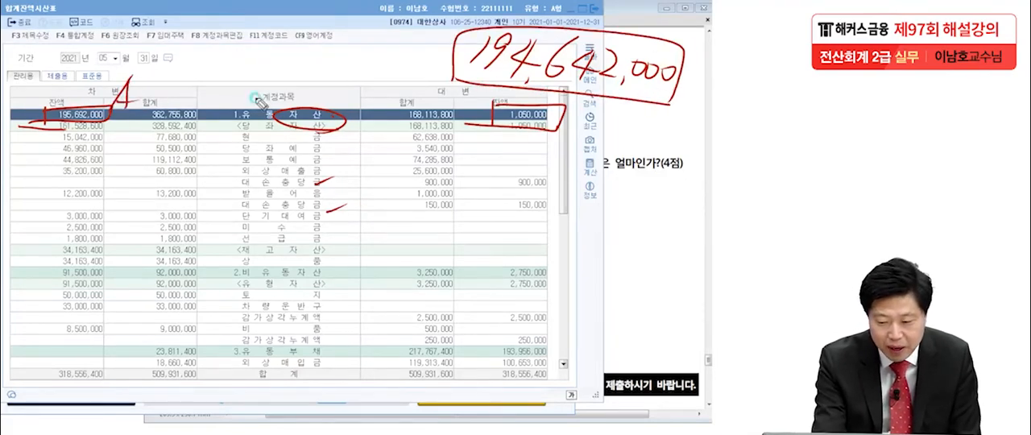
{"action": "mouse_move", "coordinate": [484, 91]}
{"action": "left_mouse_down"}
{"action": "mouse_move", "coordinate": [475, 120]}
{"action": "mouse_move", "coordinate": [475, 107]}
{"action": "left_mouse_up"}
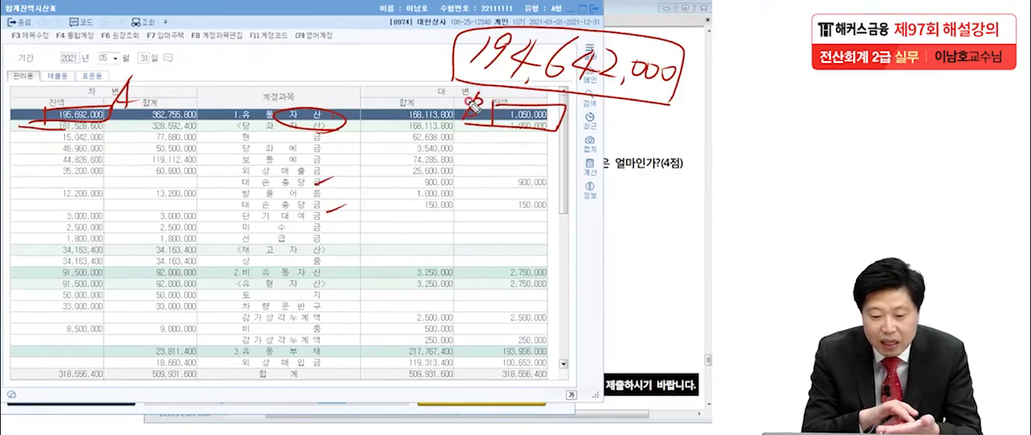
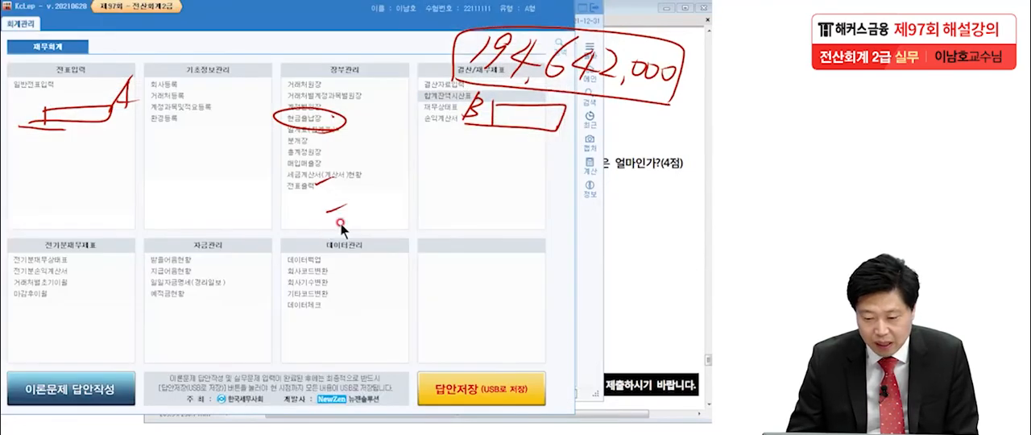
Close the 합계잔액시산표, enter 194,642,000 as the practical answer for item [1] in the answer form, and save it.
{"action": "left_click", "coordinate": [593, 9]}
{"action": "left_click", "coordinate": [593, 9]}
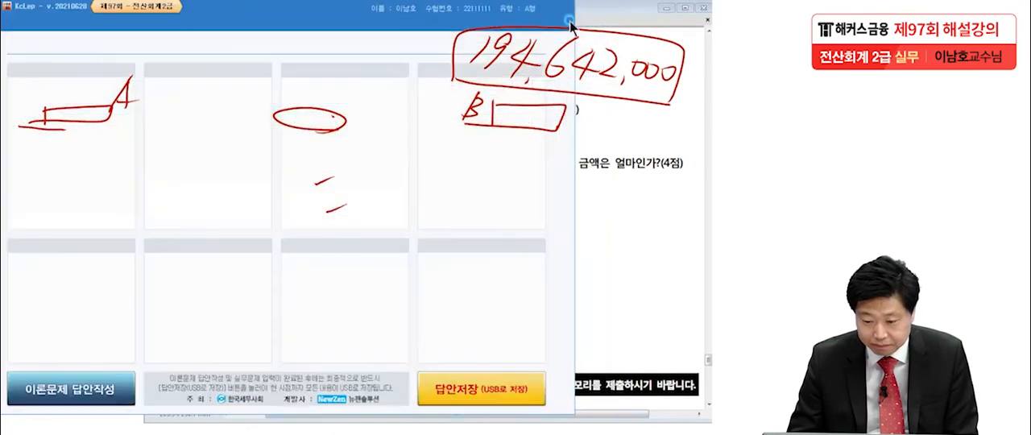
{"action": "left_click", "coordinate": [110, 384]}
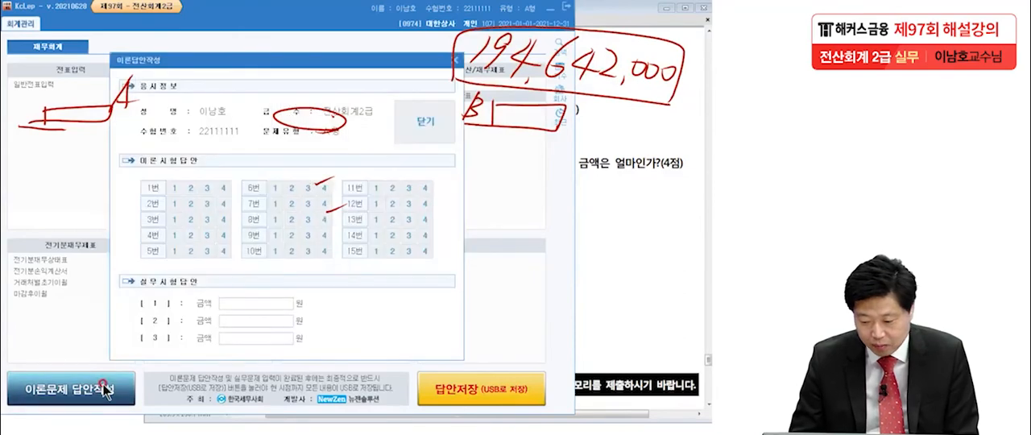
{"action": "left_click", "coordinate": [238, 302]}
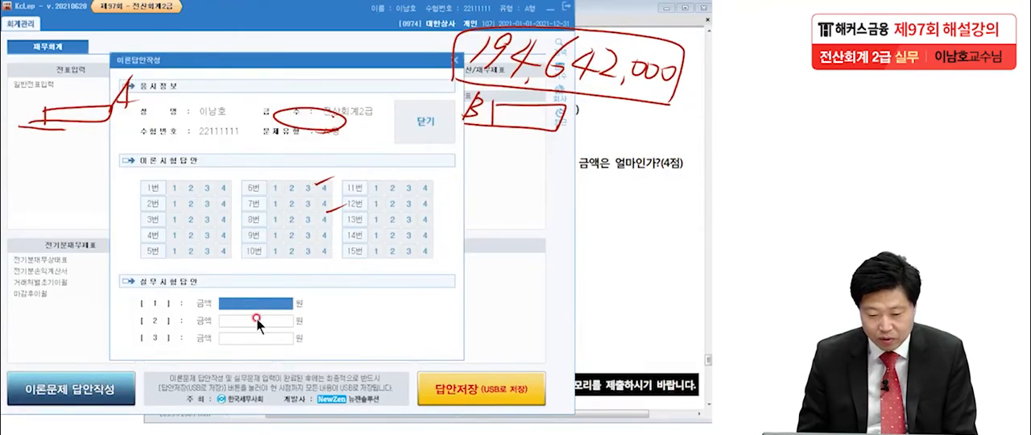
{"action": "type", "text": "194"}
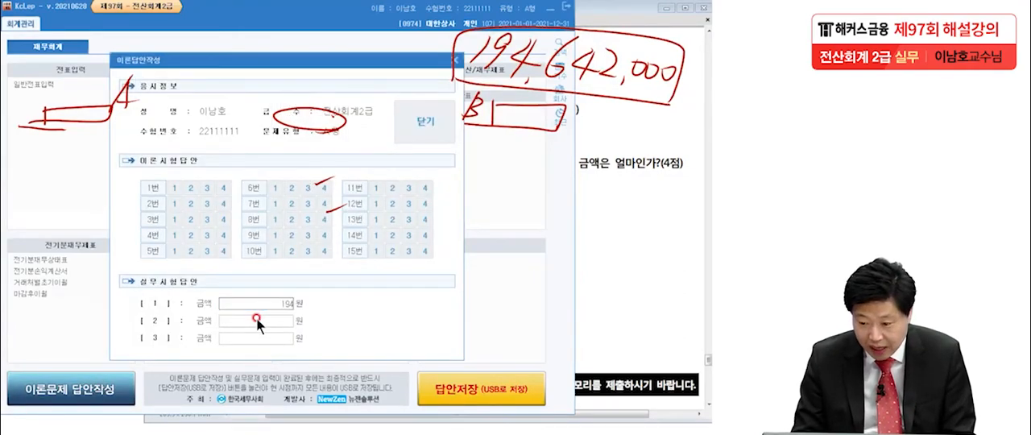
{"action": "type", "text": ",642,000"}
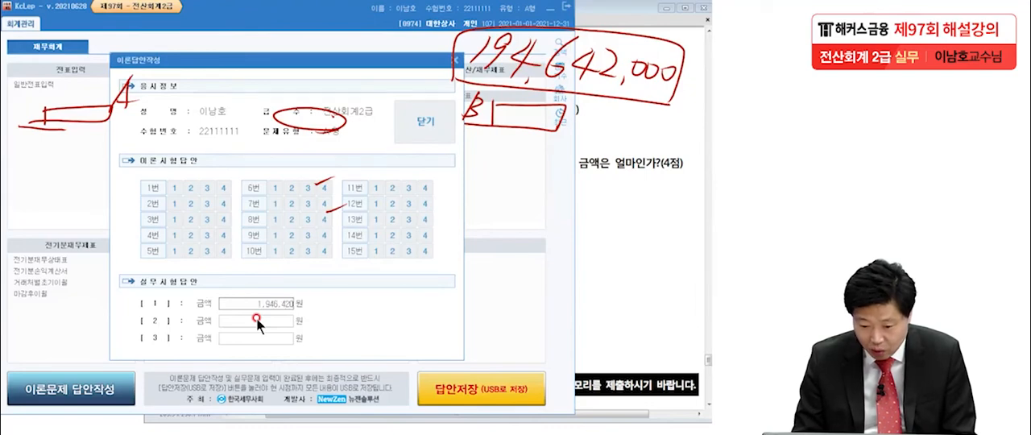
{"action": "left_click", "coordinate": [257, 321]}
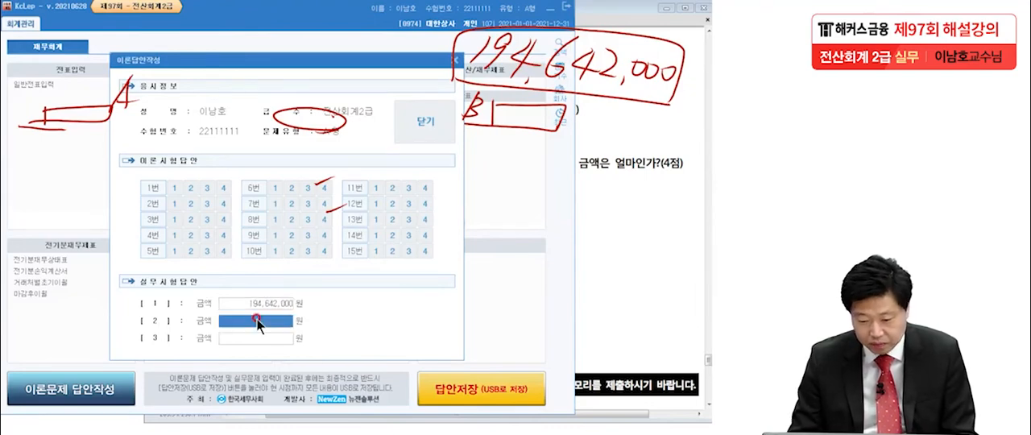
{"action": "left_click", "coordinate": [416, 126]}
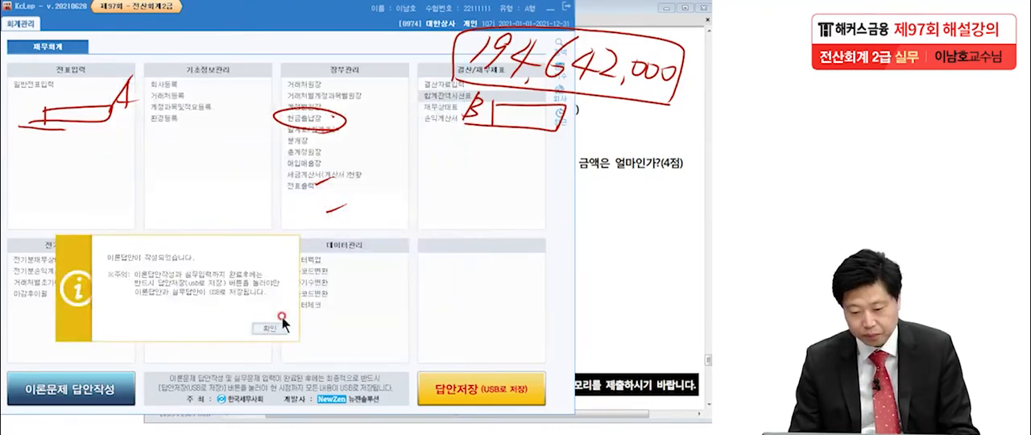
{"action": "left_click", "coordinate": [279, 327]}
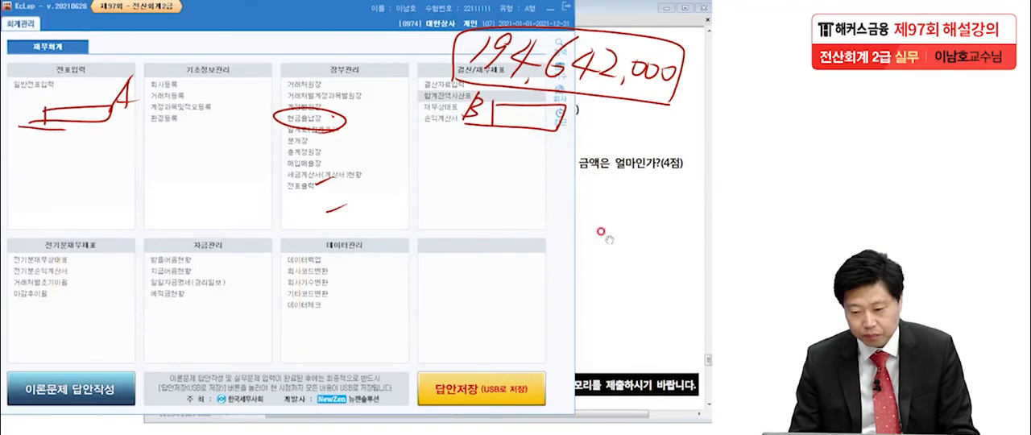
Switch to the exam PDF and underline 1월 말의, 미수금 장부가액 and 전기 말 in question [2], clearing the ink before and after.
{"action": "left_click", "coordinate": [633, 227]}
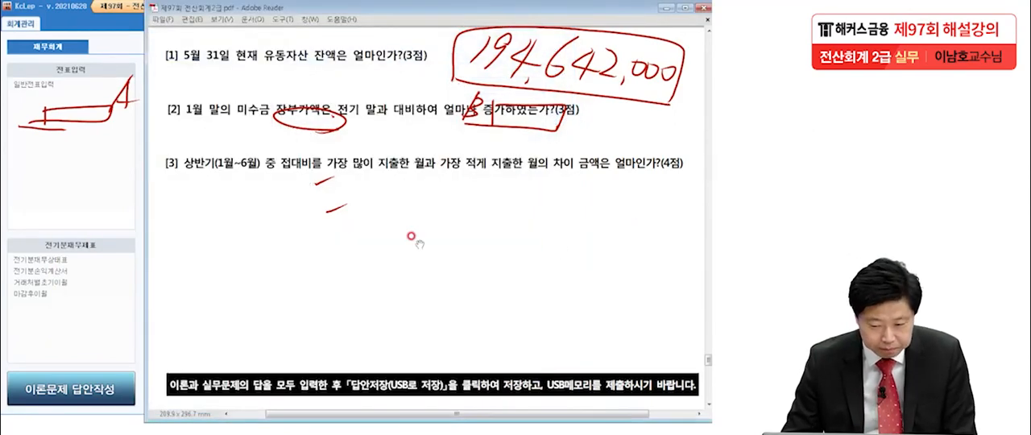
{"action": "left_click", "coordinate": [338, 433]}
{"action": "key", "text": "Escape"}
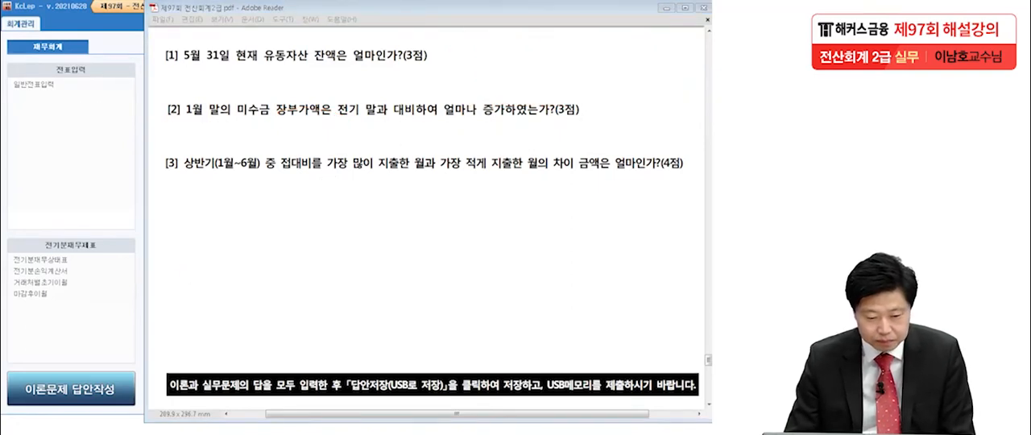
{"action": "left_click", "coordinate": [239, 298]}
{"action": "scroll", "coordinate": [239, 255], "scroll_direction": "down", "scroll_amount": 2}
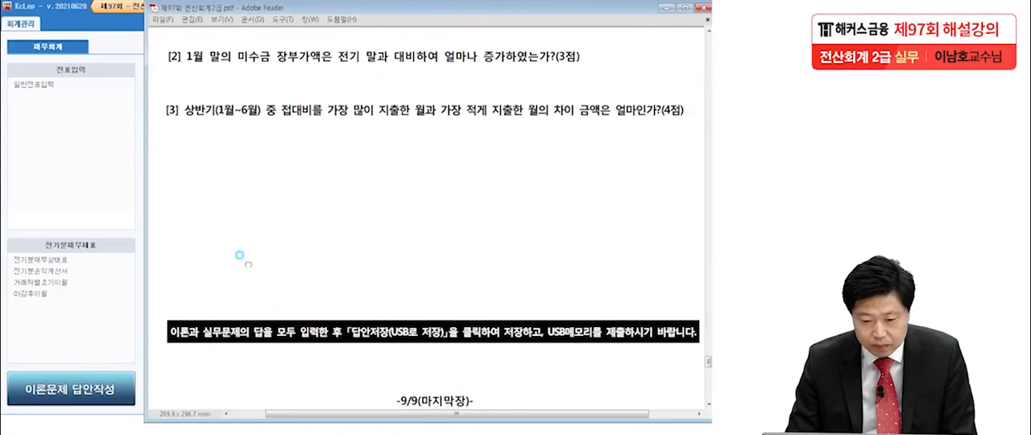
{"action": "left_click_drag", "start_coordinate": [239, 255], "coordinate": [239, 261]}
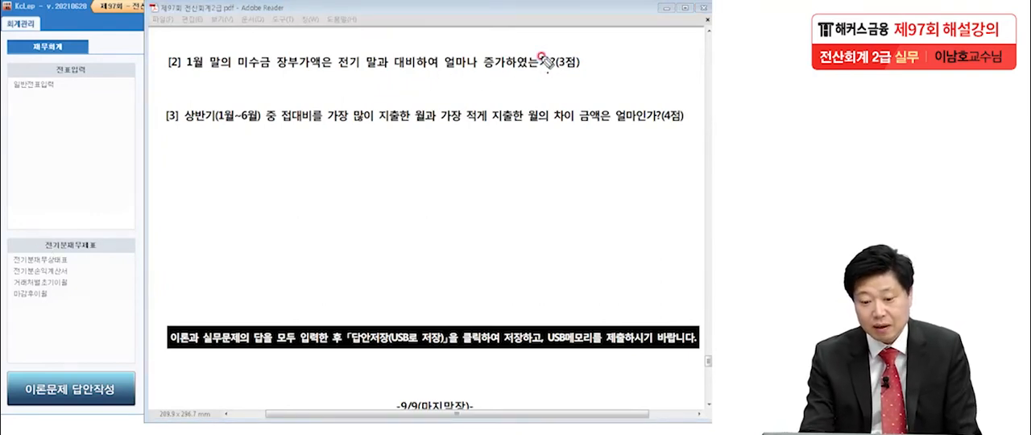
{"action": "left_click_drag", "start_coordinate": [178, 70], "coordinate": [231, 71]}
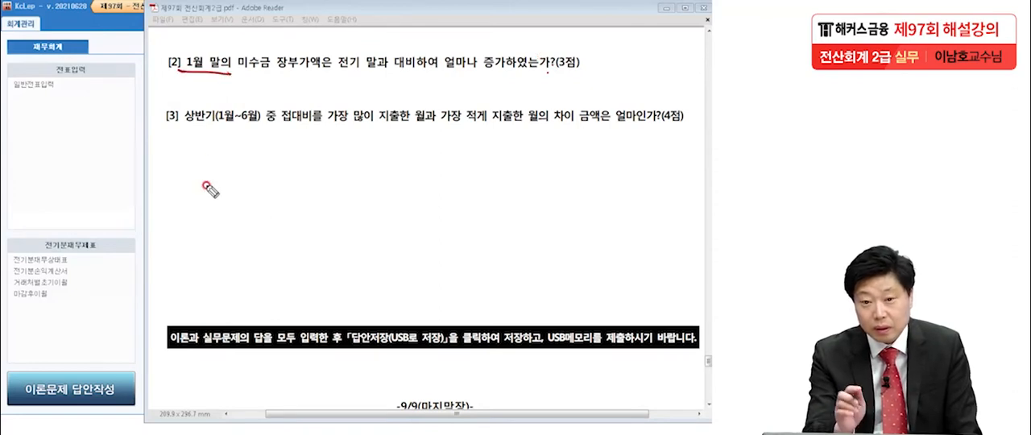
{"action": "left_click_drag", "start_coordinate": [243, 73], "coordinate": [322, 74]}
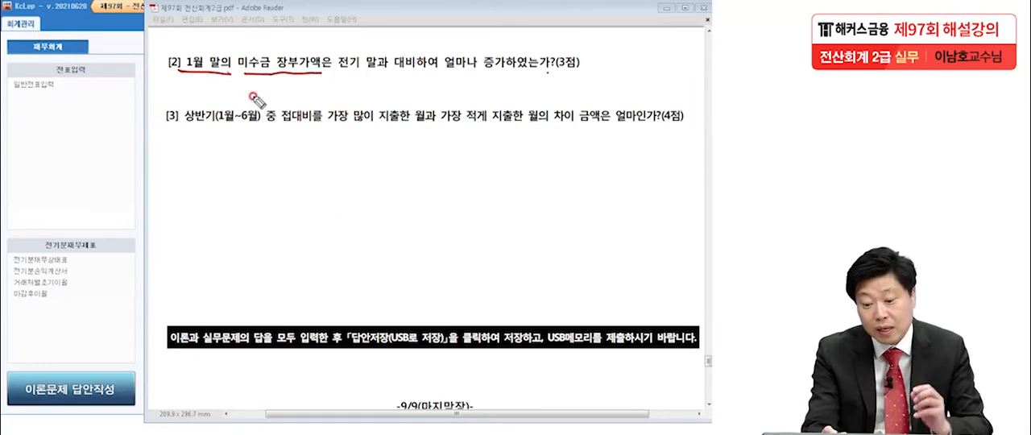
{"action": "left_click_drag", "start_coordinate": [335, 78], "coordinate": [380, 73]}
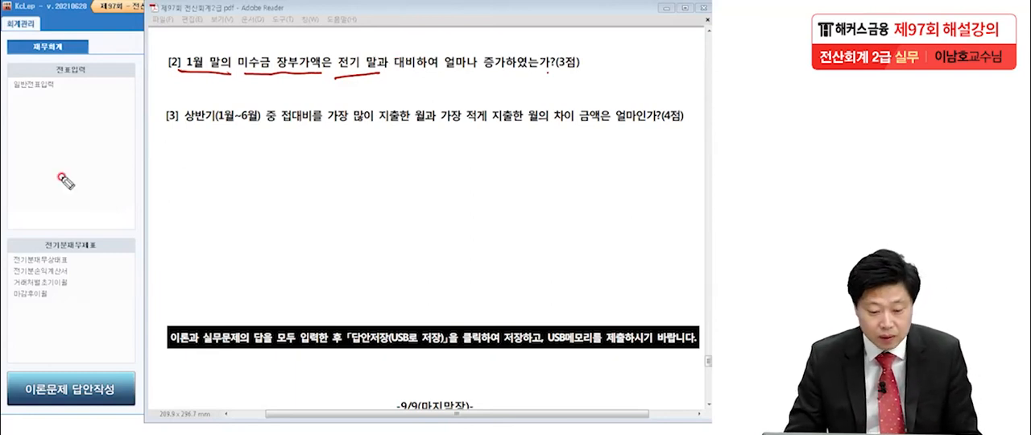
{"action": "key", "text": "Escape"}
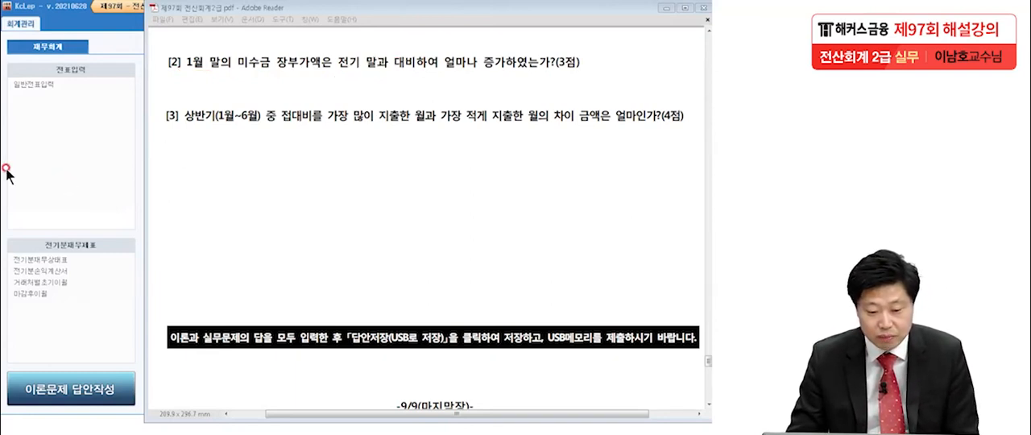
Return to KcLep, query the 재무상태표 for month 1, and select its 미수금 row after rechecking the question.
{"action": "left_click", "coordinate": [49, 173]}
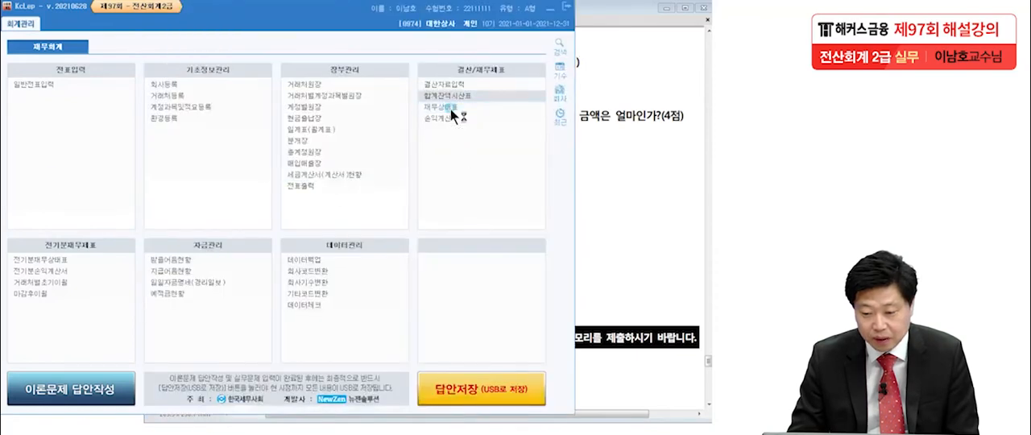
{"action": "left_click", "coordinate": [449, 108]}
{"action": "left_click_drag", "start_coordinate": [288, 98], "coordinate": [413, 8]}
{"action": "type", "text": "1"}
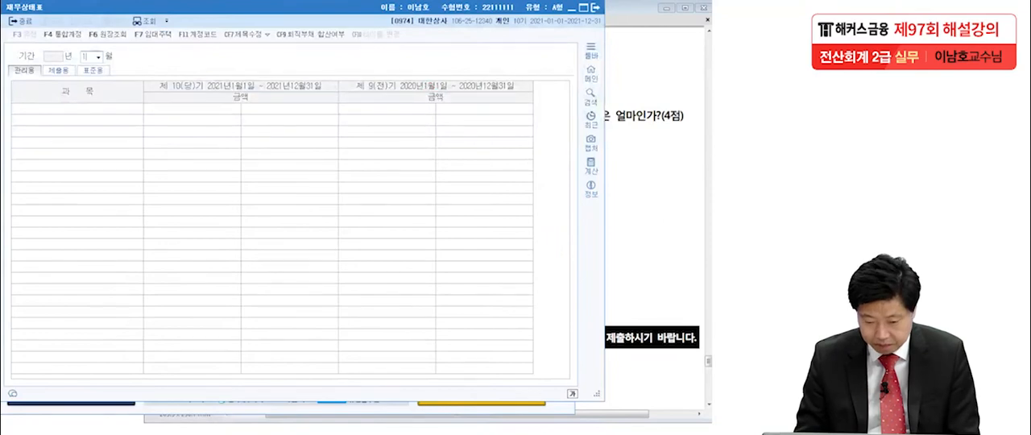
{"action": "key", "text": "Return"}
{"action": "left_click", "coordinate": [610, 216]}
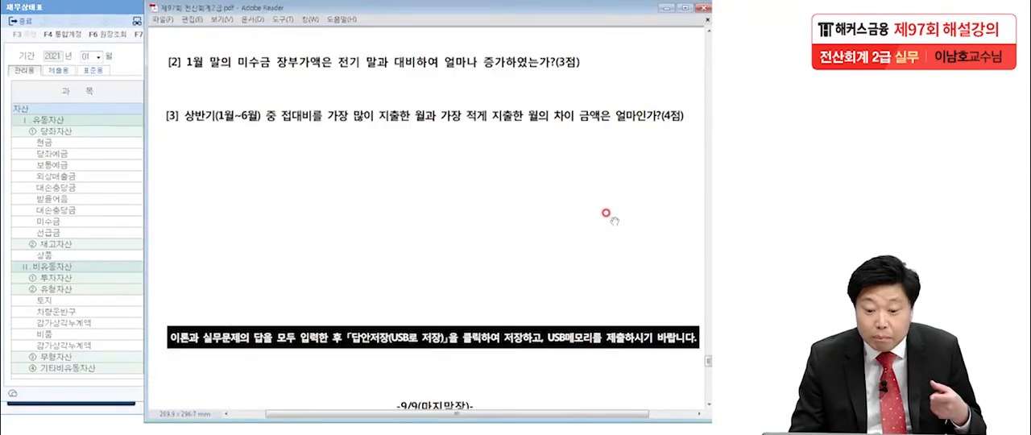
{"action": "left_click", "coordinate": [121, 225]}
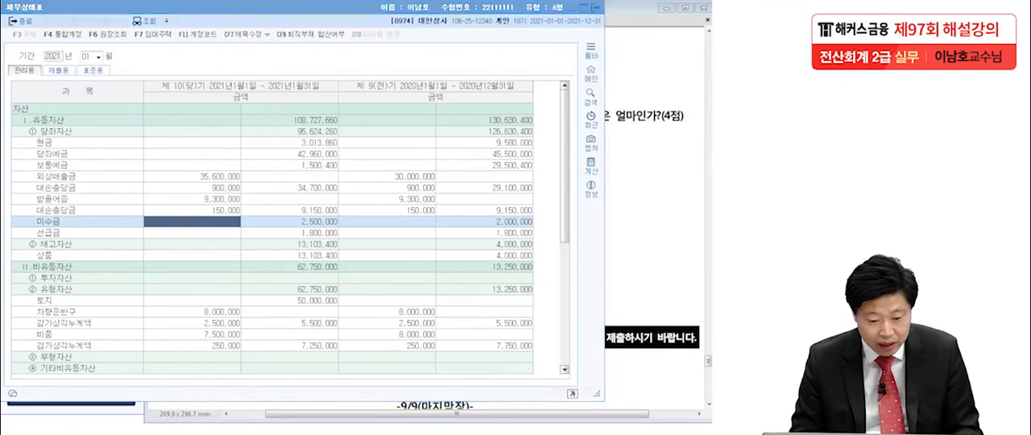
Underline 미수금, box its current and prior period amounts as A and B, and handwrite 500,000 above the report.
{"action": "left_click_drag", "start_coordinate": [30, 224], "coordinate": [71, 222]}
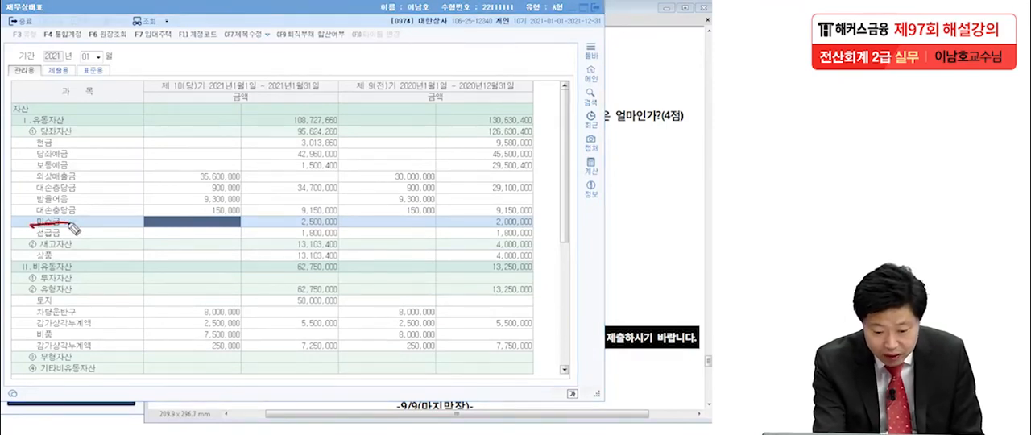
{"action": "mouse_move", "coordinate": [290, 228]}
{"action": "left_mouse_down"}
{"action": "mouse_move", "coordinate": [308, 219]}
{"action": "mouse_move", "coordinate": [339, 228]}
{"action": "left_mouse_up"}
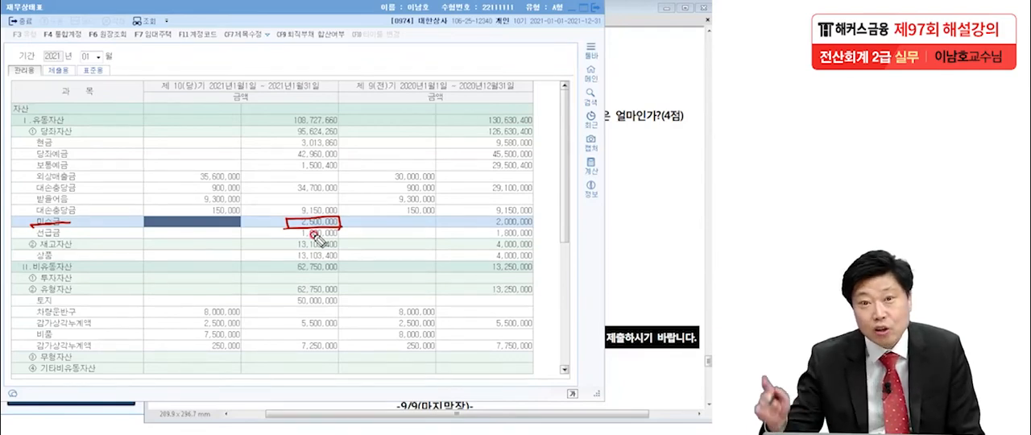
{"action": "left_click_drag", "start_coordinate": [484, 227], "coordinate": [549, 230]}
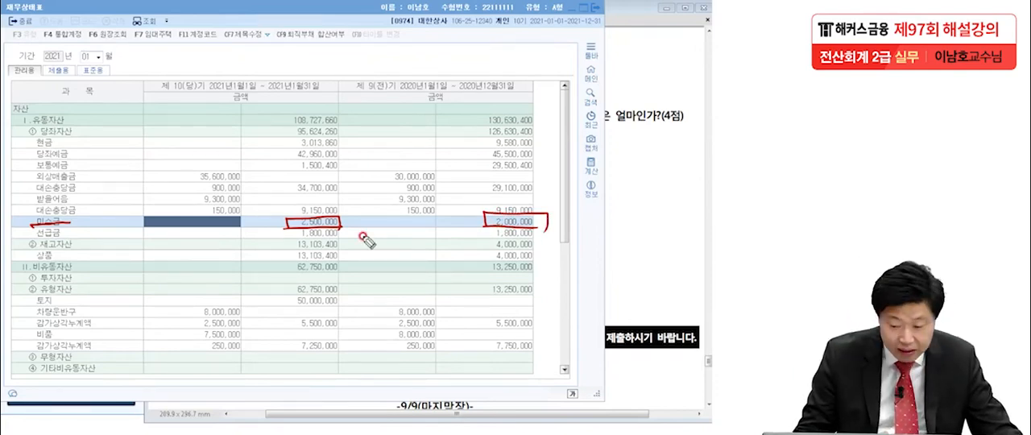
{"action": "left_click_drag", "start_coordinate": [259, 232], "coordinate": [275, 222]}
{"action": "left_click_drag", "start_coordinate": [457, 211], "coordinate": [459, 229]}
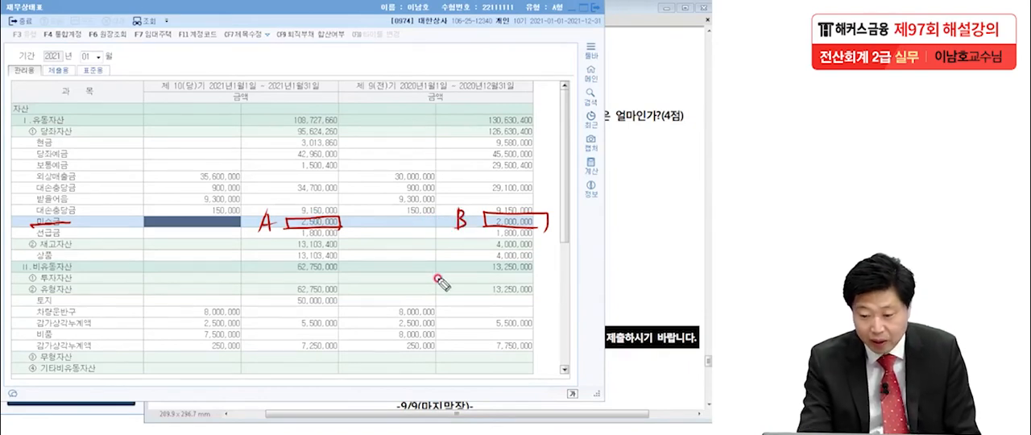
{"action": "mouse_move", "coordinate": [485, 42]}
{"action": "left_mouse_down"}
{"action": "mouse_move", "coordinate": [493, 58]}
{"action": "mouse_move", "coordinate": [515, 49]}
{"action": "mouse_move", "coordinate": [574, 58]}
{"action": "mouse_move", "coordinate": [559, 74]}
{"action": "left_mouse_up"}
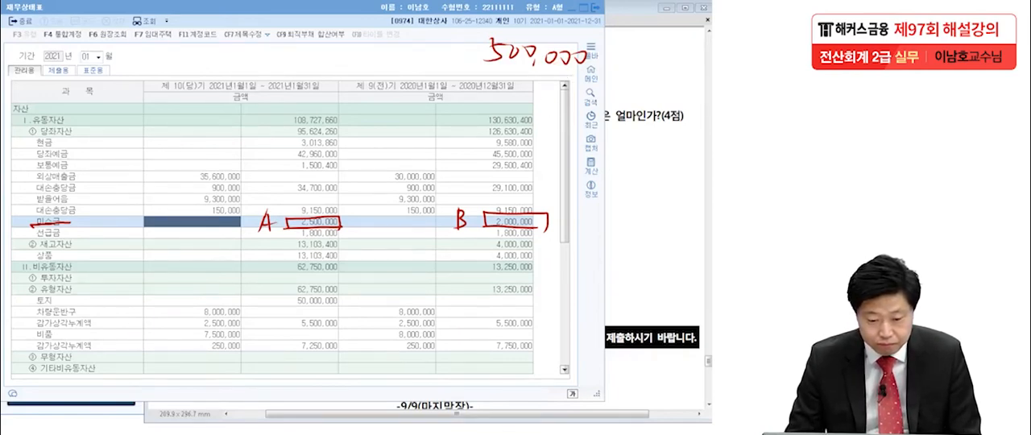
Close the 재무상태표, enter 500,000 as the practical answer for item [2] in the answer form, and save it.
{"action": "left_click", "coordinate": [597, 7]}
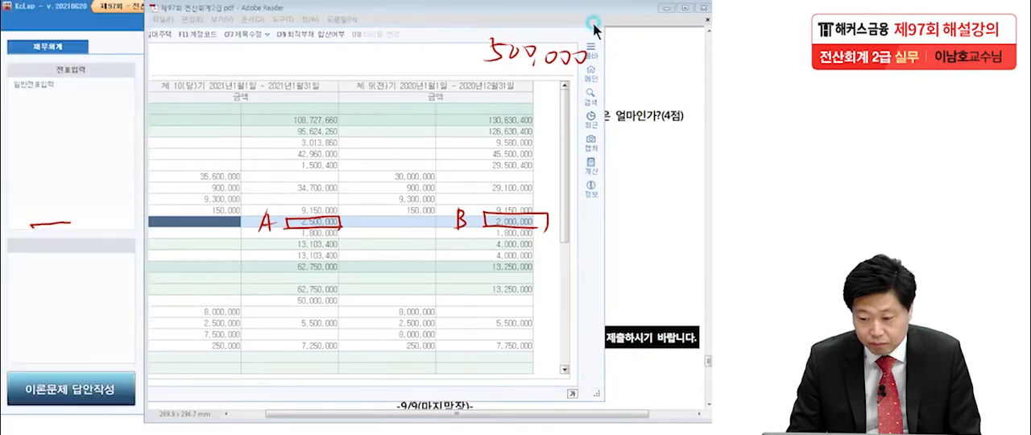
{"action": "left_click", "coordinate": [56, 389]}
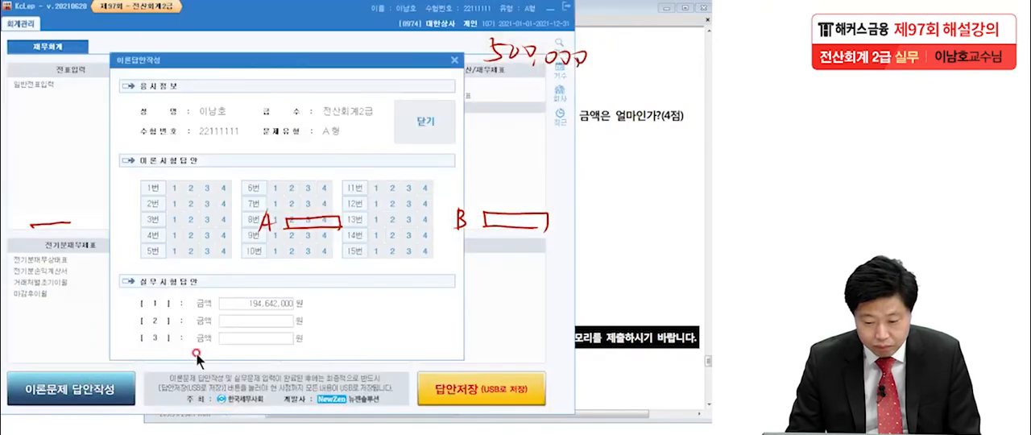
{"action": "left_click", "coordinate": [239, 320]}
{"action": "type", "text": "500000"}
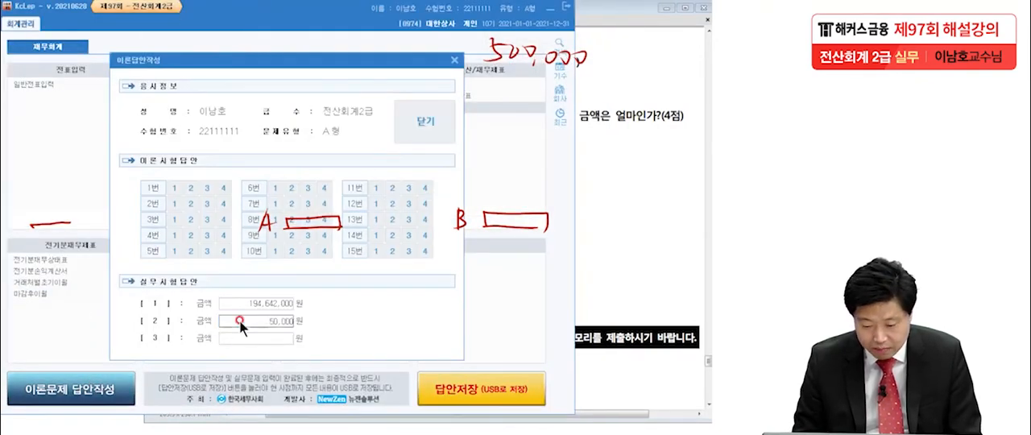
{"action": "key", "text": "Return"}
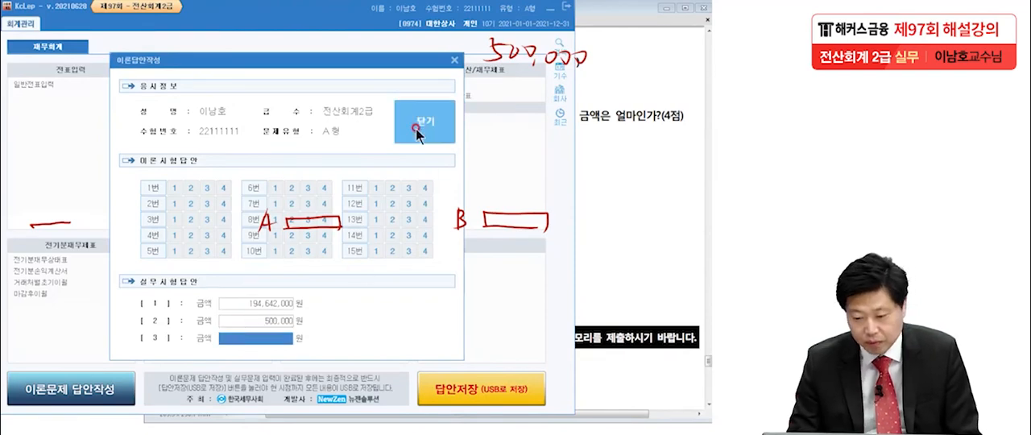
{"action": "left_click", "coordinate": [415, 135]}
{"action": "left_click", "coordinate": [272, 328]}
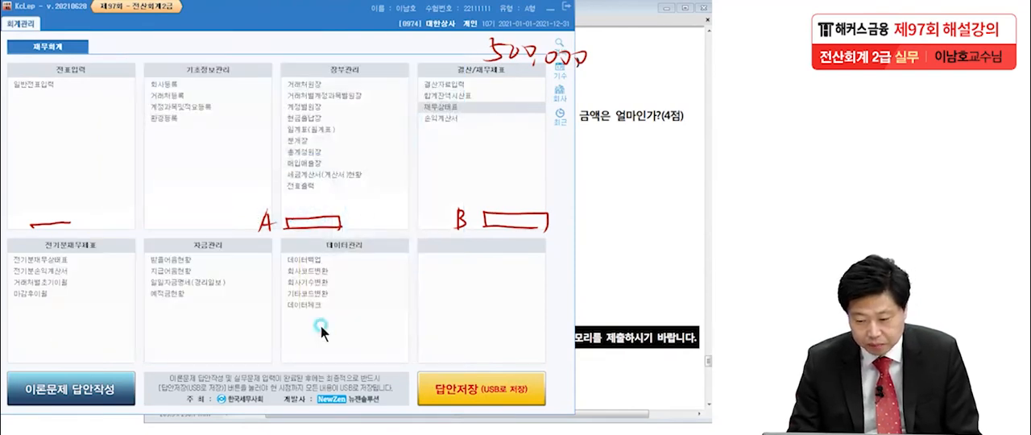
Underline the highest 접대비 month, the lowest month and 차이 in question [3] of the exam PDF, clear the ink, and return to KcLep.
{"action": "left_click", "coordinate": [632, 260]}
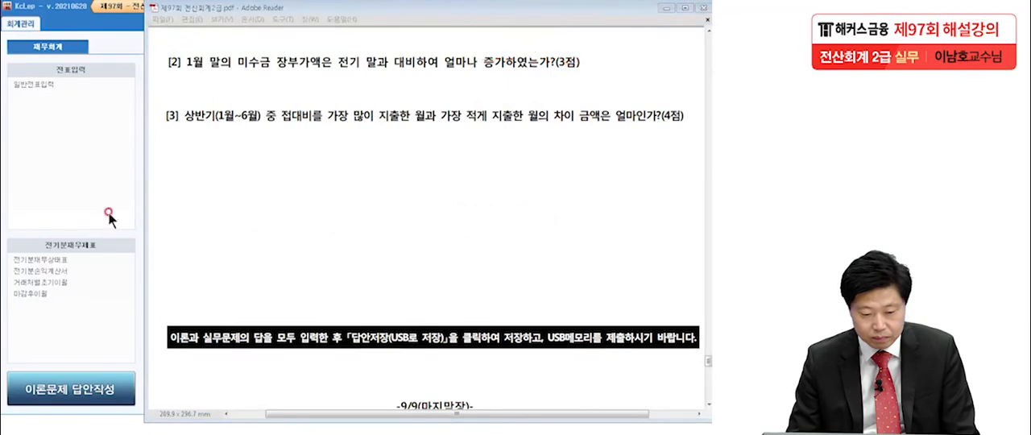
{"action": "scroll", "coordinate": [284, 145], "scroll_direction": "down", "scroll_amount": 2}
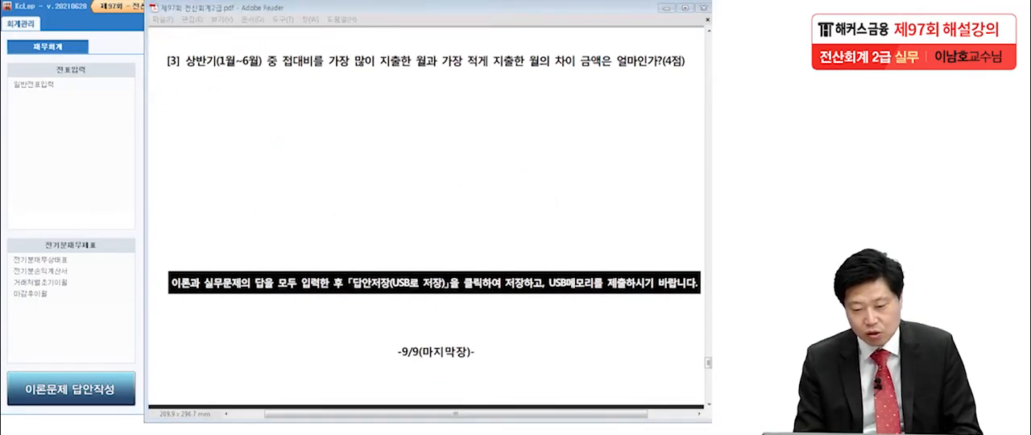
{"action": "left_click_drag", "start_coordinate": [280, 75], "coordinate": [573, 75]}
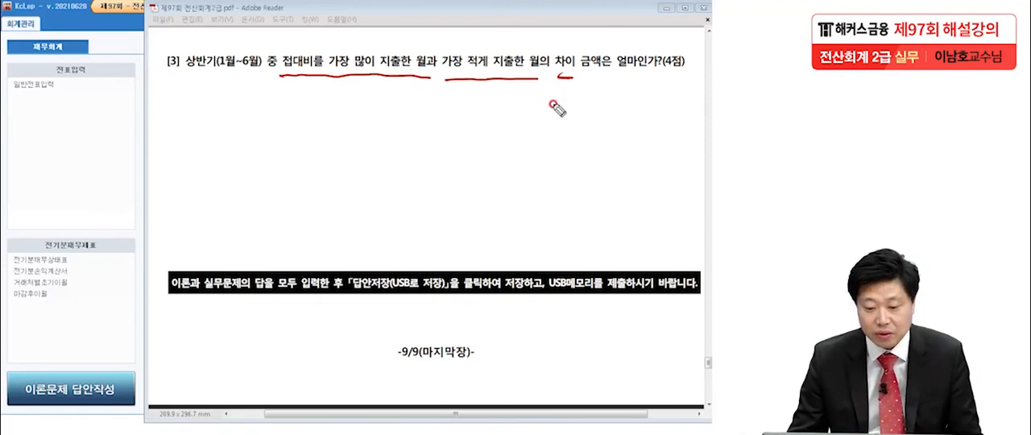
{"action": "key", "text": "Escape"}
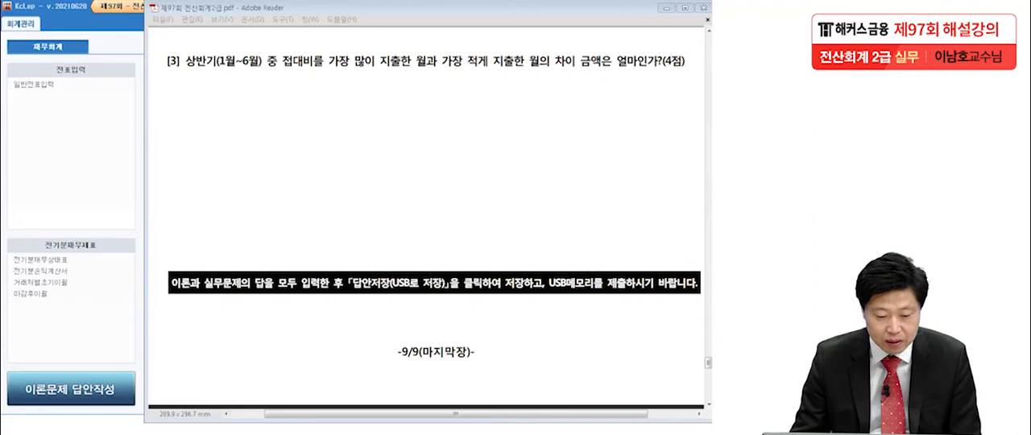
{"action": "left_click", "coordinate": [59, 173]}
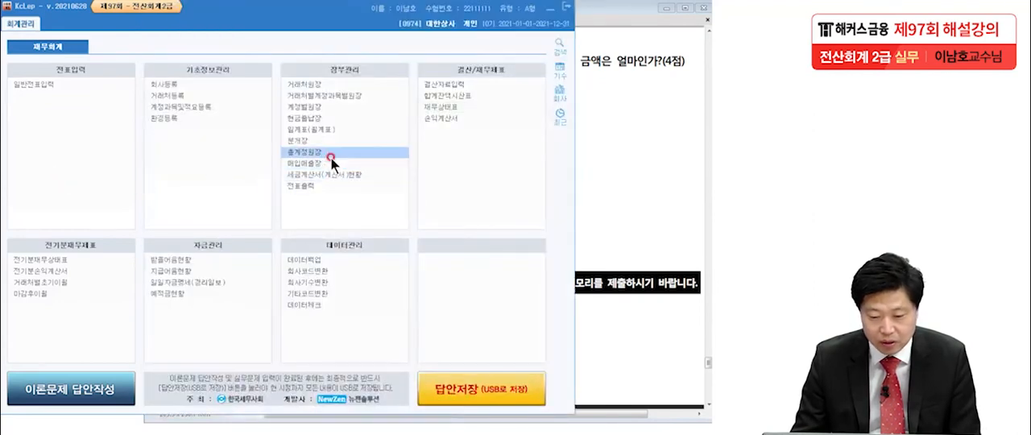
Open the 총계정원장 and set its monthly query period from 2021-01-01 to 2021-06-30.
{"action": "left_click", "coordinate": [330, 153]}
{"action": "key", "text": "Return"}
{"action": "key", "text": "Return"}
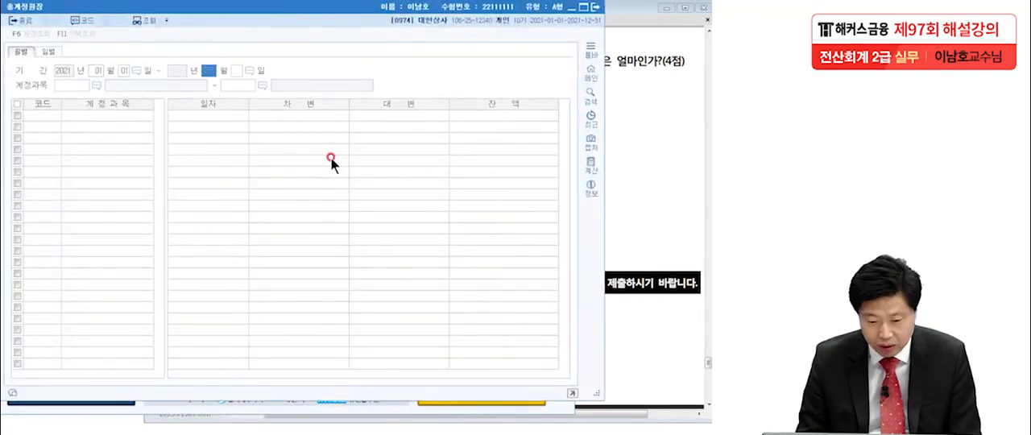
{"action": "type", "text": "6"}
{"action": "key", "text": "Return"}
{"action": "key", "text": "Return"}
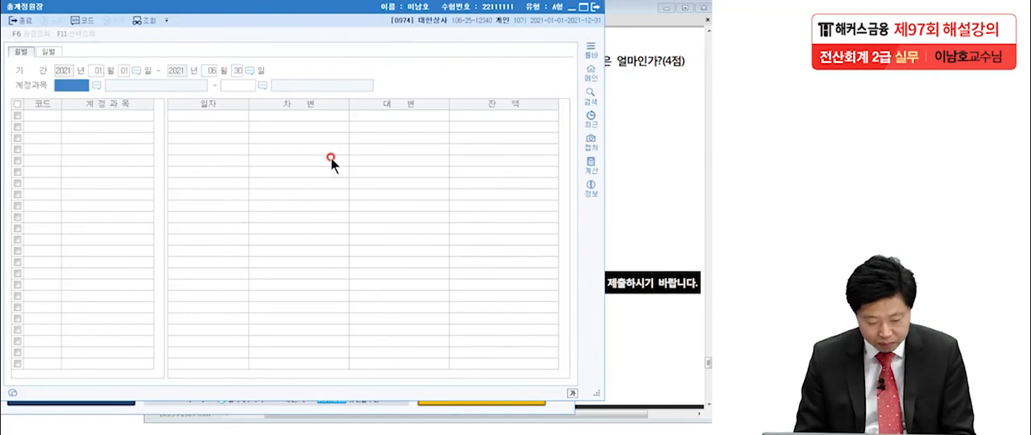
Look up 접대비 in the account code help and query the ledger for account 0813 (판매관리비) only.
{"action": "key", "text": "F2"}
{"action": "type", "text": "접대"}
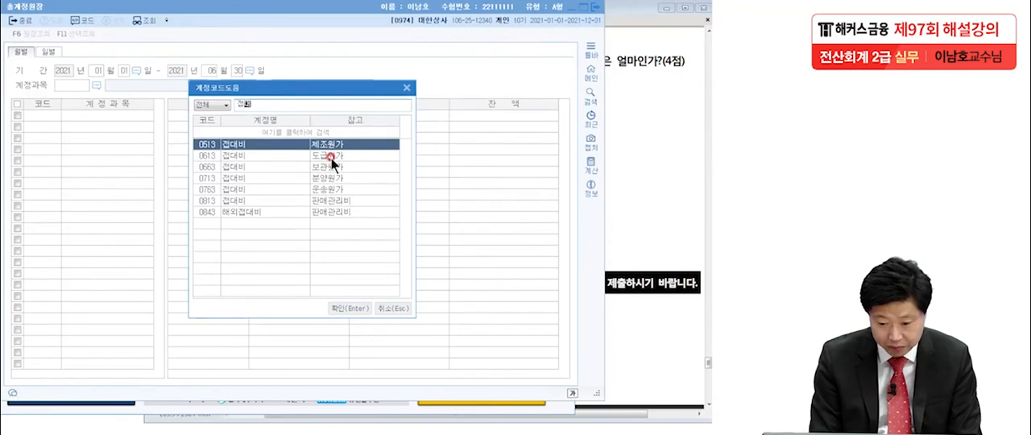
{"action": "left_click", "coordinate": [258, 200]}
{"action": "double_click", "coordinate": [258, 201]}
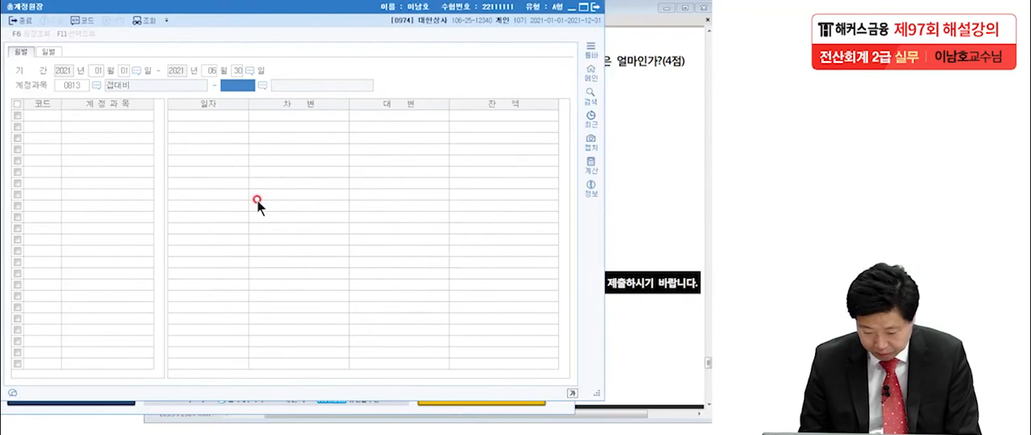
{"action": "key", "text": "Return"}
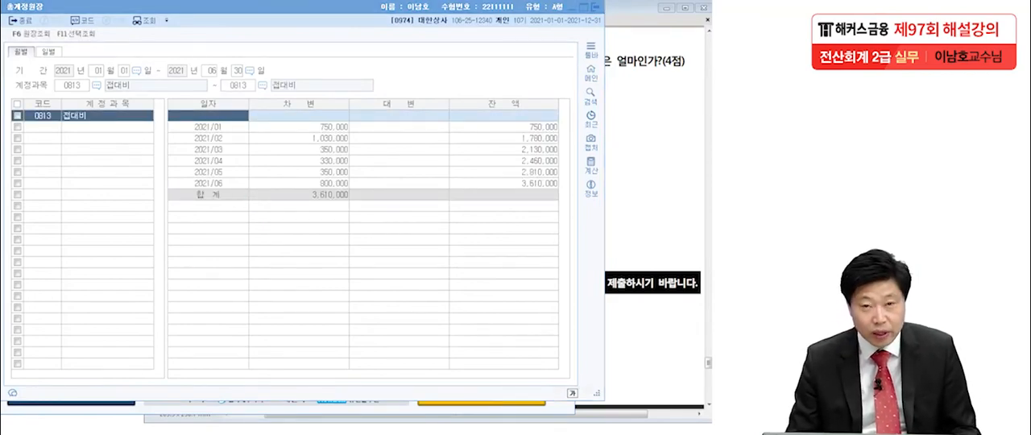
Circle the highest monthly 접대비 debit, 2021/02, and the lowest one, 2021/04, in pen ink.
{"action": "left_click", "coordinate": [350, 126]}
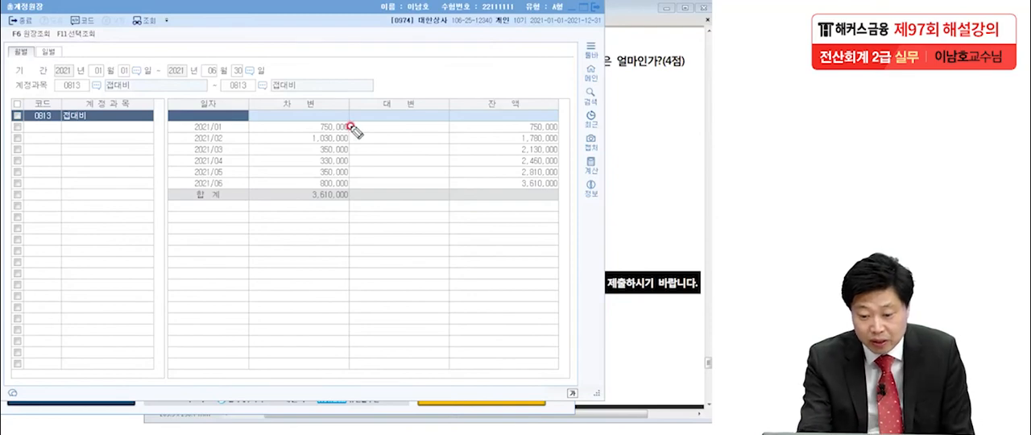
{"action": "left_click", "coordinate": [347, 135]}
{"action": "left_click", "coordinate": [347, 145]}
{"action": "left_click", "coordinate": [348, 163]}
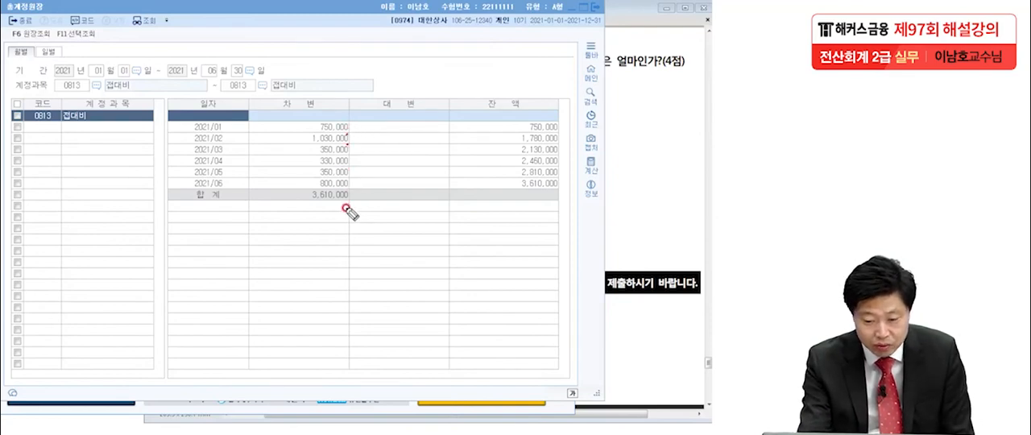
{"action": "left_click", "coordinate": [224, 146]}
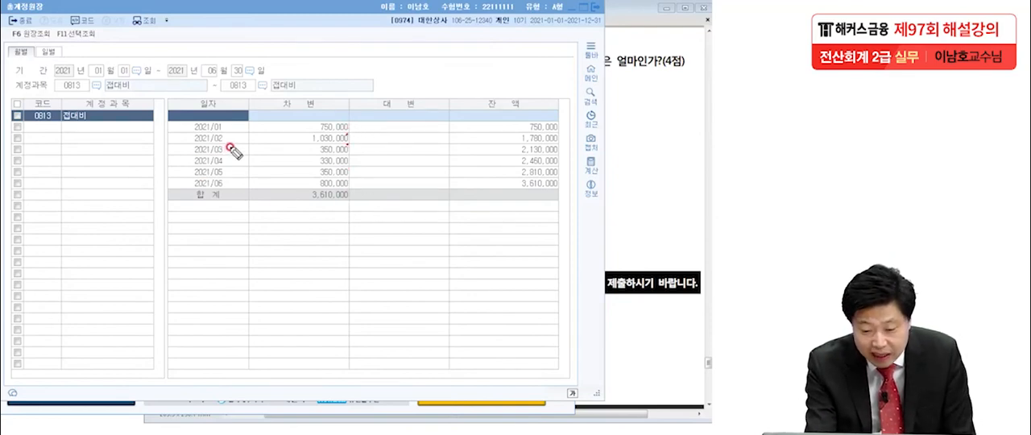
{"action": "mouse_move", "coordinate": [349, 136]}
{"action": "left_mouse_down"}
{"action": "mouse_move", "coordinate": [294, 131]}
{"action": "mouse_move", "coordinate": [356, 134]}
{"action": "left_mouse_up"}
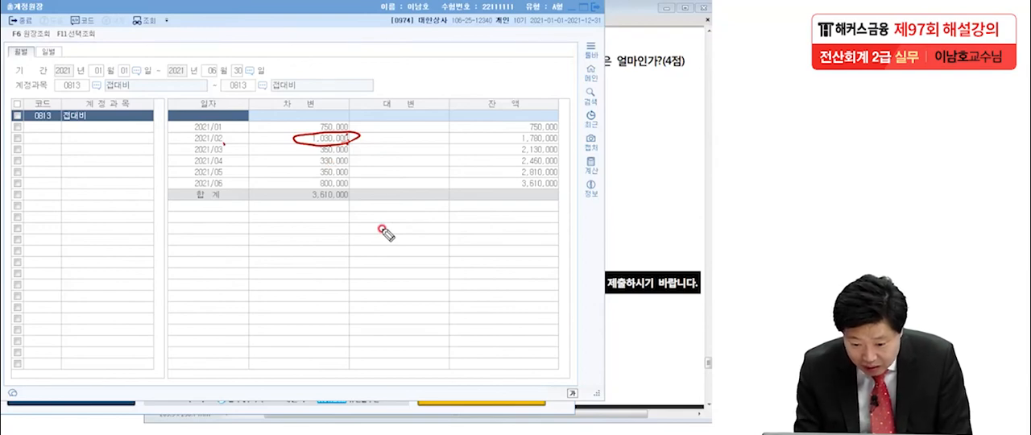
{"action": "mouse_move", "coordinate": [351, 165]}
{"action": "left_mouse_down"}
{"action": "mouse_move", "coordinate": [298, 168]}
{"action": "mouse_move", "coordinate": [342, 155]}
{"action": "mouse_move", "coordinate": [354, 162]}
{"action": "left_mouse_up"}
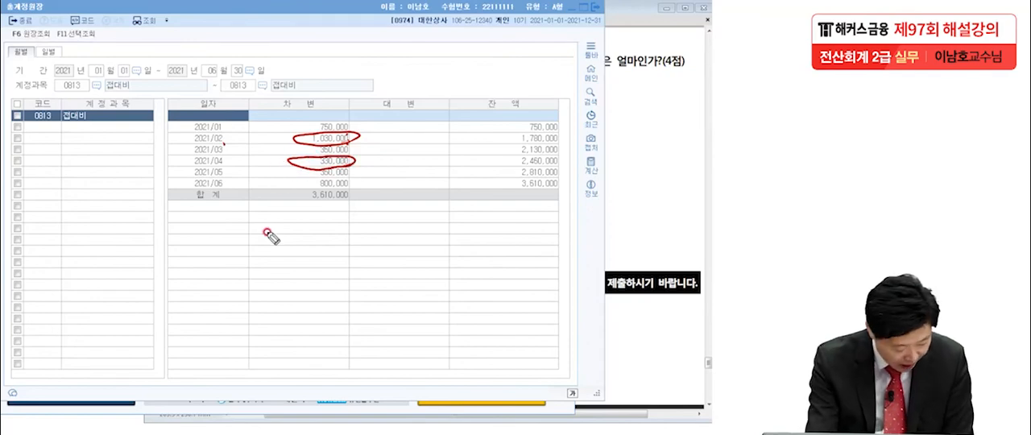
Label the circled February and April amounts A and B, and handwrite 700,000 above the ledger.
{"action": "mouse_move", "coordinate": [260, 142]}
{"action": "left_mouse_down"}
{"action": "mouse_move", "coordinate": [275, 118]}
{"action": "mouse_move", "coordinate": [281, 141]}
{"action": "left_mouse_up"}
{"action": "mouse_move", "coordinate": [263, 133]}
{"action": "left_mouse_down"}
{"action": "mouse_move", "coordinate": [280, 128]}
{"action": "mouse_move", "coordinate": [259, 178]}
{"action": "left_mouse_up"}
{"action": "mouse_move", "coordinate": [259, 153]}
{"action": "left_mouse_down"}
{"action": "mouse_move", "coordinate": [276, 162]}
{"action": "mouse_move", "coordinate": [261, 179]}
{"action": "left_mouse_up"}
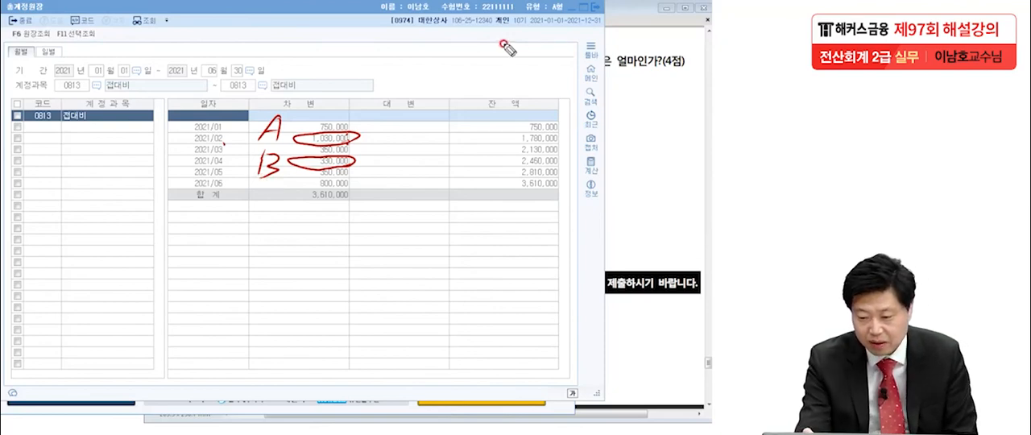
{"action": "mouse_move", "coordinate": [509, 36]}
{"action": "left_mouse_down"}
{"action": "mouse_move", "coordinate": [505, 72]}
{"action": "mouse_move", "coordinate": [562, 58]}
{"action": "mouse_move", "coordinate": [570, 80]}
{"action": "left_mouse_up"}
{"action": "left_click_drag", "start_coordinate": [581, 69], "coordinate": [644, 74]}
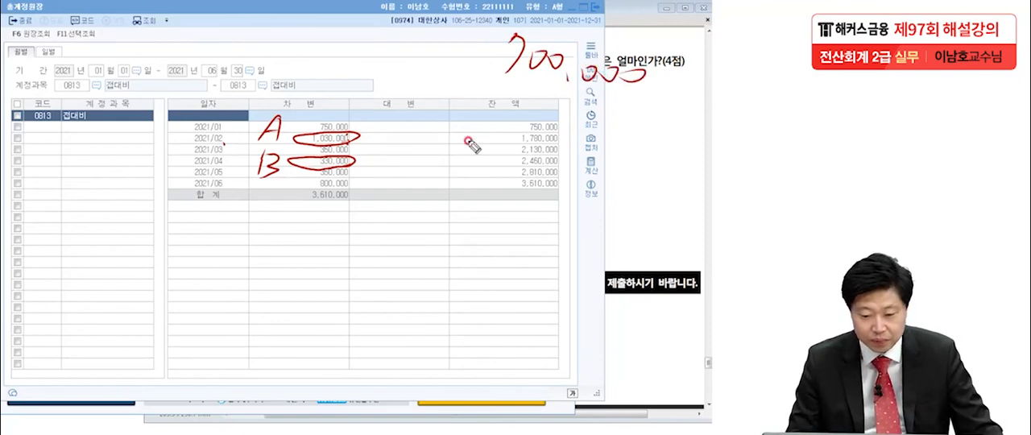
Switch to the exam PDF, handwrite (판관비) as an insertion after 접대비 in question [3], and underline both terms.
{"action": "left_click", "coordinate": [653, 193]}
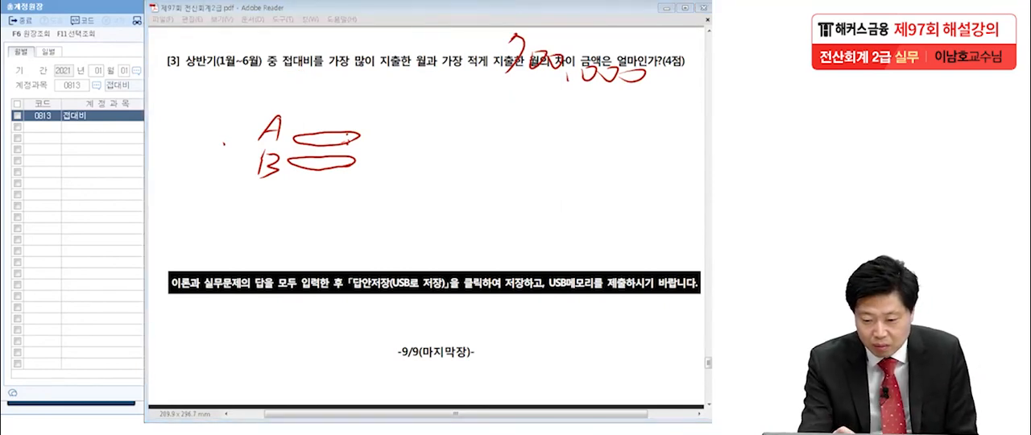
{"action": "mouse_move", "coordinate": [300, 81]}
{"action": "left_mouse_down"}
{"action": "mouse_move", "coordinate": [309, 67]}
{"action": "mouse_move", "coordinate": [318, 84]}
{"action": "left_mouse_up"}
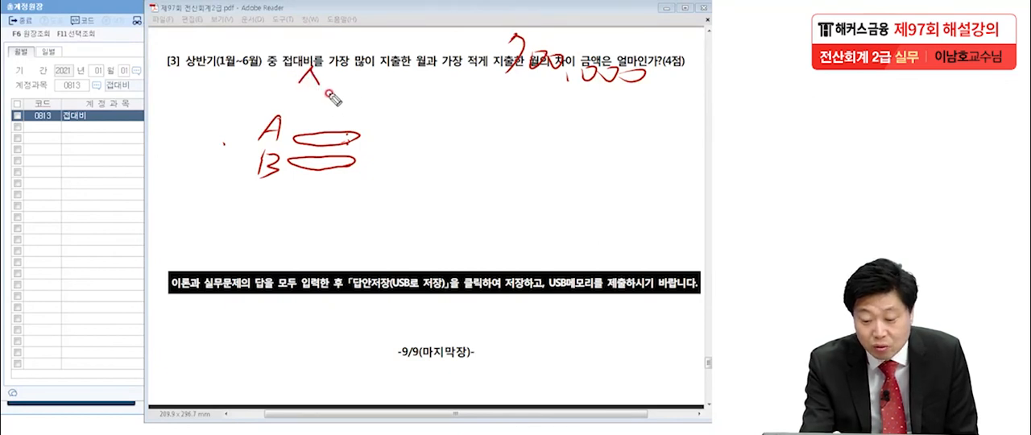
{"action": "mouse_move", "coordinate": [335, 91]}
{"action": "left_mouse_down"}
{"action": "mouse_move", "coordinate": [331, 107]}
{"action": "mouse_move", "coordinate": [405, 94]}
{"action": "mouse_move", "coordinate": [419, 125]}
{"action": "left_mouse_up"}
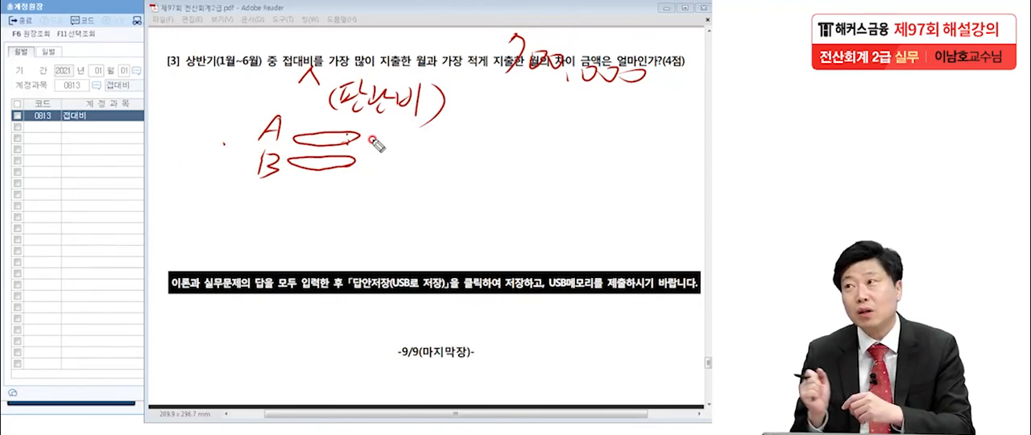
{"action": "left_click_drag", "start_coordinate": [278, 71], "coordinate": [318, 71]}
{"action": "left_click_drag", "start_coordinate": [331, 119], "coordinate": [424, 123]}
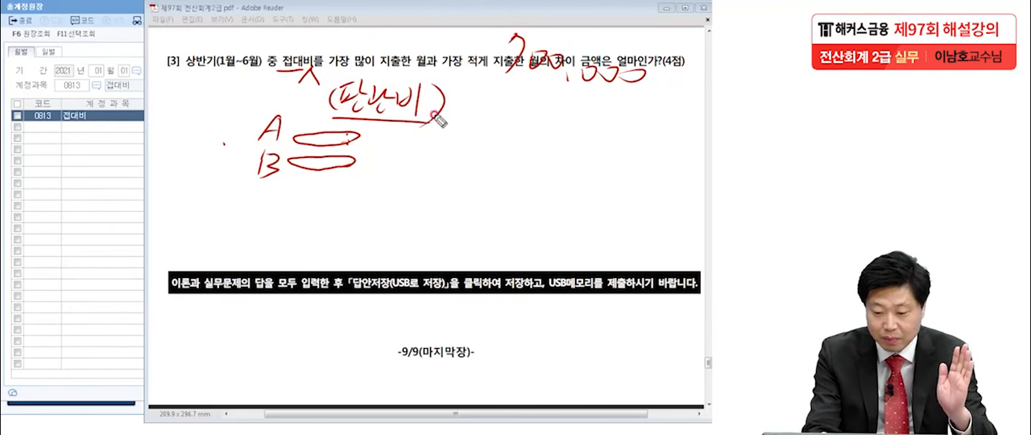
{"action": "left_click_drag", "start_coordinate": [437, 125], "coordinate": [450, 121]}
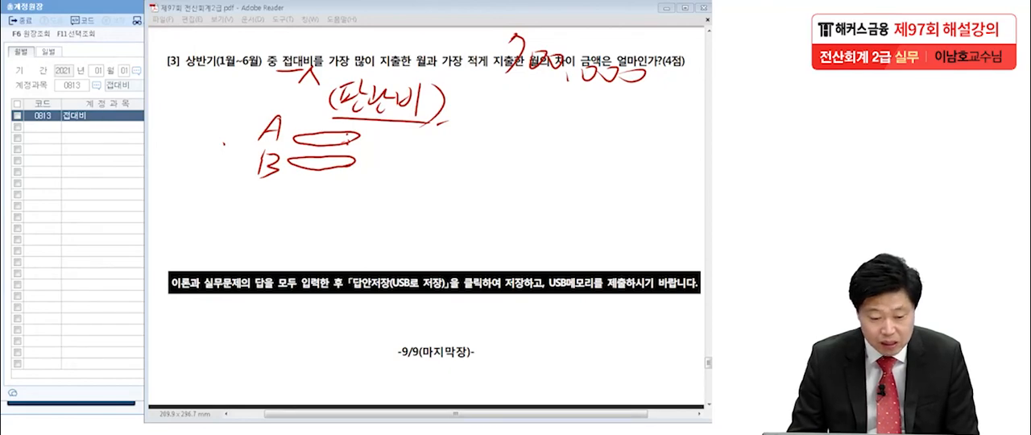
Return to KcLep, search the account code help for 접대비, examine the 0813 판매관리비 entry, and close the help without choosing.
{"action": "left_click", "coordinate": [99, 122]}
{"action": "left_click", "coordinate": [99, 86]}
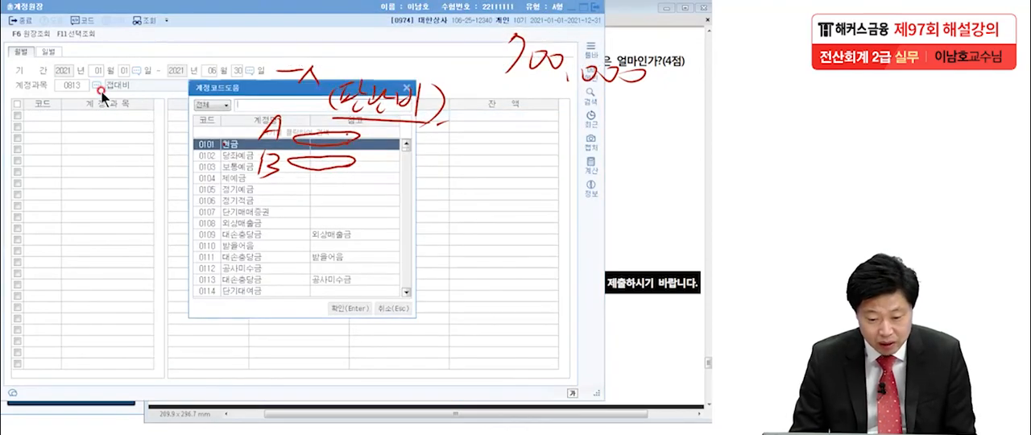
{"action": "type", "text": "접대"}
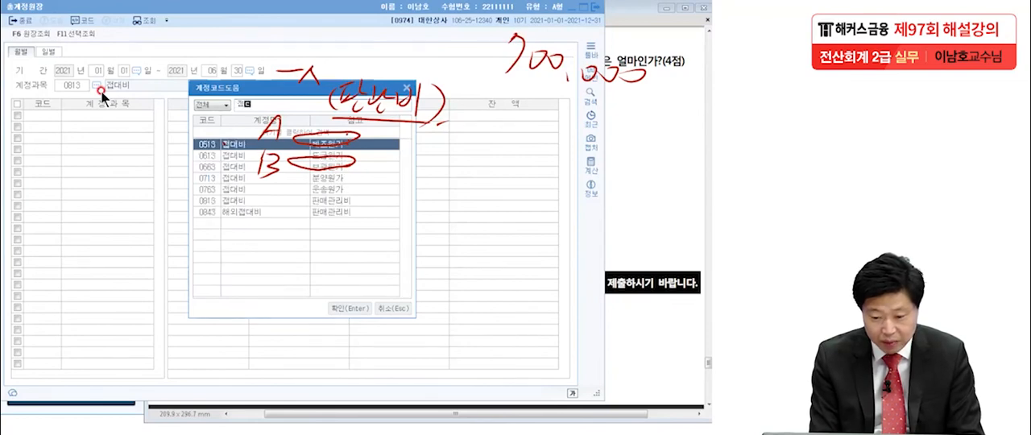
{"action": "type", "text": "비"}
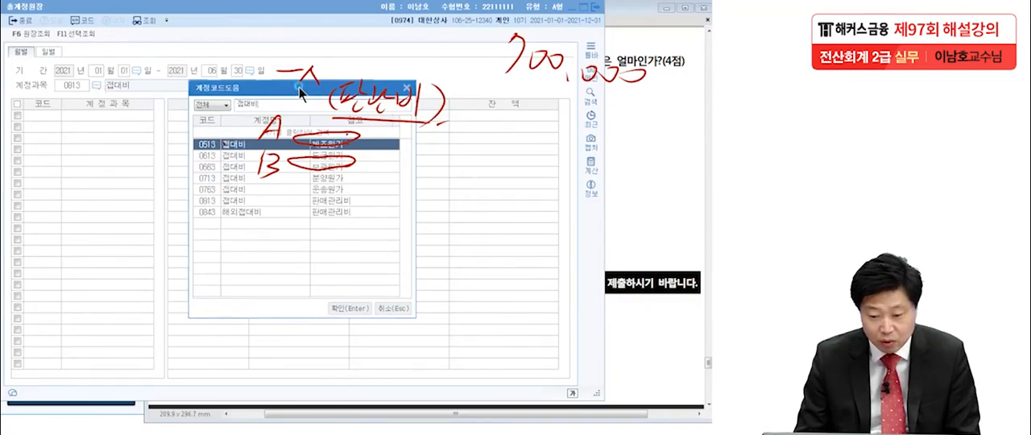
{"action": "left_click_drag", "start_coordinate": [183, 64], "coordinate": [183, 63]}
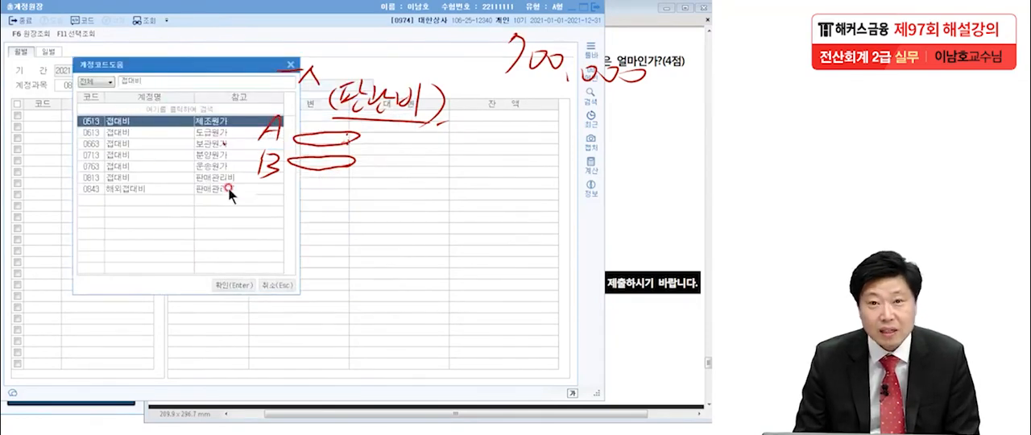
{"action": "left_click", "coordinate": [126, 178]}
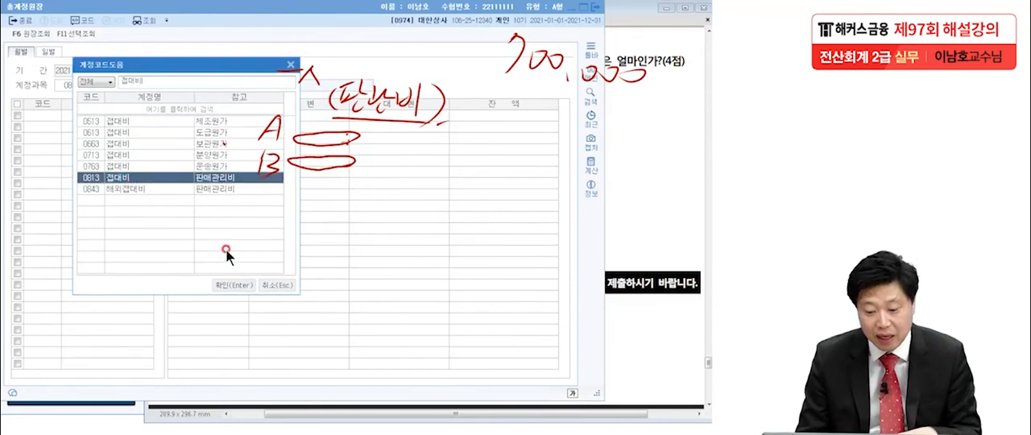
{"action": "left_click", "coordinate": [290, 65]}
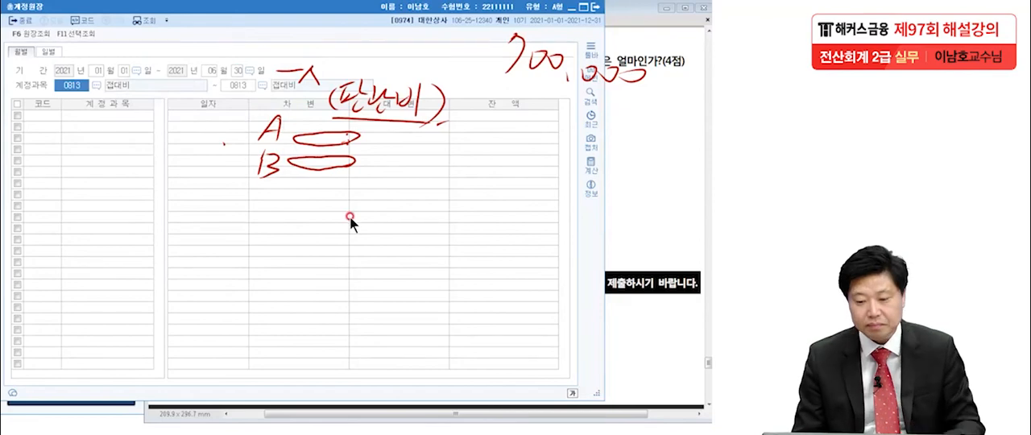
Close the 총계정원장, enter 700,000 as the practical answer for item [3], save the answer form, and return to the exam PDF.
{"action": "left_click", "coordinate": [649, 191]}
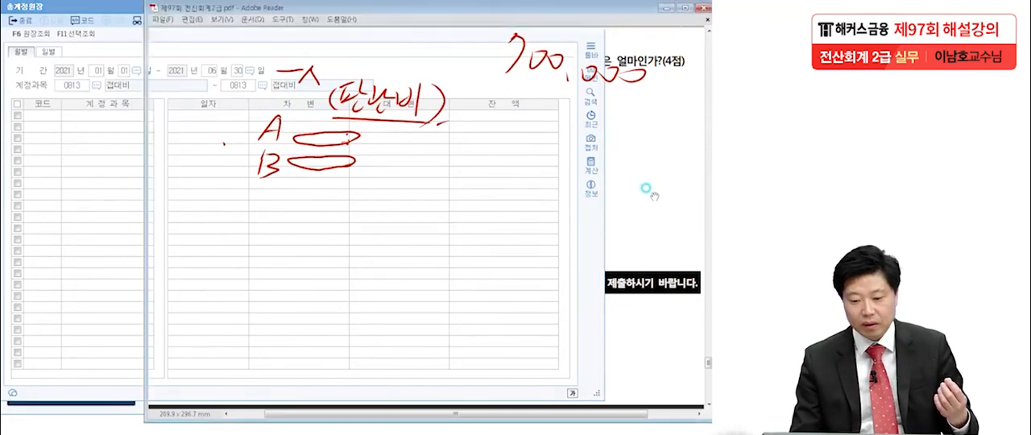
{"action": "left_click", "coordinate": [124, 306]}
{"action": "left_click", "coordinate": [600, 9]}
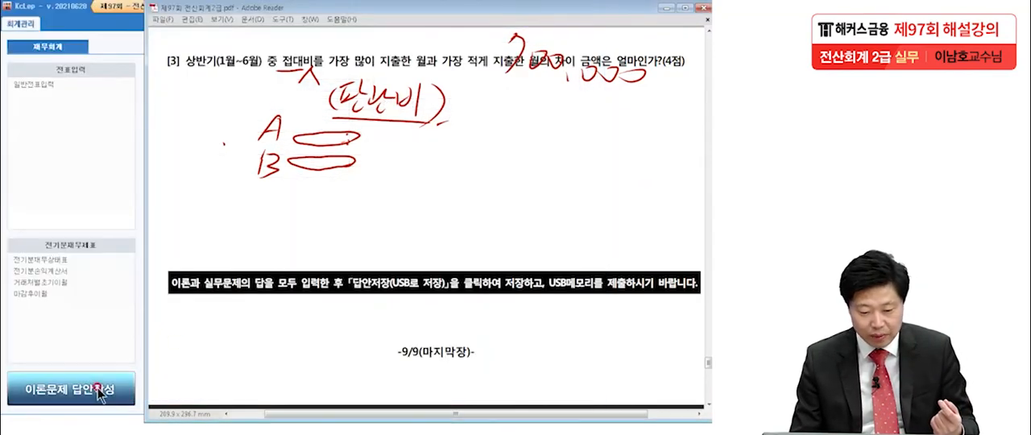
{"action": "left_click", "coordinate": [70, 388]}
{"action": "left_click", "coordinate": [256, 338]}
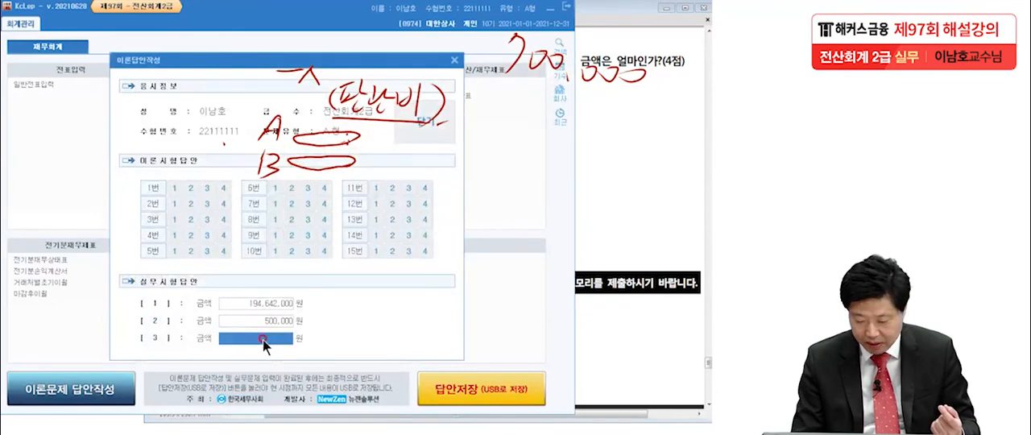
{"action": "type", "text": "700,000"}
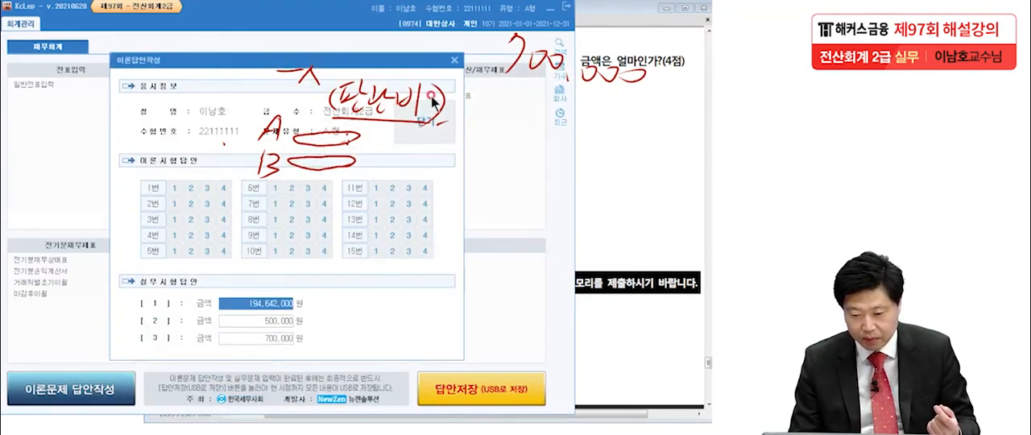
{"action": "left_click", "coordinate": [437, 122]}
{"action": "left_click", "coordinate": [269, 328]}
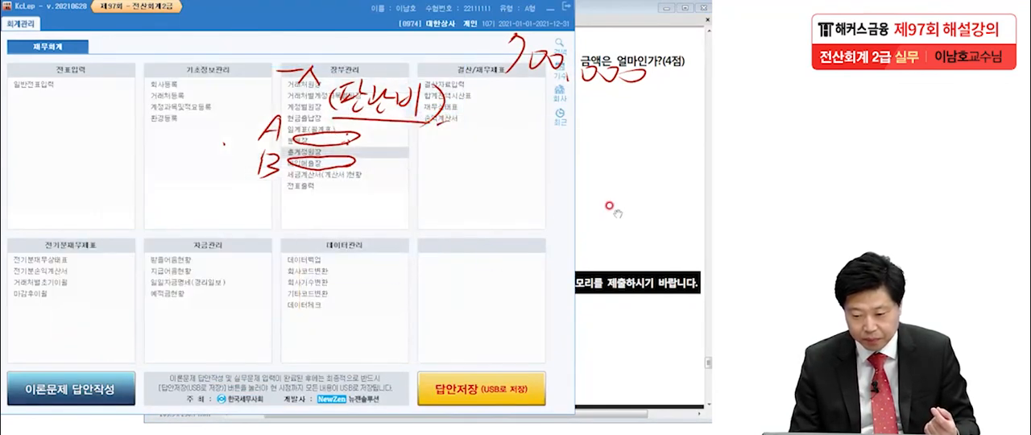
{"action": "left_click", "coordinate": [623, 201]}
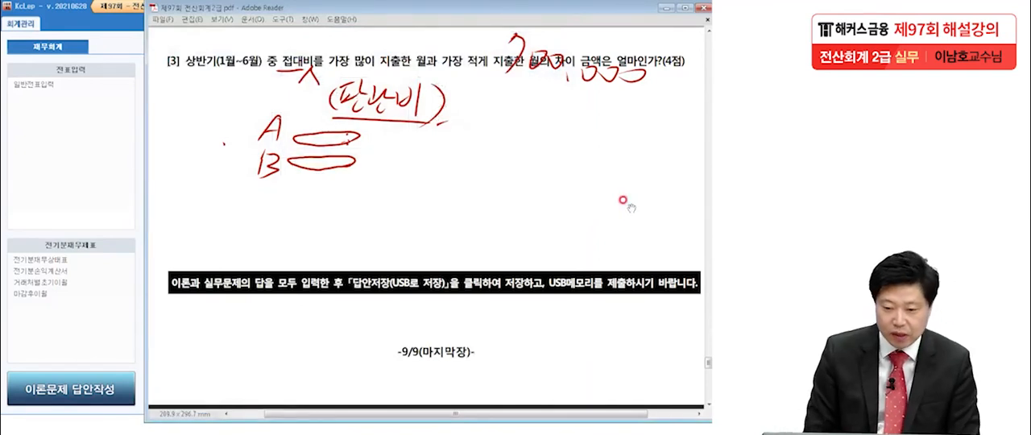